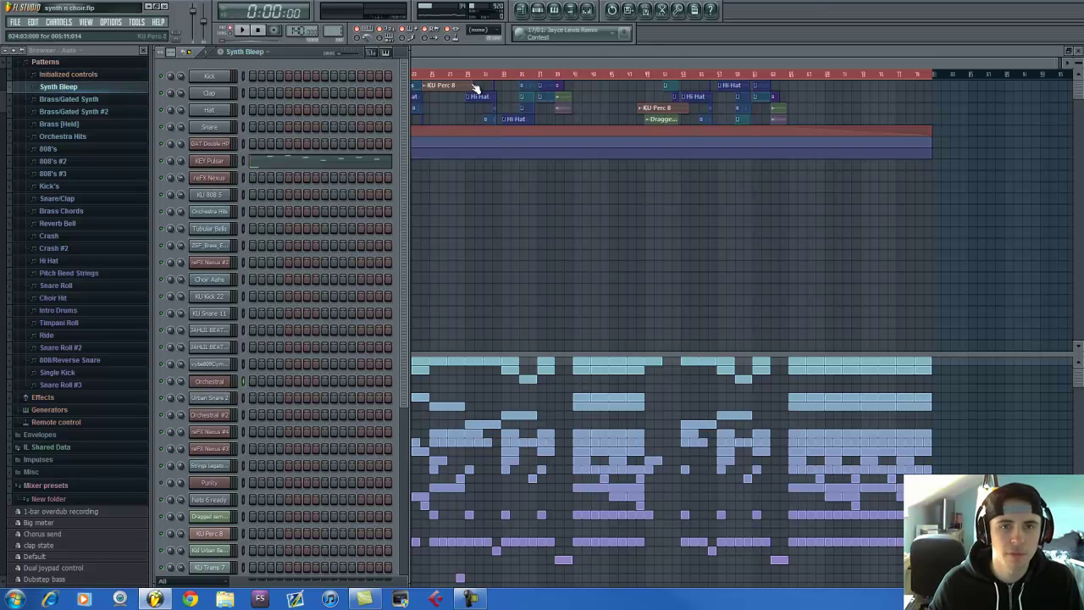
Step: Bring the playlist to the front, enlarge its tracks vertically and dismiss the webcam controller window
left_click(451, 65)
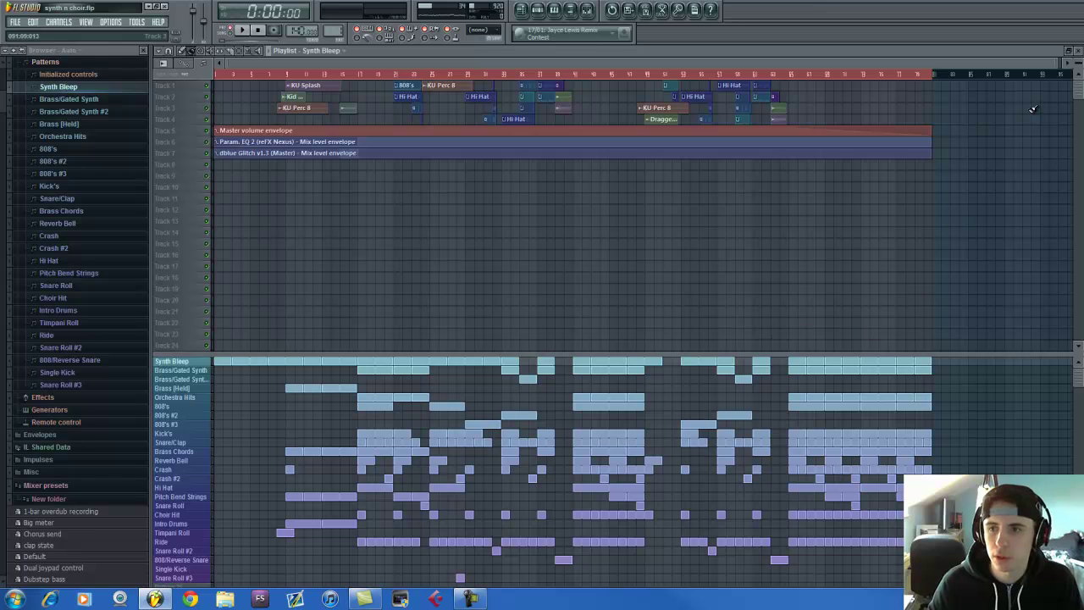
left_click_drag(1078, 63, 31, 583)
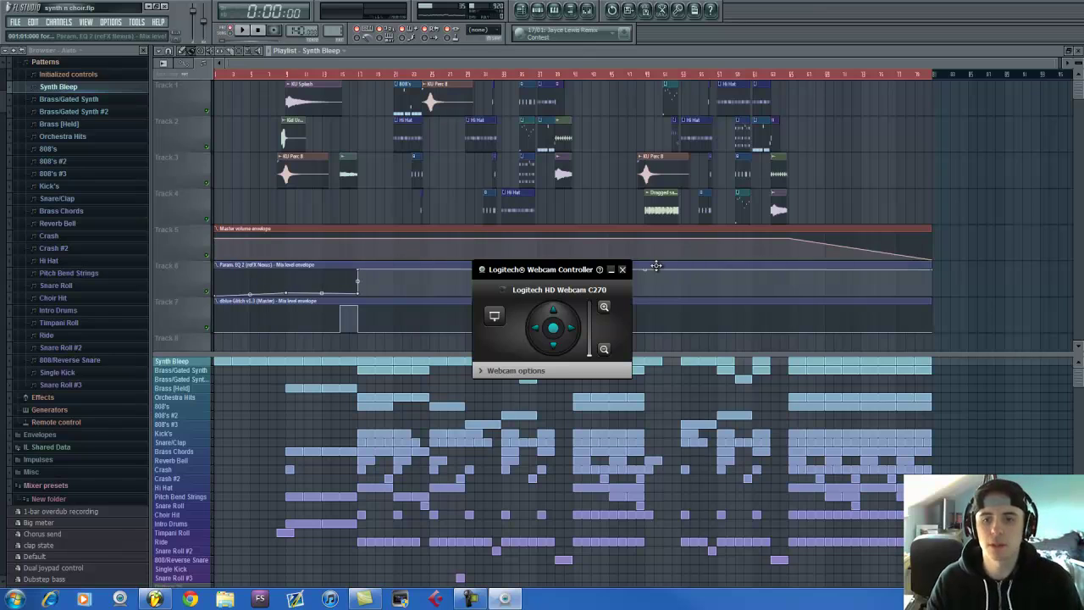
left_click(611, 271)
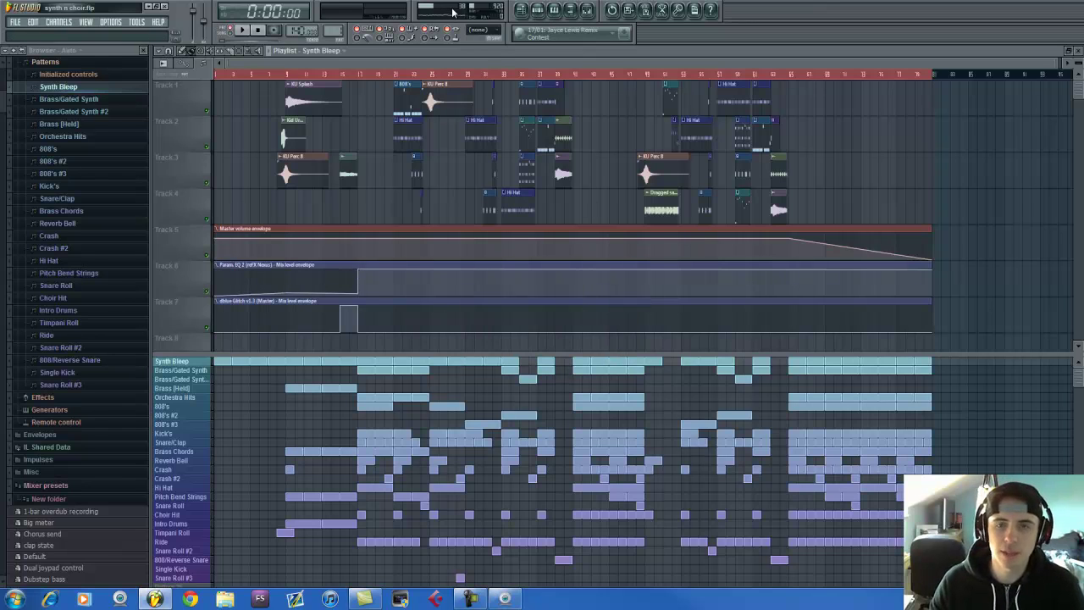
Step: Open the Sylenth1 instrument of the KEY Pulsar channel from the step sequencer and move its window clear of the channel list
left_click(537, 10)
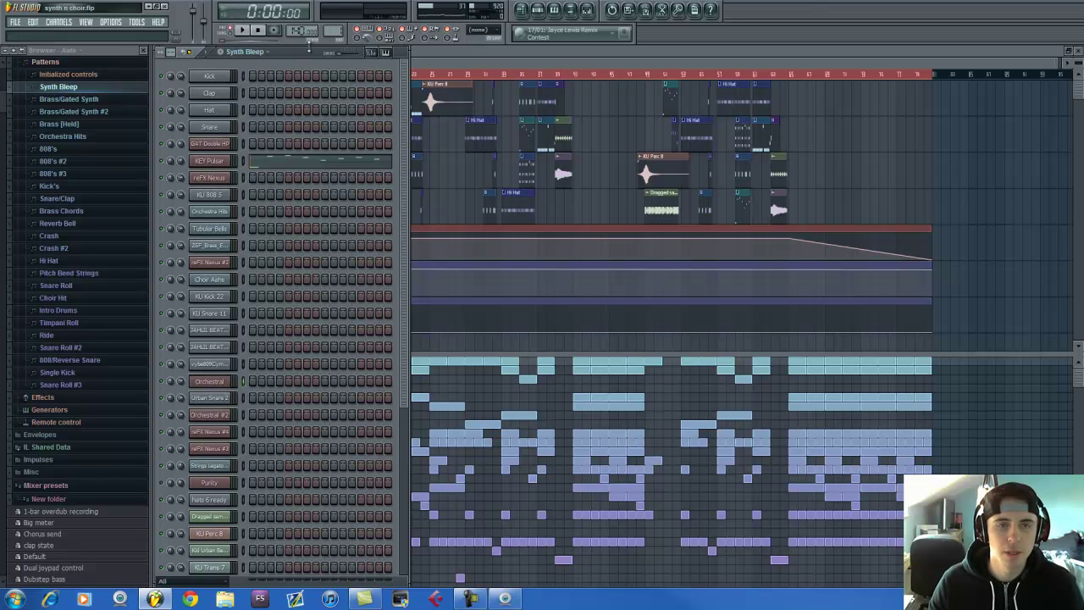
left_click(224, 161)
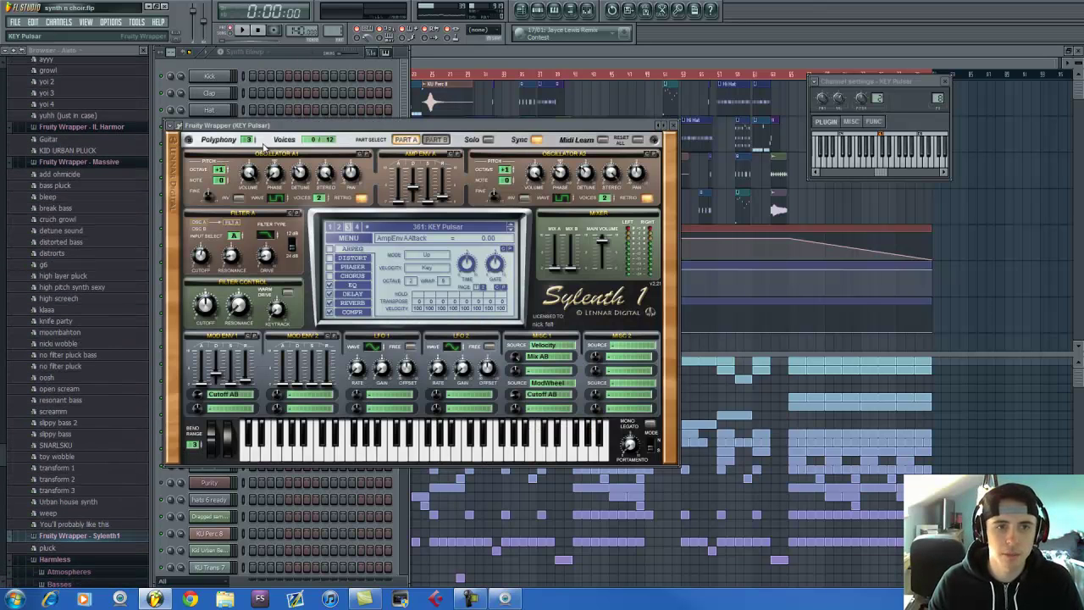
left_click_drag(276, 127, 440, 128)
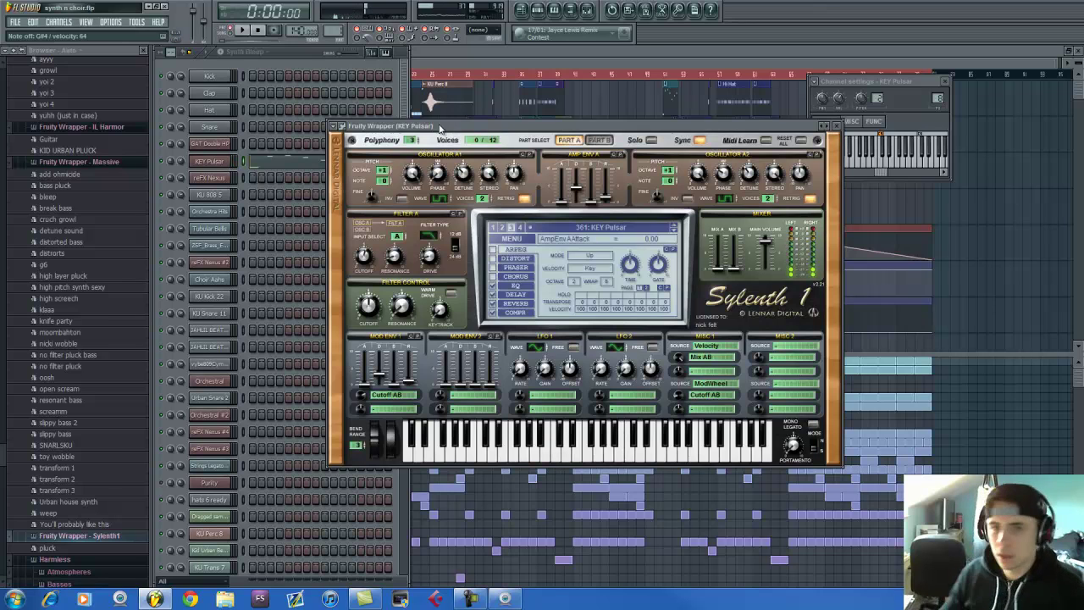
left_click_drag(474, 129, 533, 126)
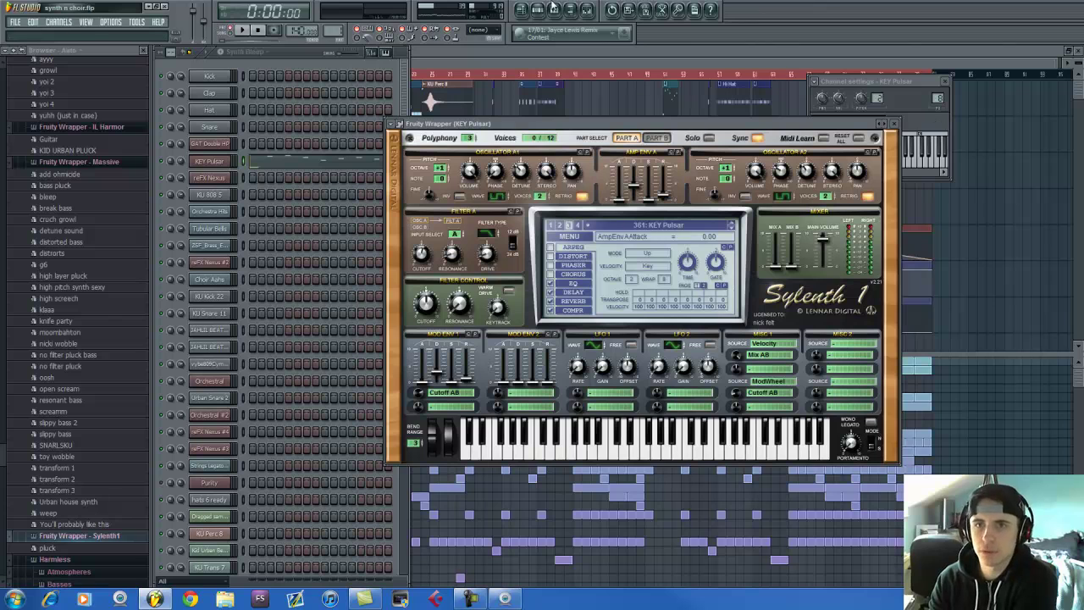
left_click(586, 9)
left_click(586, 10)
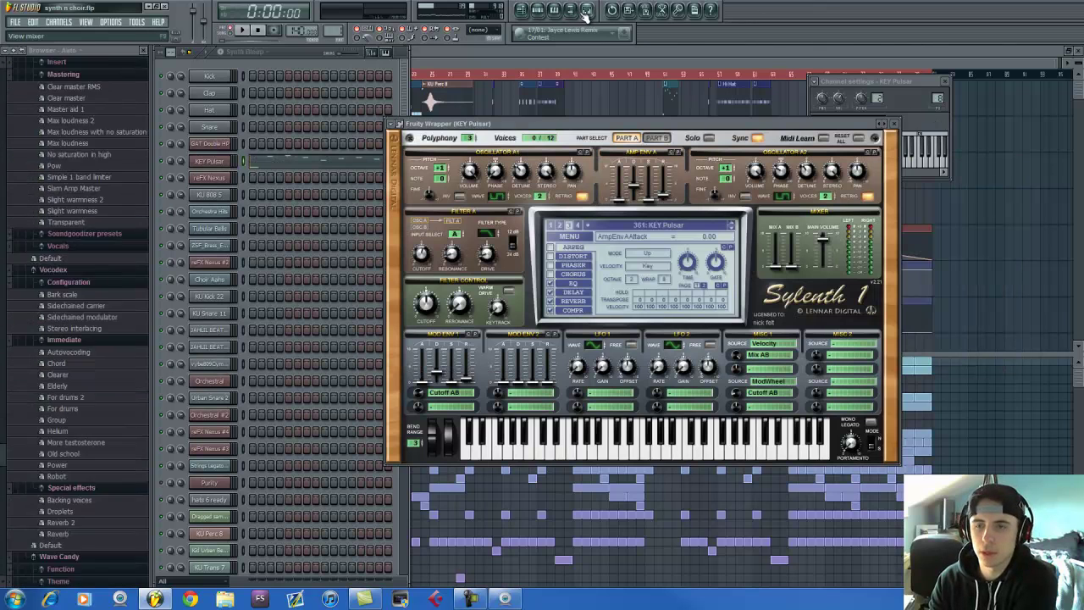
Step: Play the Synth Bleep pattern from the step sequencer and stop it
left_click(302, 56)
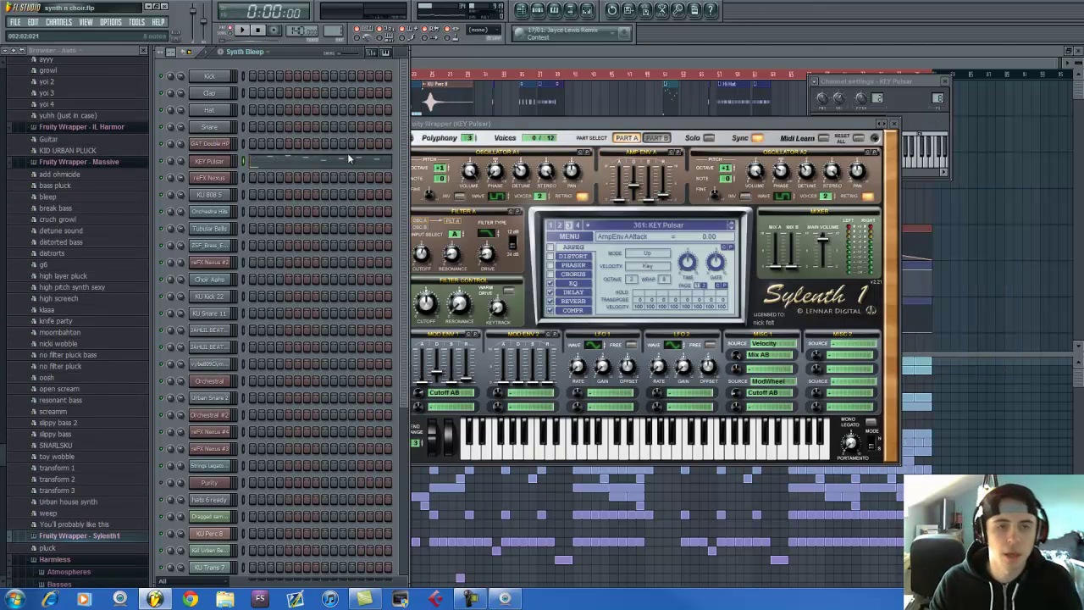
key("space")
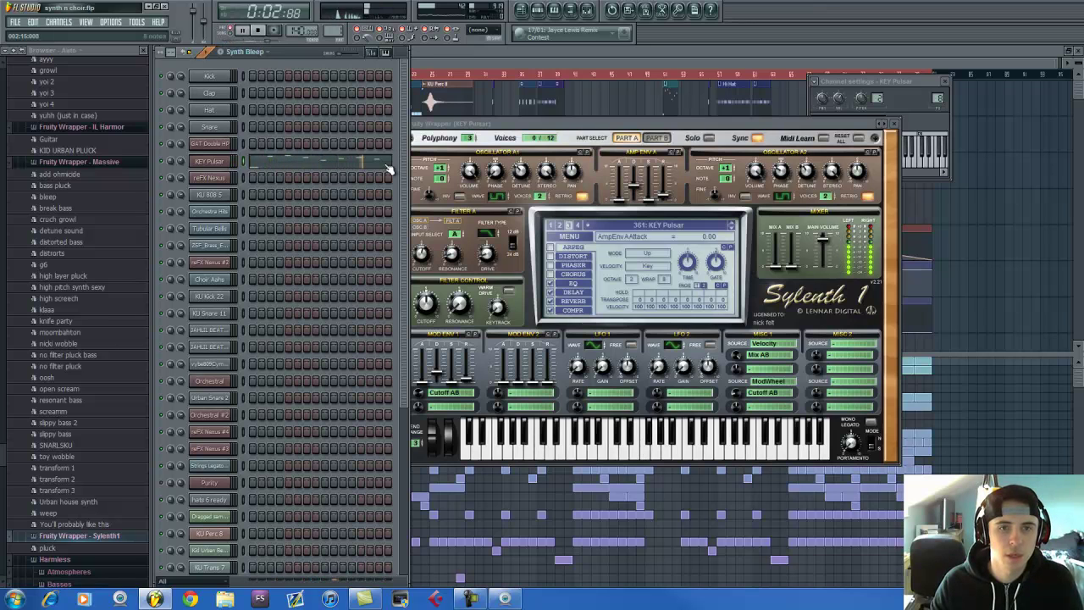
key("space")
Step: Open the KEY Pulsar channel's piano roll and play its notes through once more
left_click(359, 167)
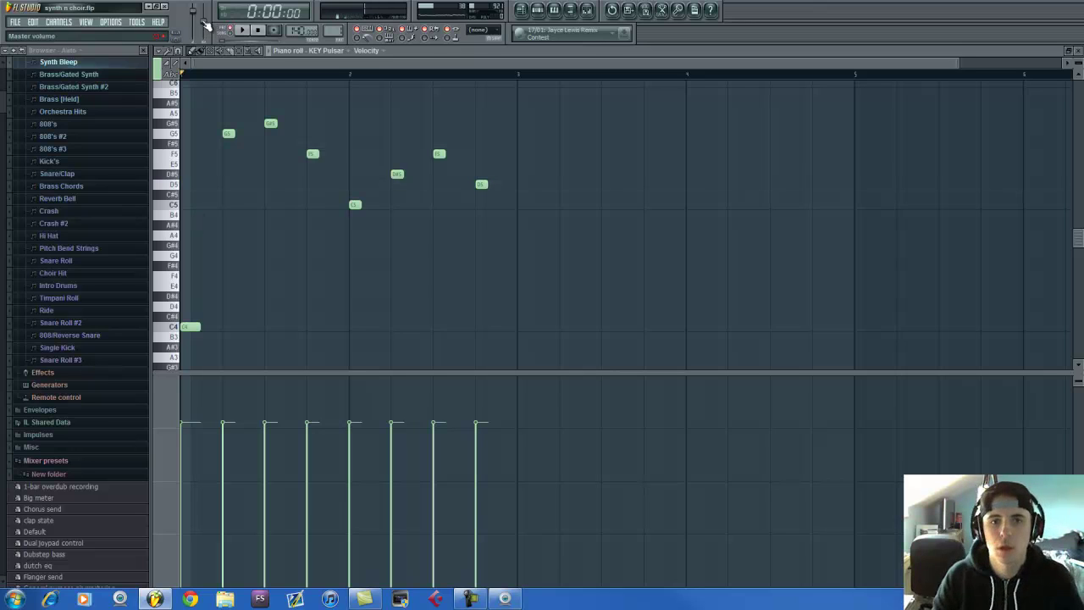
key("space")
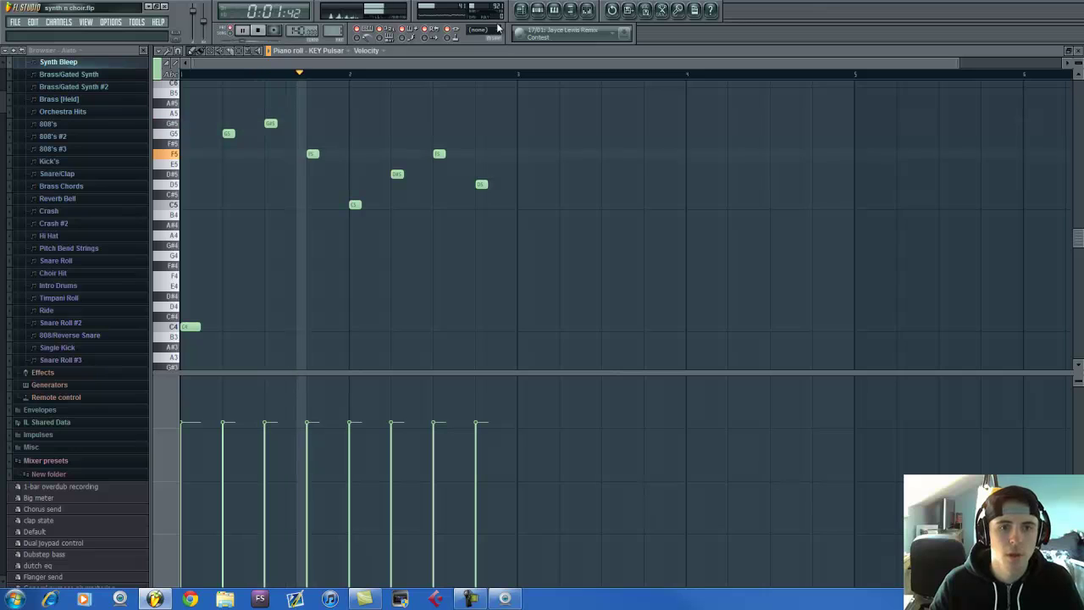
key("space")
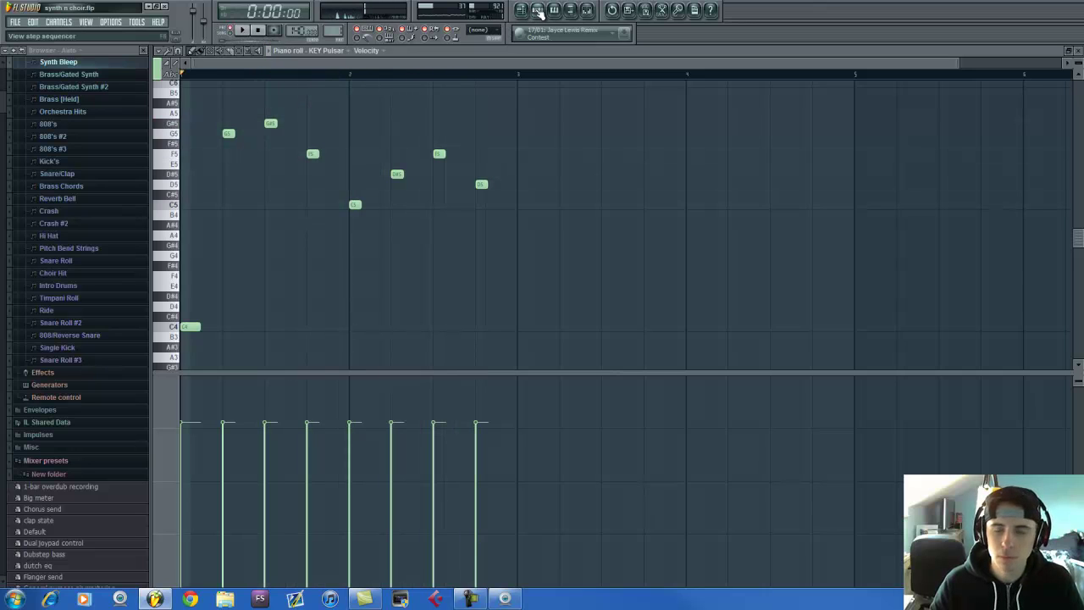
Step: Switch to the Brass/Gated Synth pattern in the step sequencer and open the reFX Nexus channel's instrument
left_click(538, 10)
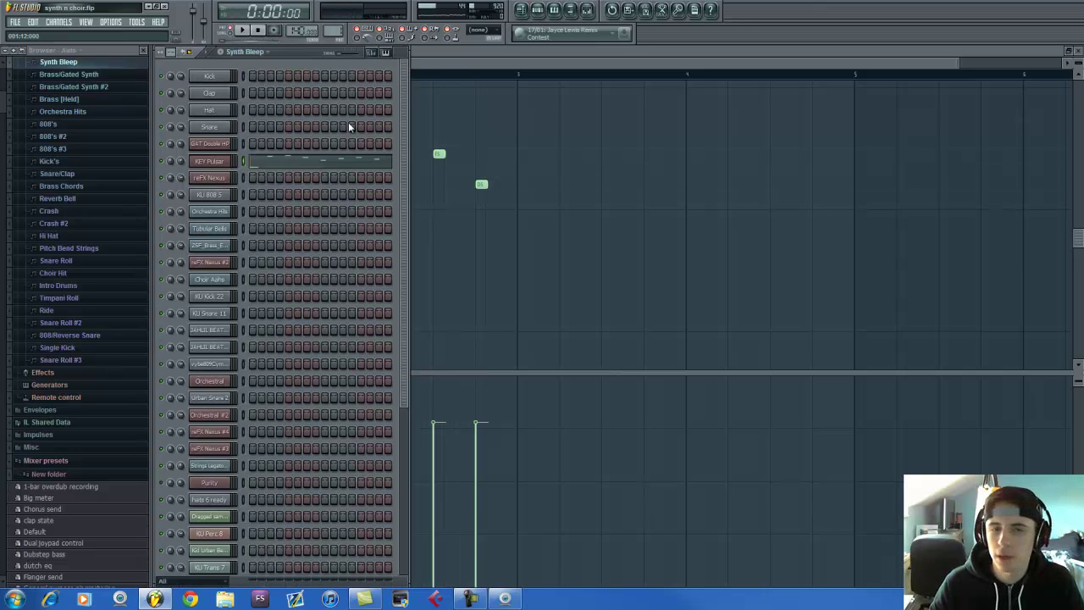
key("F6")
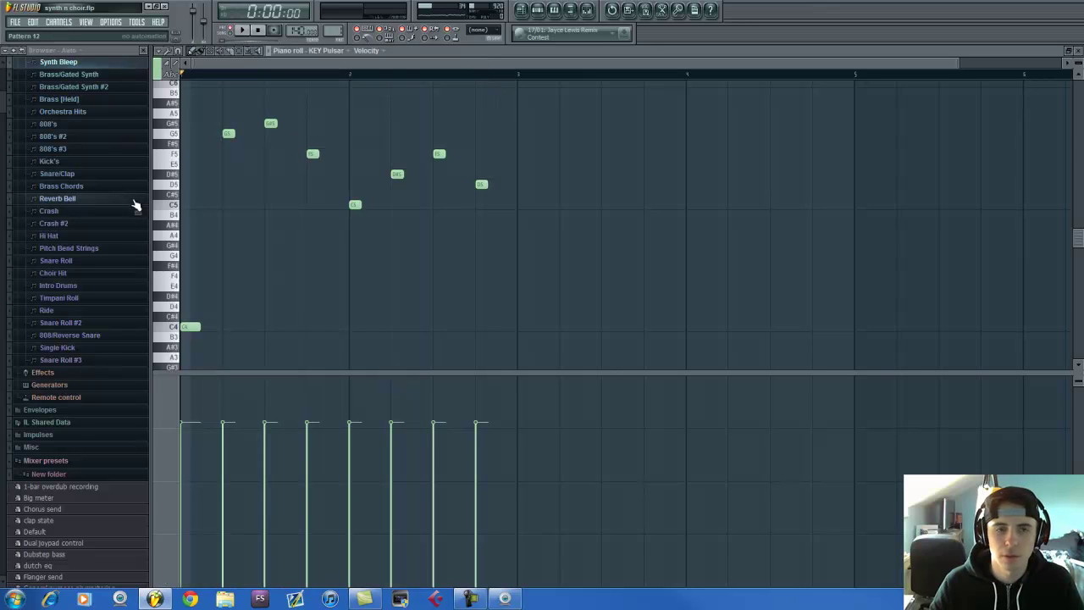
left_click(538, 10)
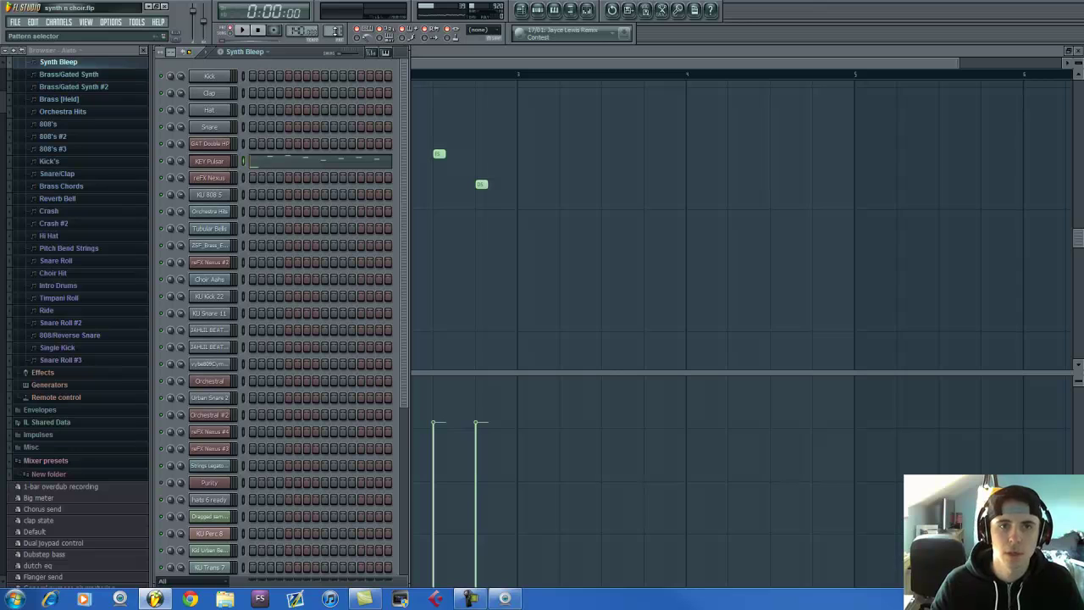
scroll(335, 32, "up", 1)
left_click(218, 179)
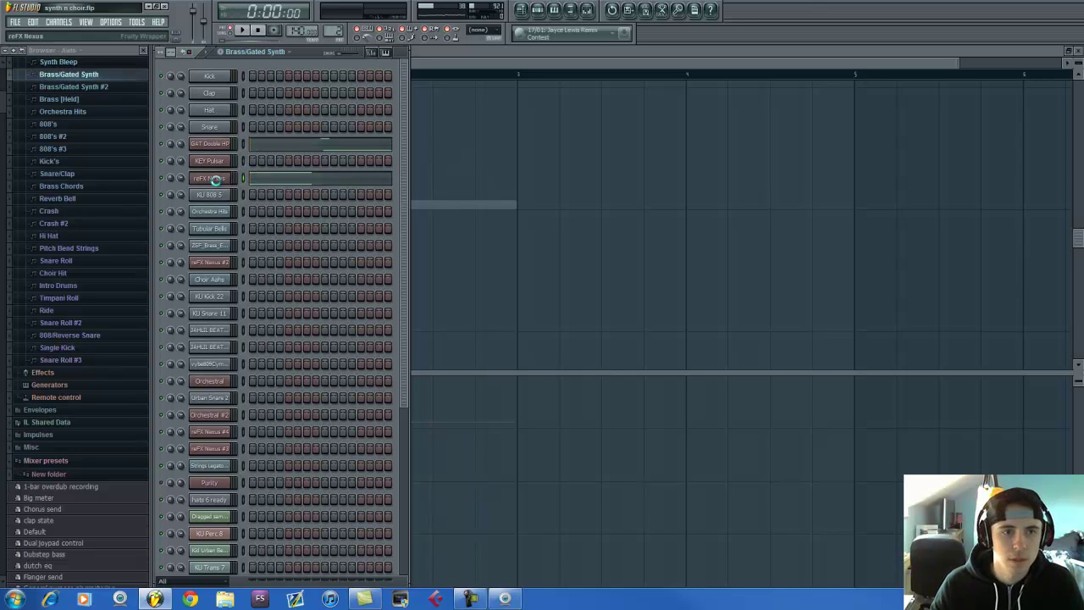
key("Return")
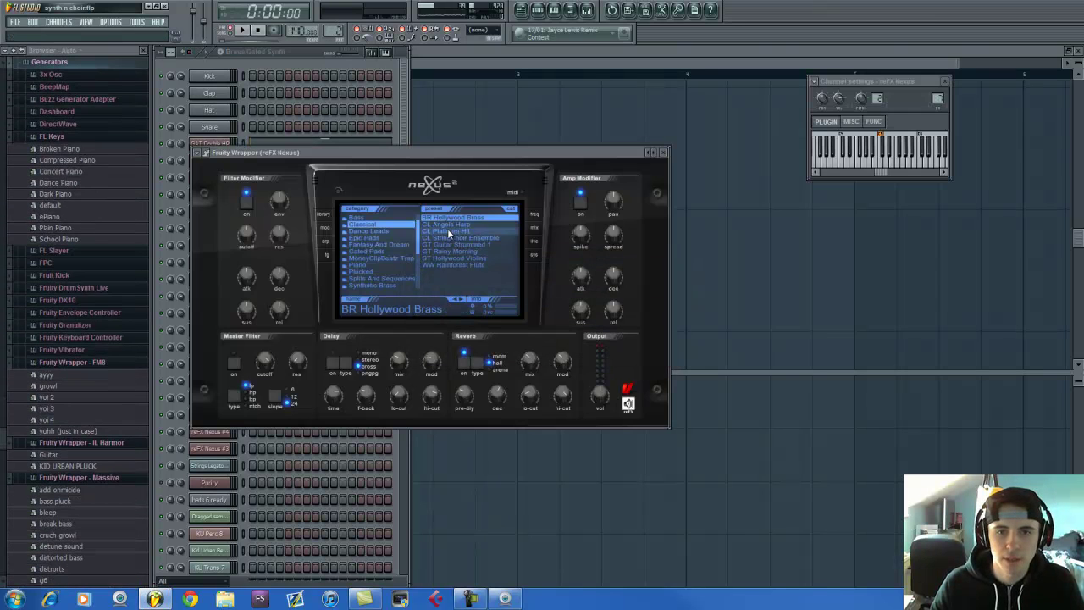
Step: Open the Fruity Parametric EQ 2 on the reFX Nexus mixer track
left_click(420, 60)
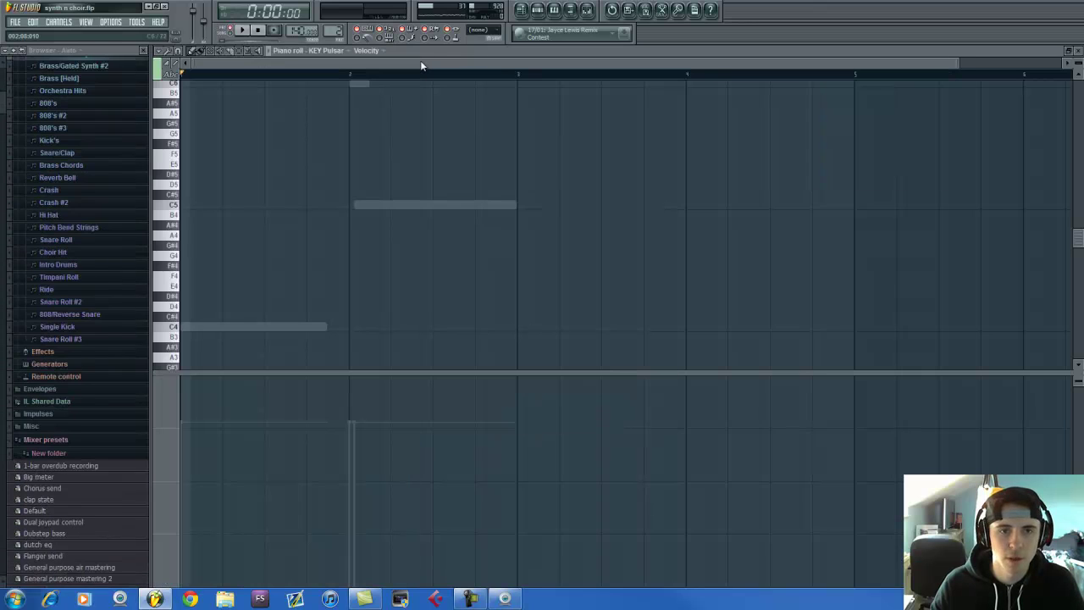
left_click(551, 8)
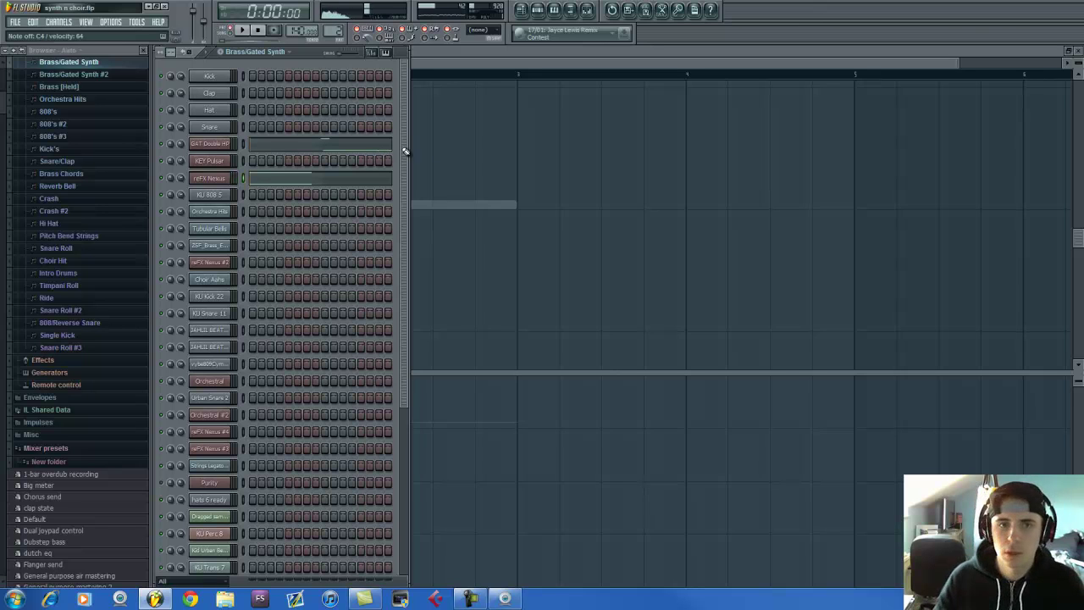
left_click(588, 10)
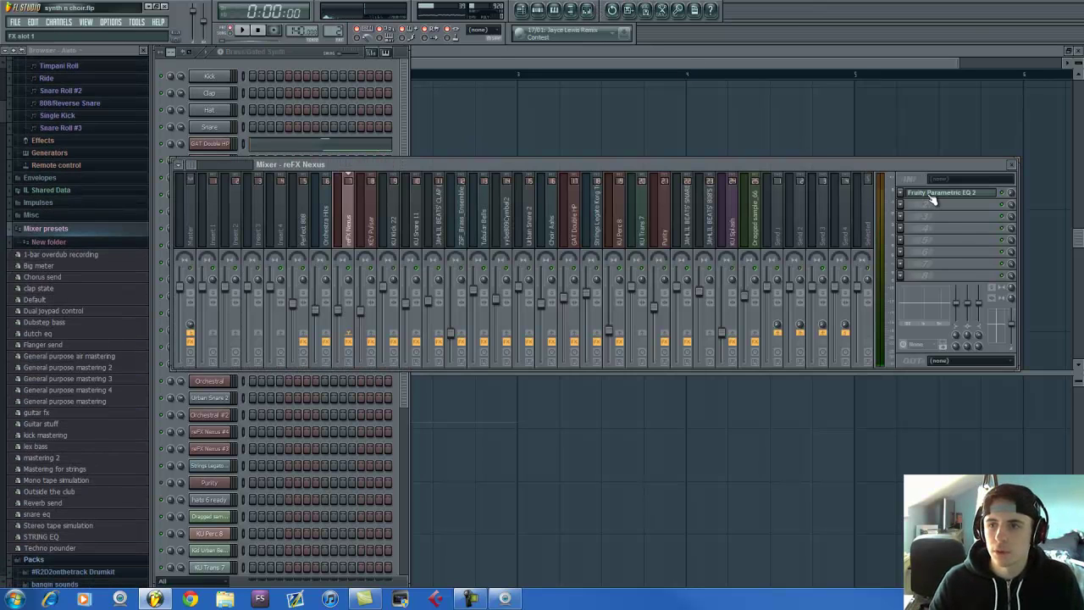
left_click(936, 193)
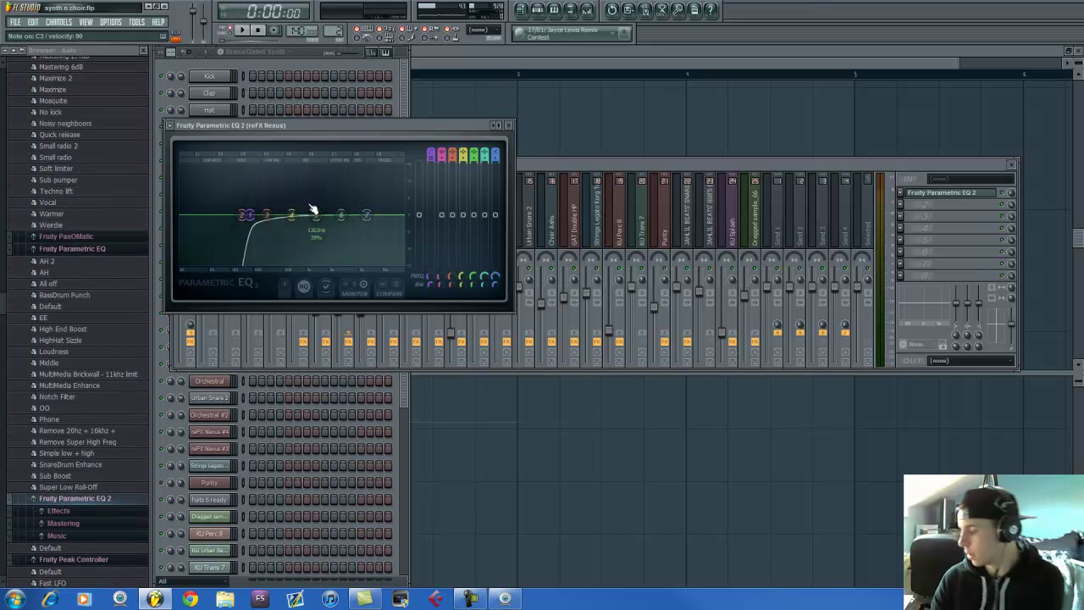
Step: Play the Brass/Gated Synth pattern briefly, and audition the C4 key in the reFX Nexus piano roll
left_click(296, 52)
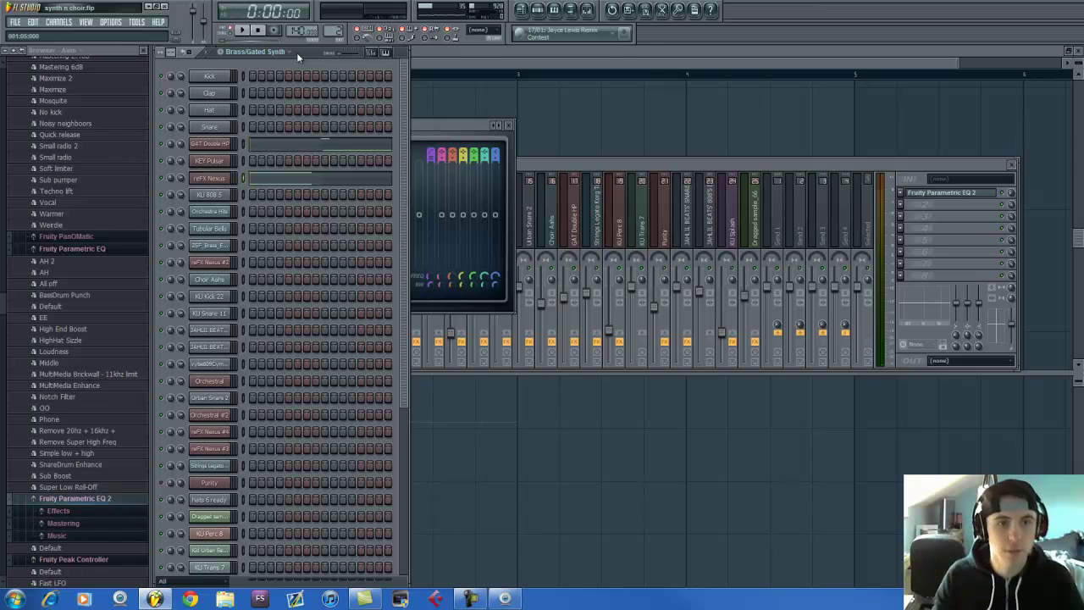
key("space")
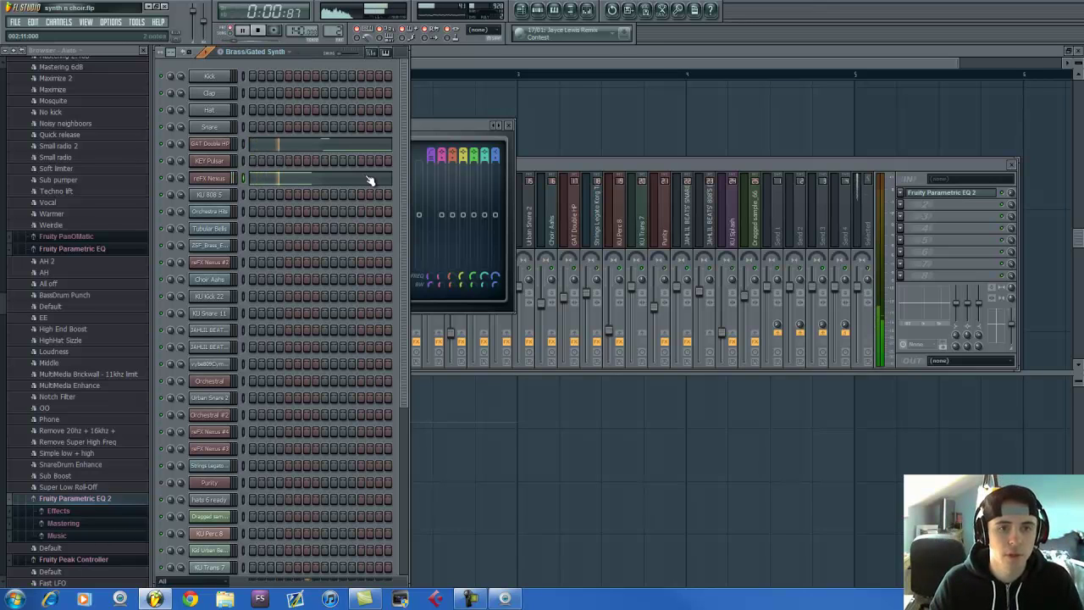
key("space")
left_click(324, 180)
left_click(173, 153)
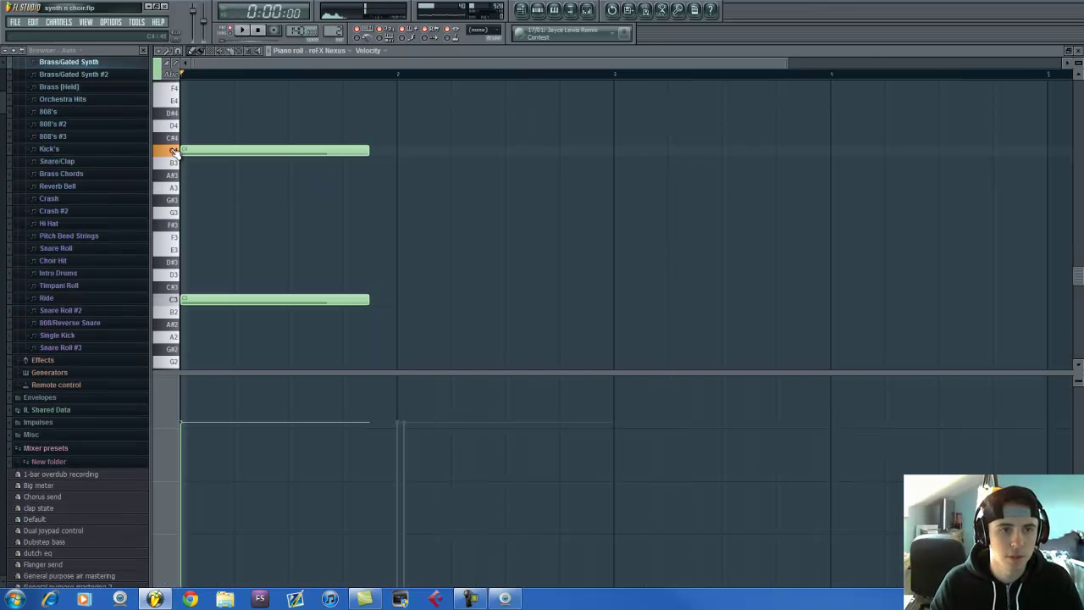
Step: Open the GAT Double HP channel's Sylenth1 instrument, move its window up and play the Brass/Gated Synth pattern with it in view
left_click(537, 10)
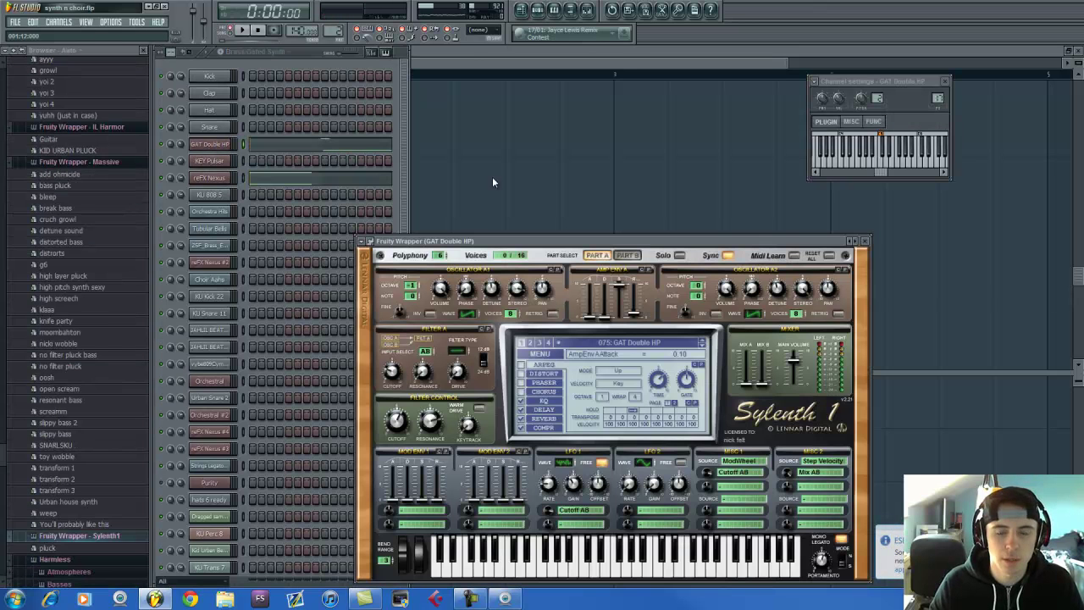
left_click_drag(567, 241, 623, 136)
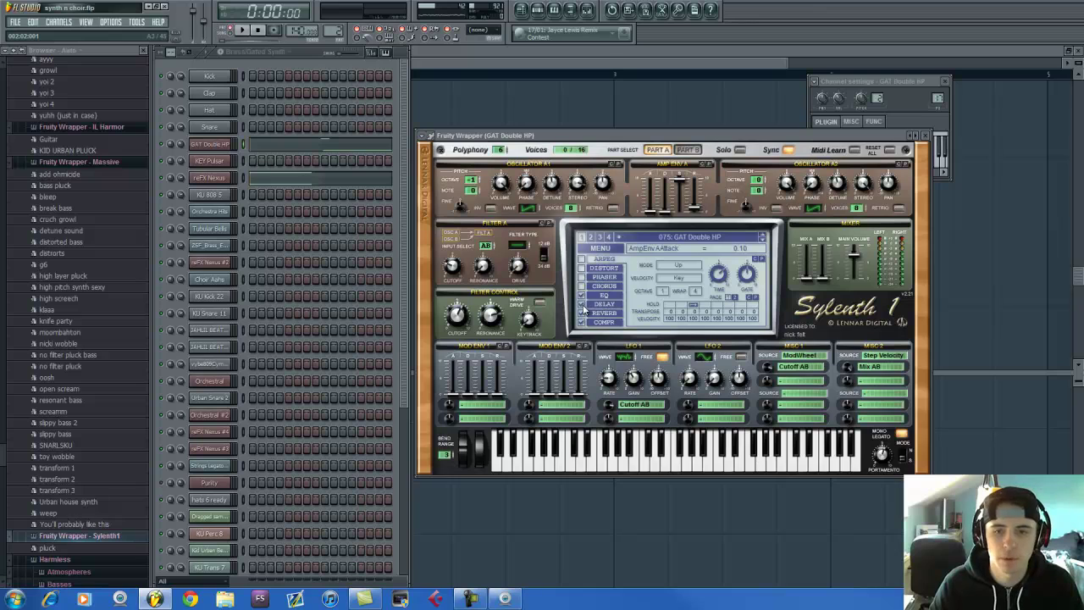
left_click(302, 52)
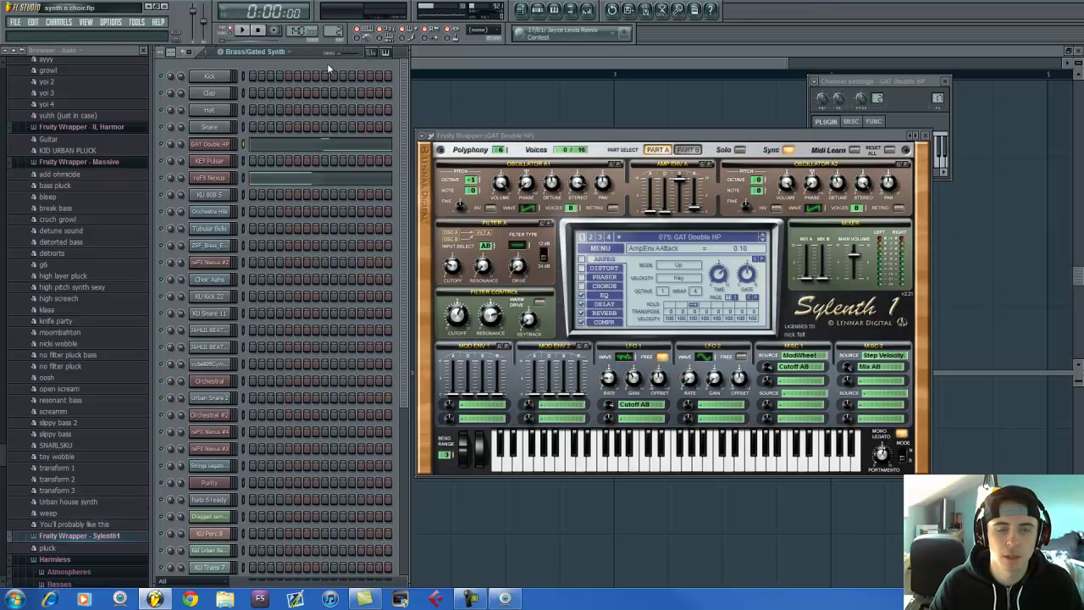
key("space")
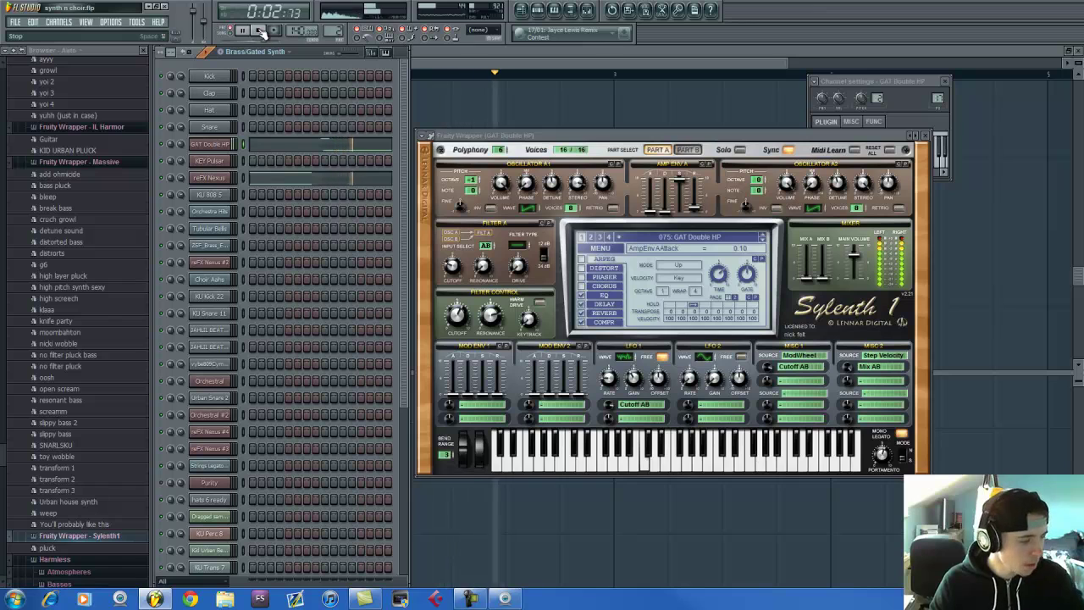
left_click(259, 30)
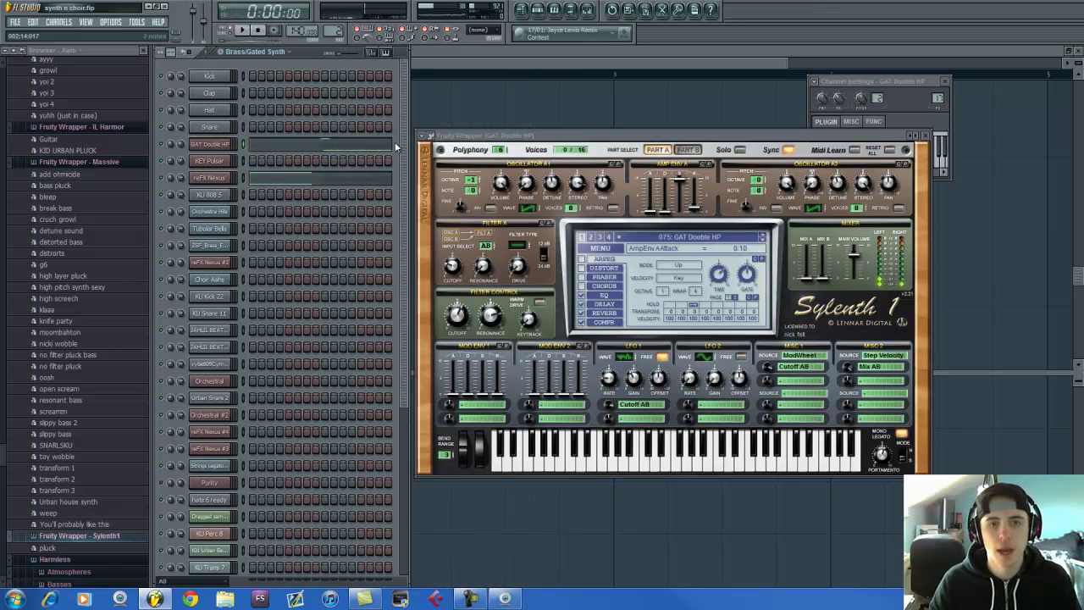
Step: Review the Brass/Gated Synth clips in the playlist and switch to the Brass [Held] pattern in the step sequencer
left_click(522, 12)
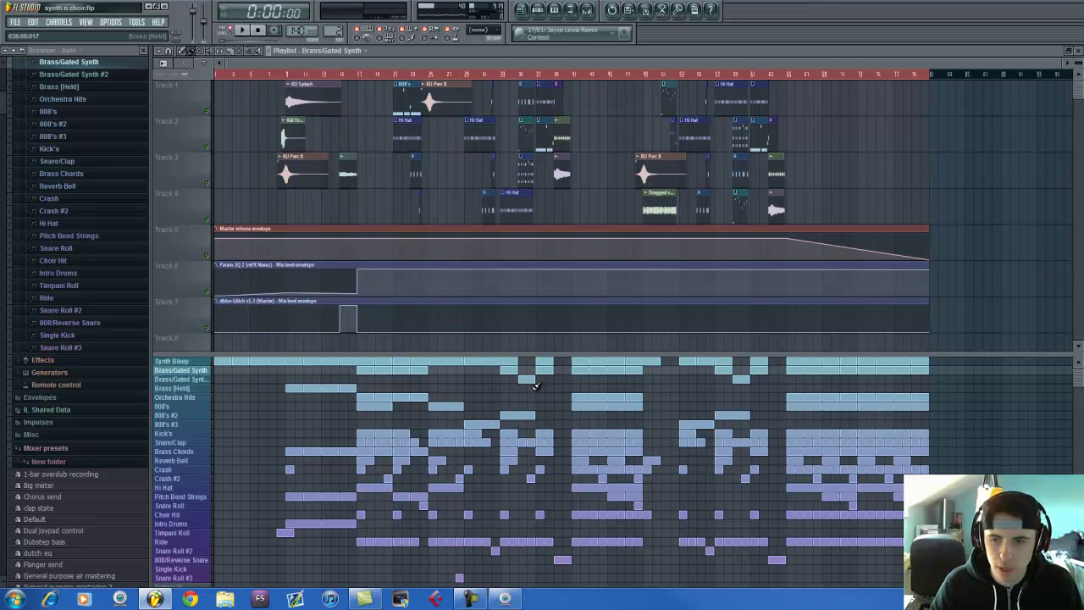
left_click(537, 9)
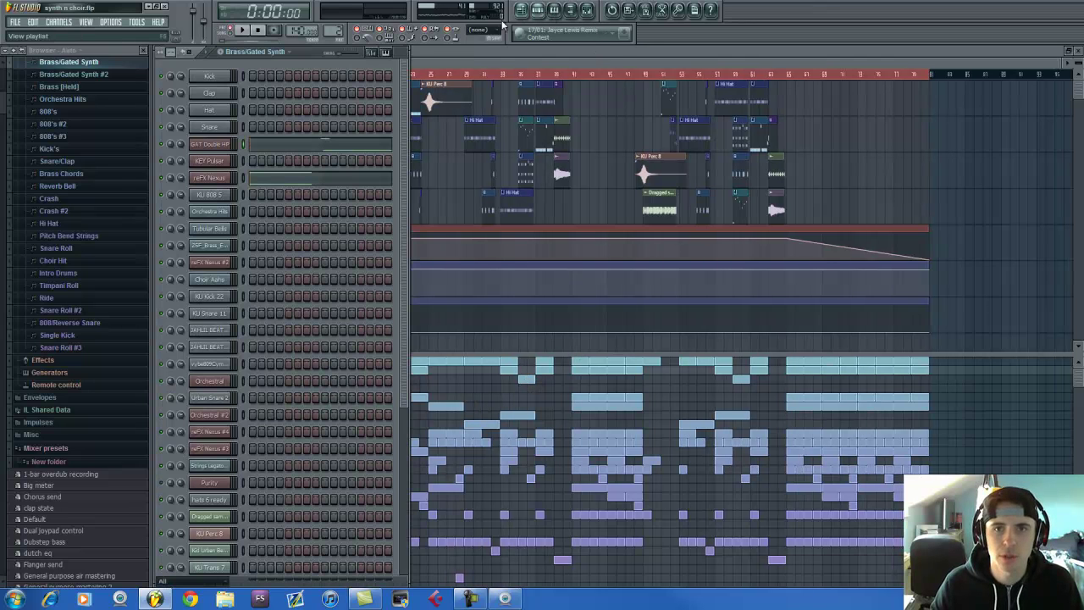
mouse_move(337, 32)
left_mouse_down()
mouse_move(336, 20)
mouse_move(338, 28)
left_mouse_up()
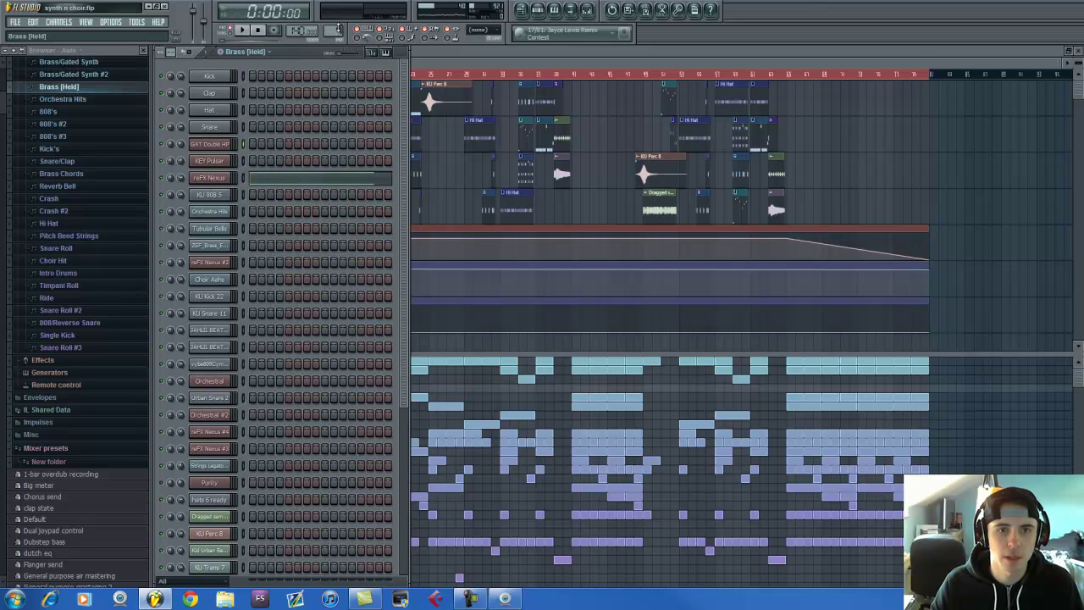
Step: Check where the Brass [Held] pattern sits in the playlist and start playing it from the step sequencer
left_click(450, 56)
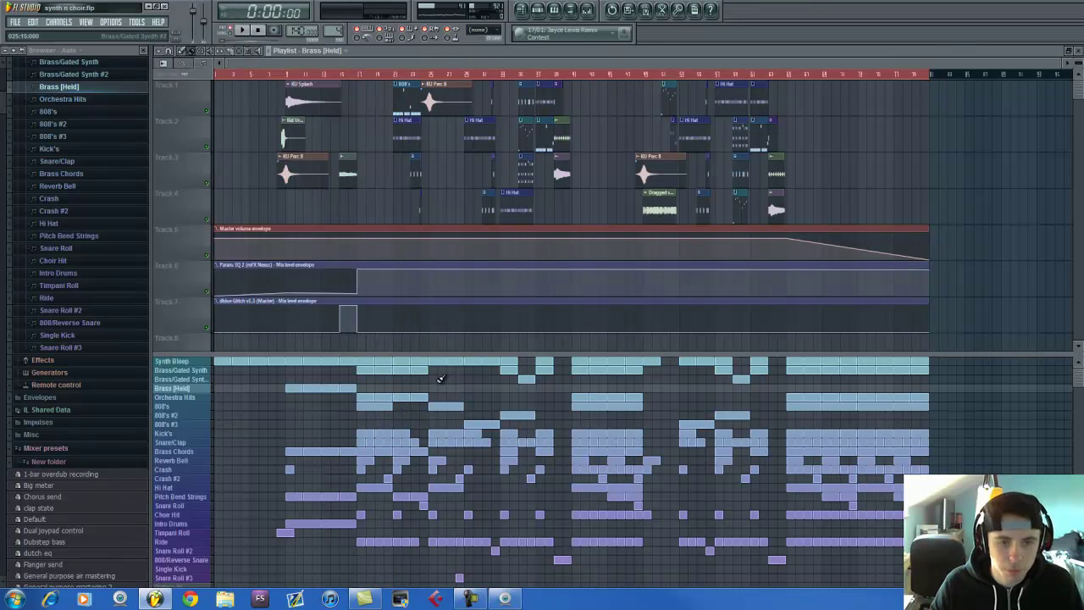
left_click(537, 9)
key("space")
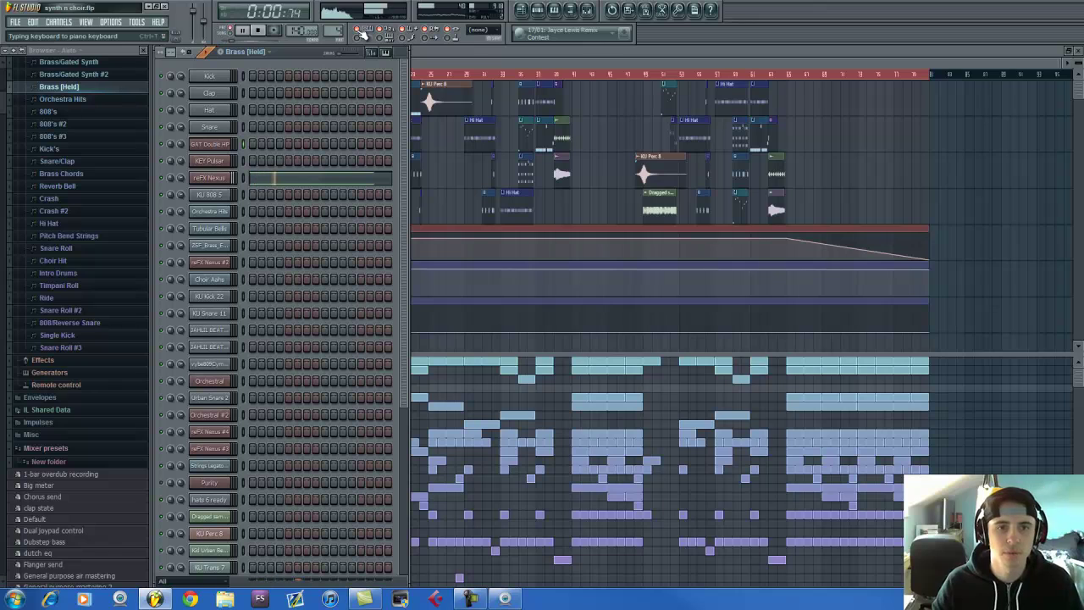
Step: Switch from Brass [Held] to the Orchestra Hits pattern, open its soundfont instrument and piano roll, and play its notes
key("space")
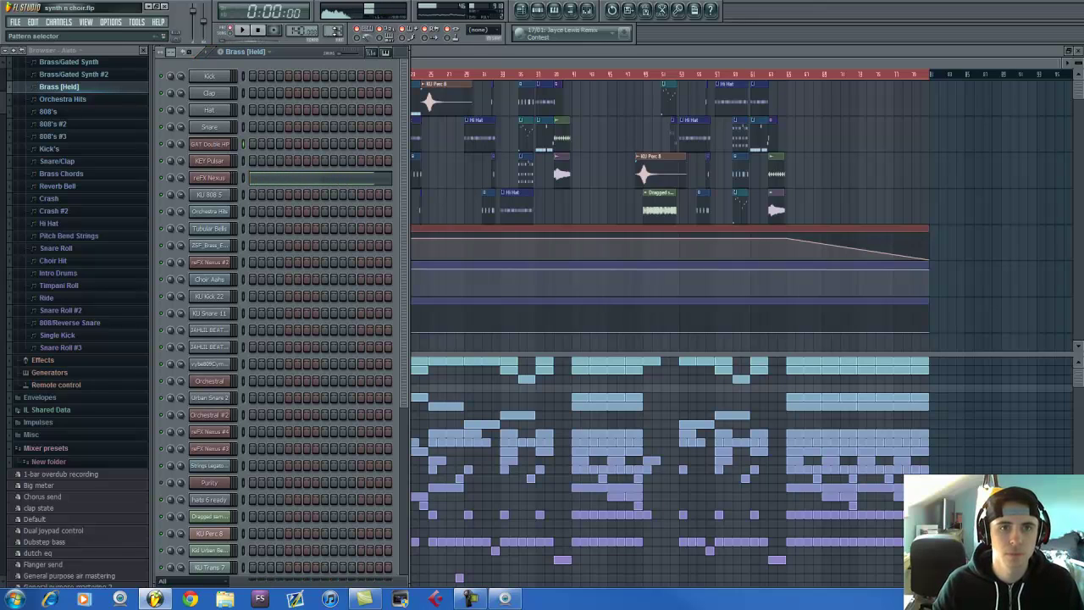
scroll(334, 28, "up", 1)
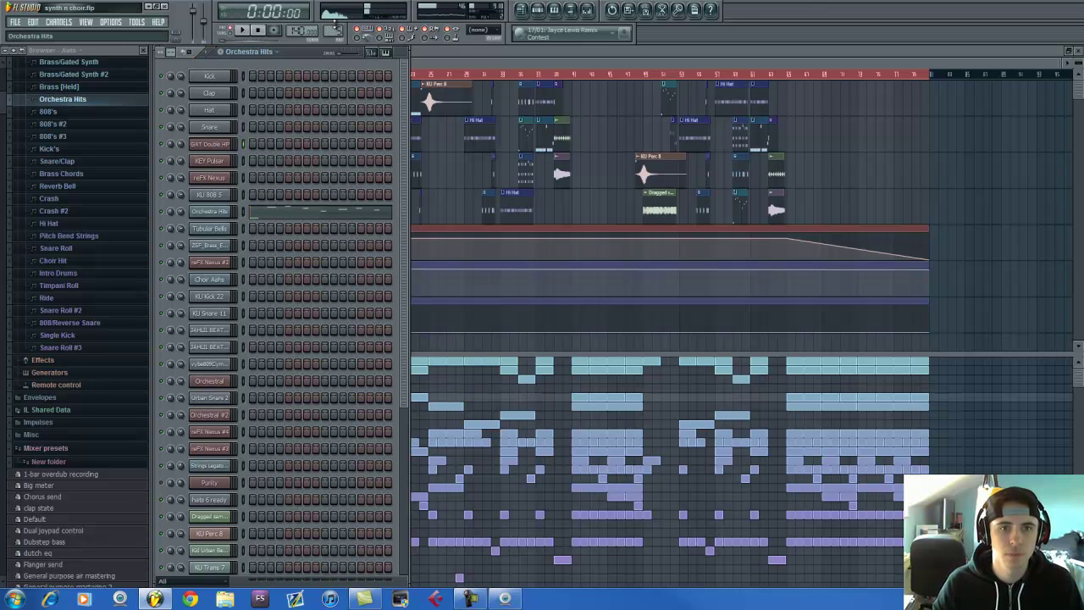
left_click(219, 211)
left_click(273, 213)
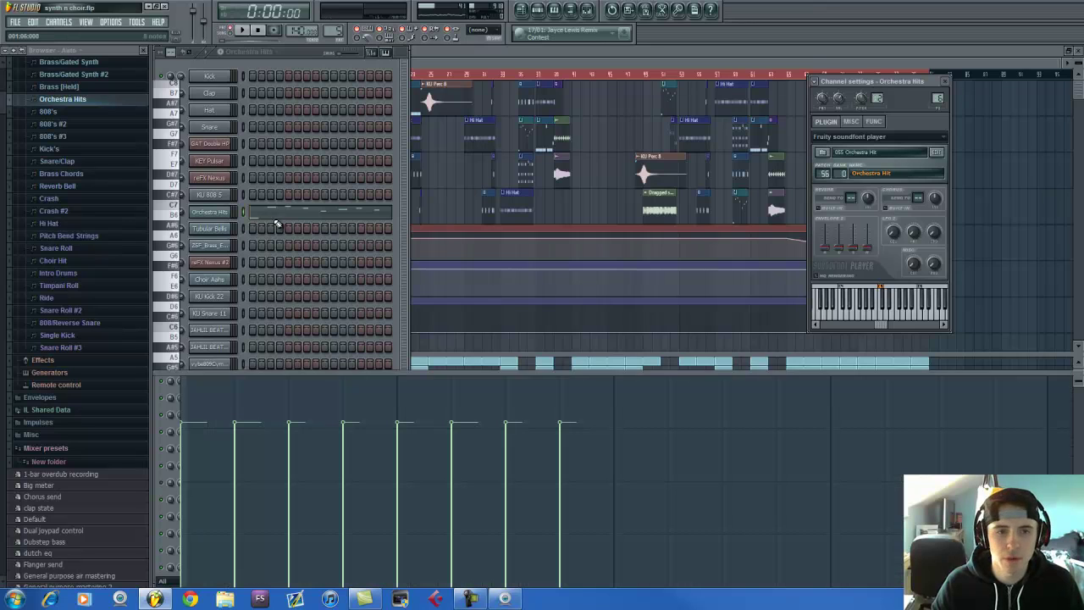
scroll(291, 217, "down", 1)
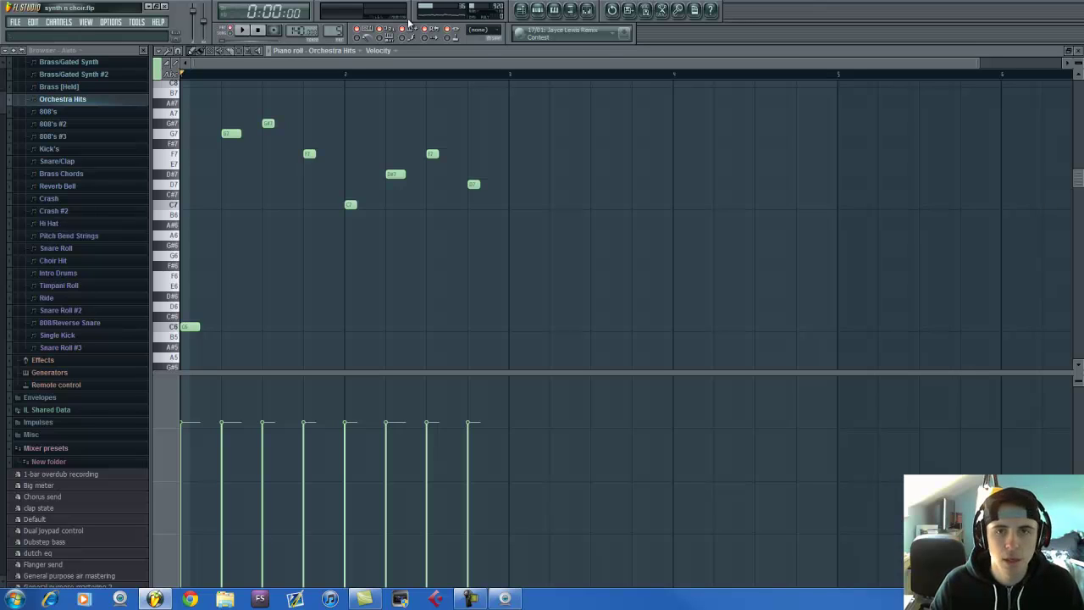
left_click(252, 31)
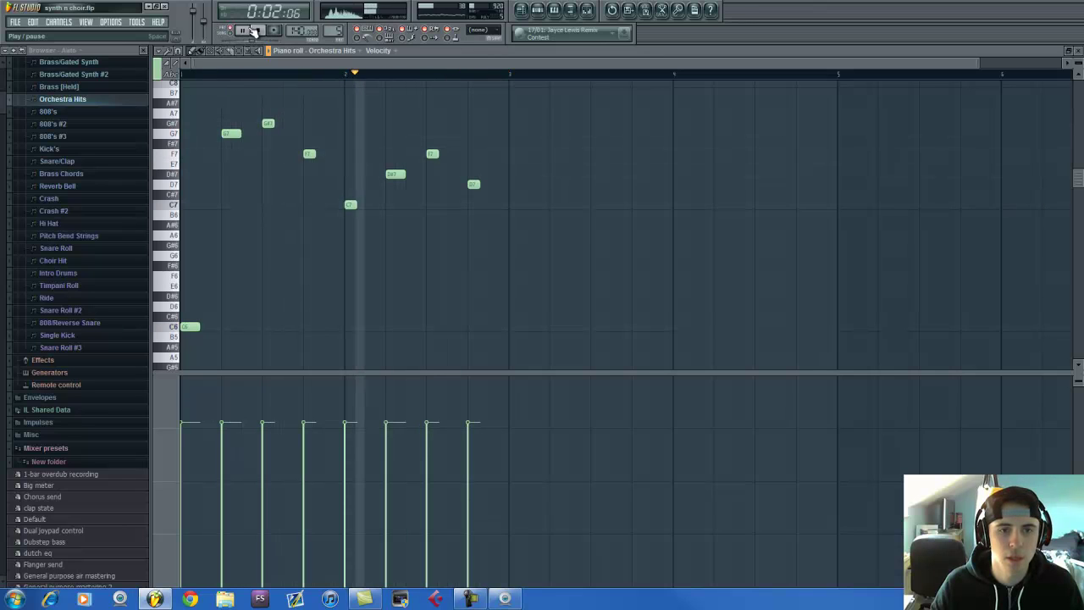
key("space")
Step: Audition the C3 key and try a C2 note at the start of the Orchestra Hits pattern during playback, removing it again
scroll(279, 355, "down", 10)
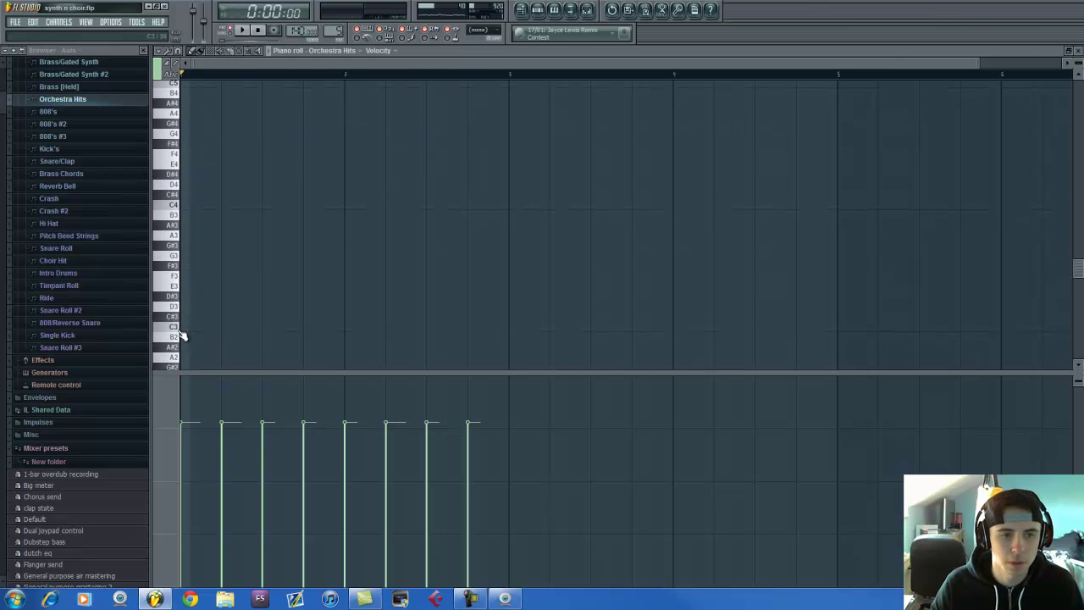
left_click(174, 327)
scroll(189, 343, "down", 2)
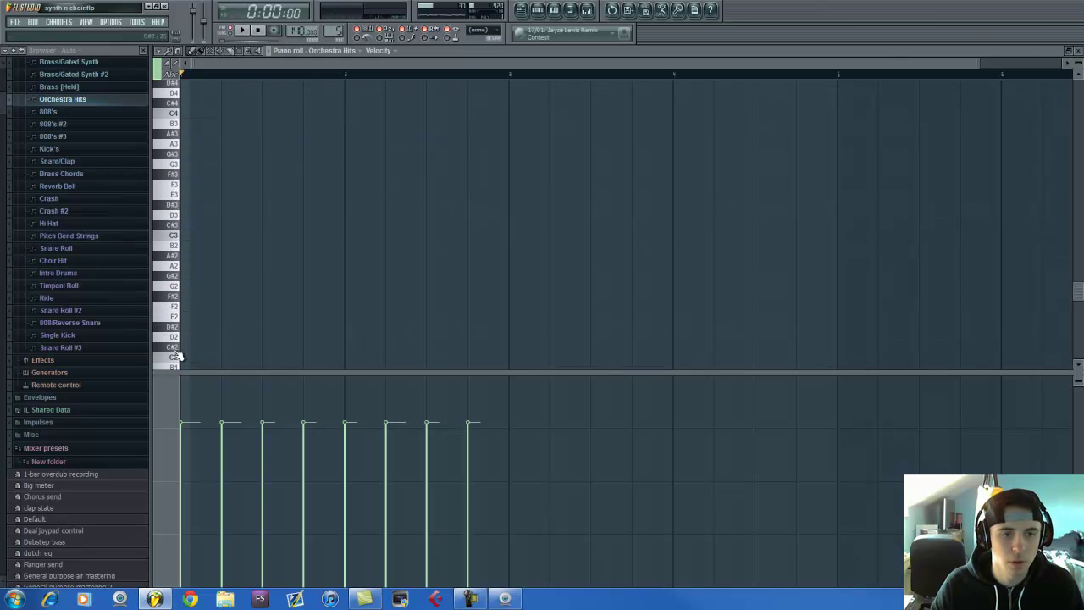
left_click(190, 357)
key("space")
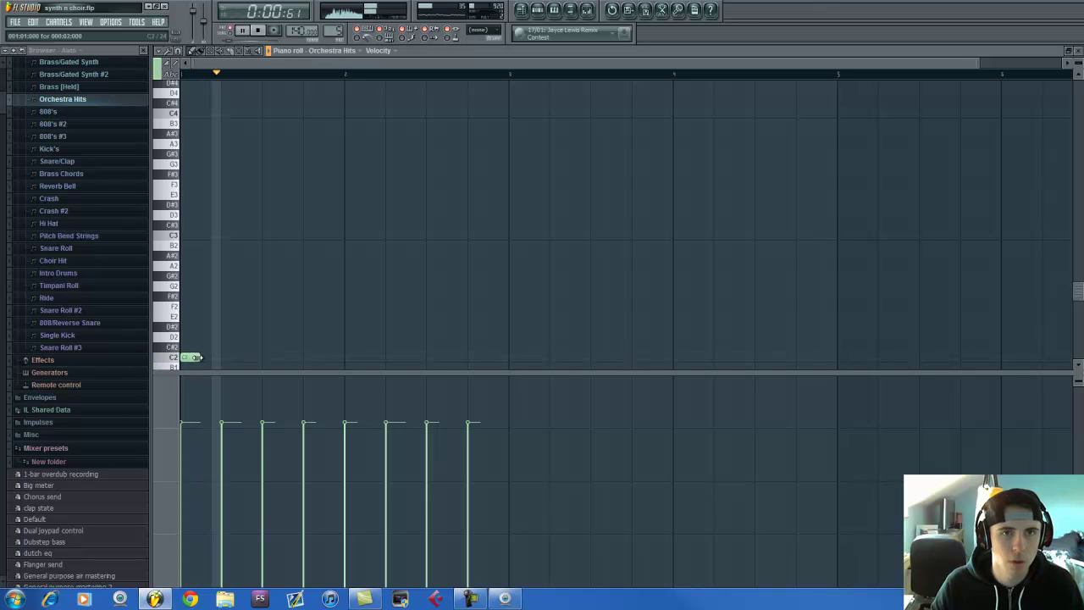
right_click(193, 359)
Step: Review where Orchestra Hits sits in the playlist and which effects its mixer track uses, and return to the step sequencer
left_click(534, 13)
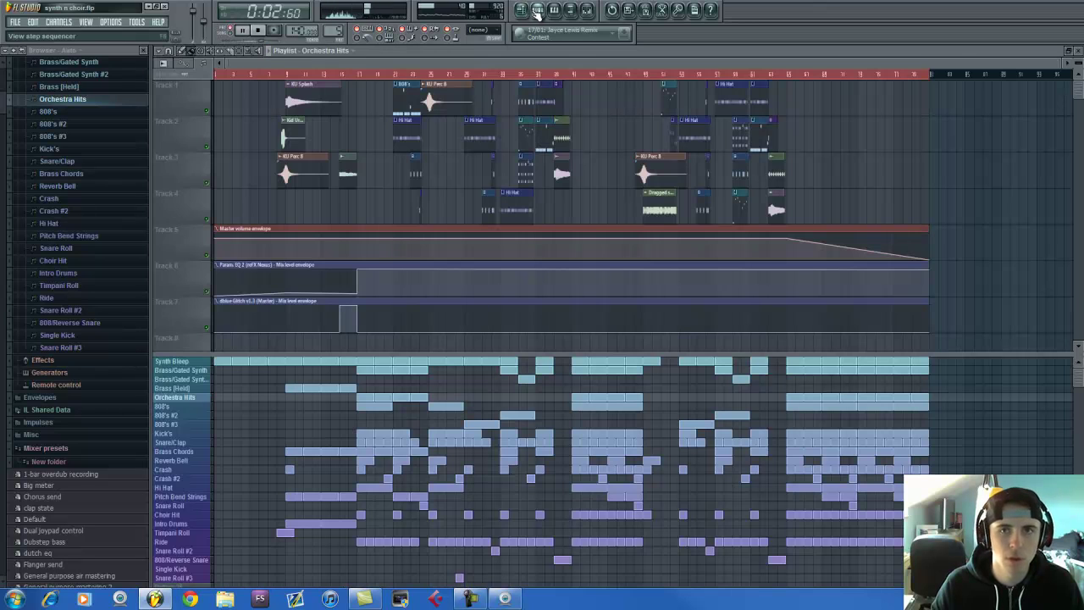
key("F6")
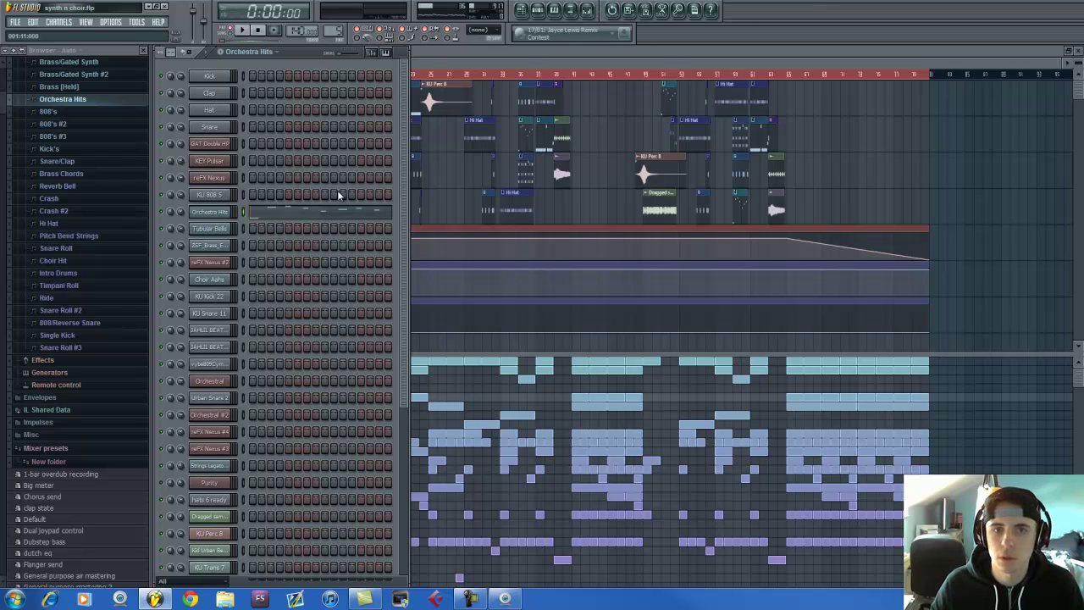
left_click(587, 10)
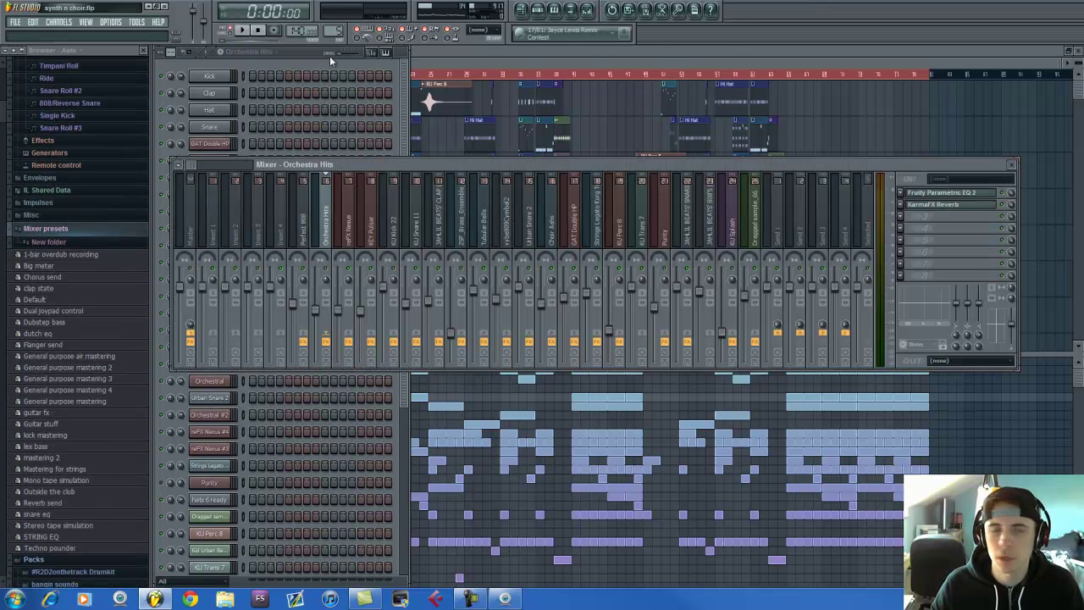
left_click(298, 51)
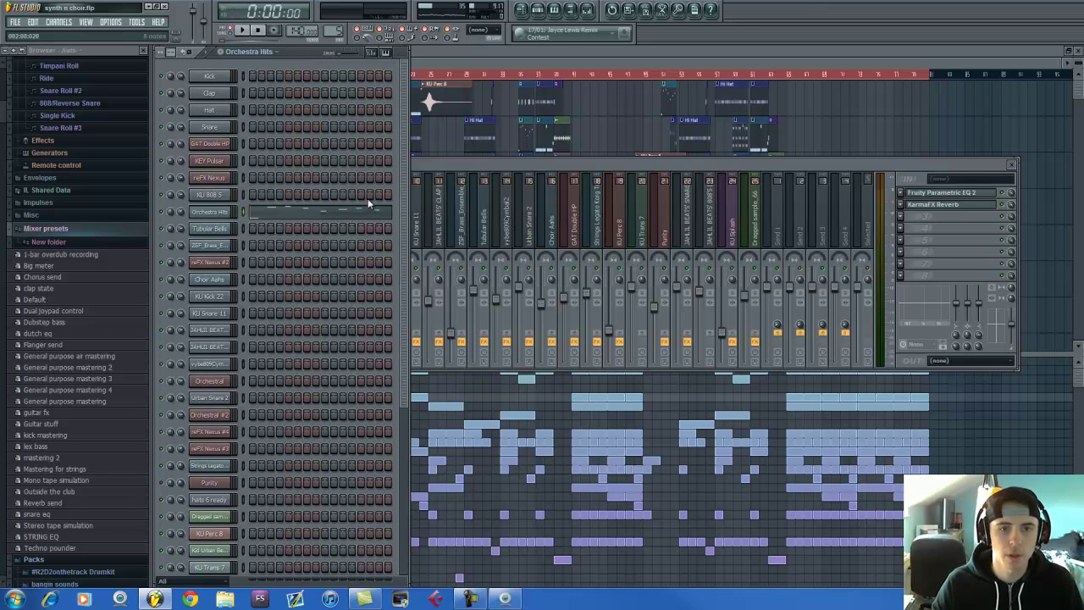
Step: Switch to the 808's pattern, open the KU 808 5 channel's sample settings and preview the sample's waveform
left_click_drag(335, 29, 335, 23)
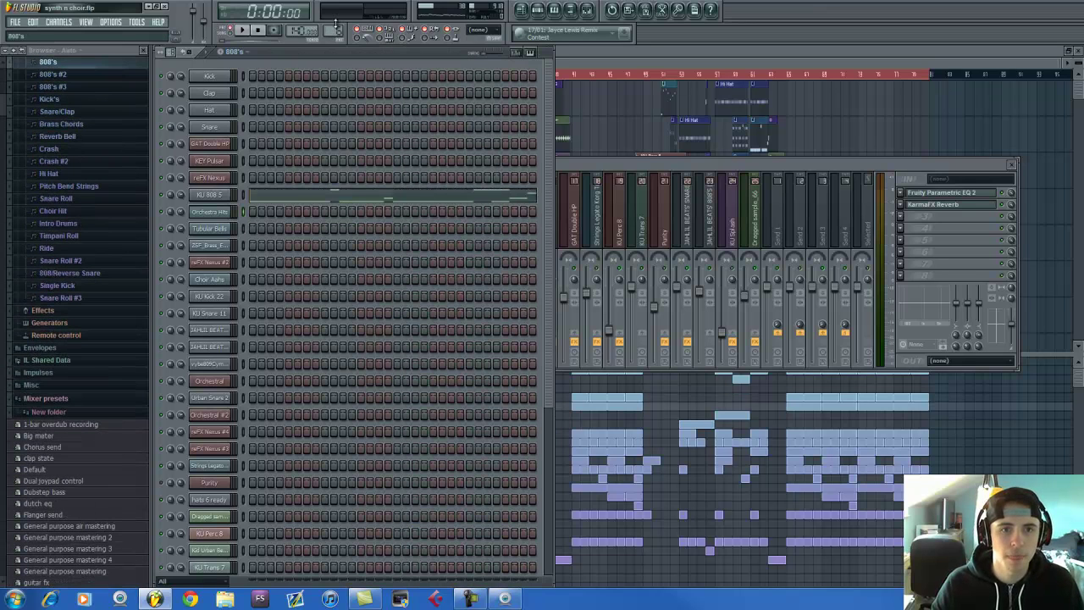
left_click(216, 197)
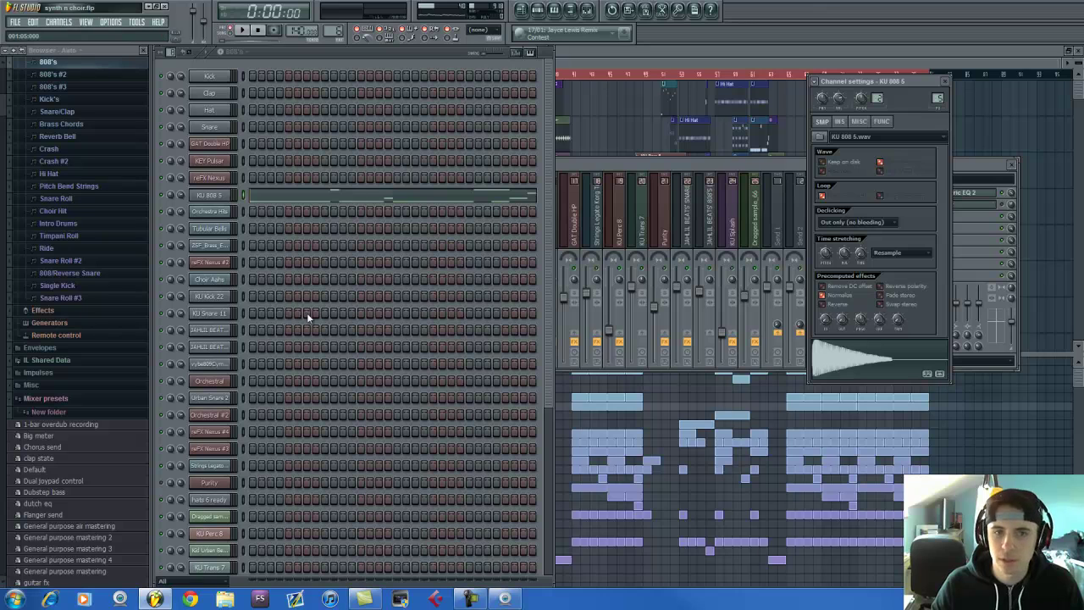
left_click(869, 365)
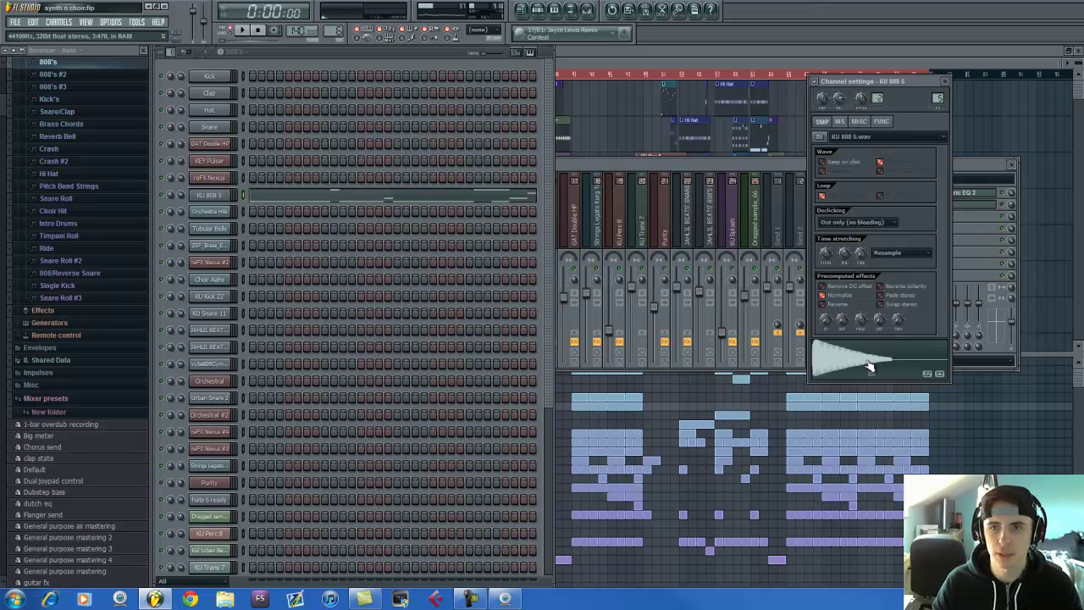
left_click(870, 366)
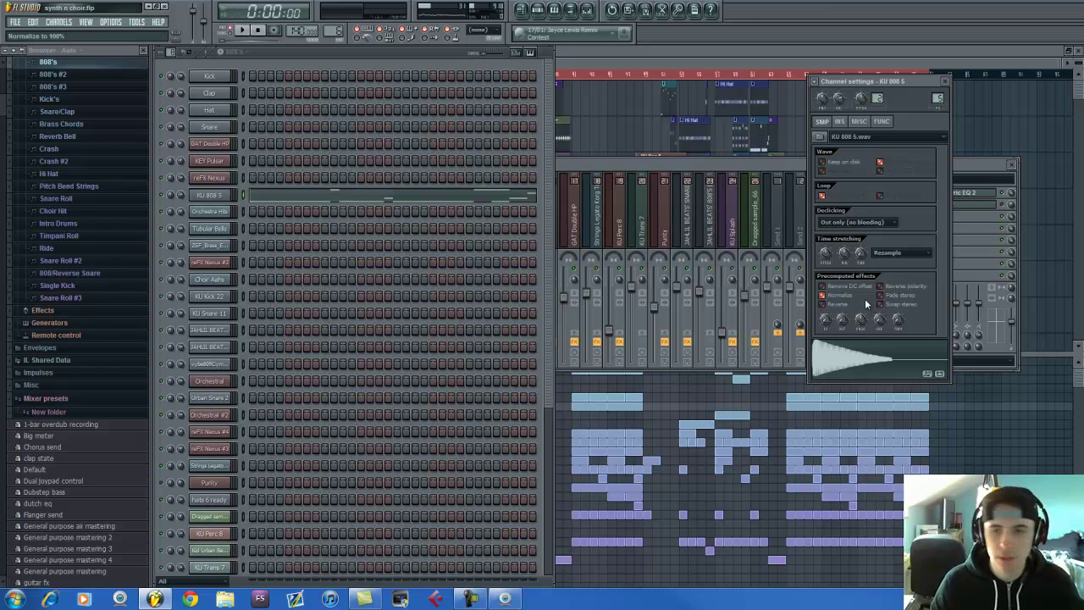
Step: Show the KU 808 5 volume envelope, toggle it, and play several test notes to hear how it affects the sample
left_click(840, 121)
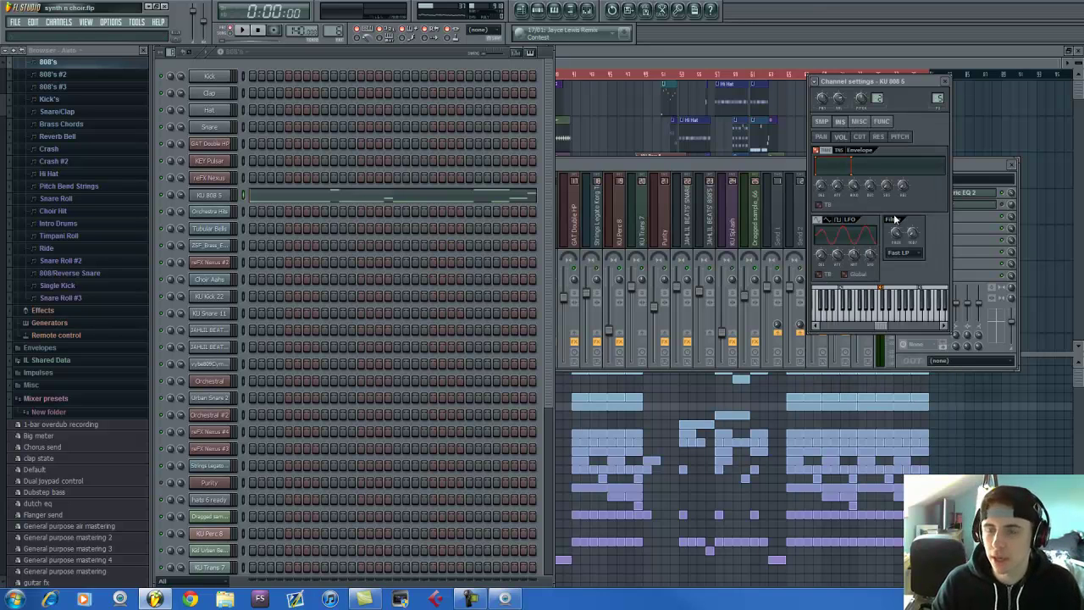
left_click(817, 151)
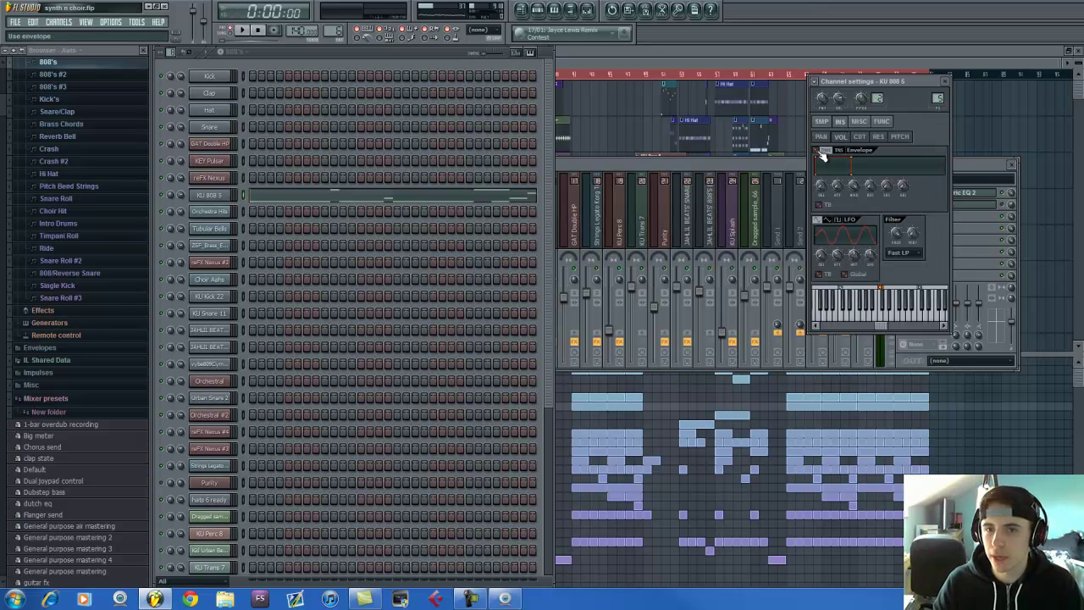
key("z")
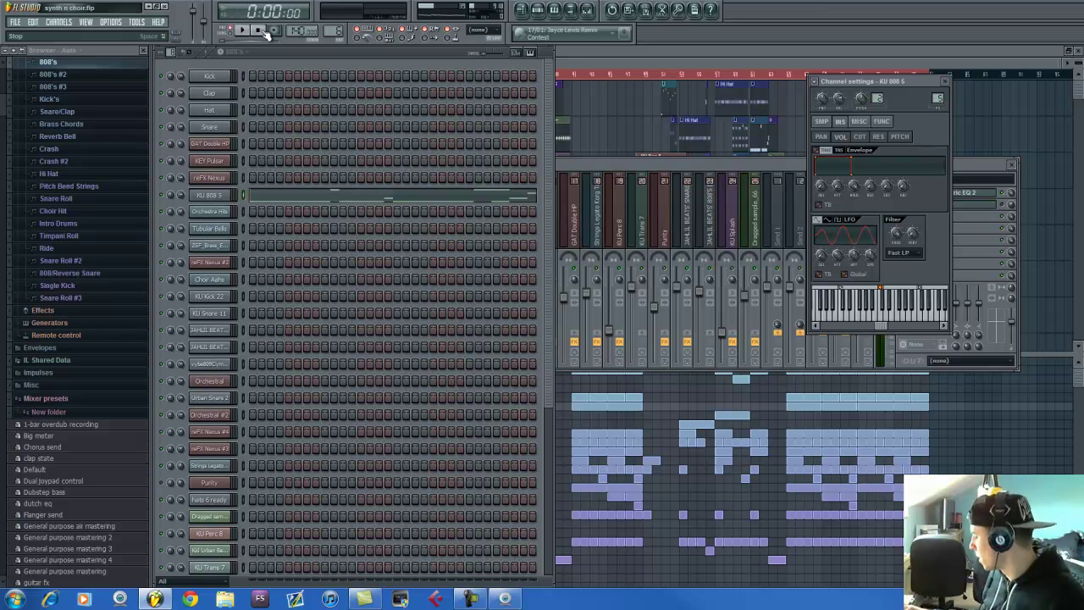
key("b")
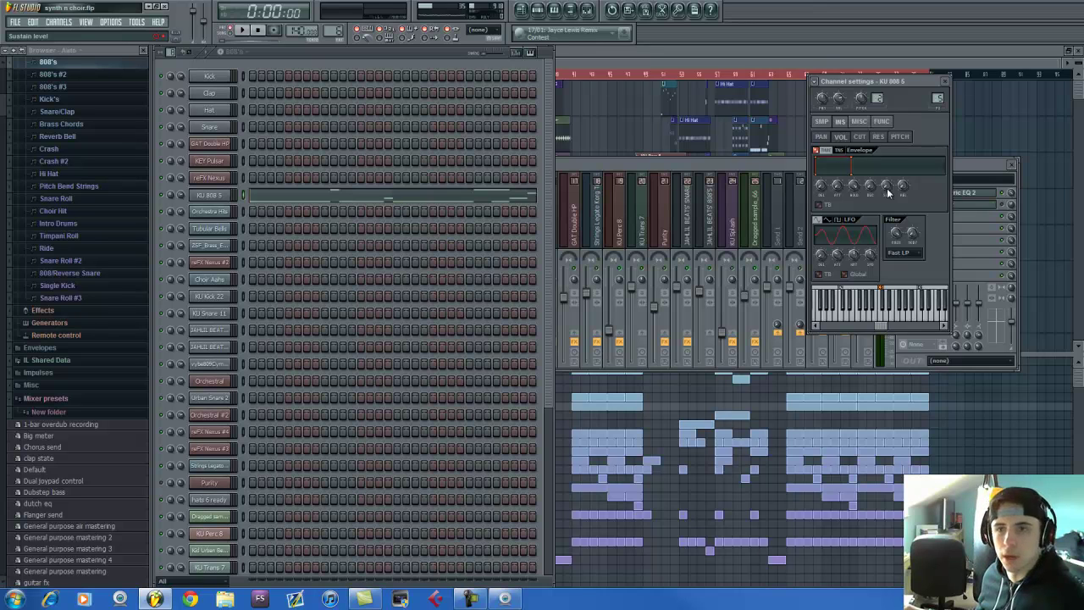
key("q")
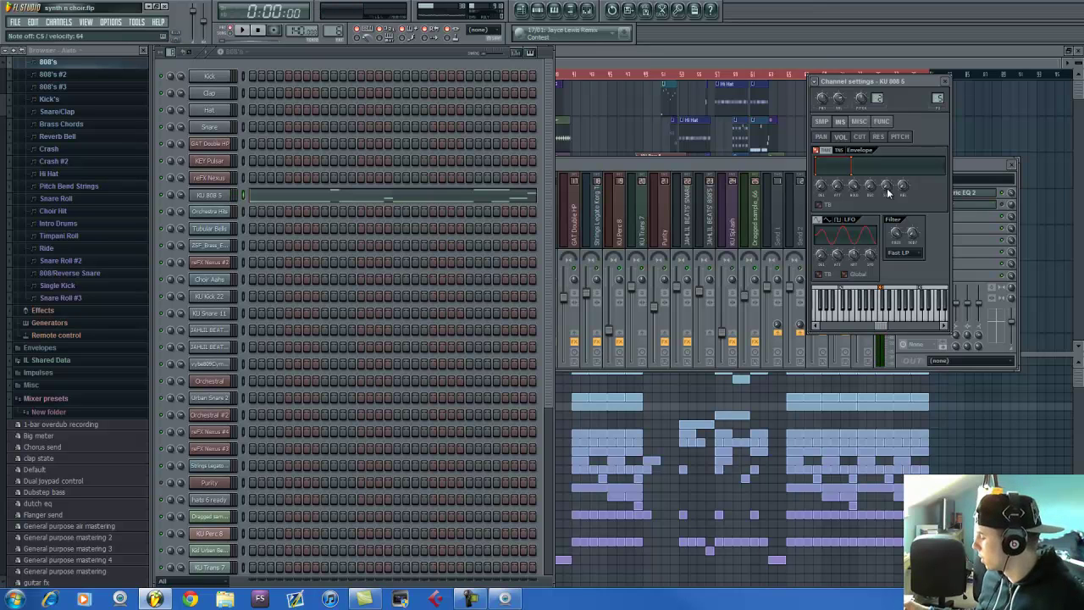
key("6")
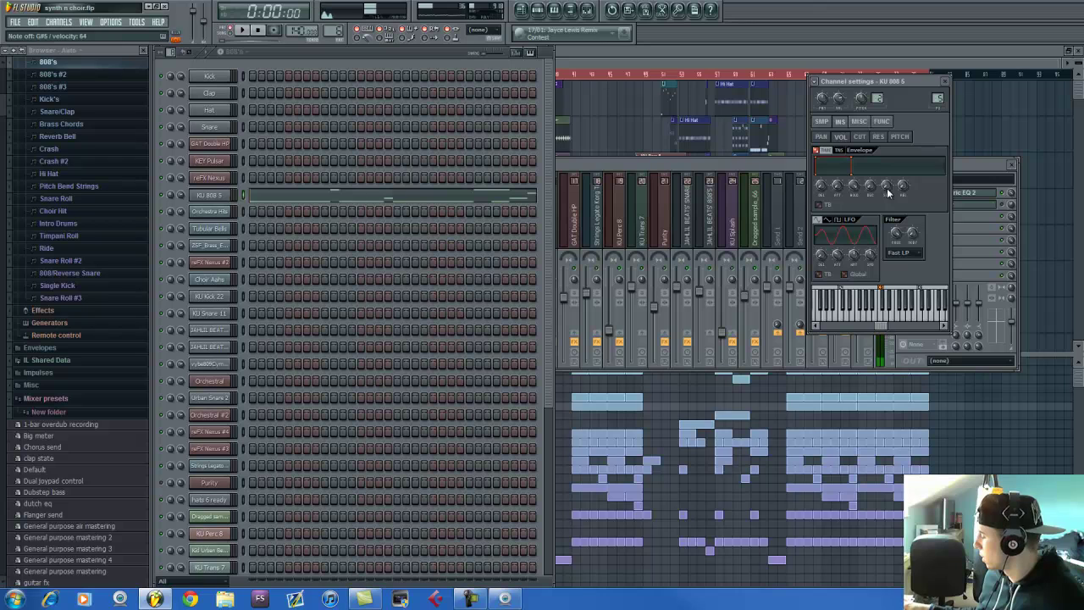
key("2")
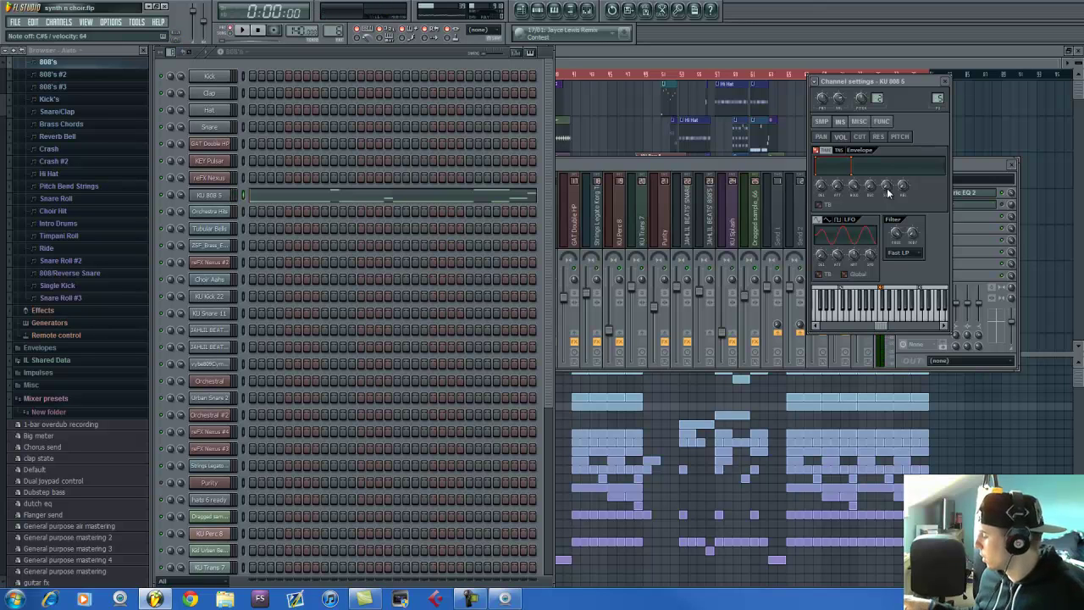
Step: Test how the KU 808 5 channel's cut groups and volume envelope affect consecutive notes by playing several of them
left_click(857, 121)
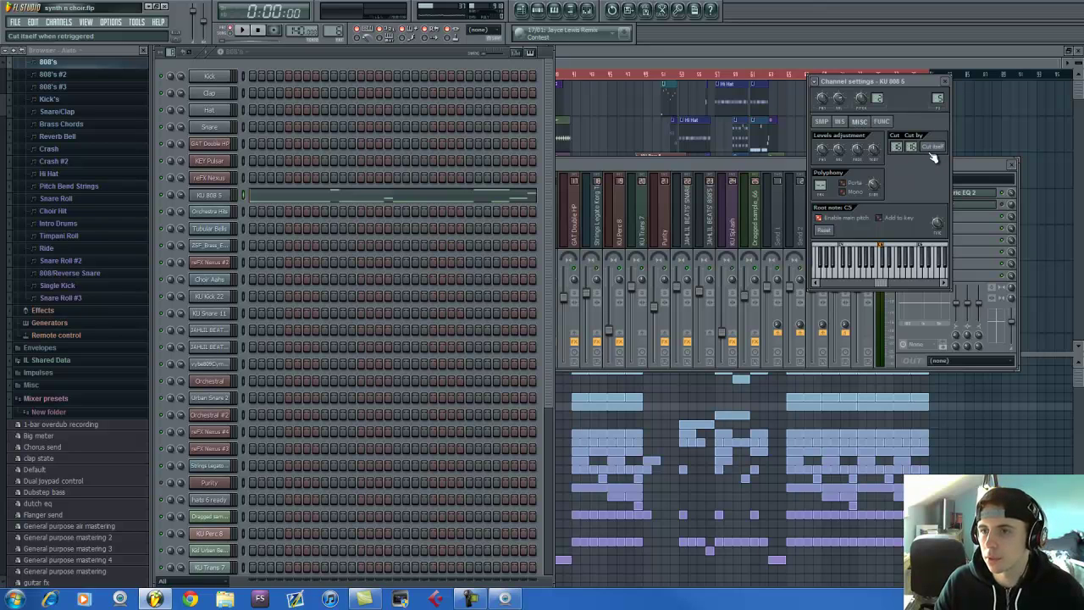
key("q")
key("r")
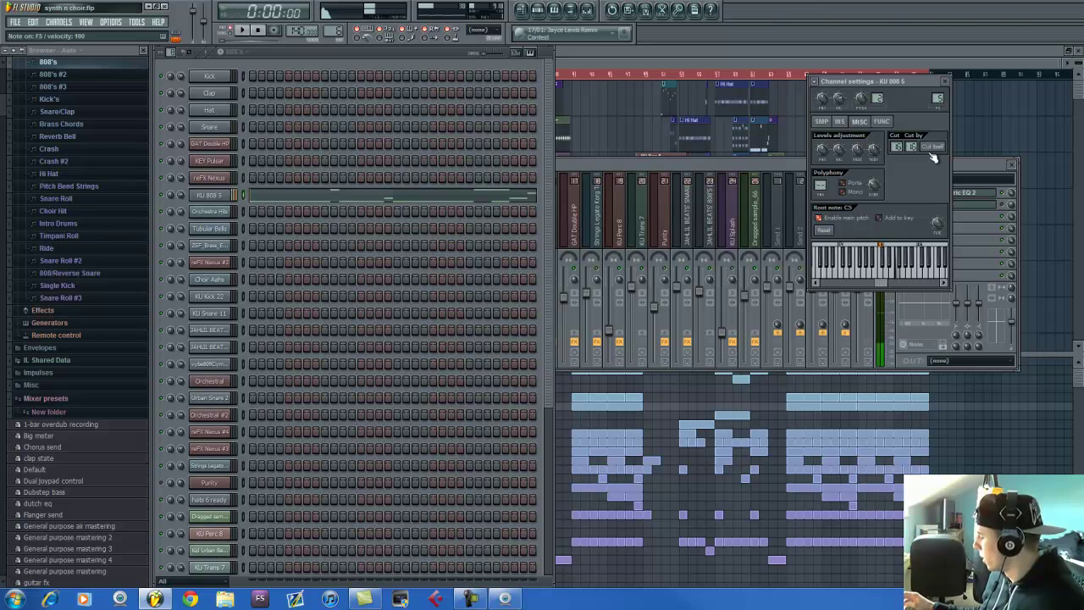
key("y")
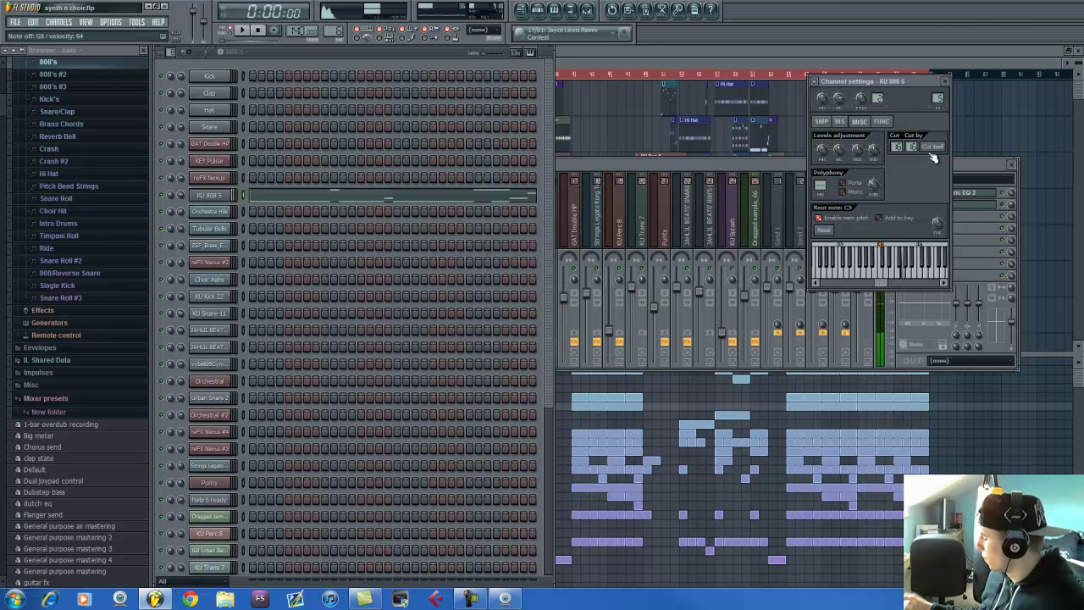
key("w")
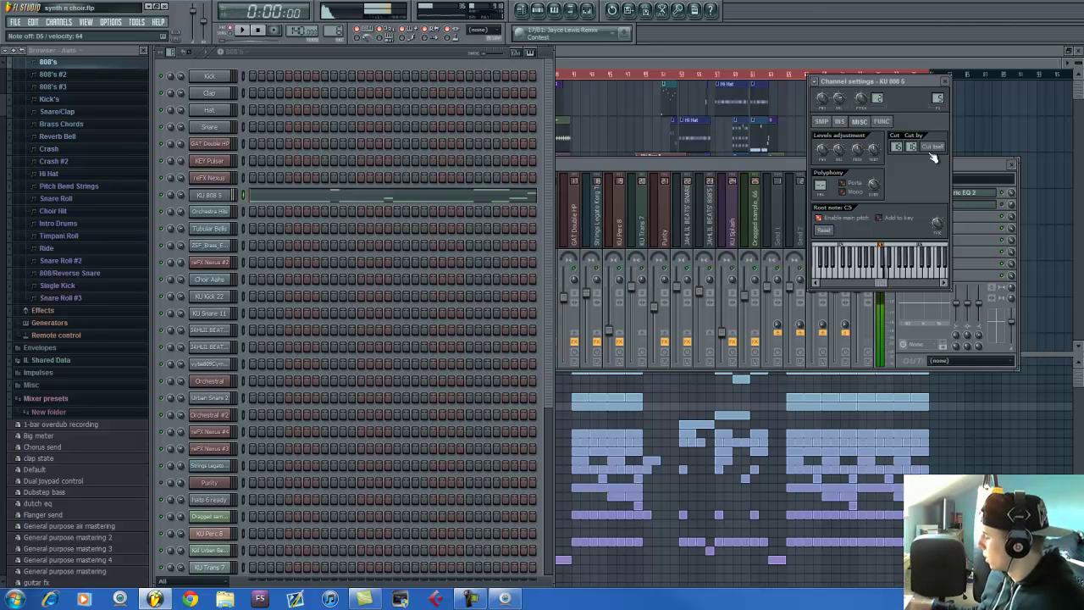
key("t")
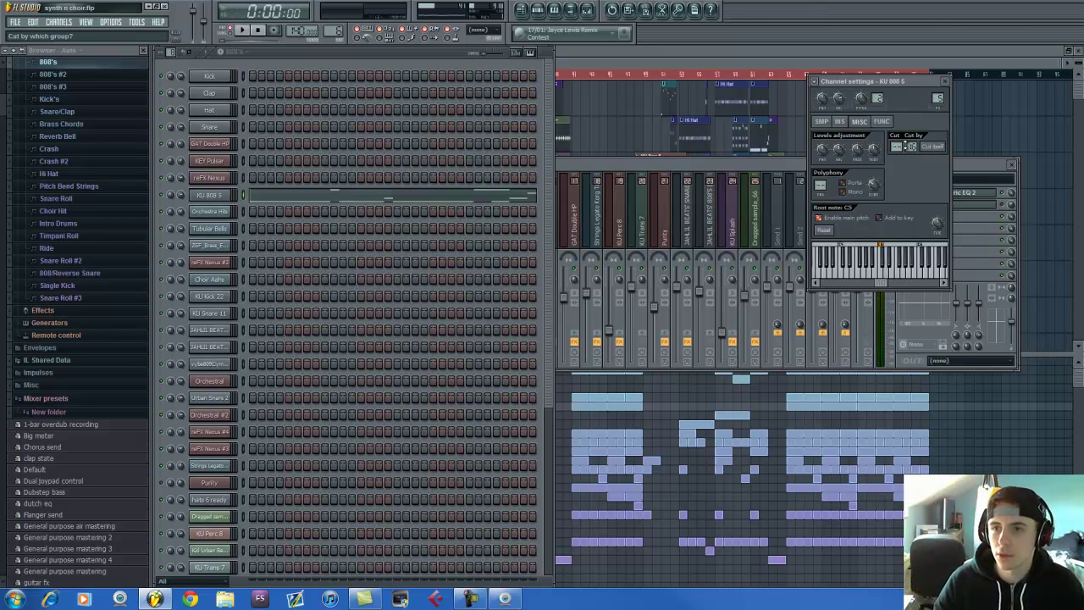
left_click(839, 121)
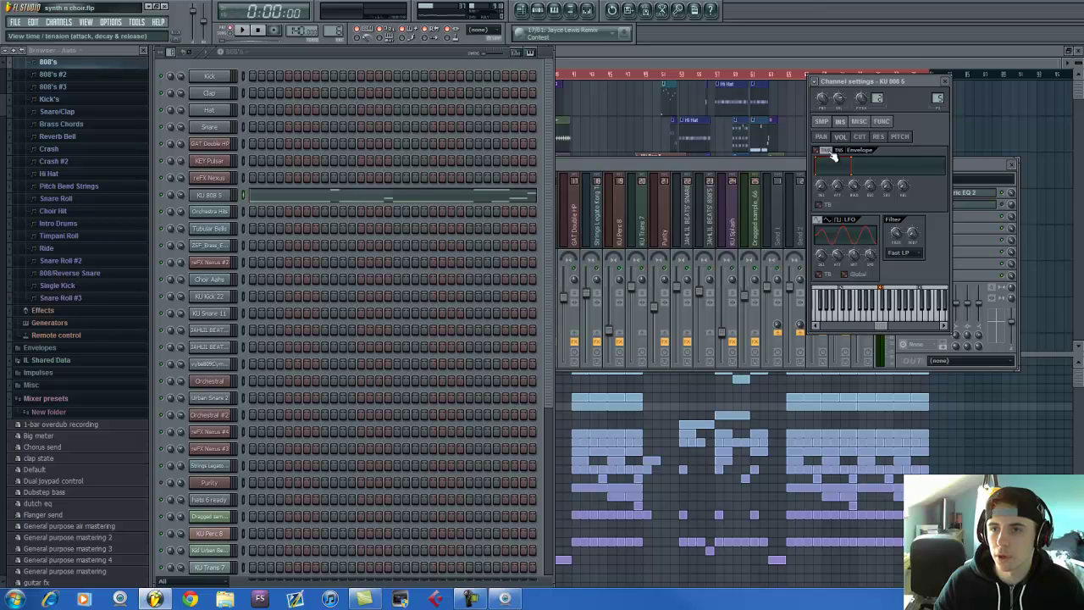
key("t")
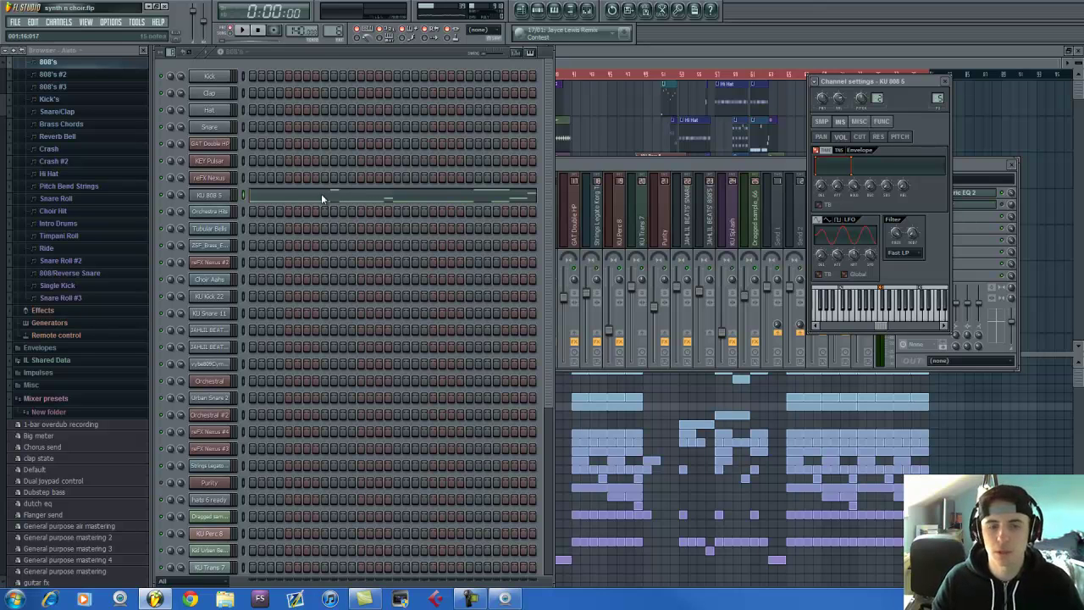
Step: Play the 808's pattern and follow its KU 808 5 notes in the piano roll
key("space")
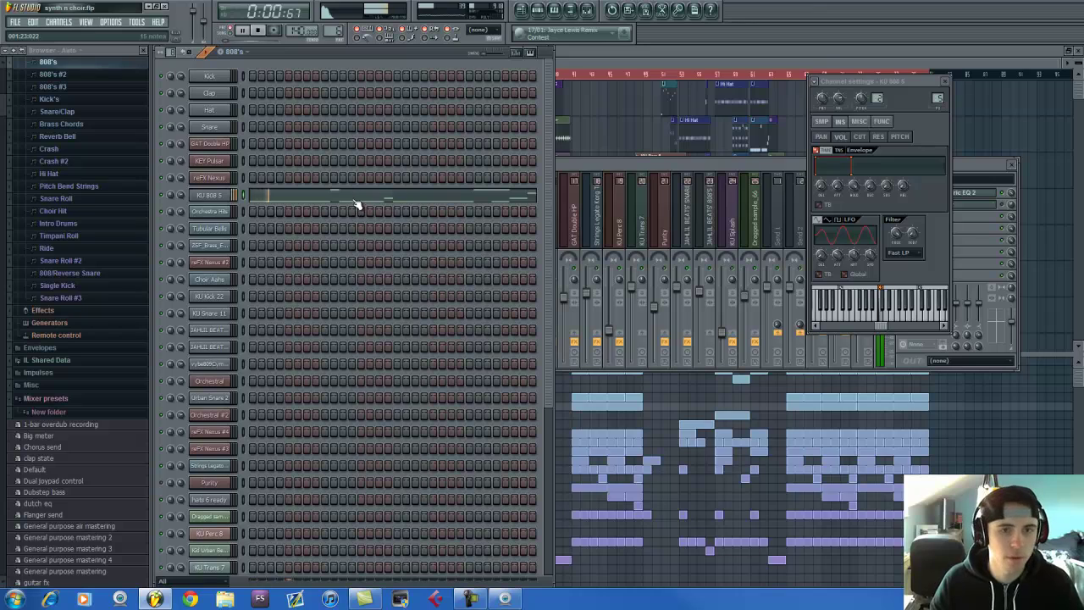
left_click(356, 201)
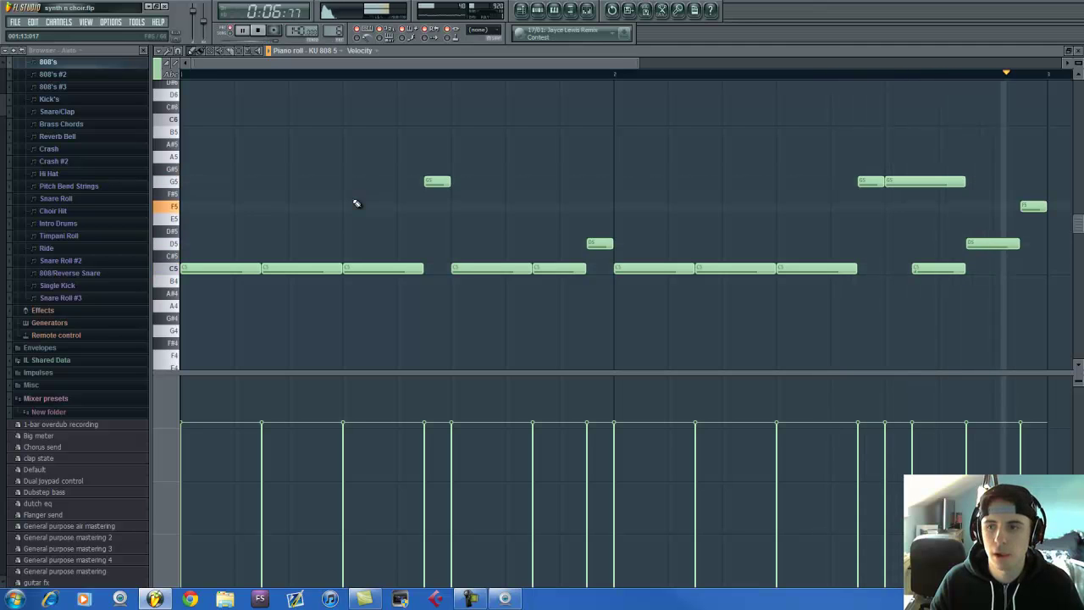
key("space")
Step: Add a short C#6 note above the long G5 note in the second bar of the KU 808 5 piano roll
left_click_drag(559, 64, 700, 73)
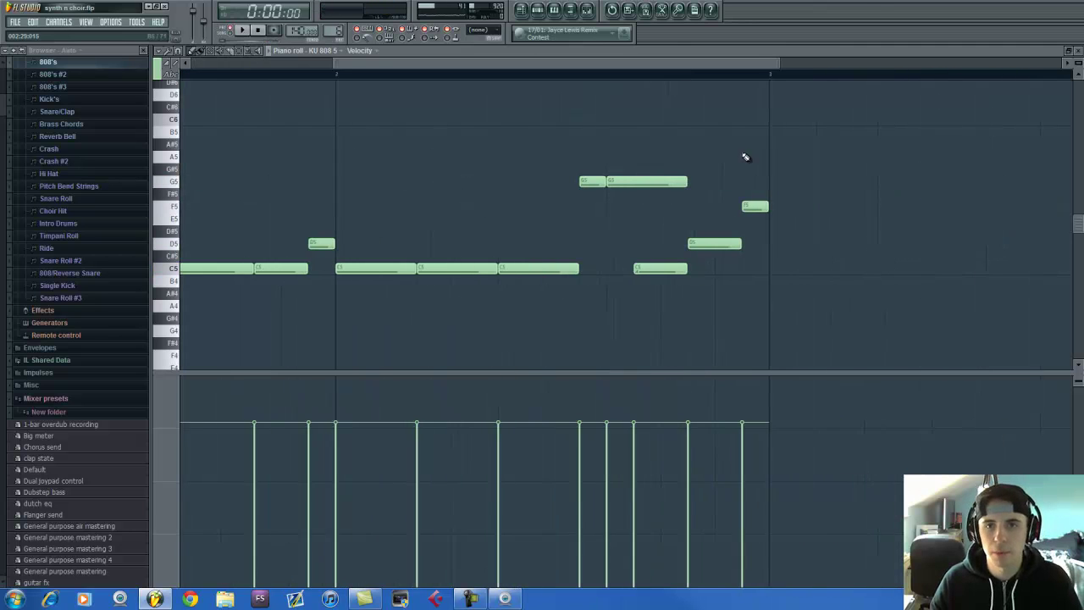
scroll(746, 157, "up", 2)
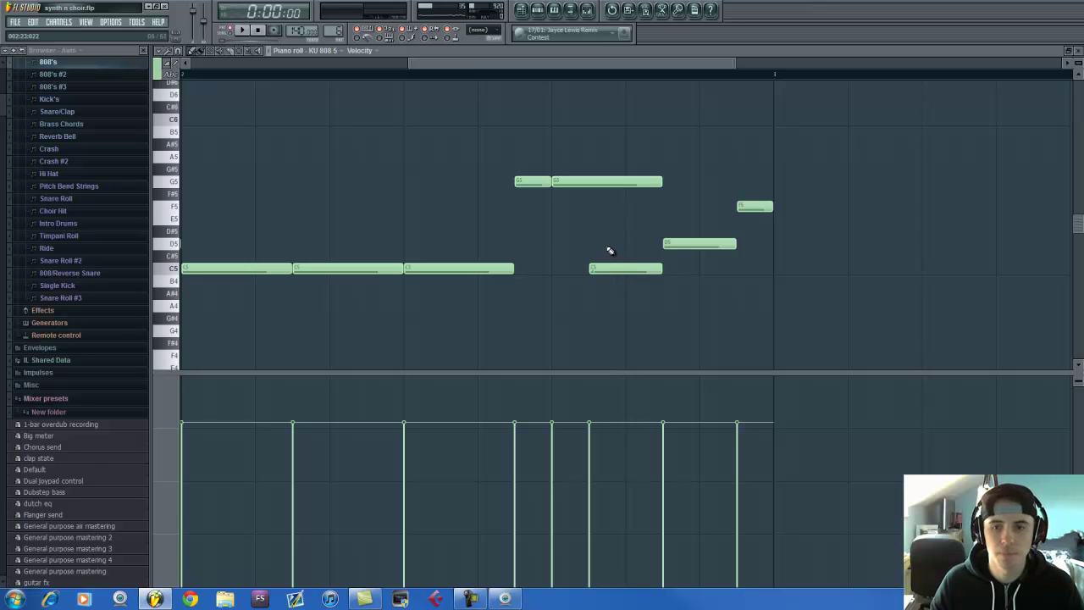
left_click(573, 110)
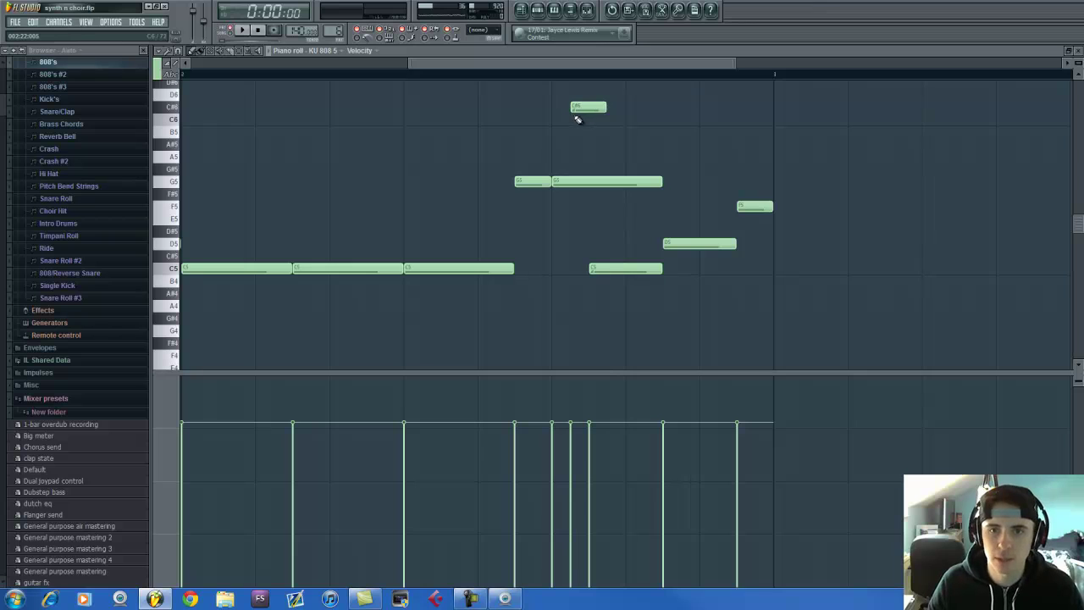
Step: Delete the short high note above the long G5 note in the second bar of the KU 808 5 piano roll
left_click_drag(575, 111, 575, 135)
right_click(594, 136)
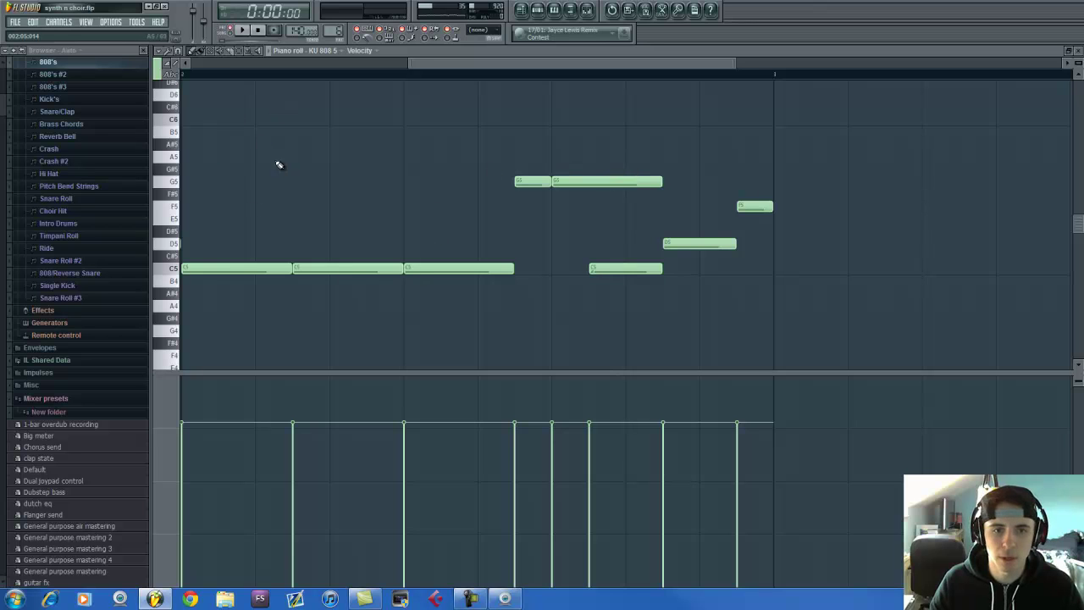
Step: Try a C6 slide note above the first C5 note of the 808 pattern, lengthening it and playing the result before deleting it
left_click_drag(428, 68, 211, 68)
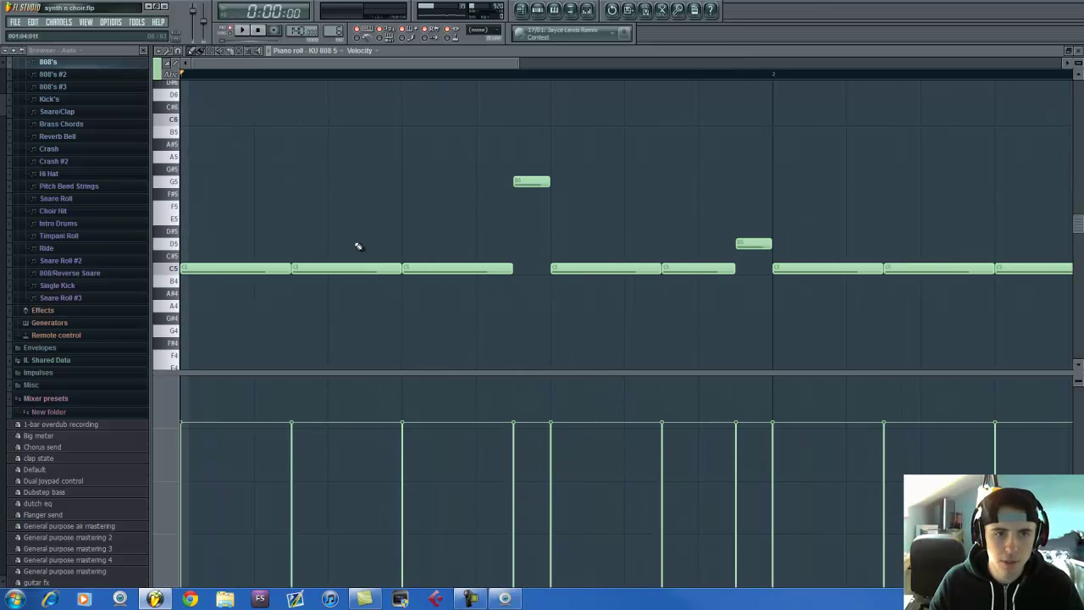
left_click(219, 123)
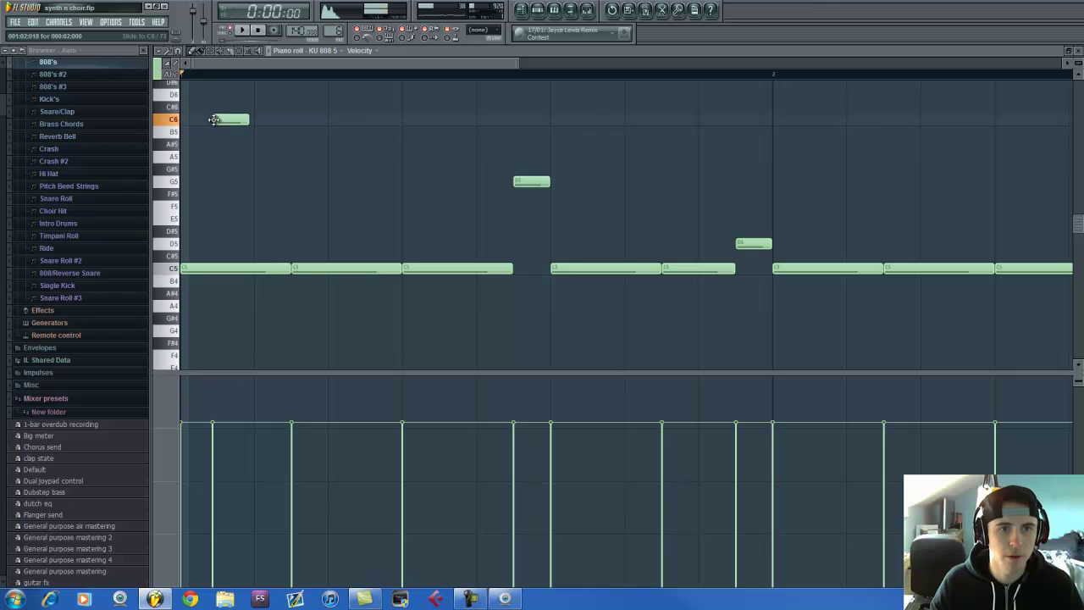
key("space")
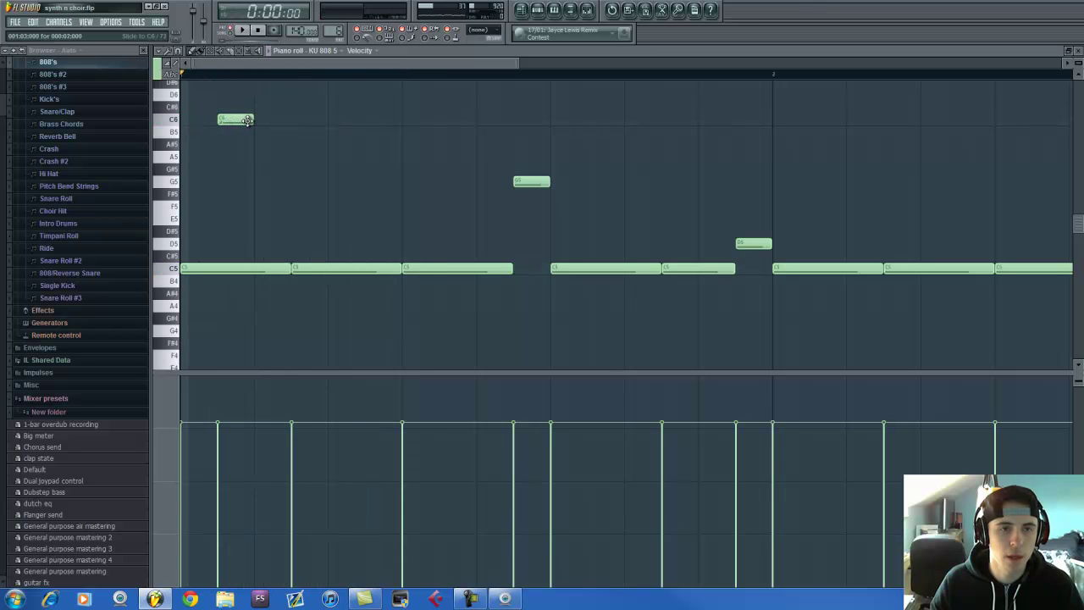
left_click_drag(252, 120, 279, 124)
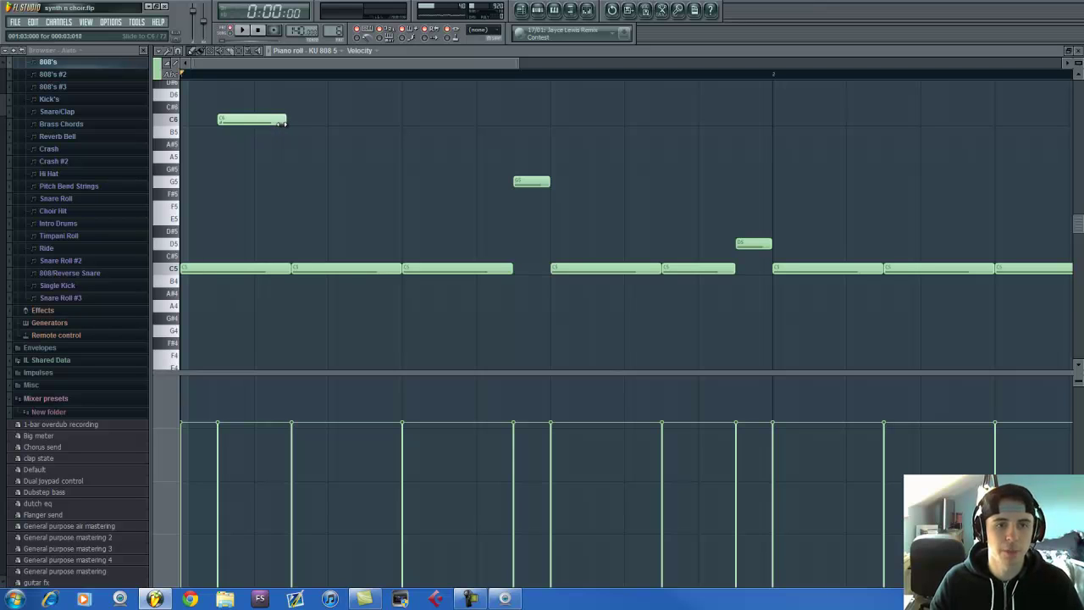
mouse_move(281, 123)
left_mouse_down()
mouse_move(219, 123)
mouse_move(286, 124)
left_mouse_up()
key("space")
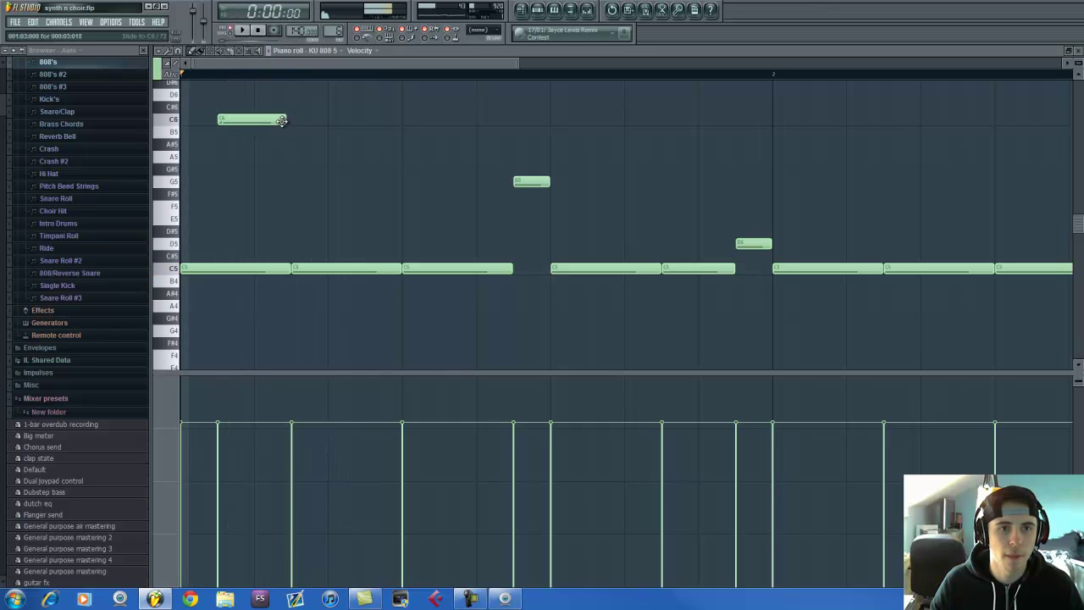
key("space")
right_click(268, 122)
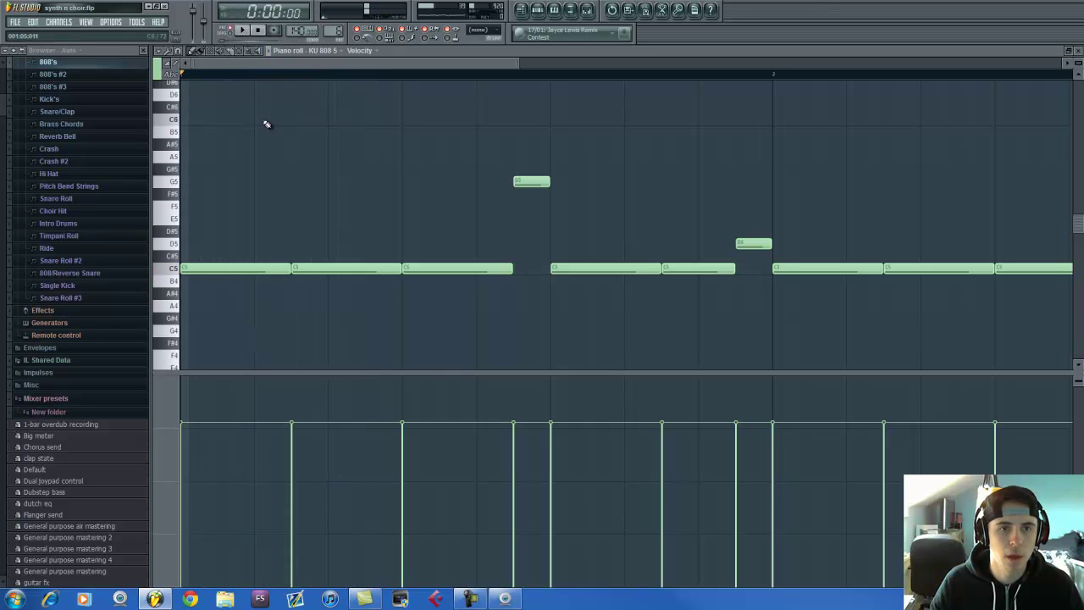
Step: Switch to the Kick's pattern in the step sequencer and show the KU Kick 22 channel settings
left_click(537, 10)
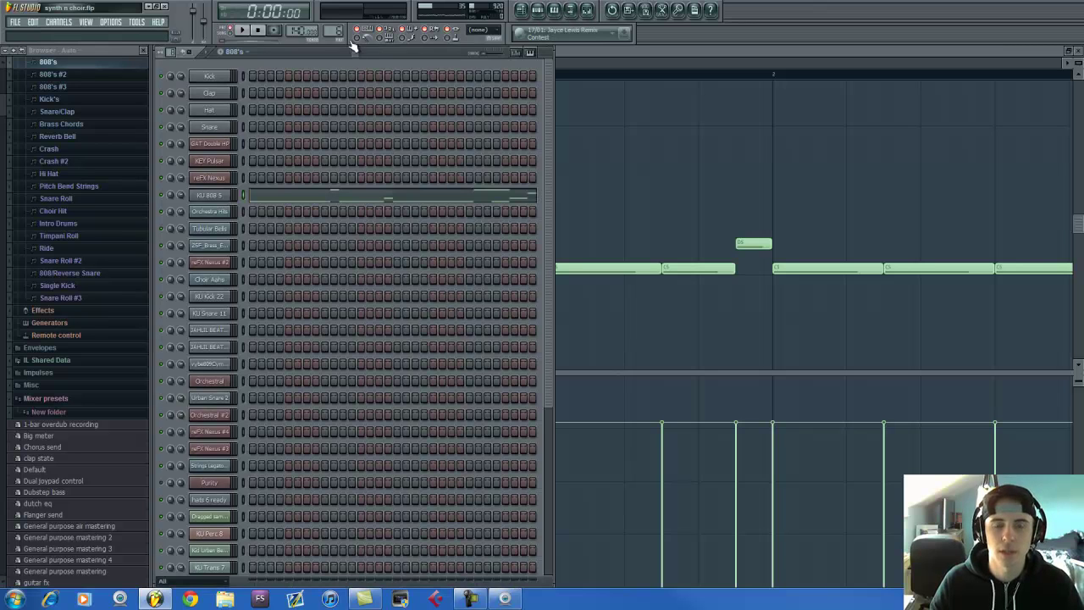
scroll(336, 30, "up", 1)
scroll(336, 30, "up", 2)
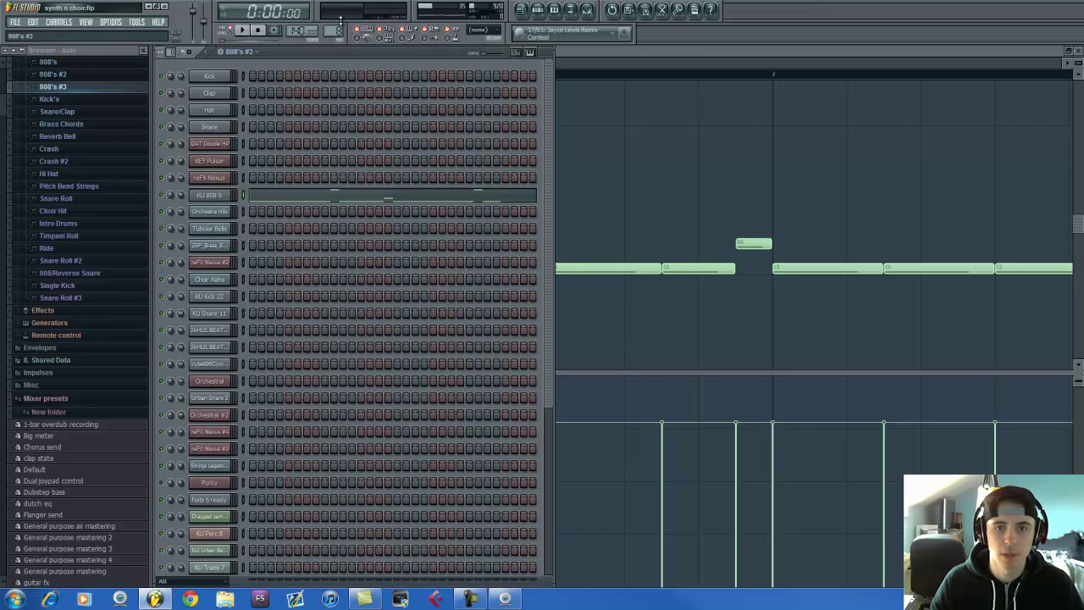
left_click(213, 295)
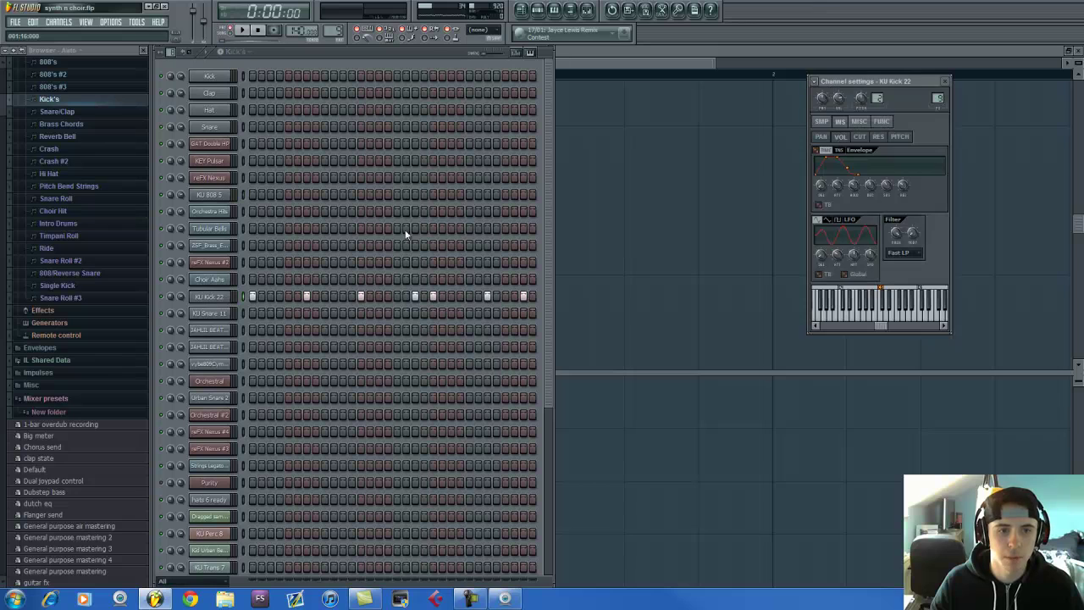
Step: Show the KU Kick 22 mixer track's effects and play a couple of test notes to hear the kick
left_click(586, 10)
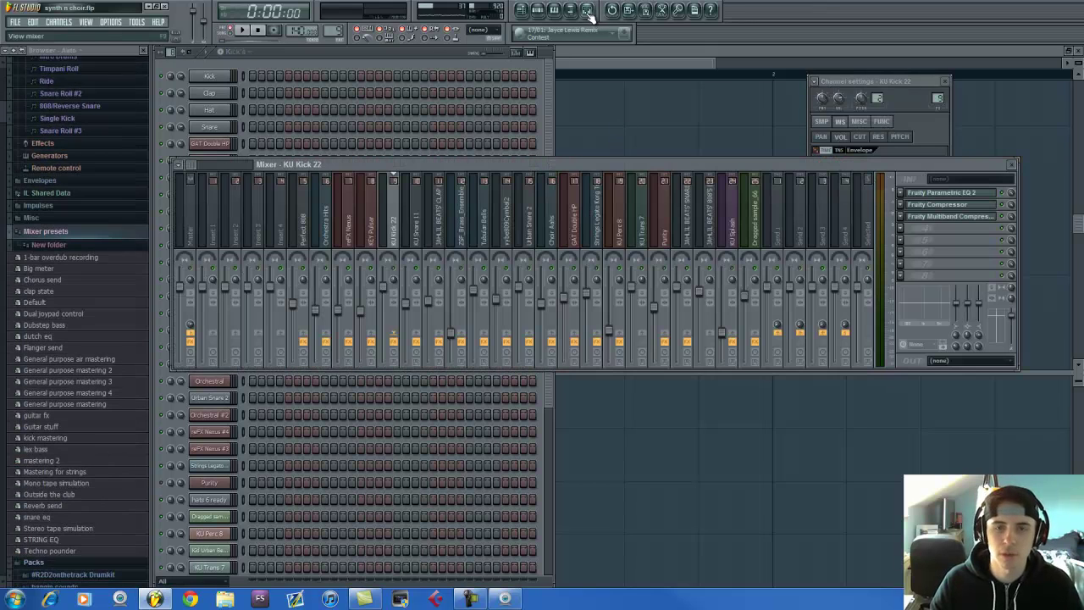
left_click(586, 10)
key("q")
key("q")
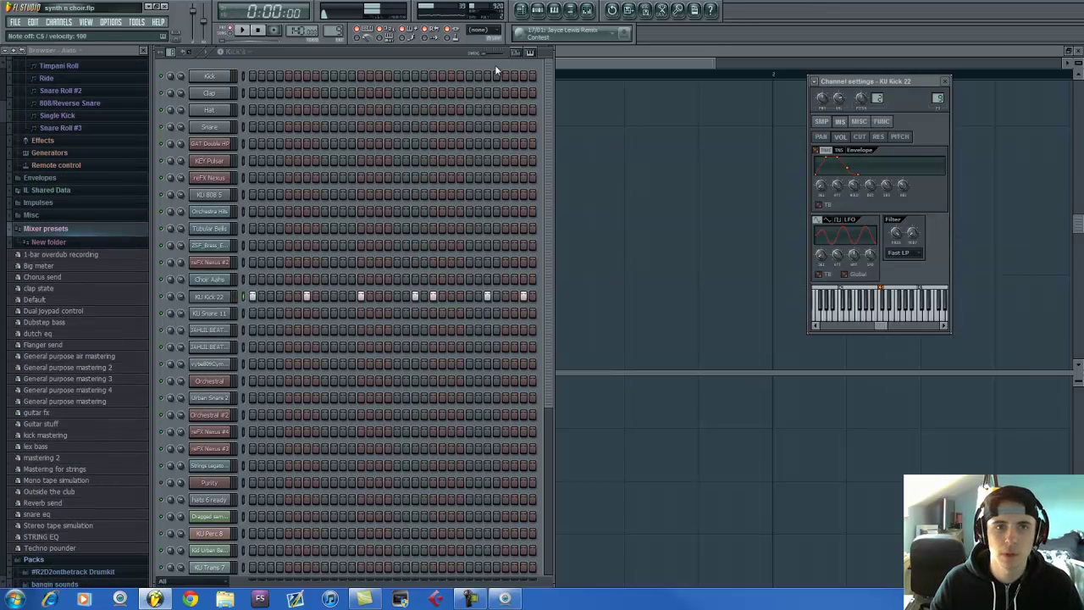
Step: Play the Kick's pattern and follow its KU Kick 22 steps in the step sequencer
key("F7")
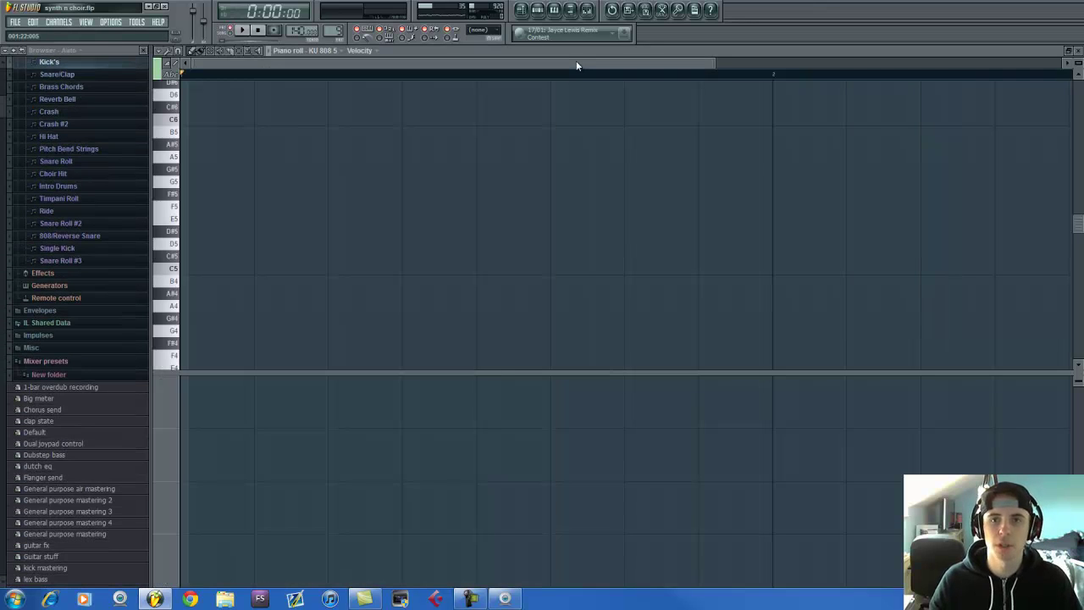
scroll(557, 77, "down", 3)
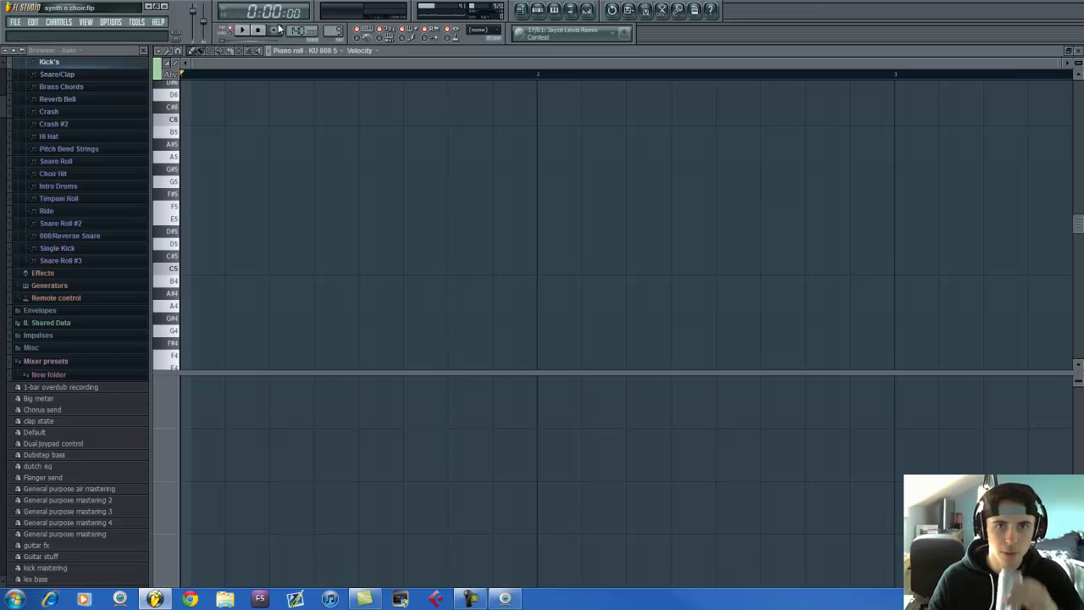
key("space")
key("F6")
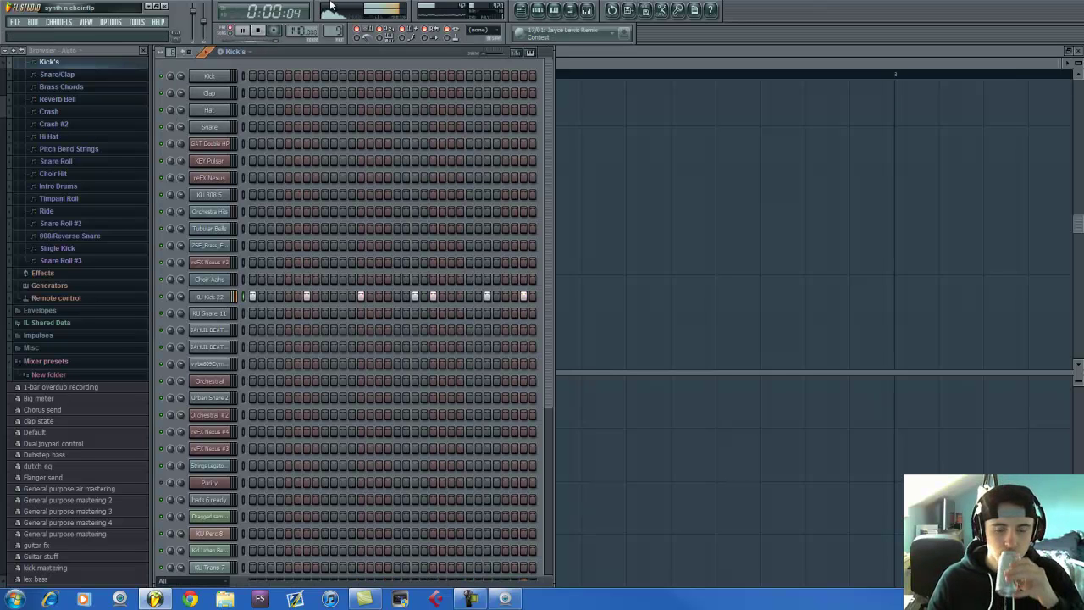
Step: Switch to the Snare/Clap pattern with playback stopped, and show and test its KU Snare 11 and JAHLIL BEATS' CLAP channels
left_click(57, 73)
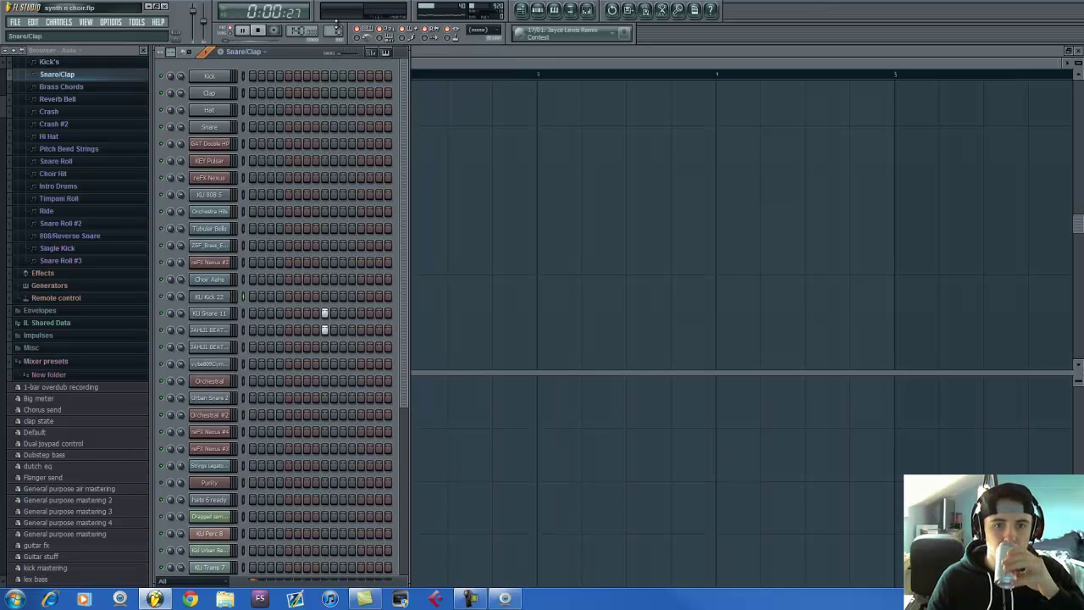
left_click(258, 30)
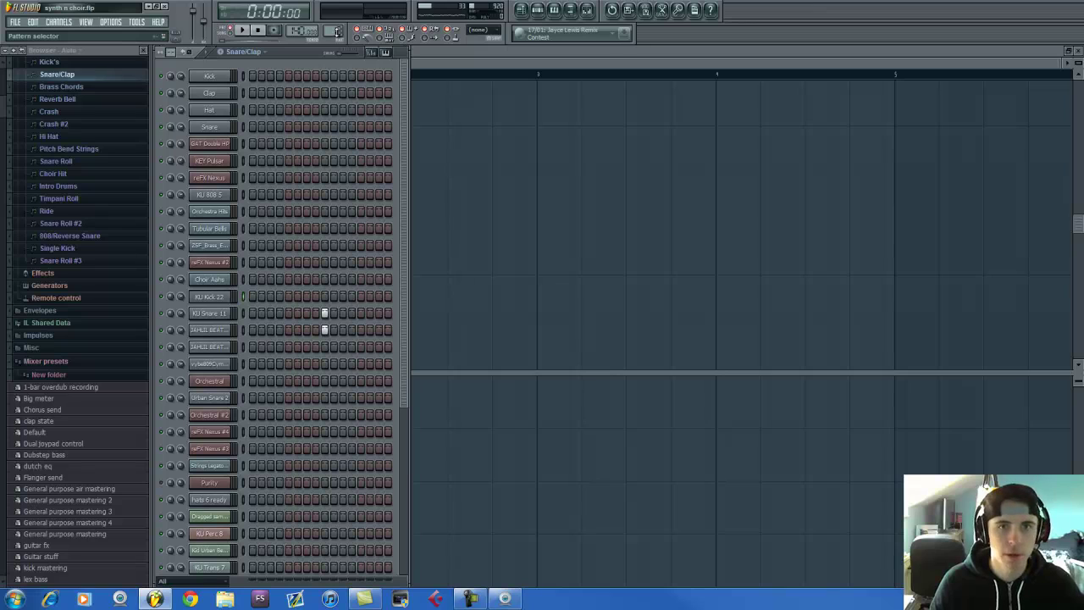
left_click(207, 315)
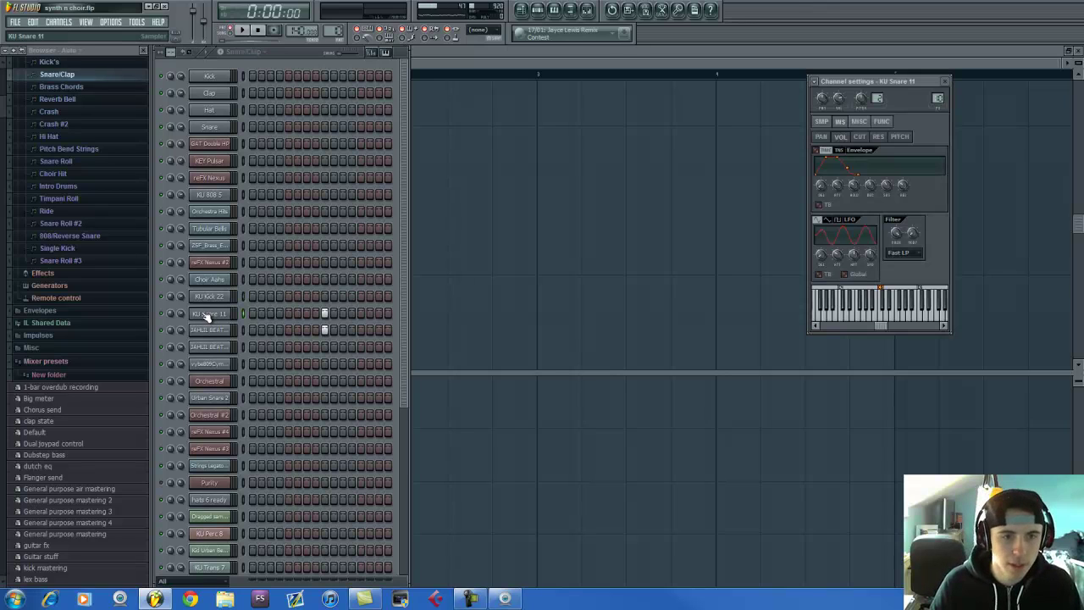
key("z")
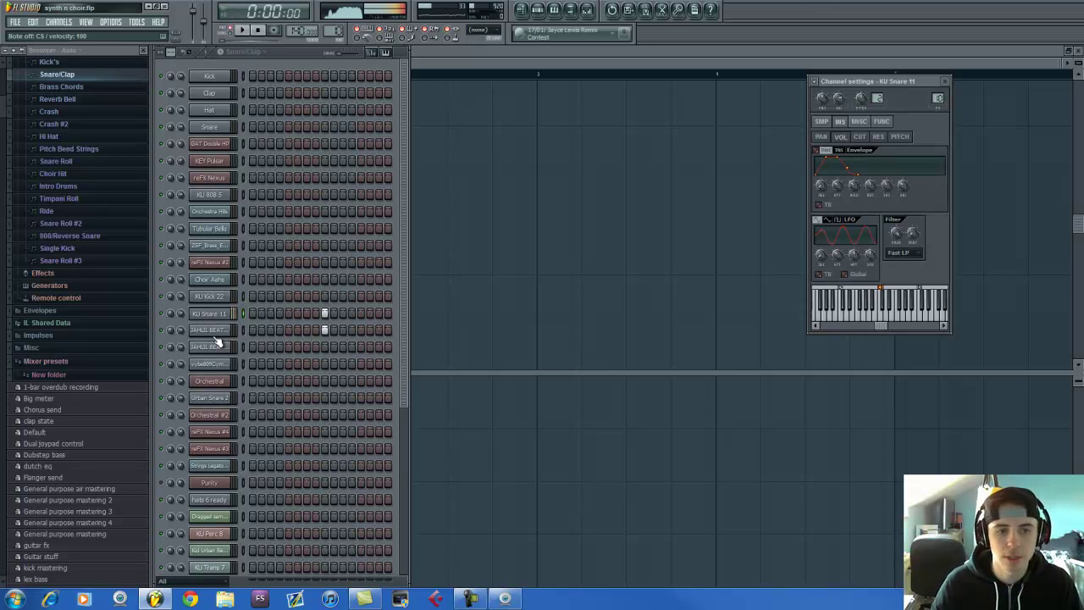
left_click(218, 334)
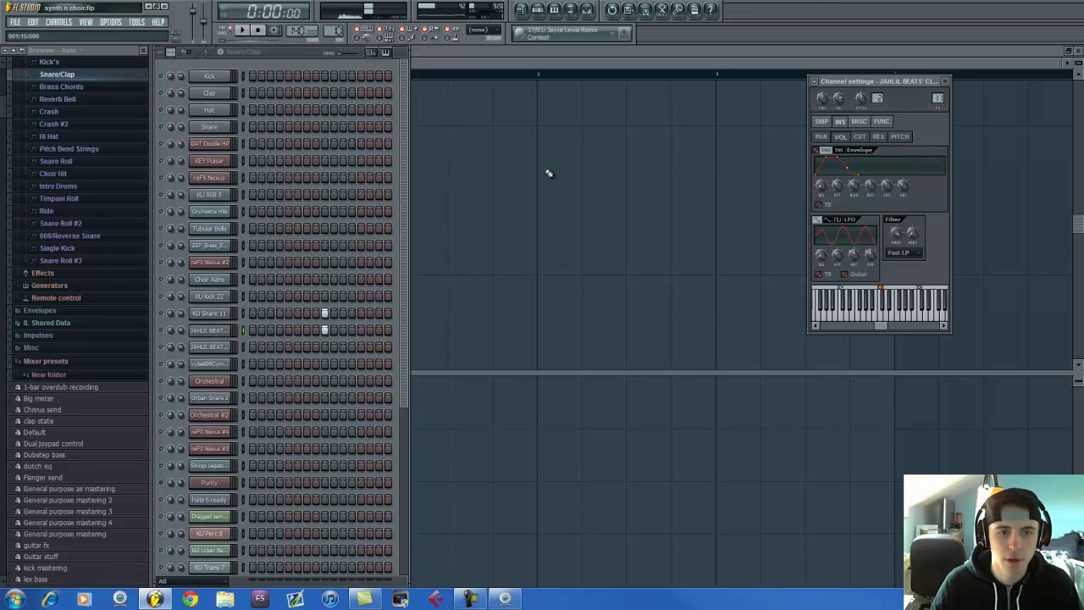
Step: Show the JAHLIL BEATS' CLAP (6) mixer track's effects and examine its Fruity Stereo Shaper settings
left_click(587, 10)
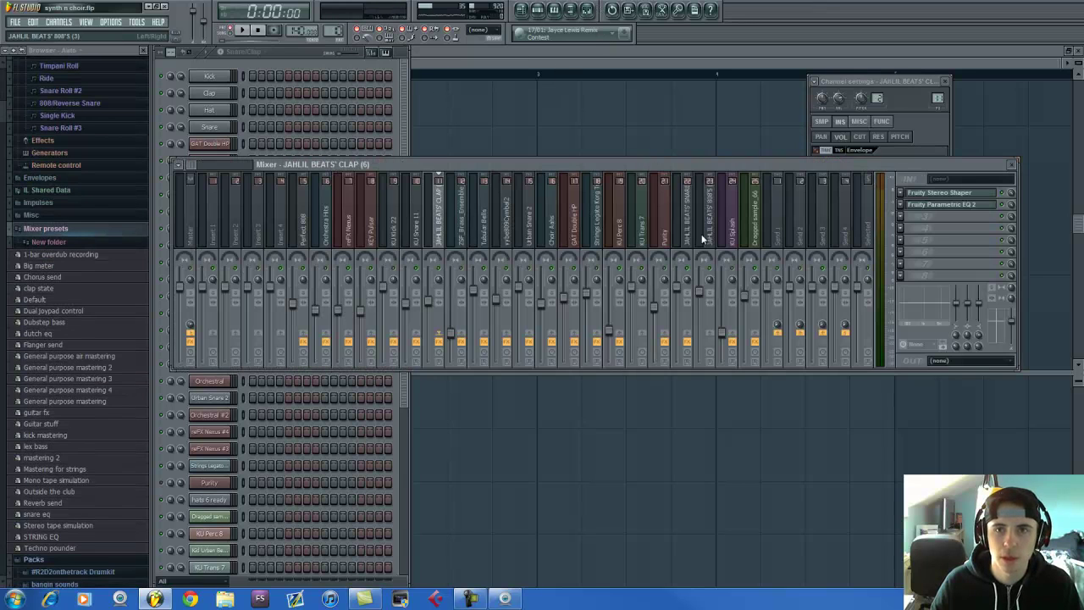
left_click(953, 194)
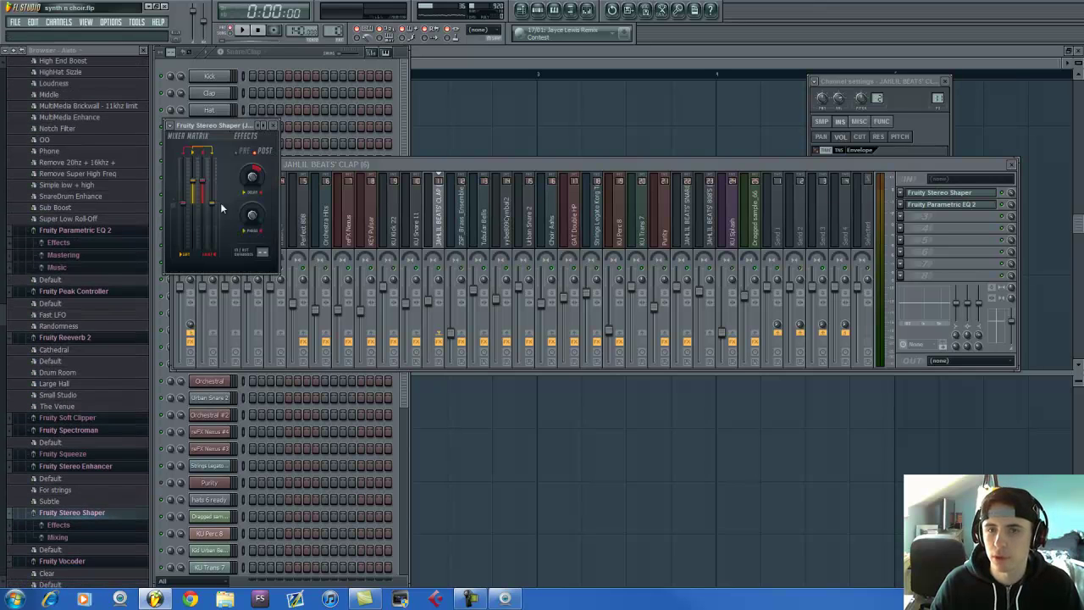
left_click(481, 163)
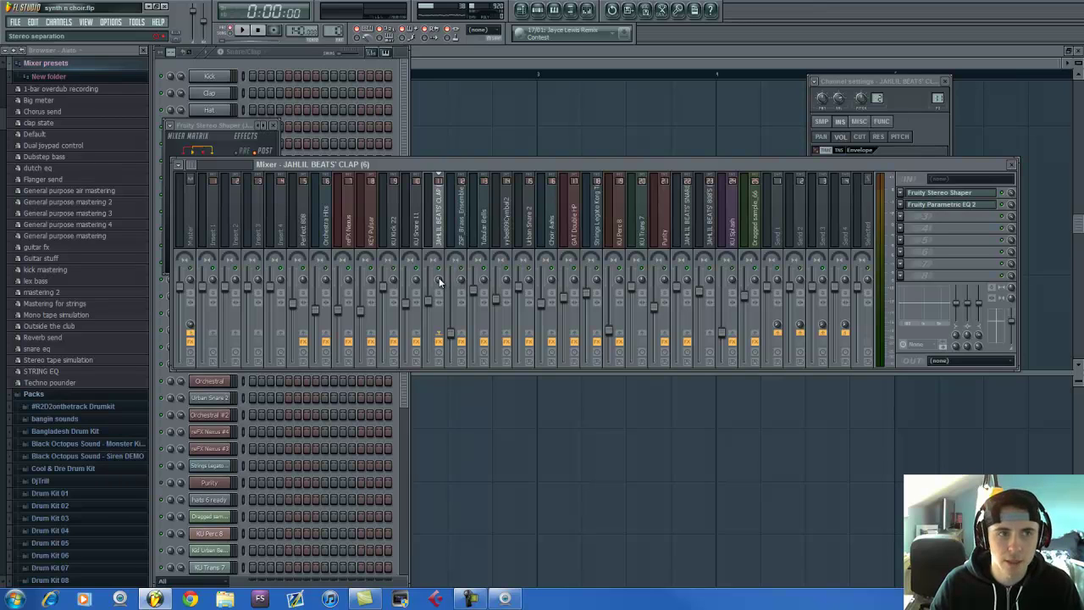
Step: Adjust the stereo separation of the JAHLIL BEATS' CLAP (6) mixer track, comparing different settings by ear
scroll(439, 282, "up", 2)
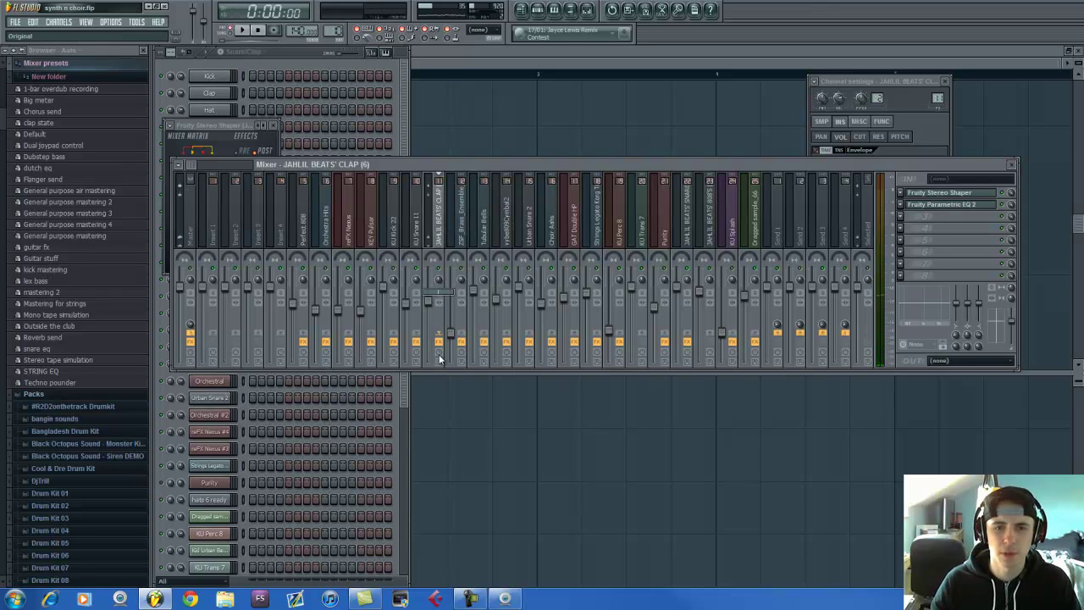
left_click_drag(438, 278, 437, 450)
mouse_move(439, 278)
left_mouse_down()
mouse_move(445, 76)
mouse_move(437, 285)
left_mouse_up()
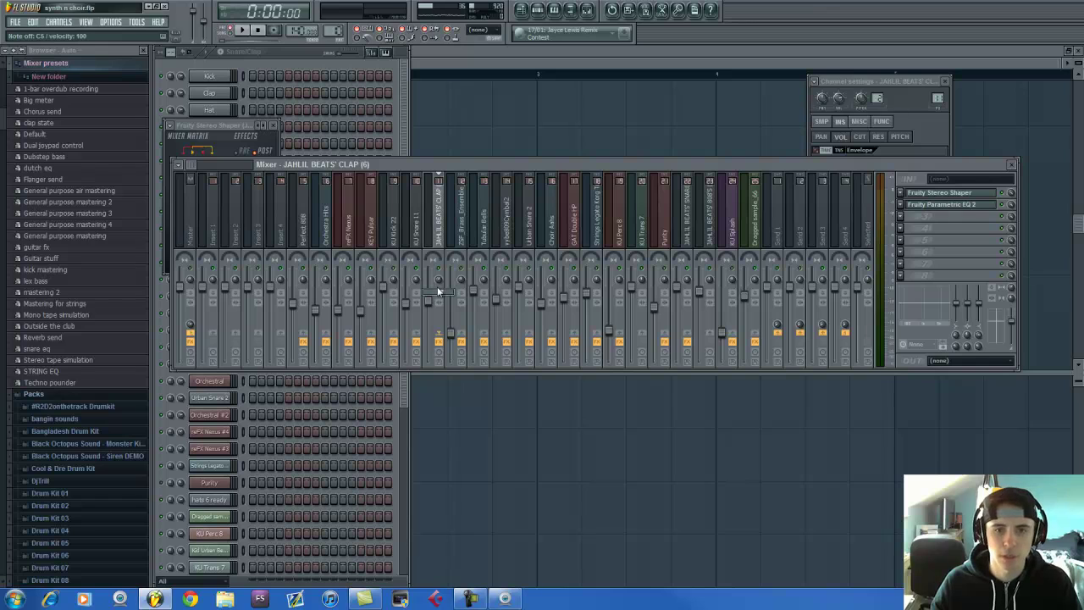
Step: Select the KU Snare 11 channel in the Snare/Clap pattern and show its effects in the mixer
left_click(301, 51)
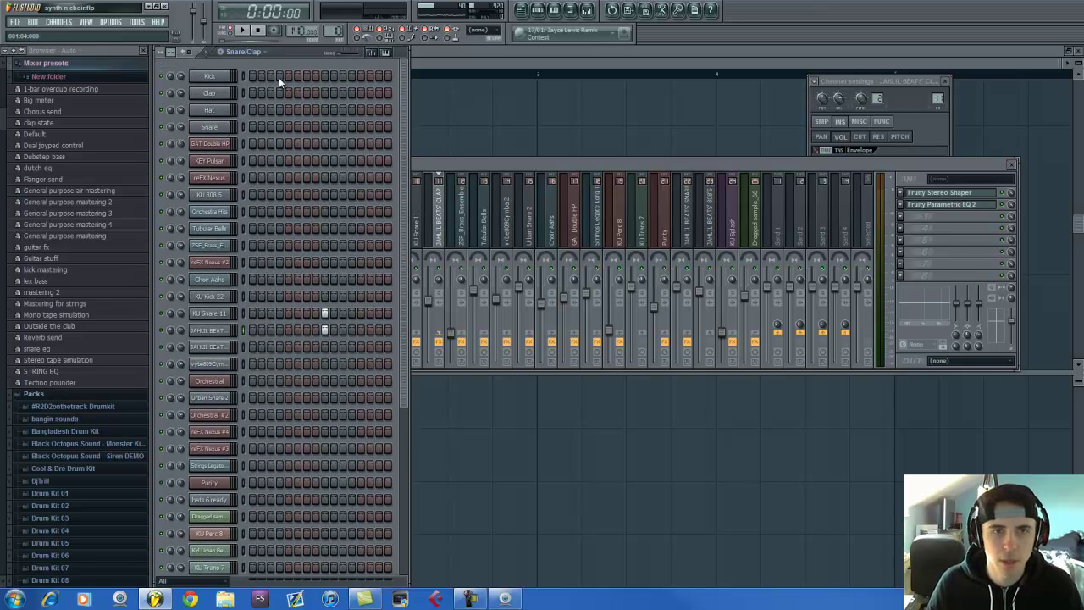
left_click(213, 317)
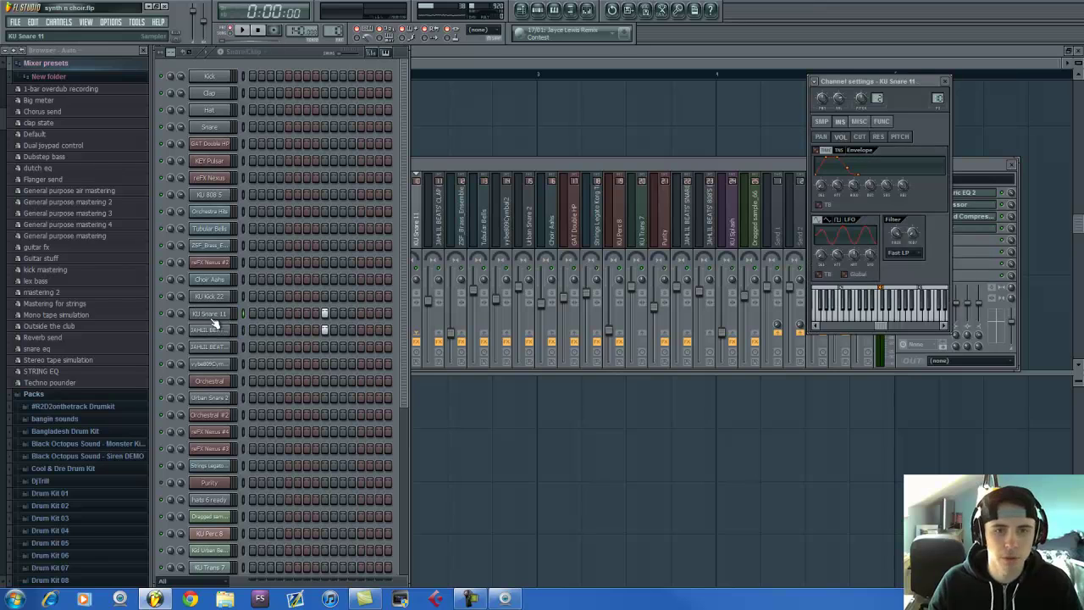
left_click(728, 165)
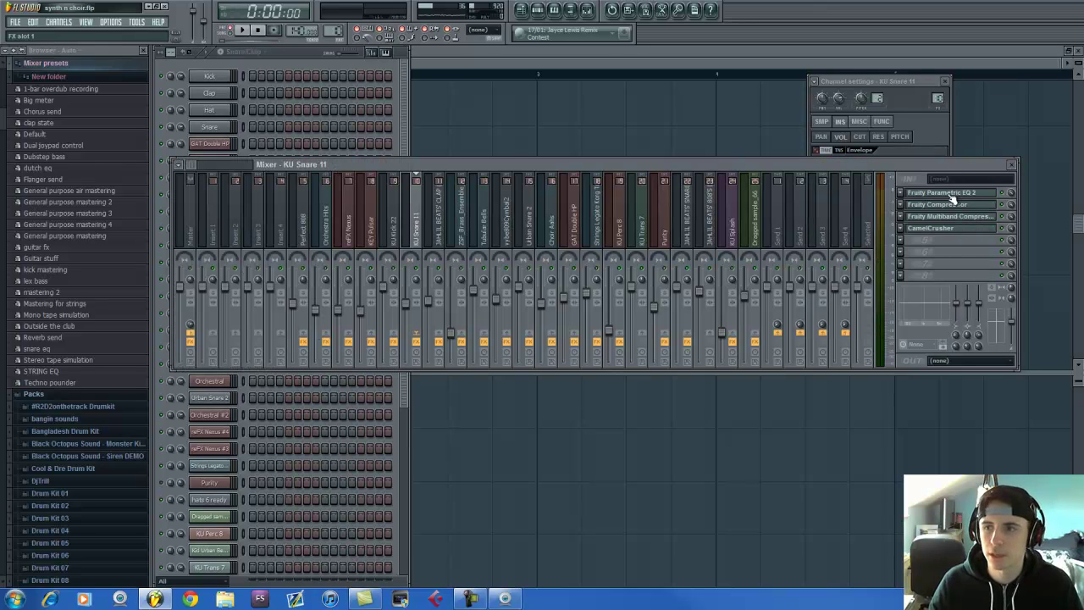
Step: In KU Snare 11's Fruity Parametric EQ 2, flatten the high-frequency band 7 and slightly lower the narrow low-frequency peak
left_click(950, 195)
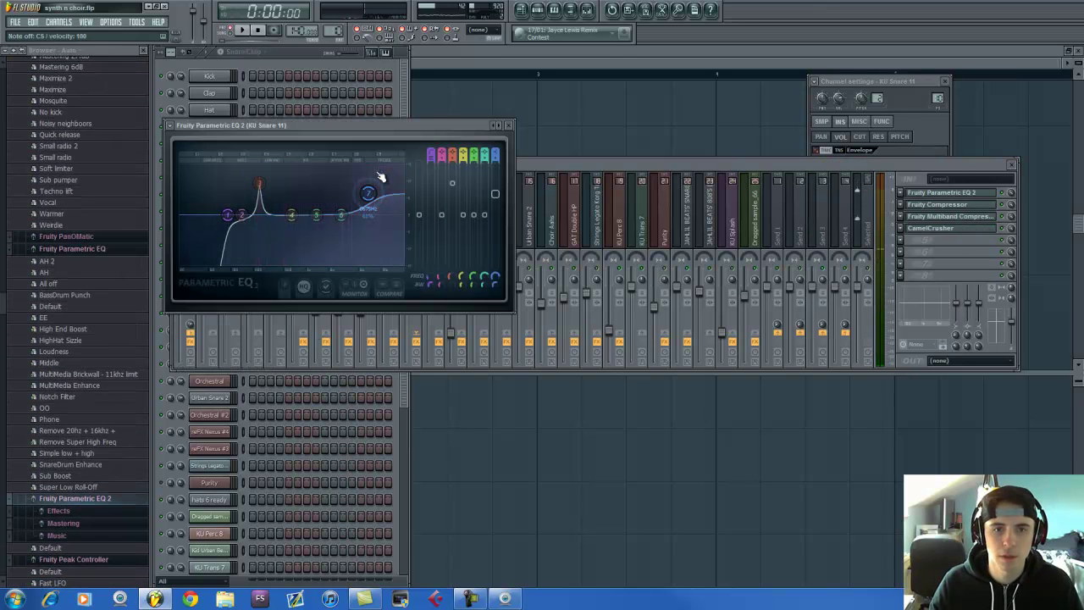
left_click_drag(369, 194, 372, 213)
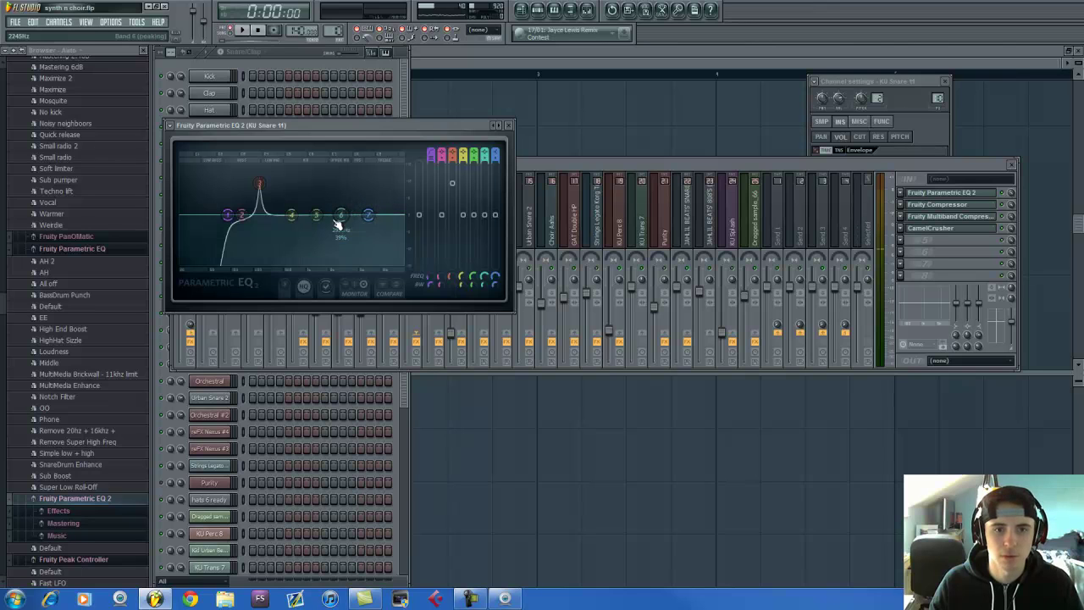
left_click_drag(261, 185, 261, 191)
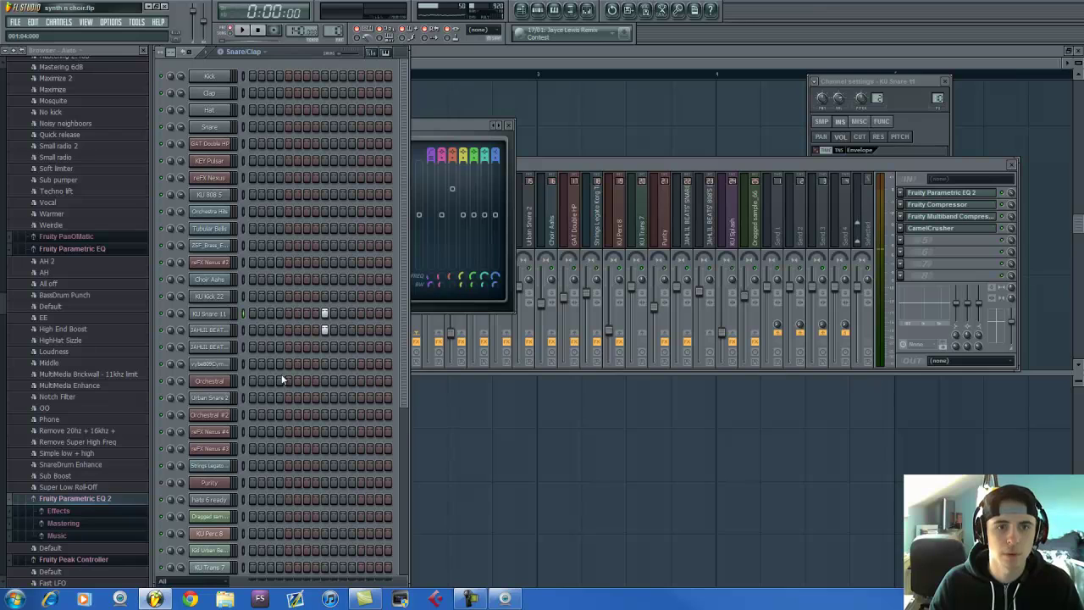
Step: Play the Snare/Clap pattern to hear the snare and clap together, and stop playback
key("space")
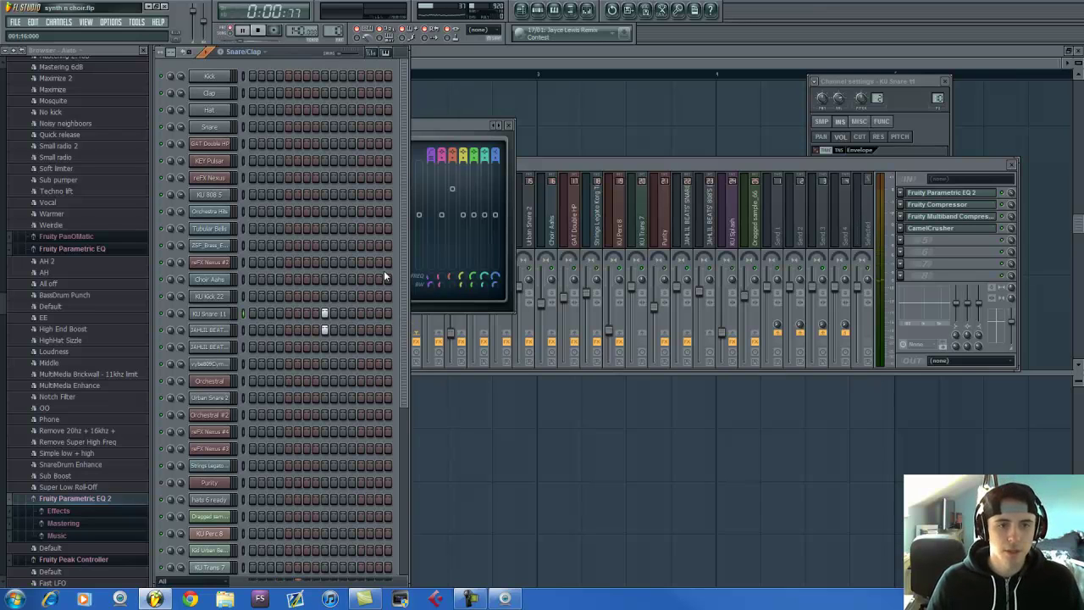
key("space")
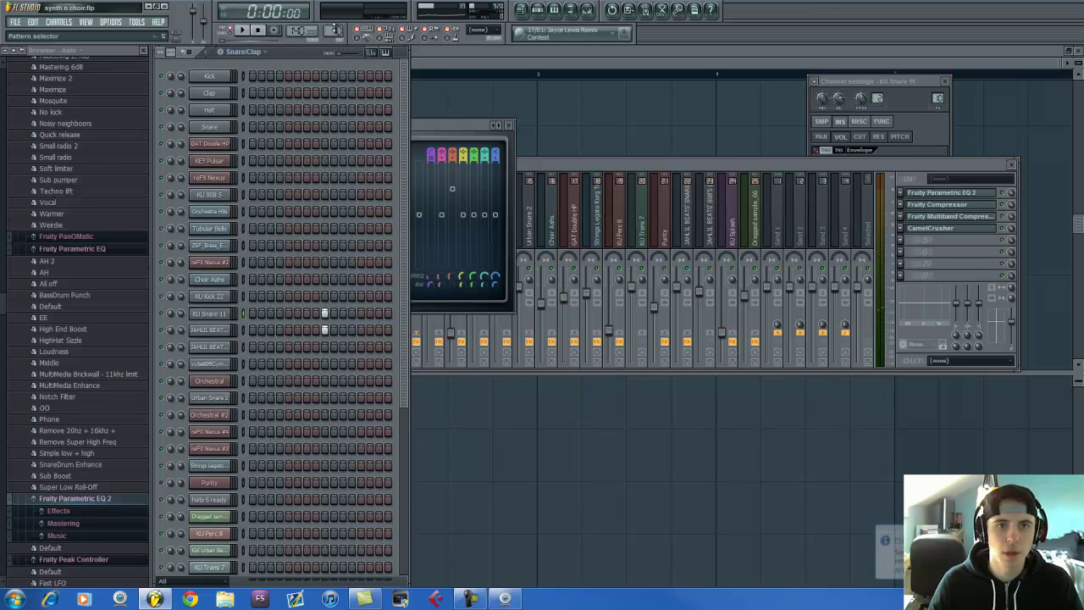
Step: Switch to the Brass Chords pattern and show the ZSF_Brass_Ensemble channel's notes in the piano roll
left_click_drag(333, 30, 333, 12)
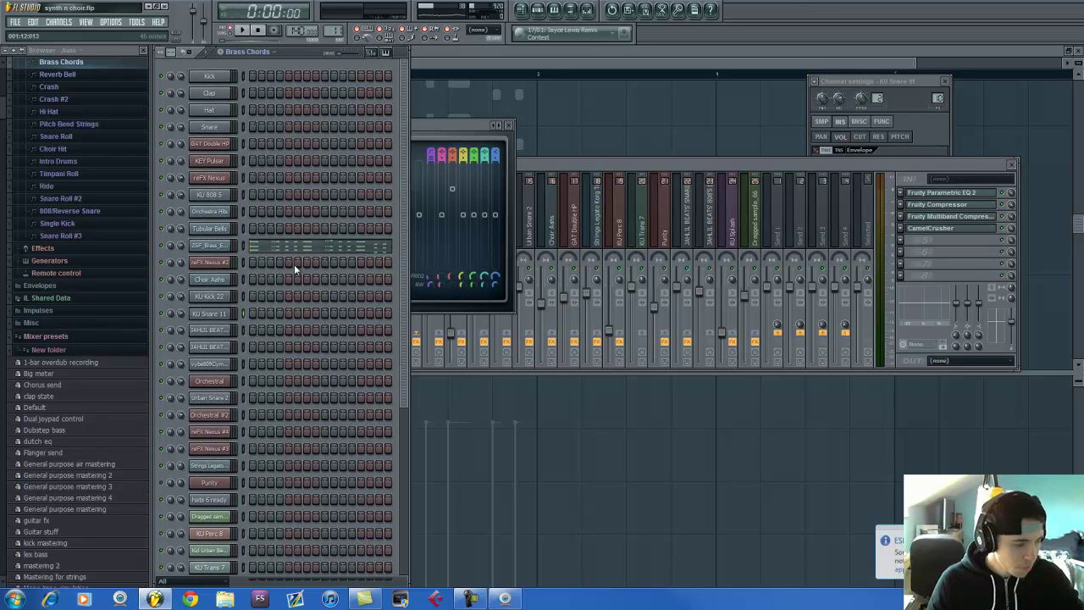
left_click(269, 246)
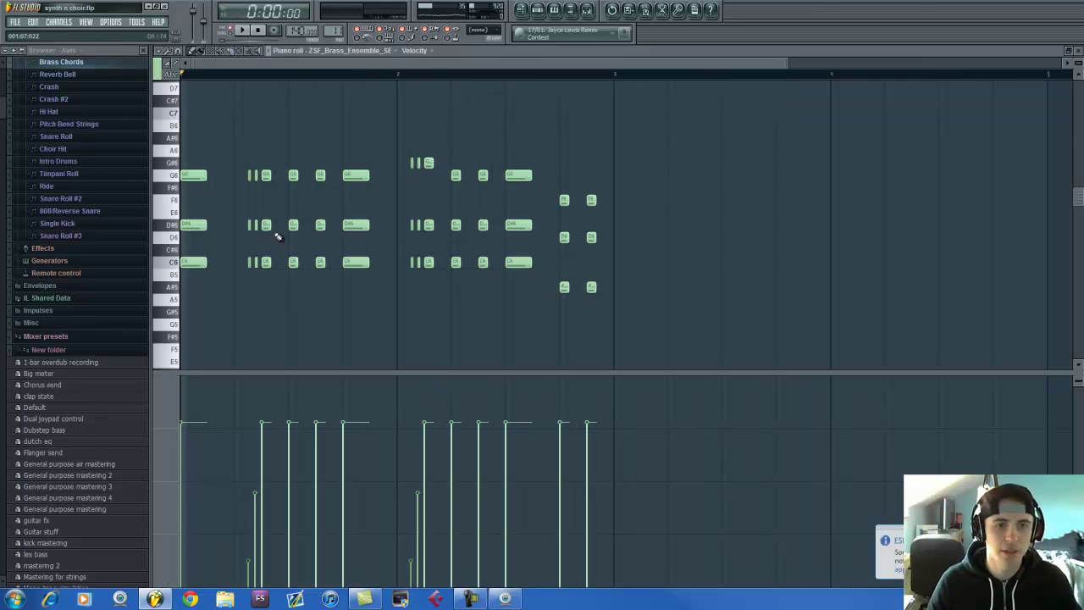
Step: Examine the timing and velocities of the ZSF_Brass_Ensemble chord notes in the Brass Chords piano roll
scroll(282, 230, "up", 1)
left_click_drag(272, 64, 248, 64)
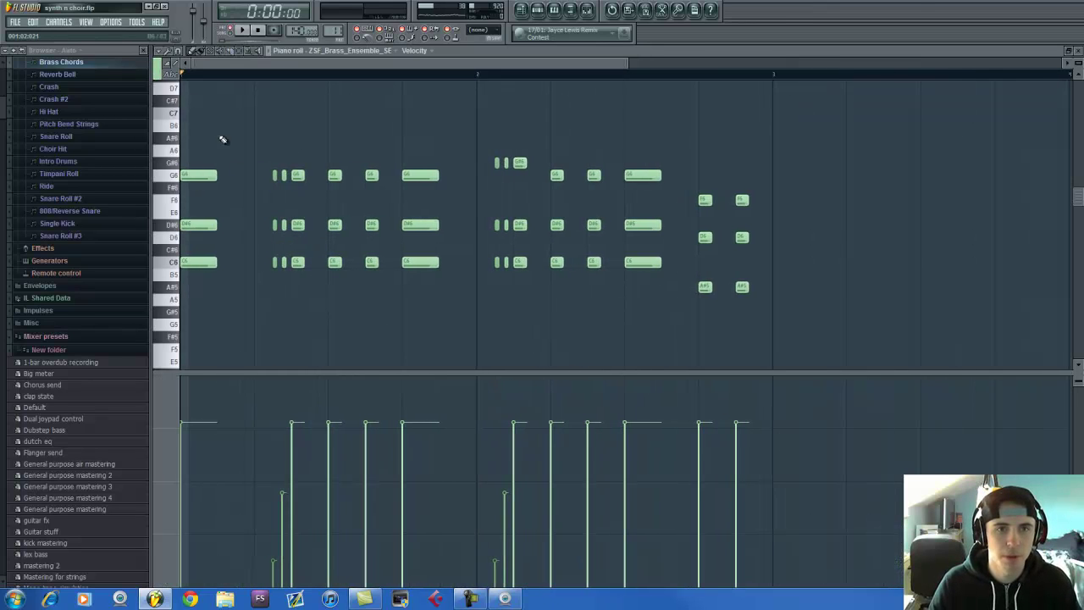
scroll(270, 313, "up", 1)
scroll(275, 254, "up", 2)
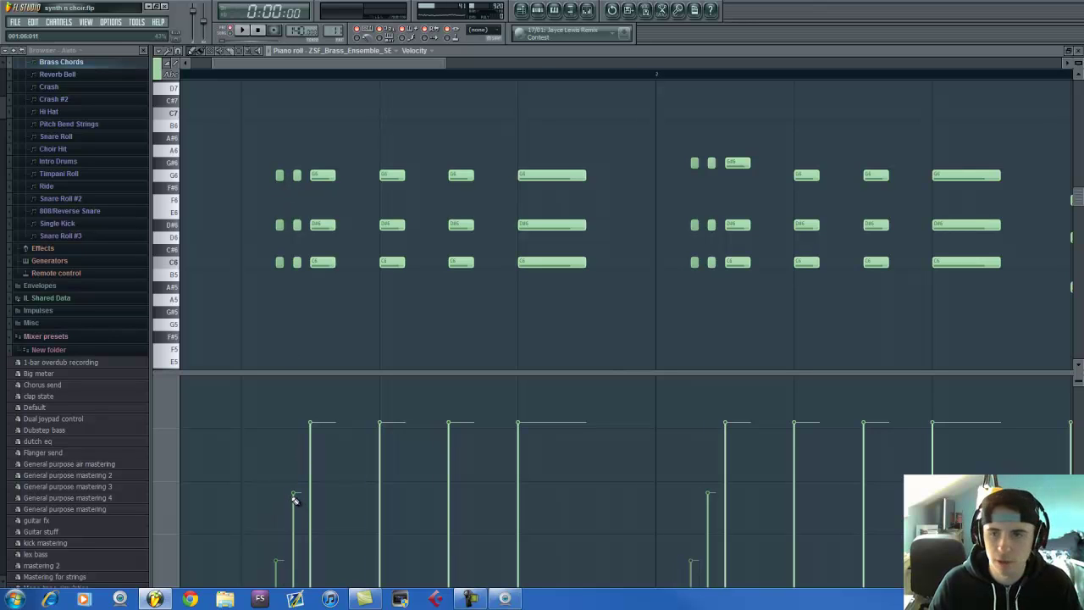
scroll(295, 500, "down", 1)
scroll(197, 141, "down", 1)
left_click_drag(218, 64, 161, 67)
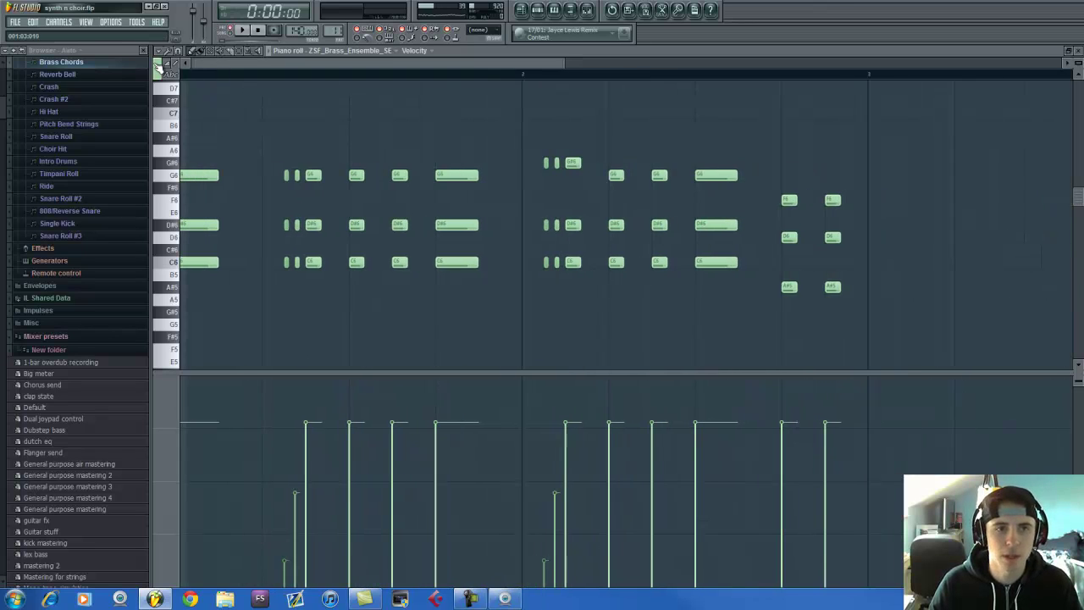
scroll(283, 212, "down", 1)
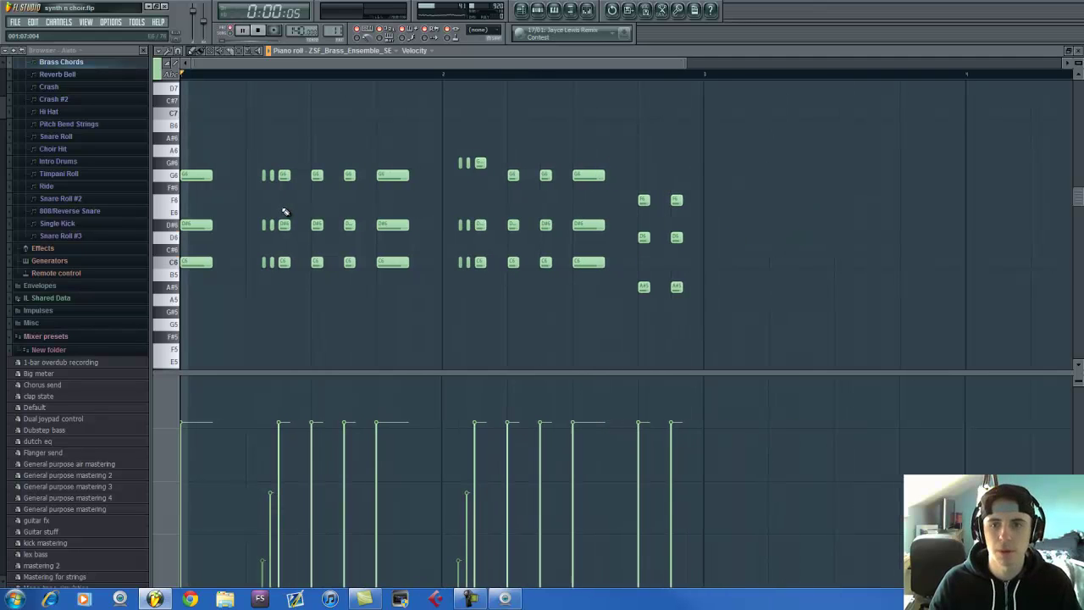
Step: Play the Brass Chords pattern to hear the brass on its own, and stop playback
key("space")
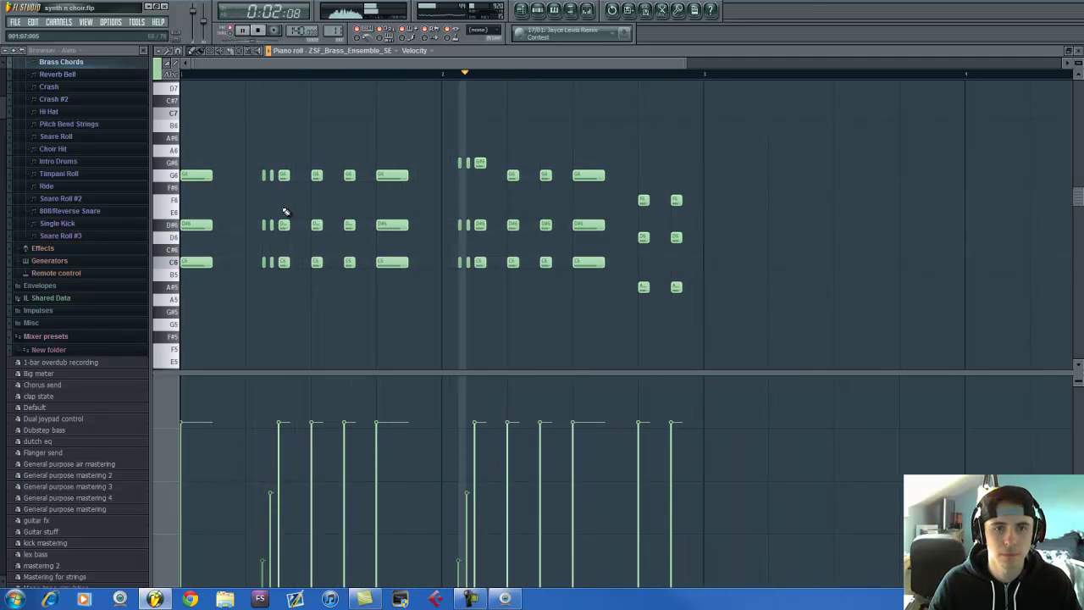
scroll(285, 212, "down", 2)
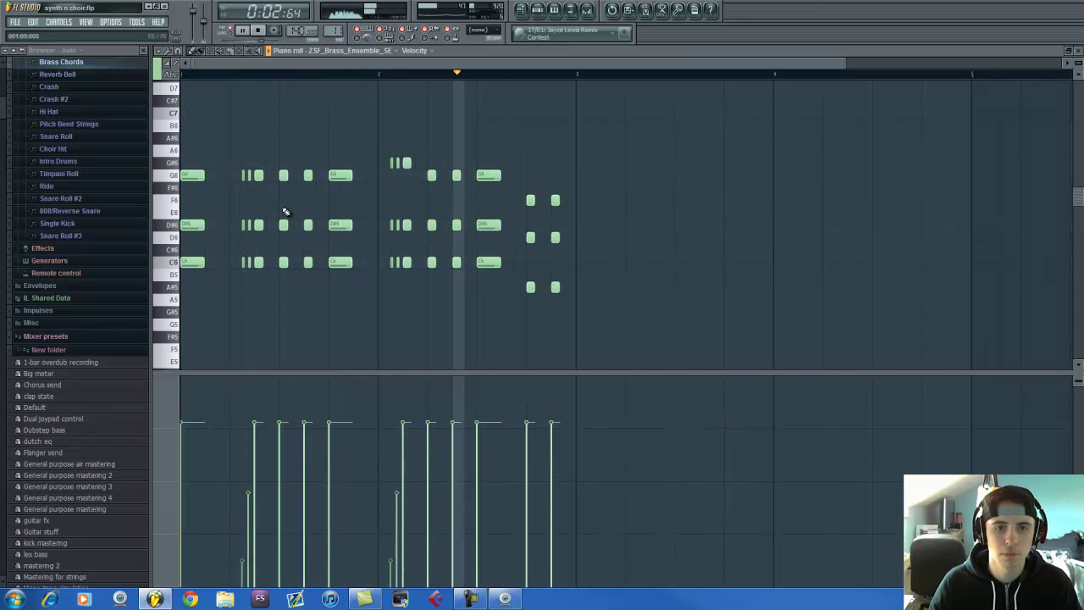
scroll(283, 213, "up", 2)
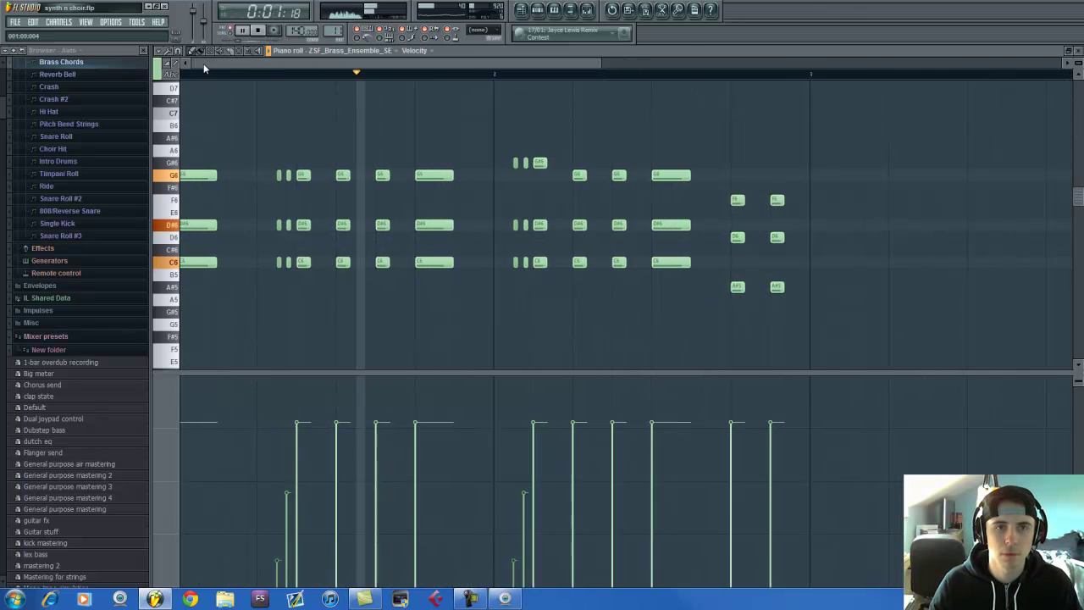
key("space")
scroll(290, 176, "up", 2)
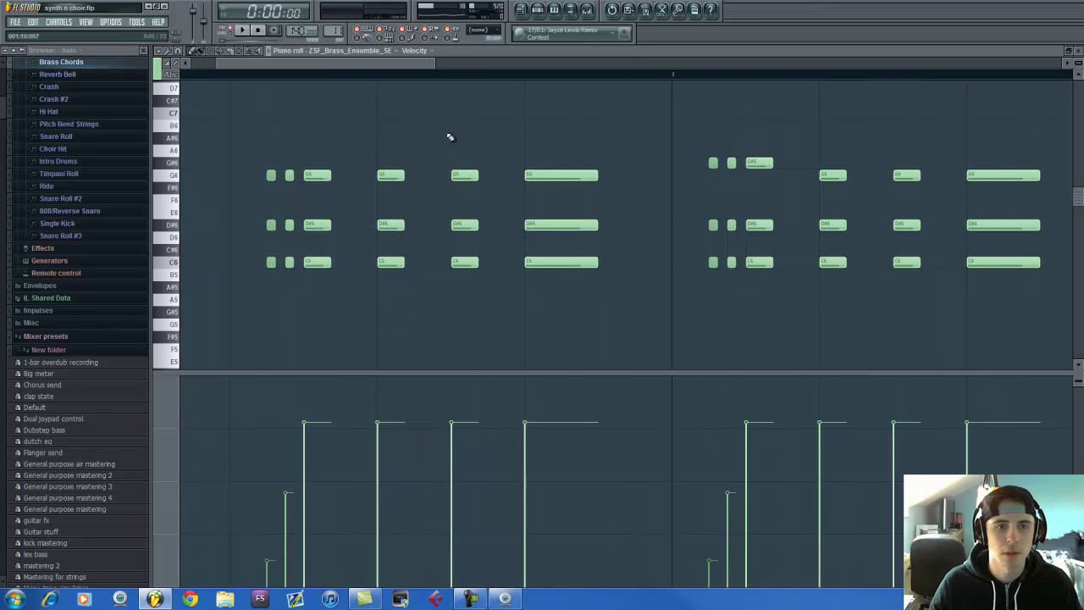
scroll(450, 127, "down", 2)
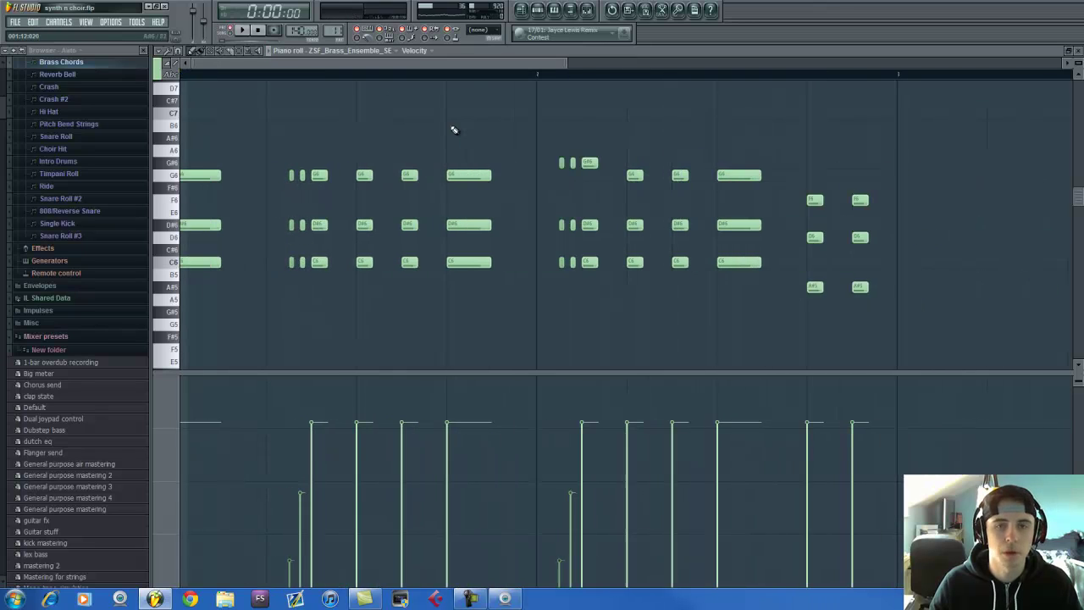
Step: Show the ZSF_Brass_Ensemble channel's soundfont player settings and its track in the mixer
left_click(542, 10)
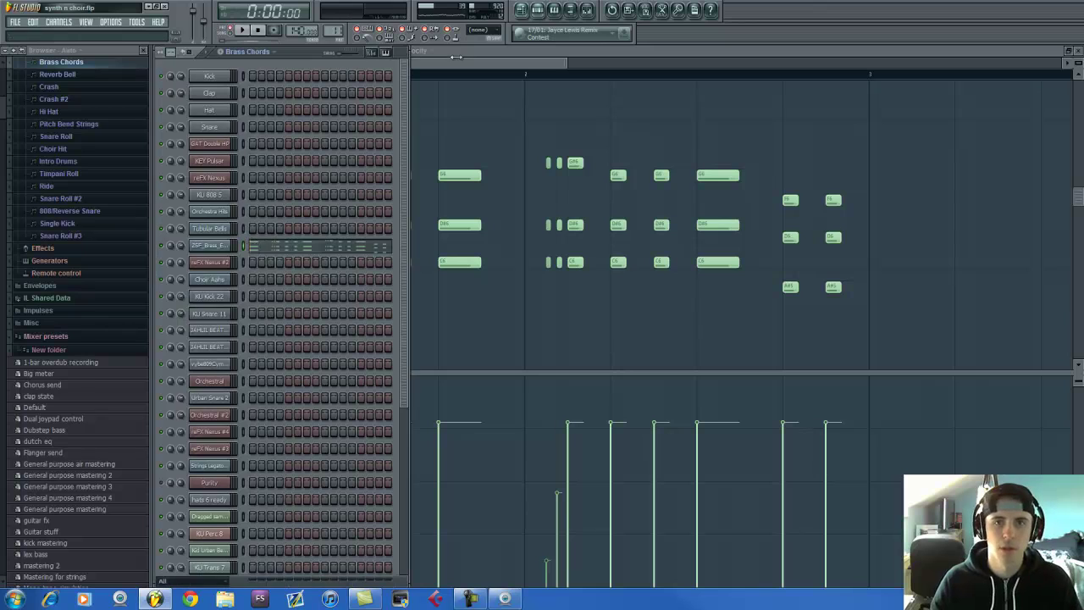
left_click(209, 245)
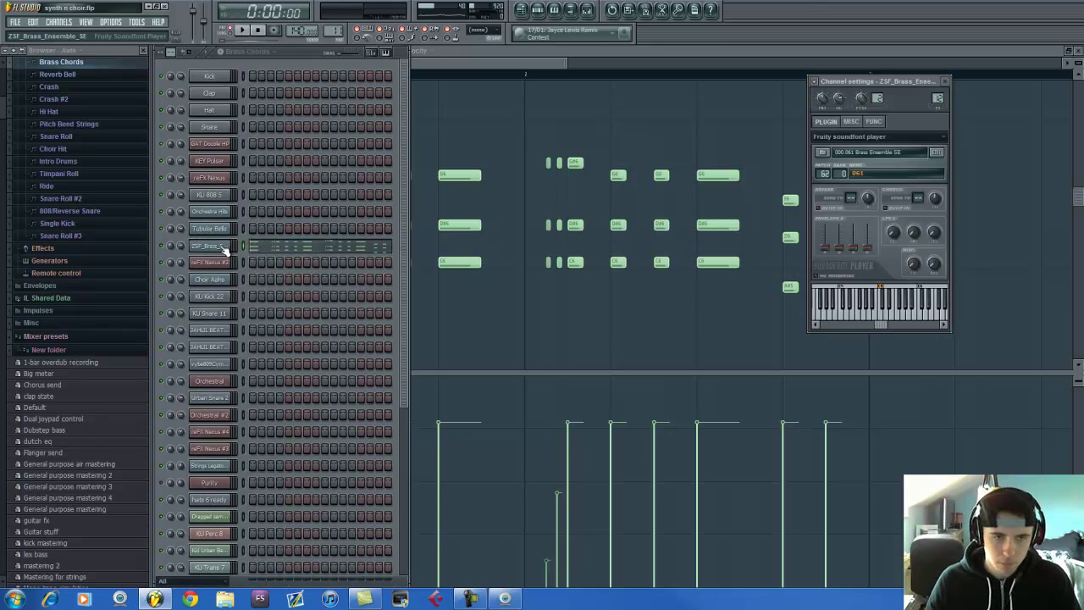
left_click(587, 9)
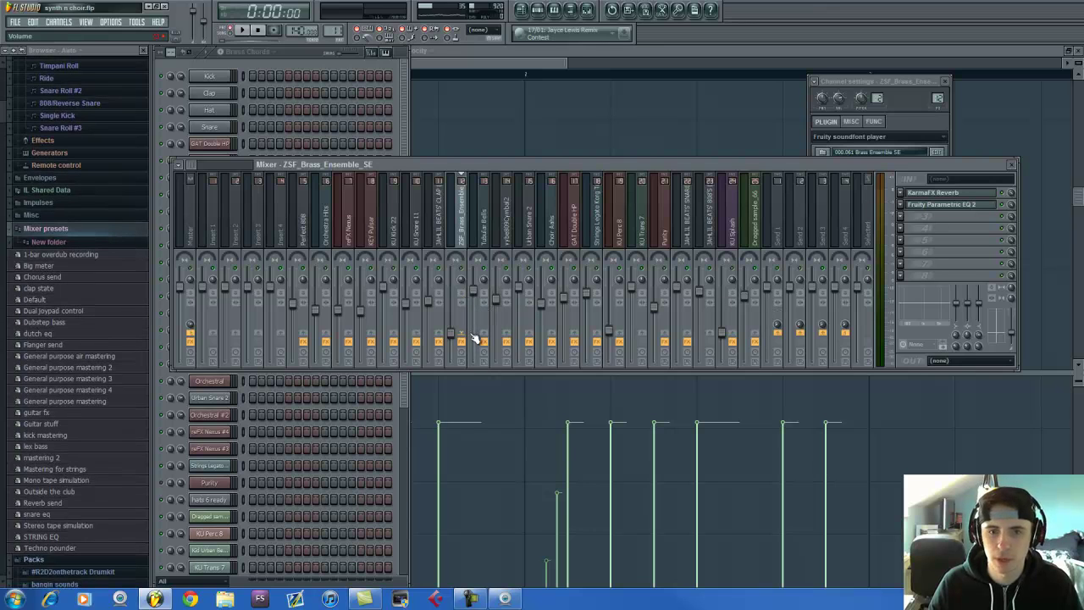
Step: Raise the ZSF_Brass_Ensemble mixer track's volume while the Brass Chords pattern plays, and stop playback
key("space")
left_click_drag(451, 342, 453, 313)
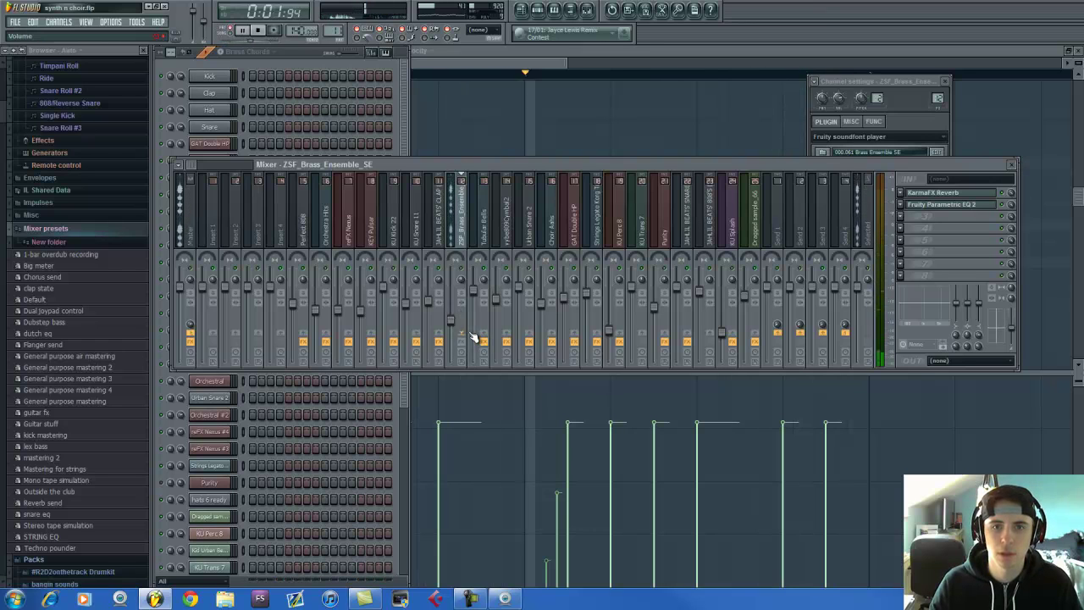
key("space")
Step: Show the KarmaFX Reverb on the ZSF_Brass_Ensemble mixer track and switch the track's effects back on
left_click(906, 194)
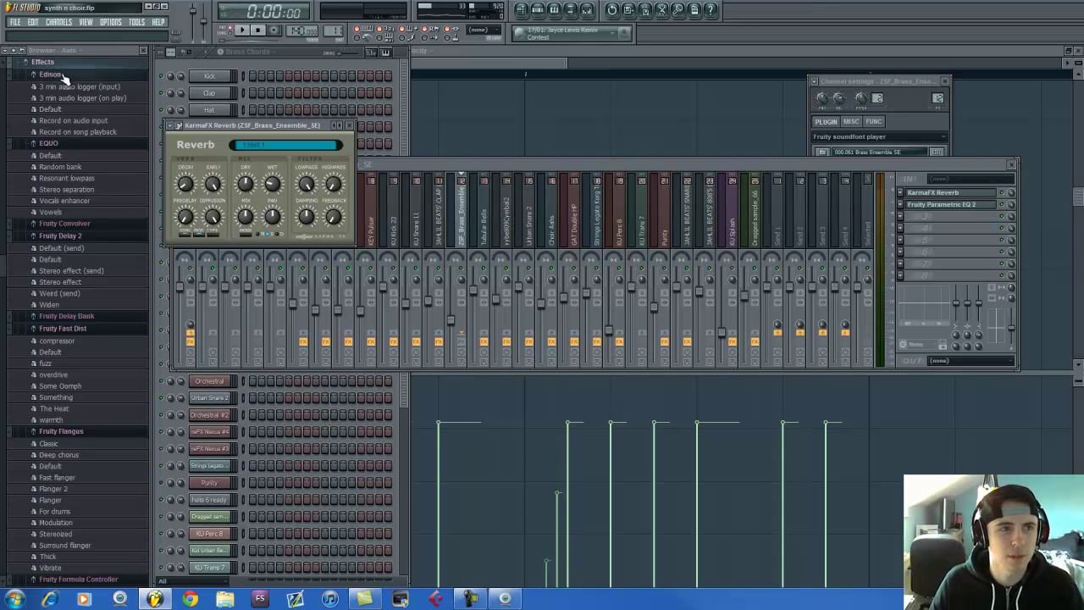
left_click(37, 63)
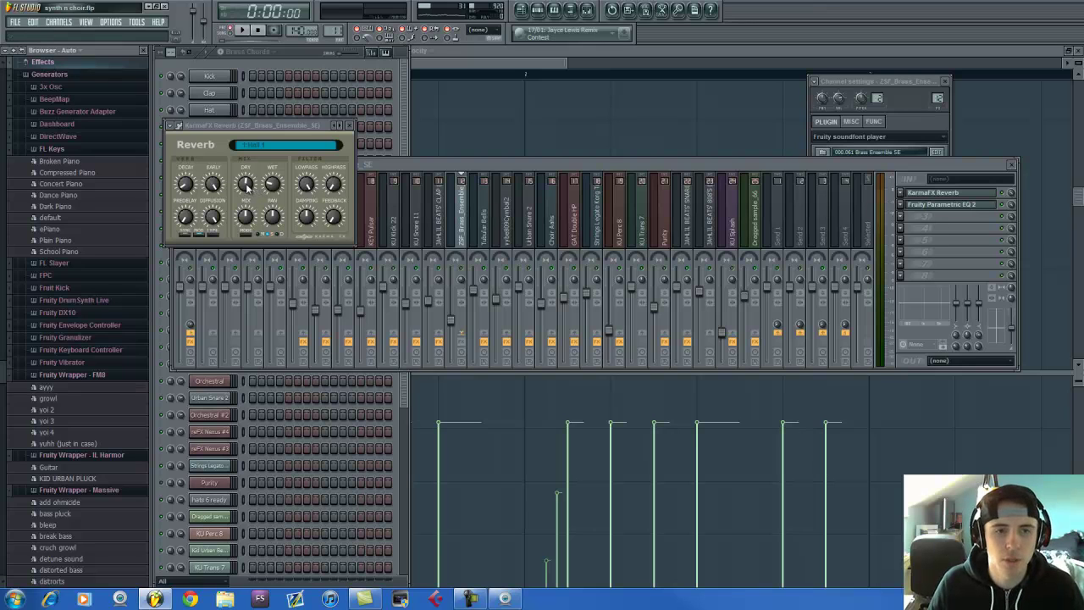
left_click(463, 344)
left_click(974, 193)
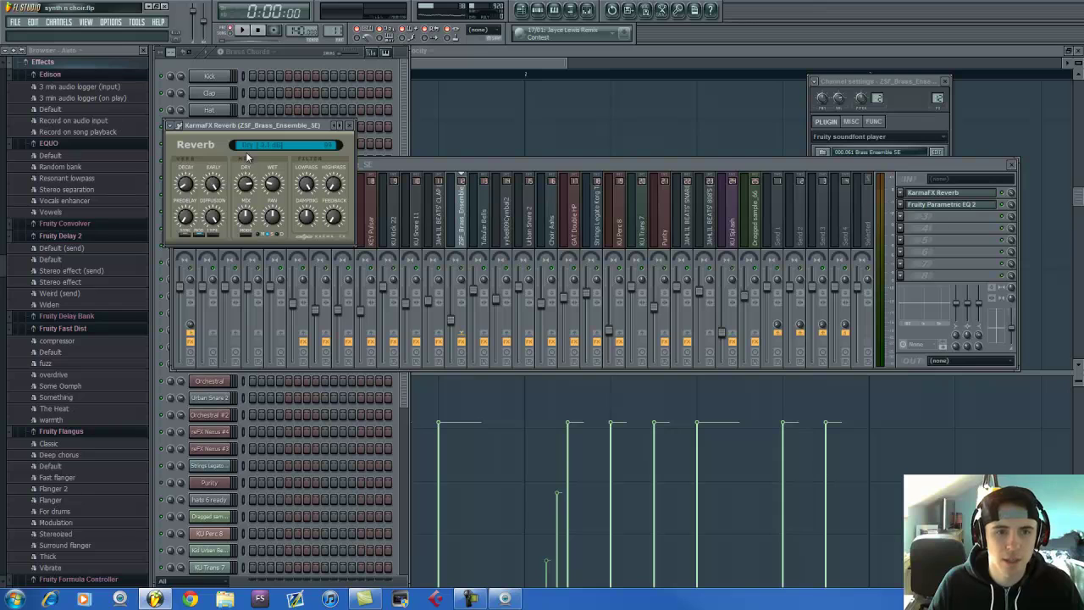
Step: Adjust the dry level in the brass track's KarmaFX Reverb, audition a note, and return to the mixer
left_click_drag(246, 156, 249, 140)
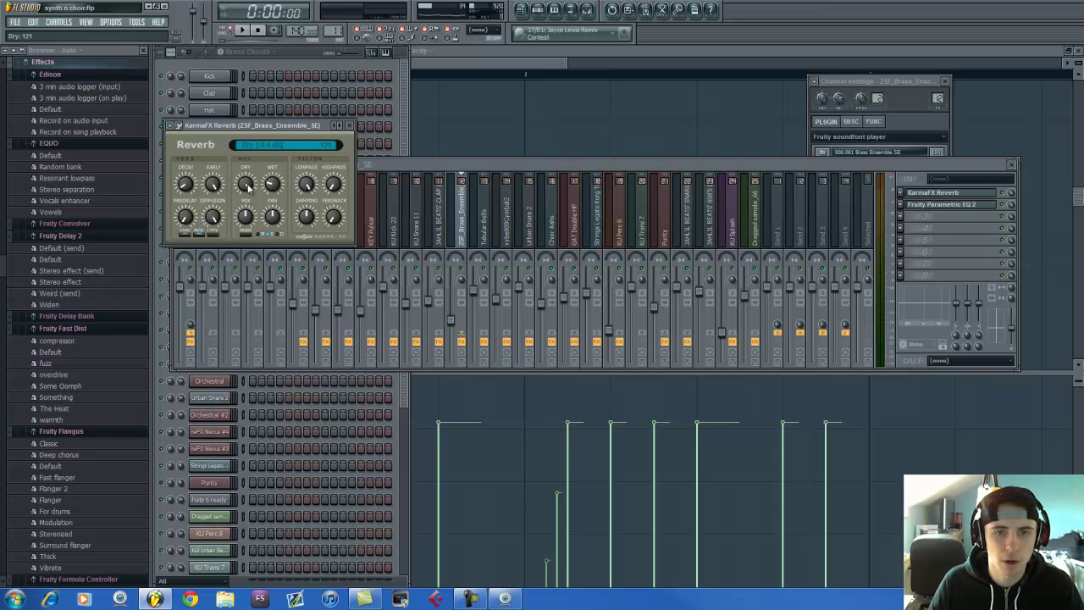
key("z")
left_click_drag(249, 188, 247, 194)
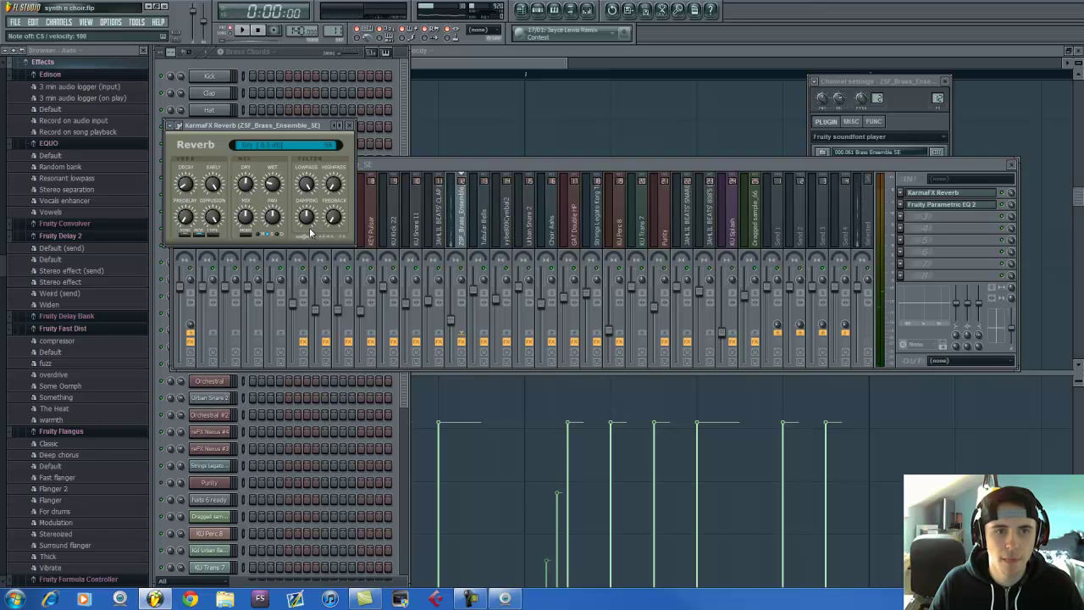
left_click(309, 51)
left_click(457, 163)
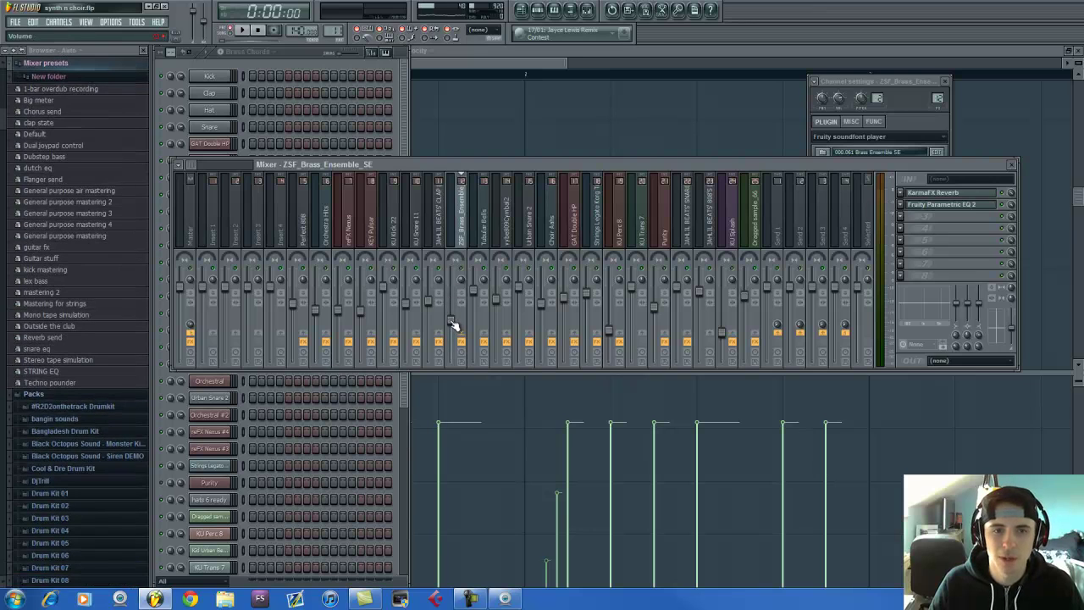
Step: Lower the ZSF_Brass_Ensemble mixer track's volume slightly and play a short part of the Brass Chords pattern
left_click_drag(451, 329, 450, 337)
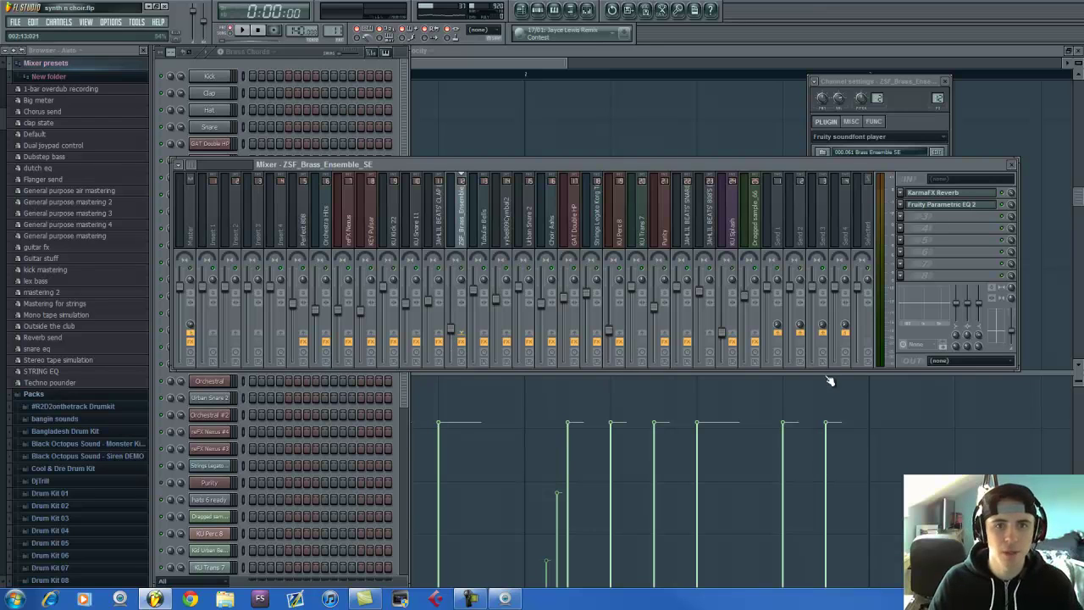
left_click(243, 31)
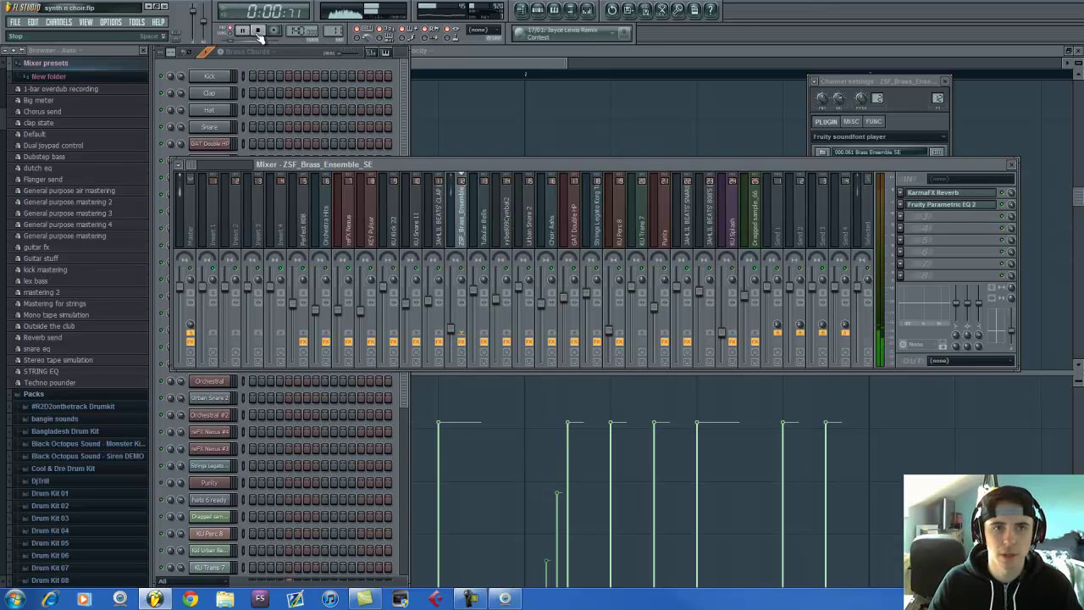
left_click(258, 30)
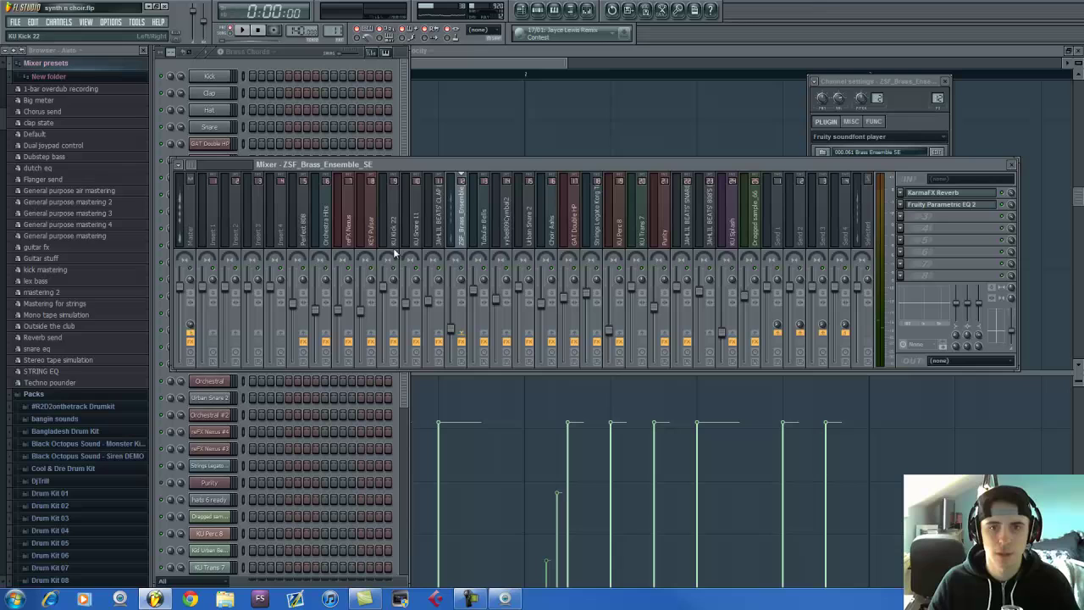
Step: Switch to the Reverb Bell pattern, show the Tubular Bells channel's settings, and play the pattern briefly
left_click(292, 50)
scroll(328, 28, "down", 1)
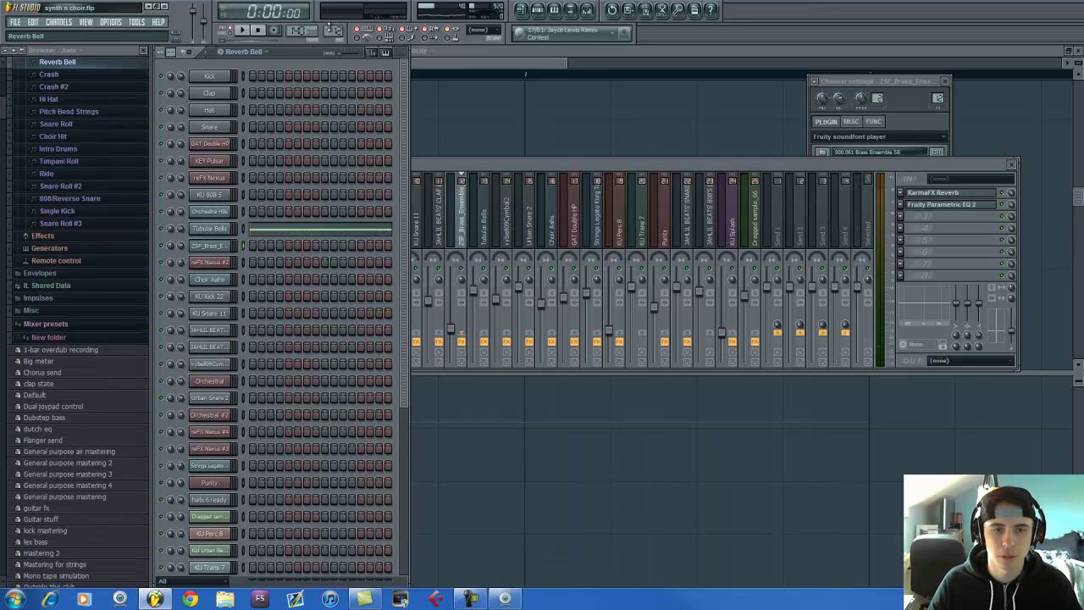
left_click(217, 228)
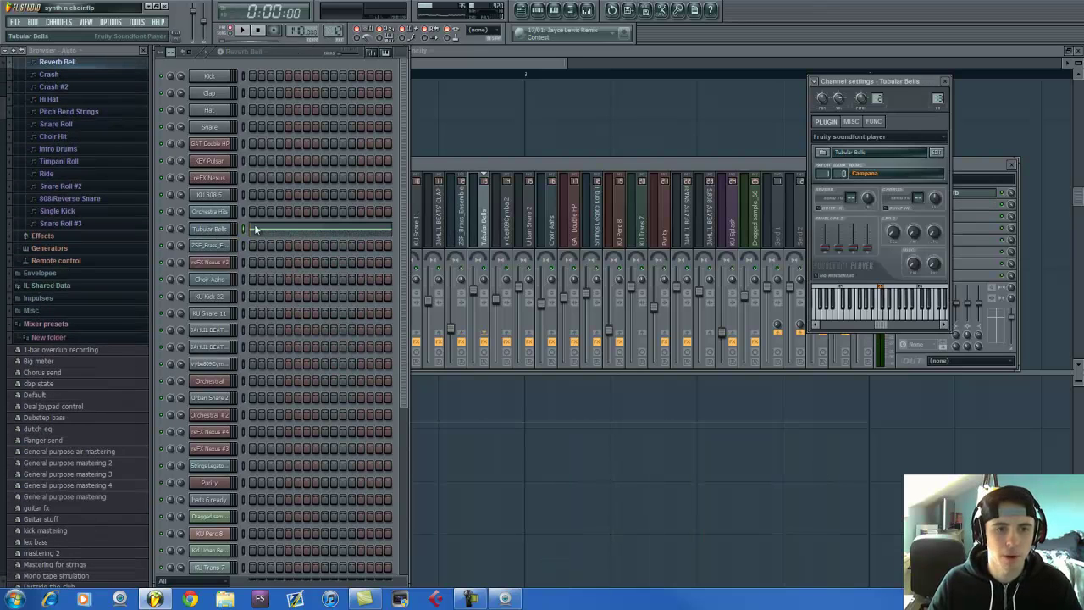
left_click(242, 30)
left_click(261, 30)
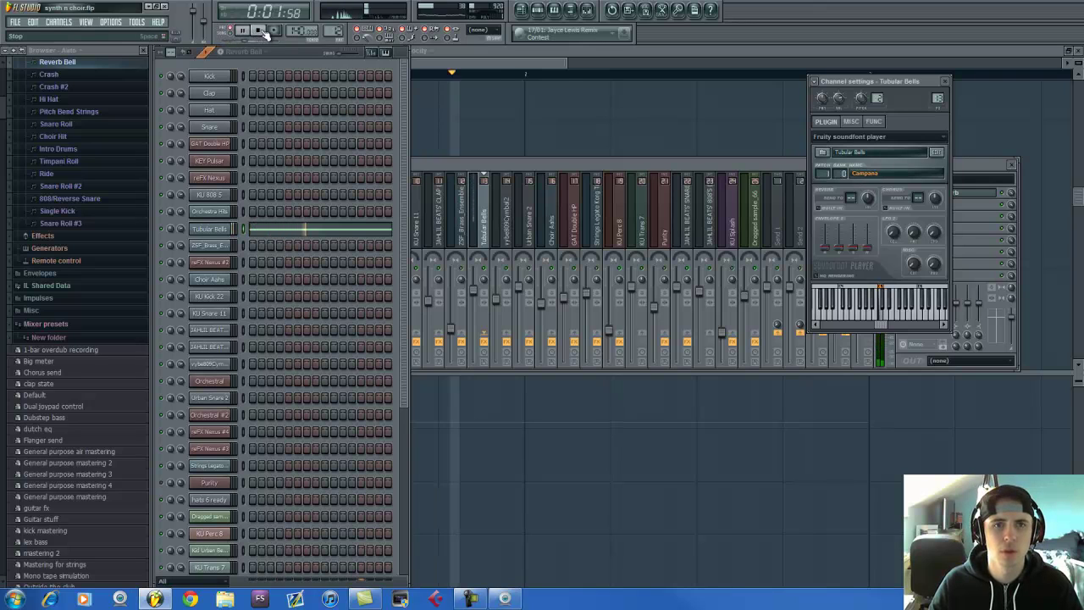
Step: Change the Tubular Bells soundfont patch to Campana Tremolo and play the Reverb Bell pattern to hear it
left_click(864, 178)
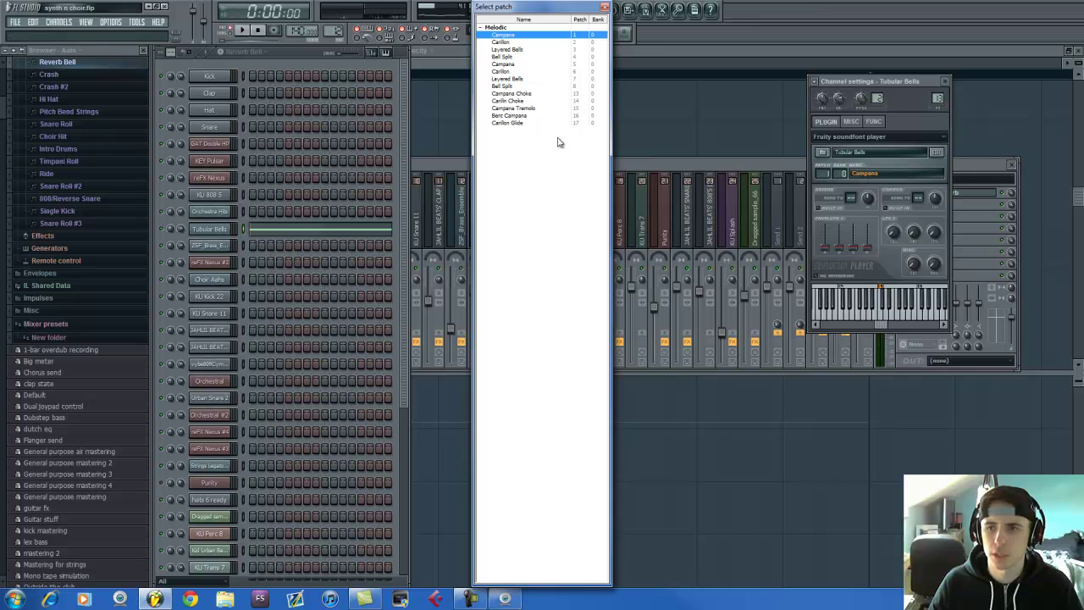
left_click(546, 110)
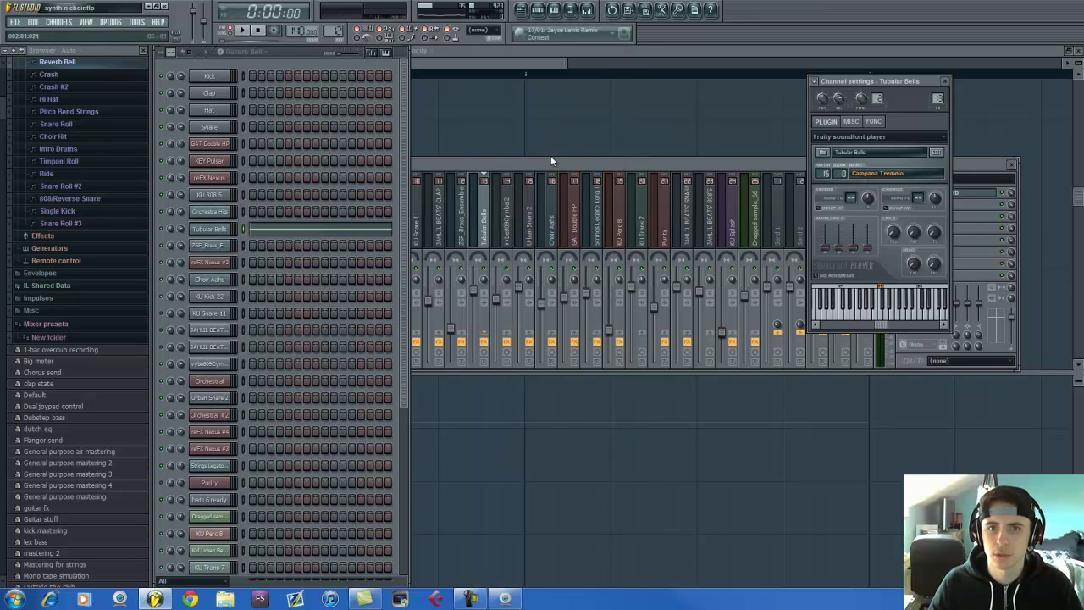
left_click(242, 31)
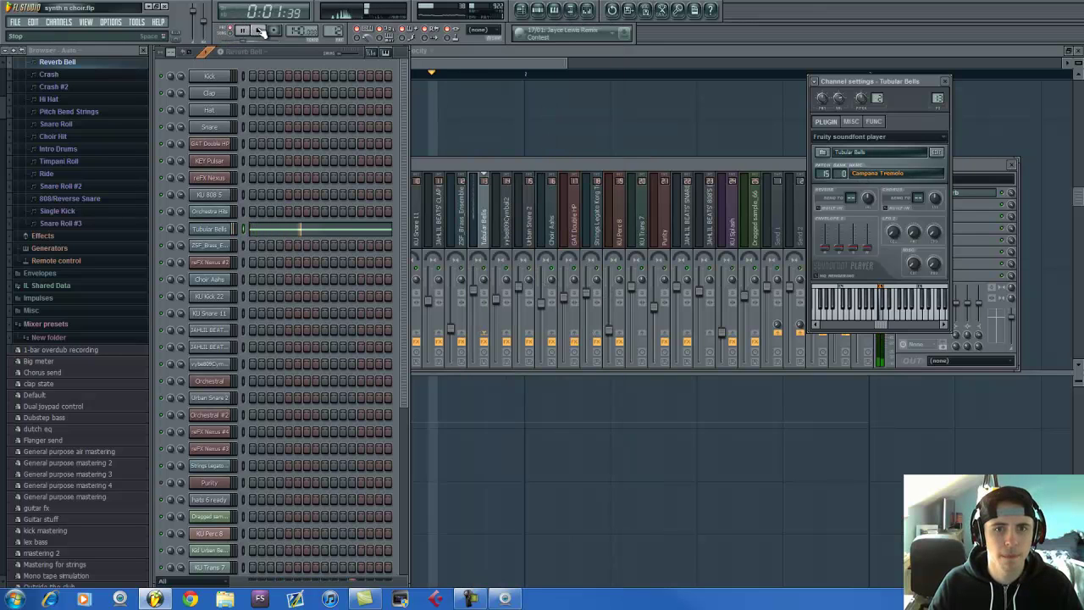
left_click(259, 30)
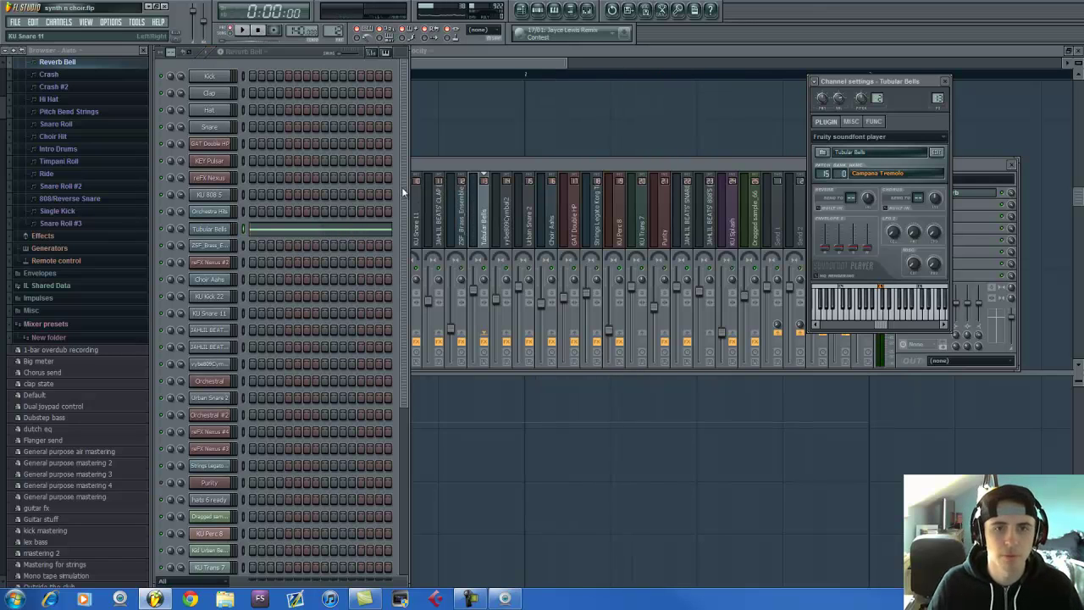
Step: Switch to the Crash pattern and show the vybe809Cymbal2 channel's settings and its Fruity Stereo Shaper in the mixer
left_click(179, 230)
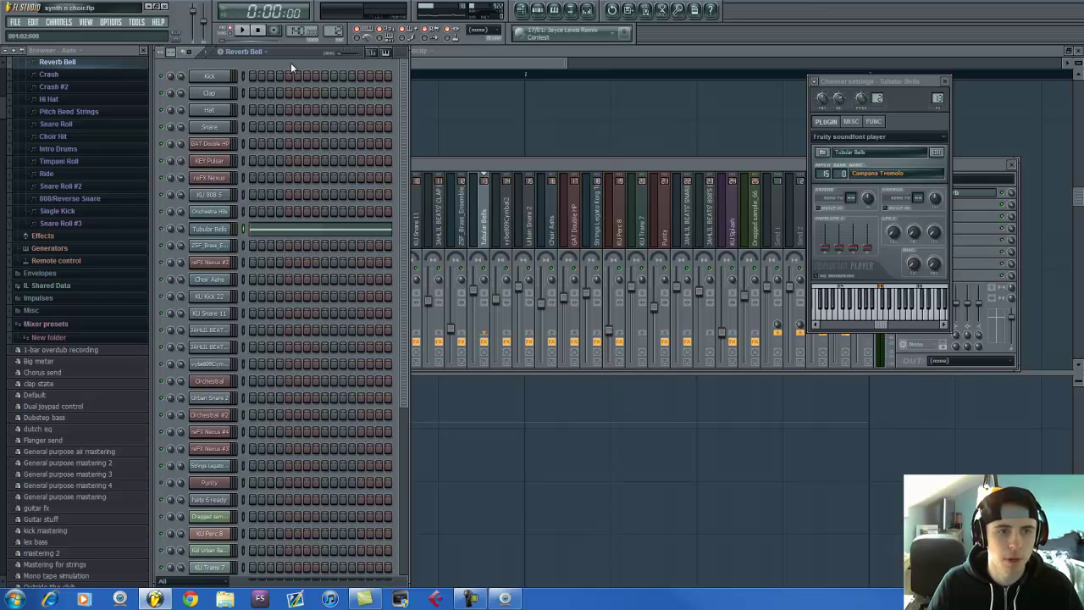
scroll(332, 24, "up", 1)
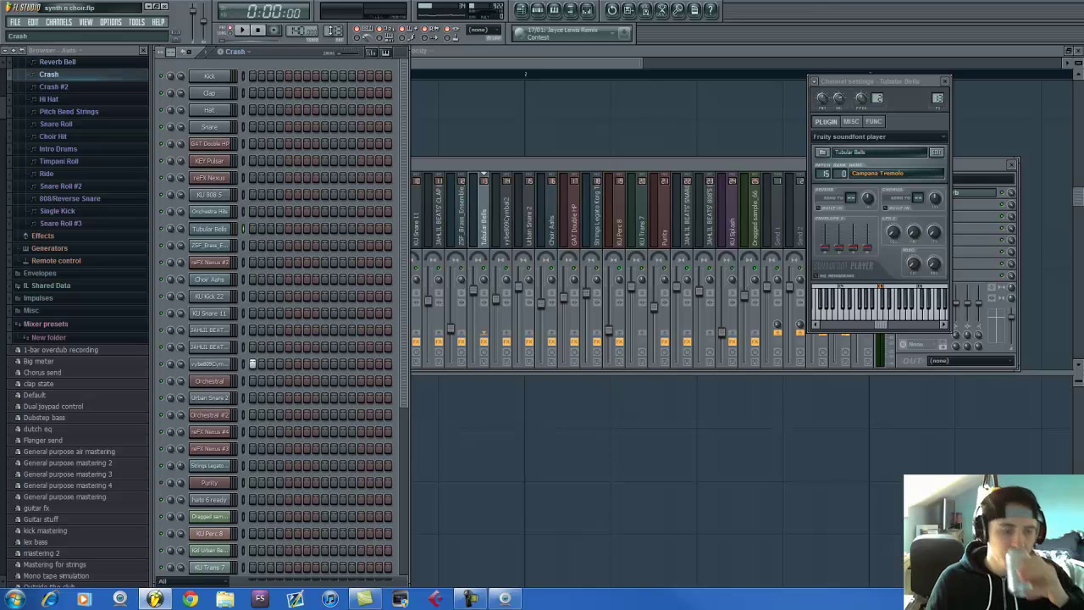
left_click(220, 365)
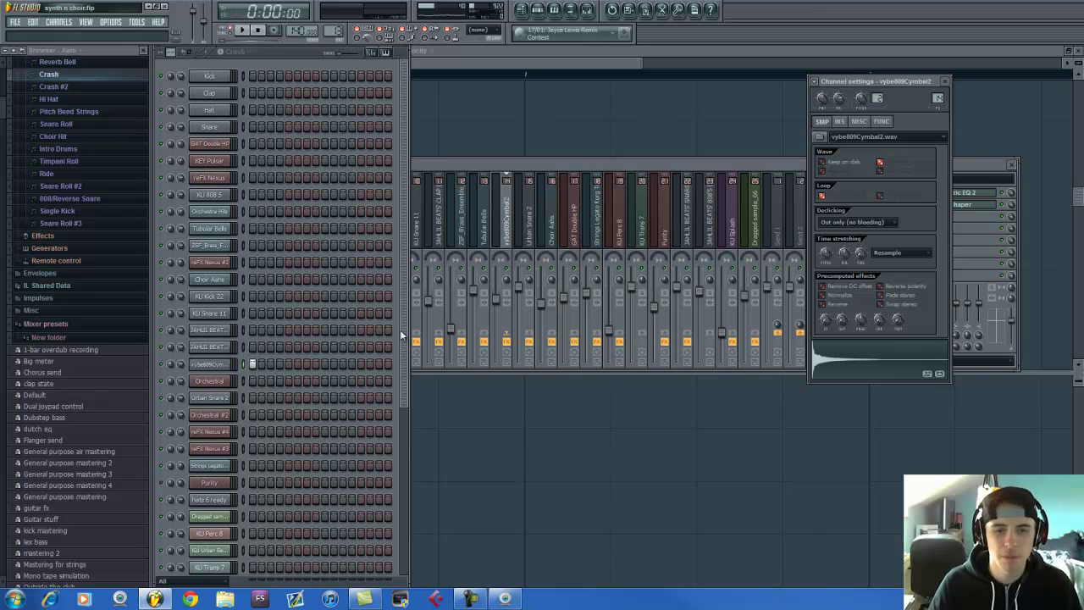
left_click(501, 241)
left_click(934, 212)
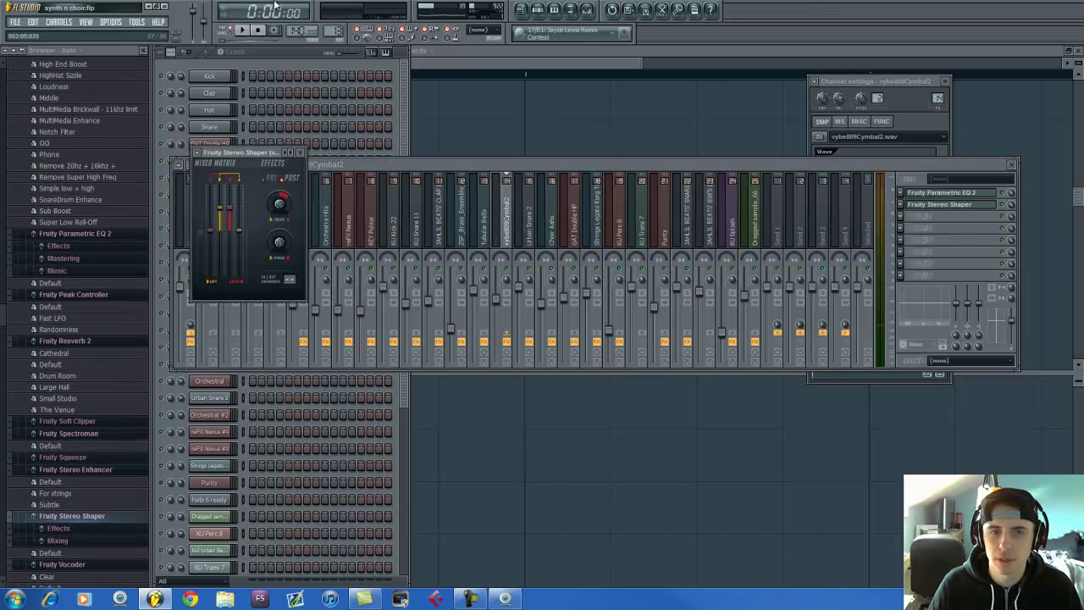
Step: Switch to the Crash #2 pattern and show its vybe809Cymbal2 channel's steps and sample settings
left_click(295, 53)
scroll(337, 28, "up", 1)
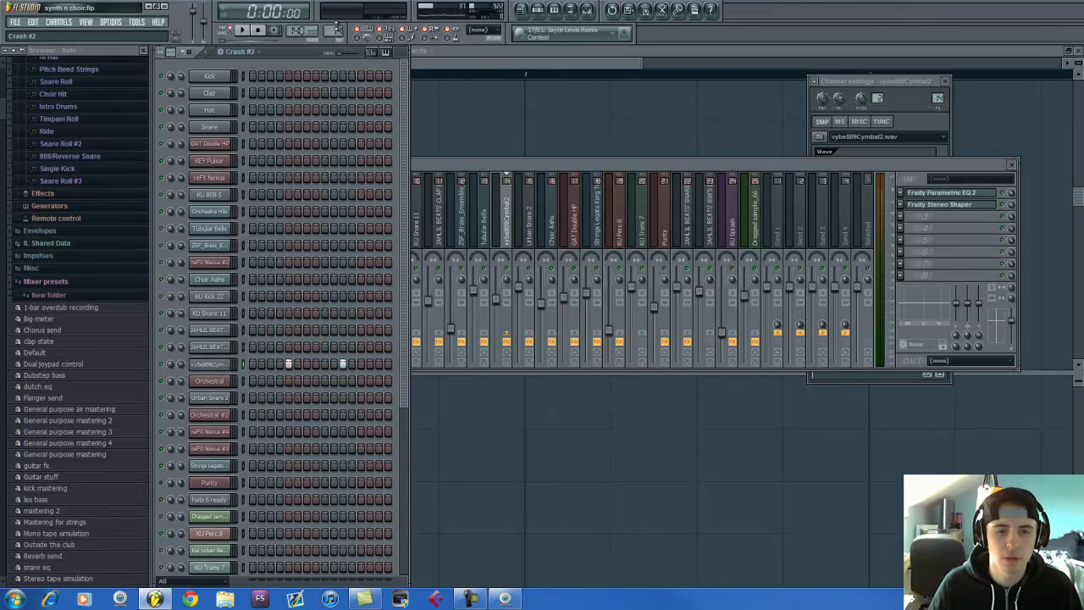
left_click(233, 365)
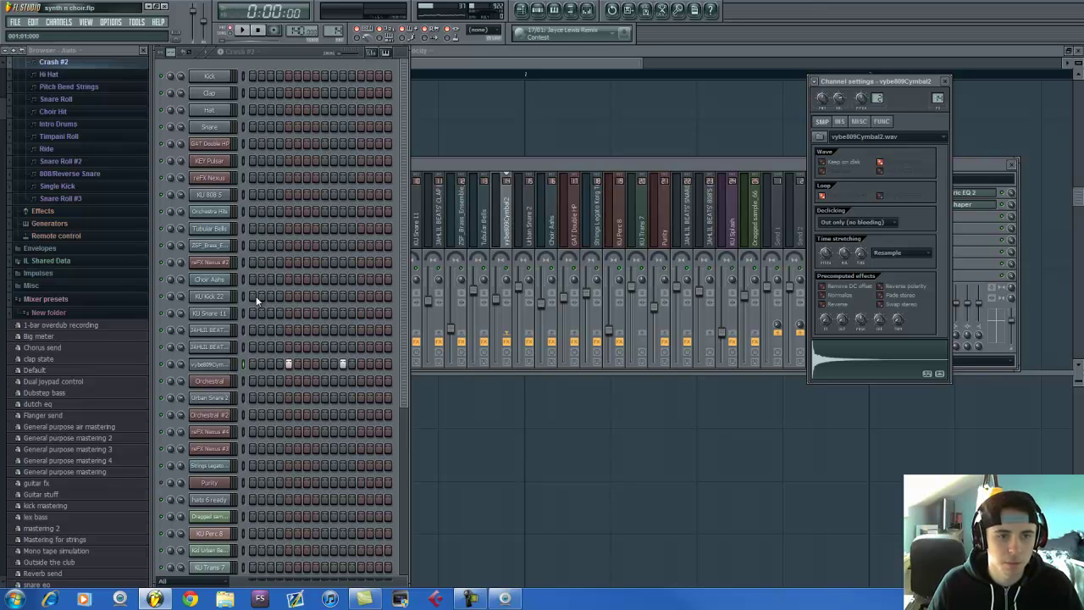
Step: Add KU Kick 22 hits on steps 5, 11 and 15 and a KU Snare 11 hit on step 9 to Crash #2 and play it
left_click(286, 296)
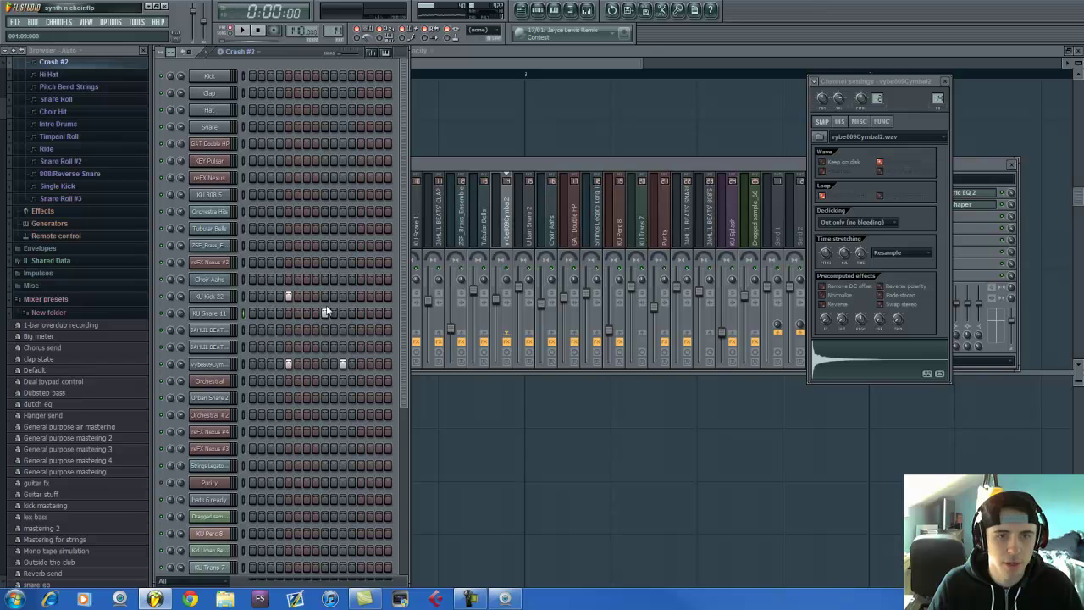
left_click(325, 312)
left_click(343, 295)
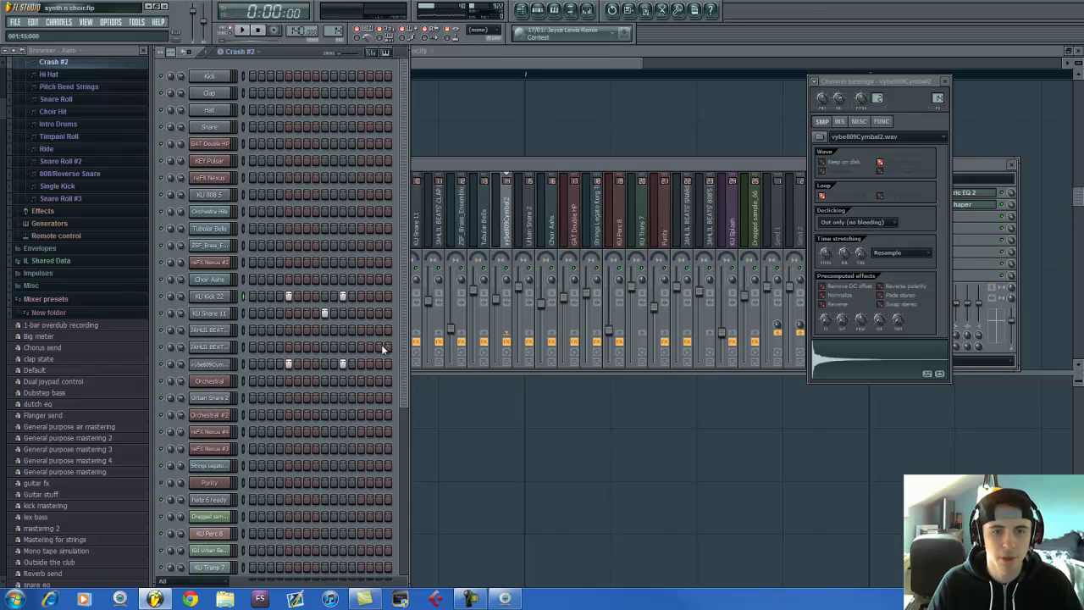
left_click(378, 296)
key("space")
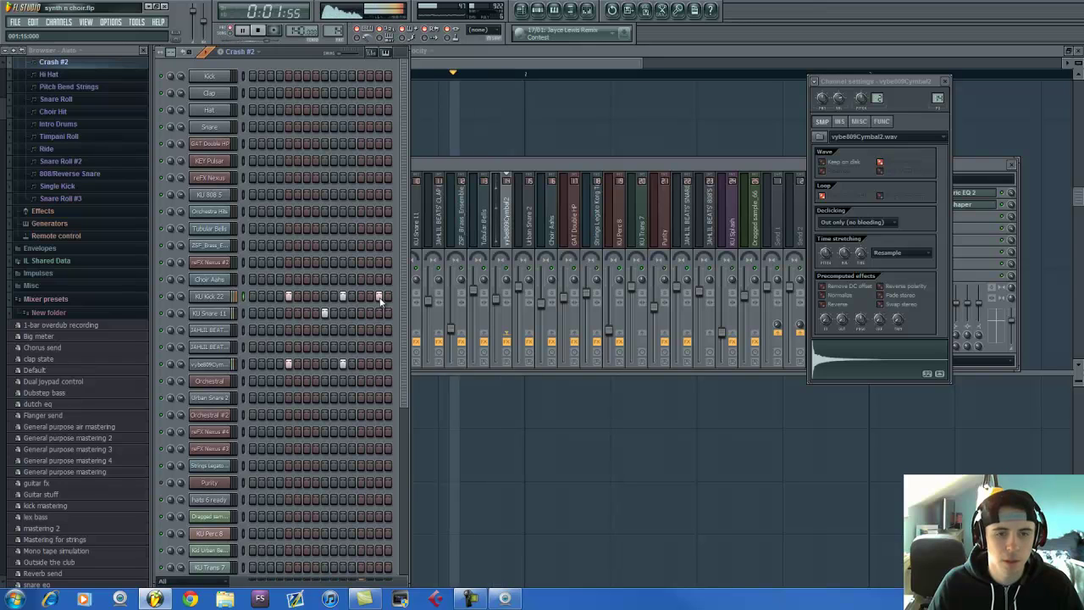
key("space")
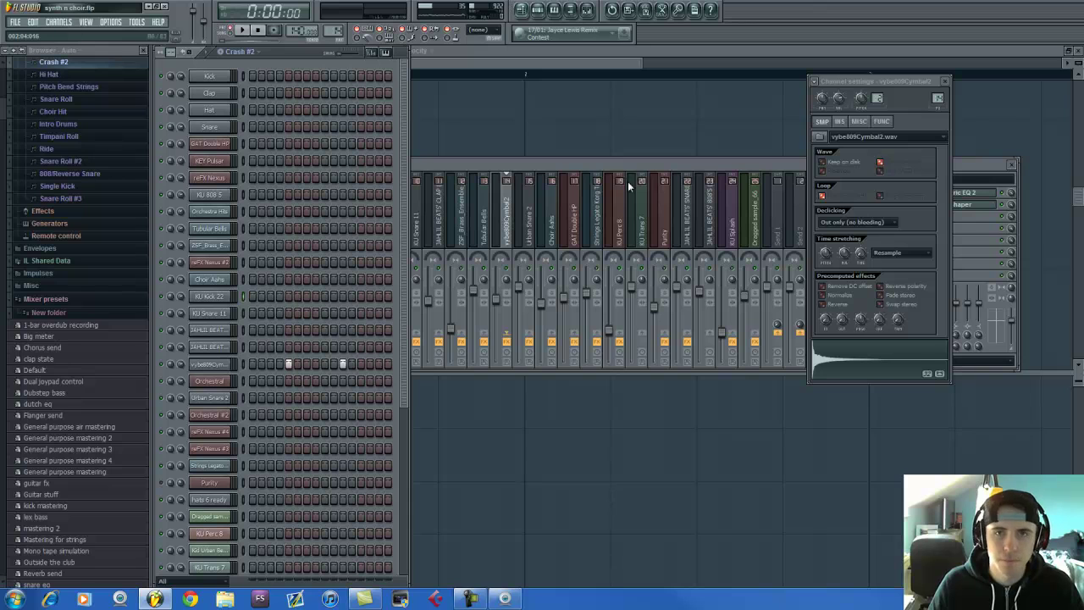
Step: Place an 808's #2 clip at bar 33 on playlist Track 9 and a Crash #2 clip at bar 36 on Track 10
left_click(521, 9)
scroll(531, 525, "up", 6)
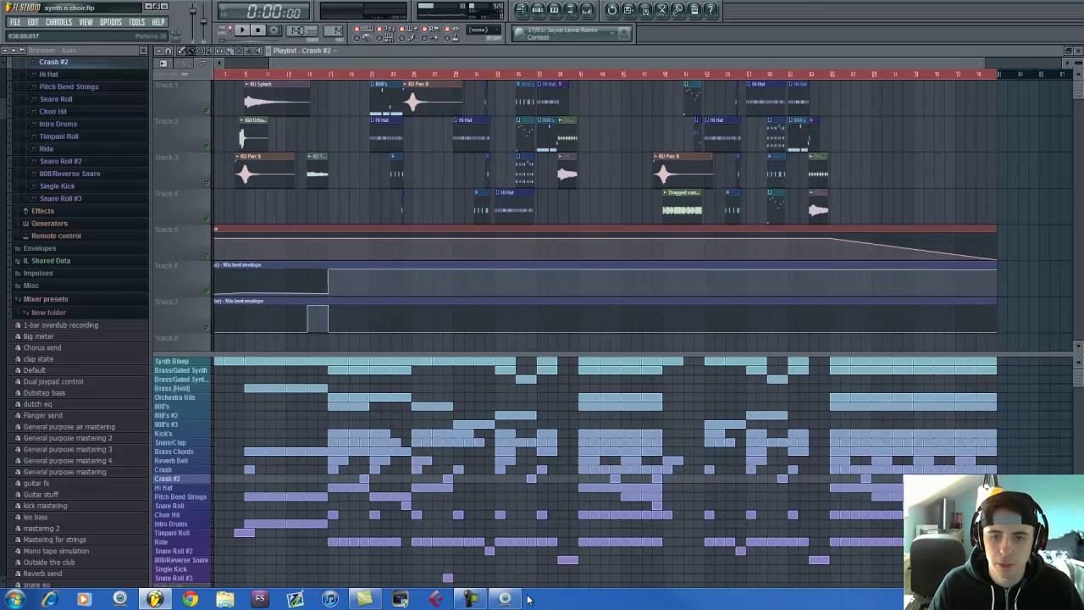
scroll(529, 491, "up", 3)
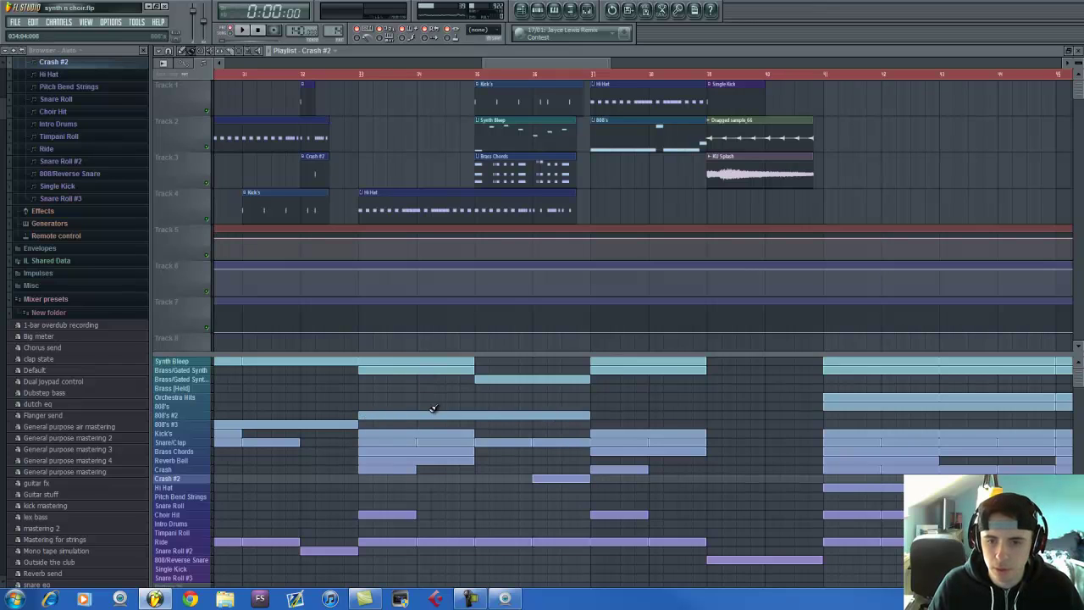
left_click(175, 415)
scroll(398, 224, "down", 4)
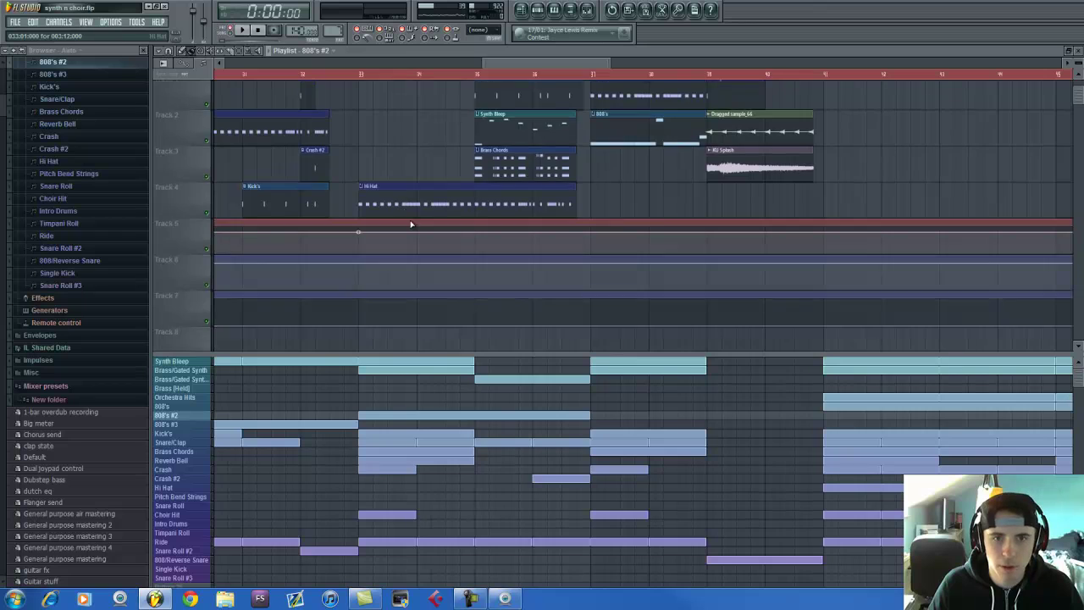
left_click(364, 232)
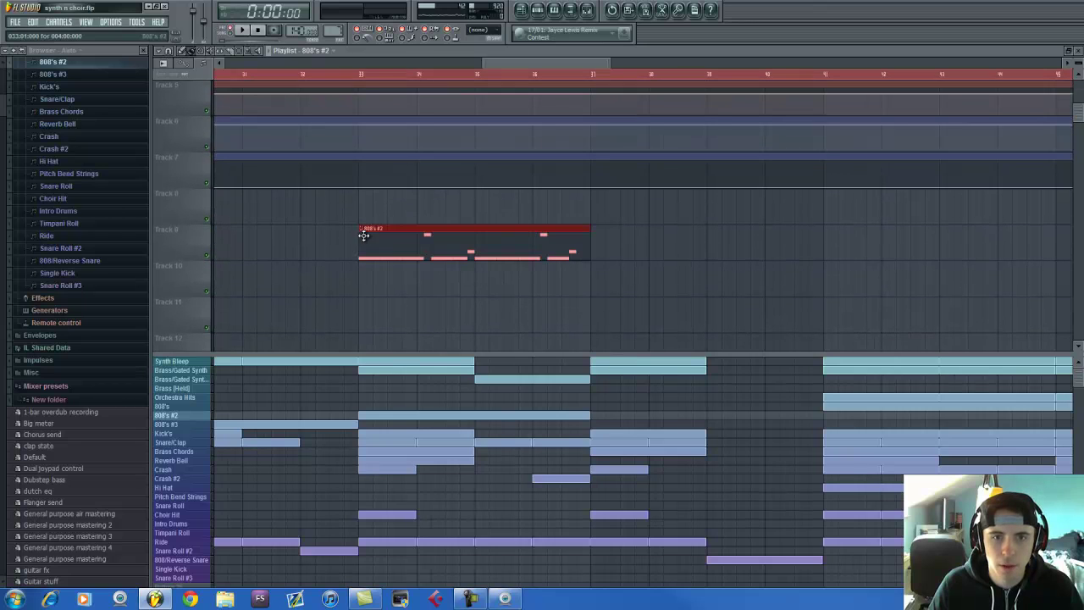
left_click(187, 478)
left_click(535, 286)
scroll(571, 295, "up", 8)
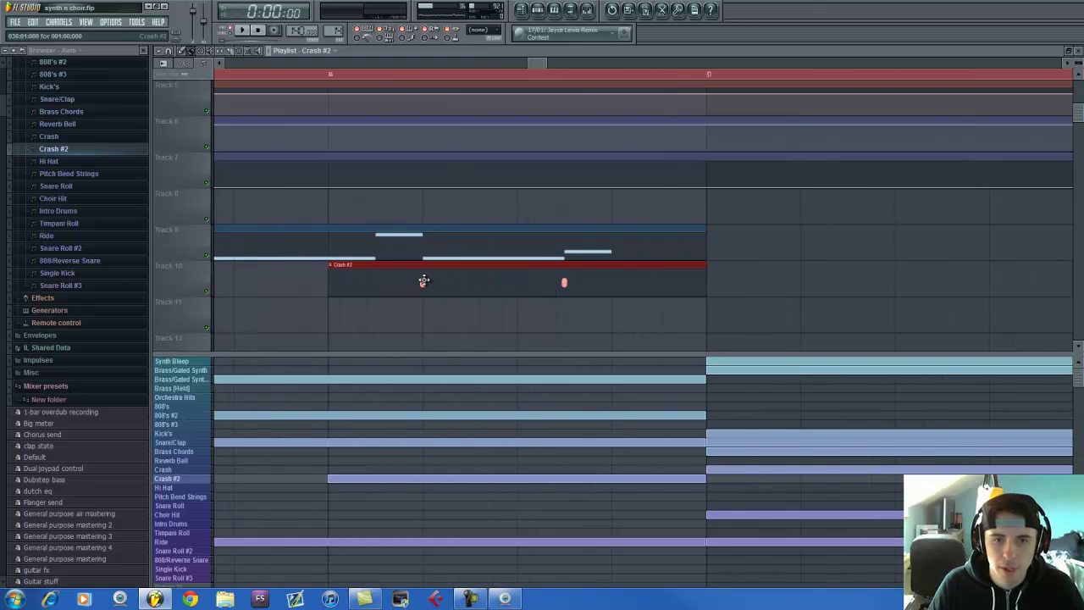
Step: Delete the Crash #2 clip from Track 10 and the 808's #2 clip from Track 9
scroll(585, 252, "down", 6)
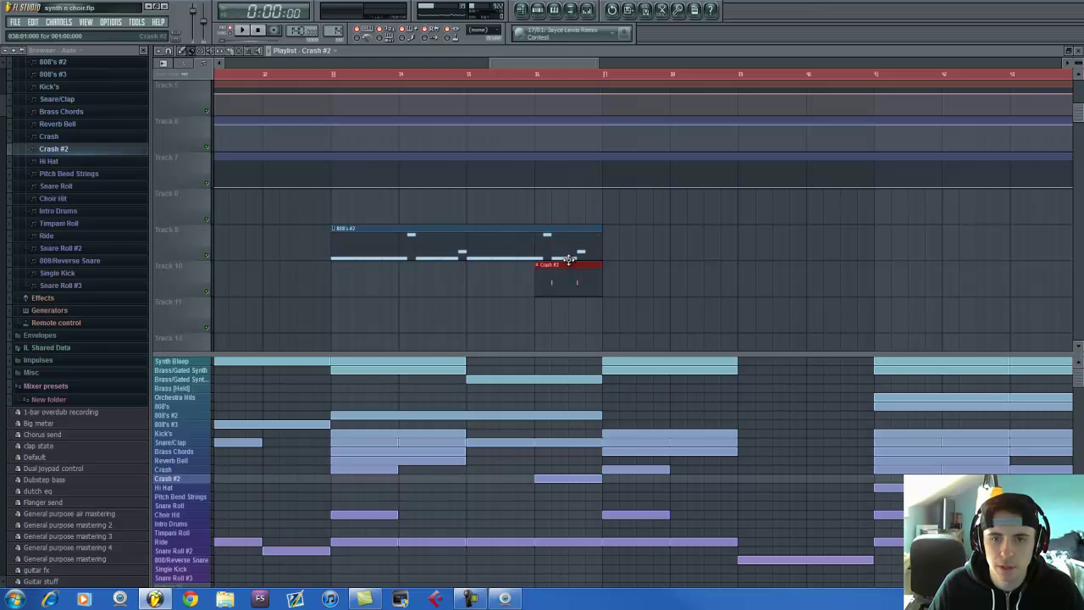
right_click(571, 271)
right_click(576, 254)
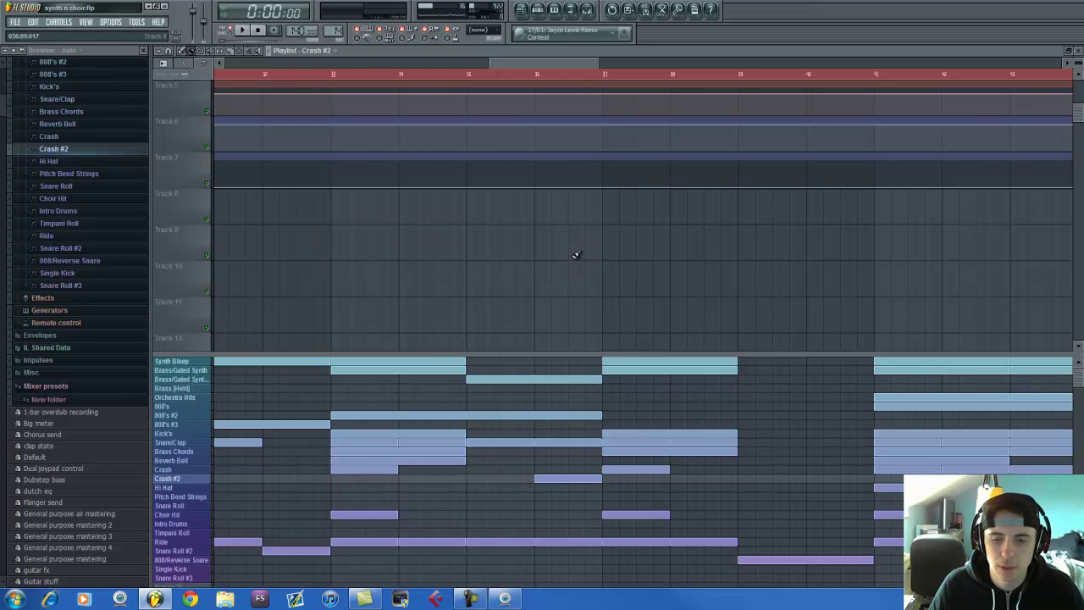
Step: Play the song from bar 35 in the playlist to hear the Crash #2 pattern in context
left_click(466, 76)
key("space")
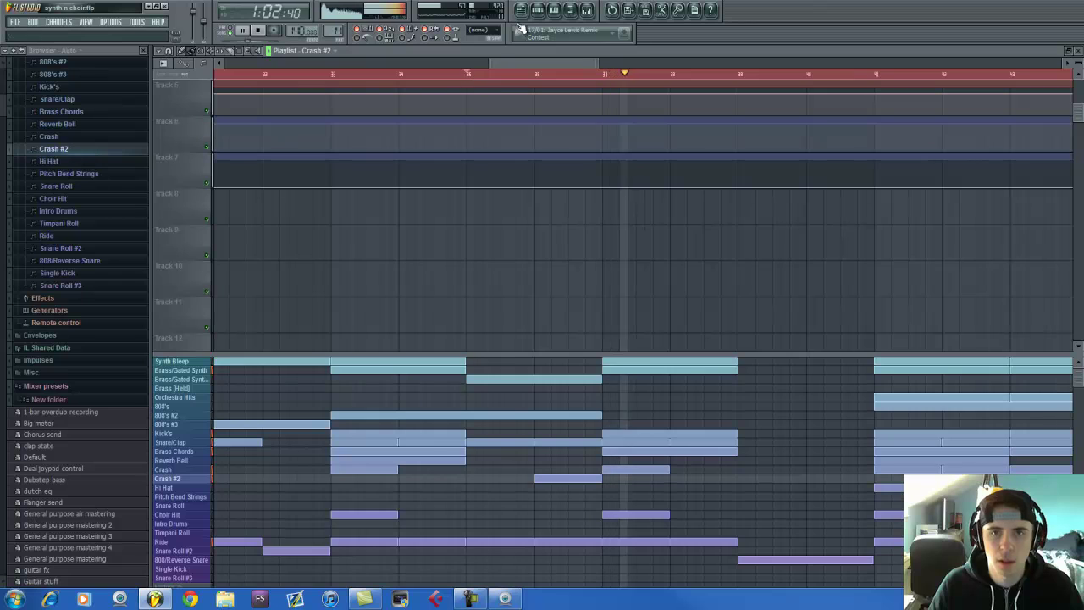
key("space")
Step: Switch to the Hi Hat pattern and open the JAHLIL BEATS' HI HATS (1) notes in the piano roll
key("F6")
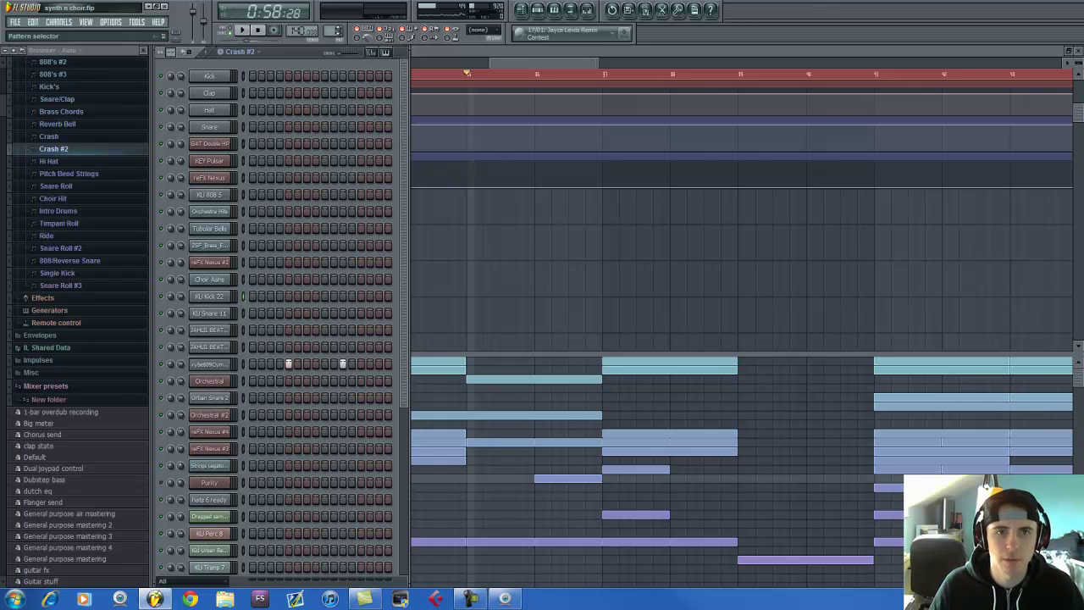
scroll(337, 30, "up", 1)
left_click(269, 347)
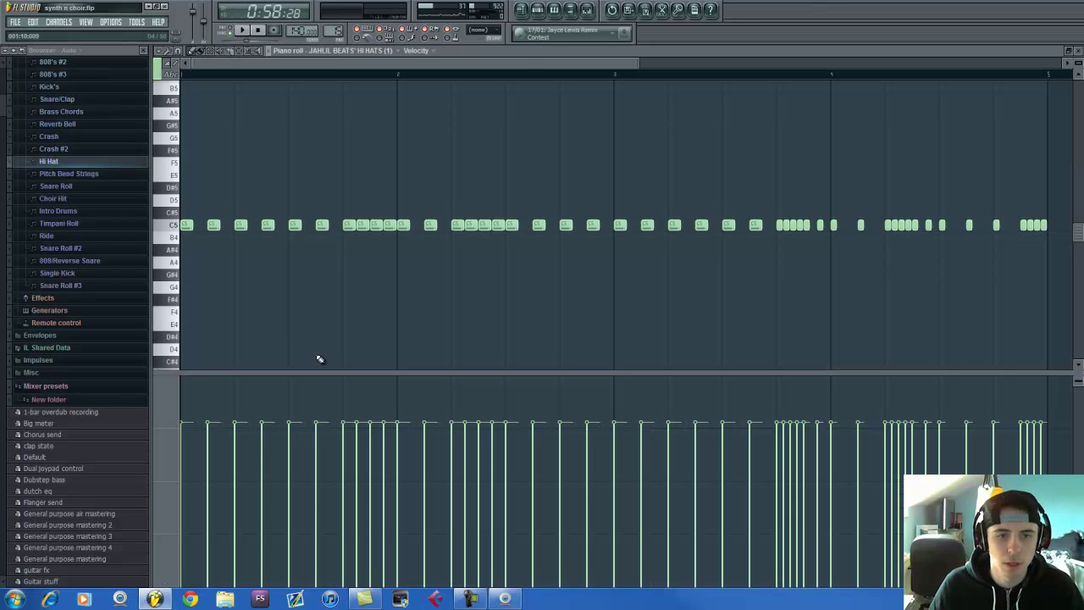
Step: Show the note pan values of the hi-hat notes and play the Hi Hat pattern
scroll(350, 343, "down", 3)
left_click(172, 481)
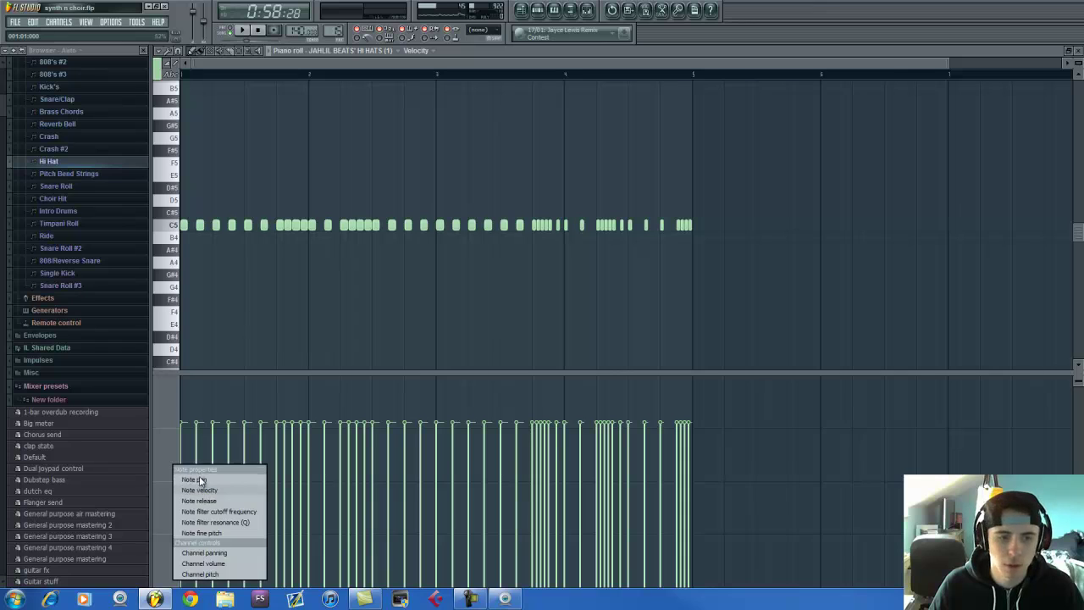
left_click(204, 485)
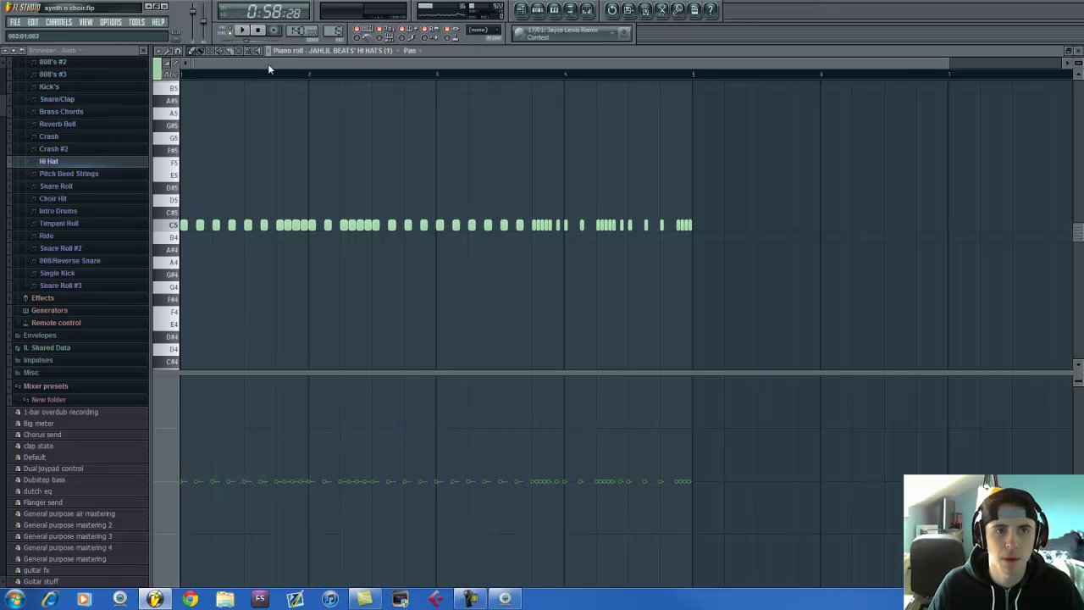
key("space")
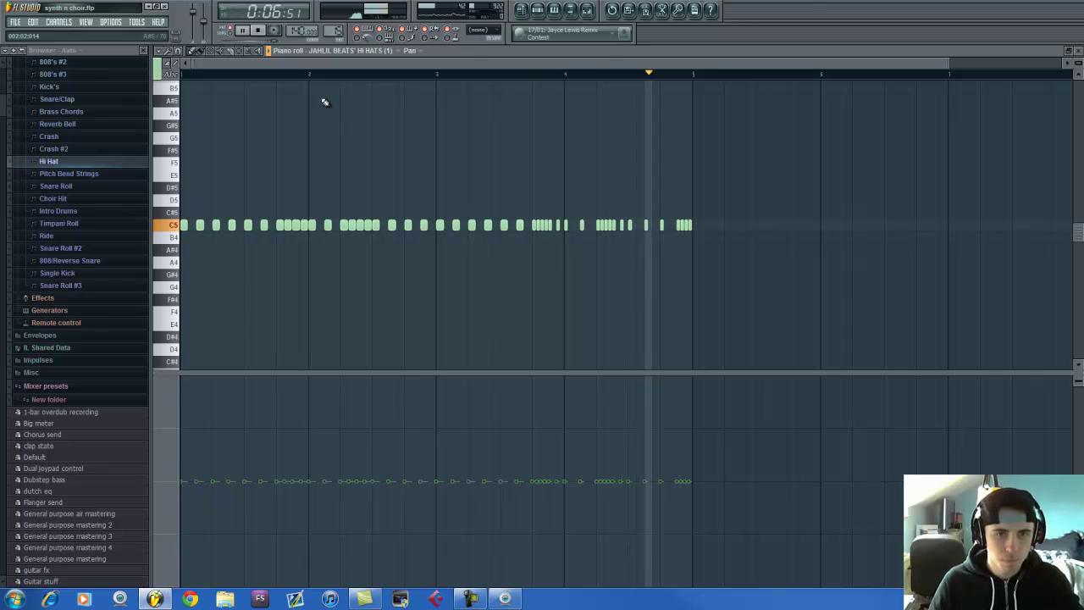
key("space")
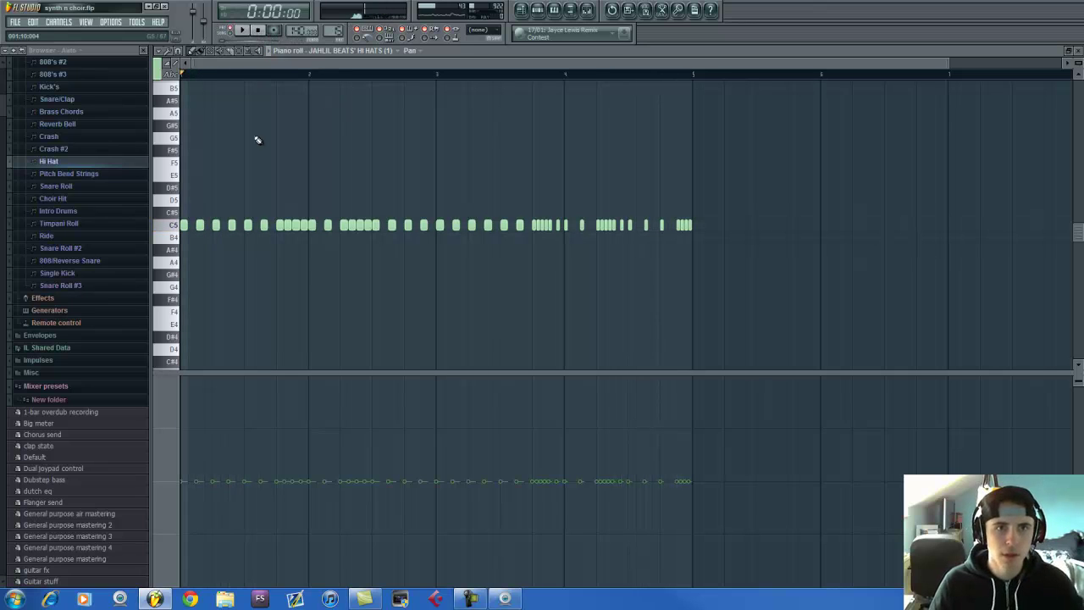
scroll(348, 285, "up", 3)
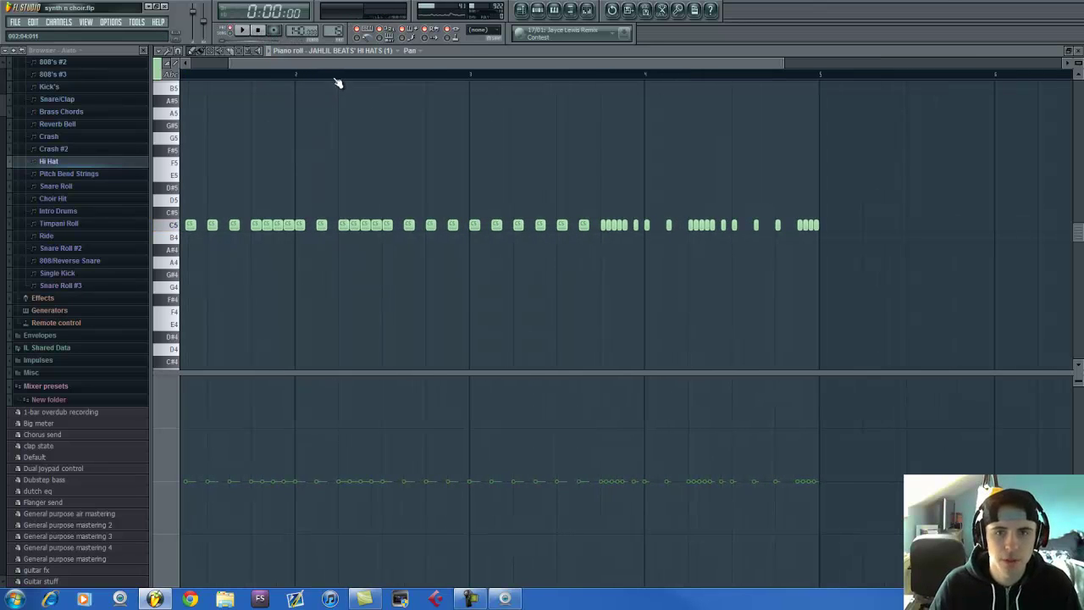
left_click_drag(336, 65, 250, 83)
scroll(248, 241, "down", 3)
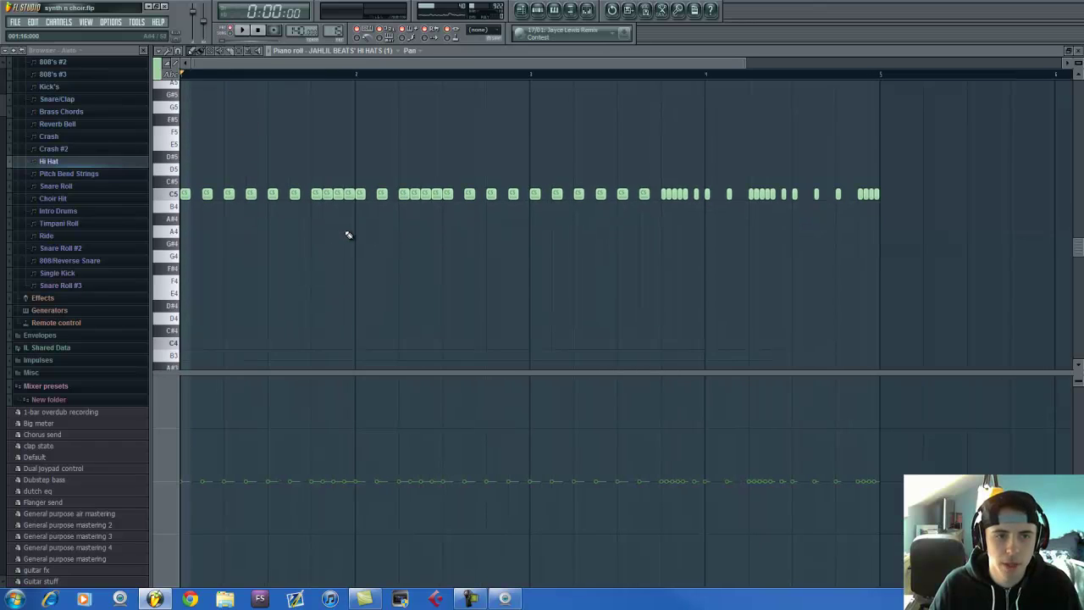
left_click(188, 302)
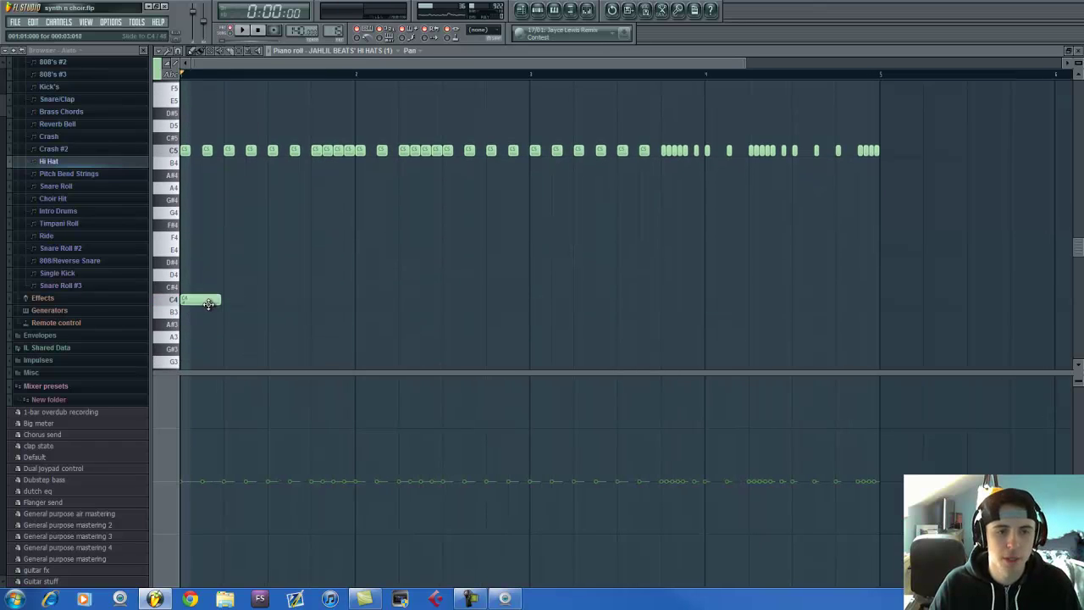
right_click(202, 302)
left_click(193, 302)
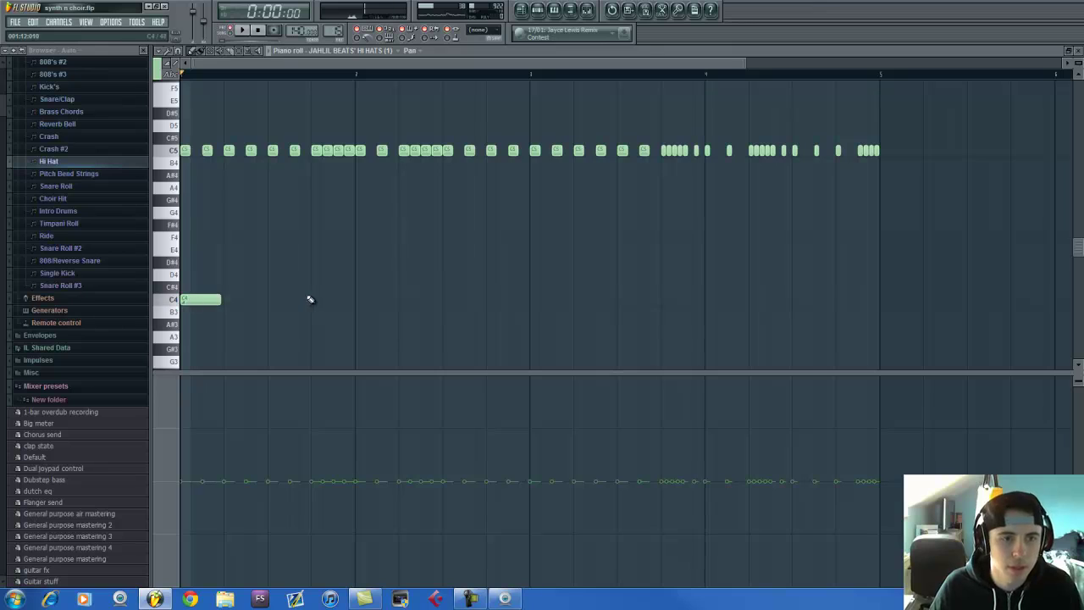
right_click(208, 299)
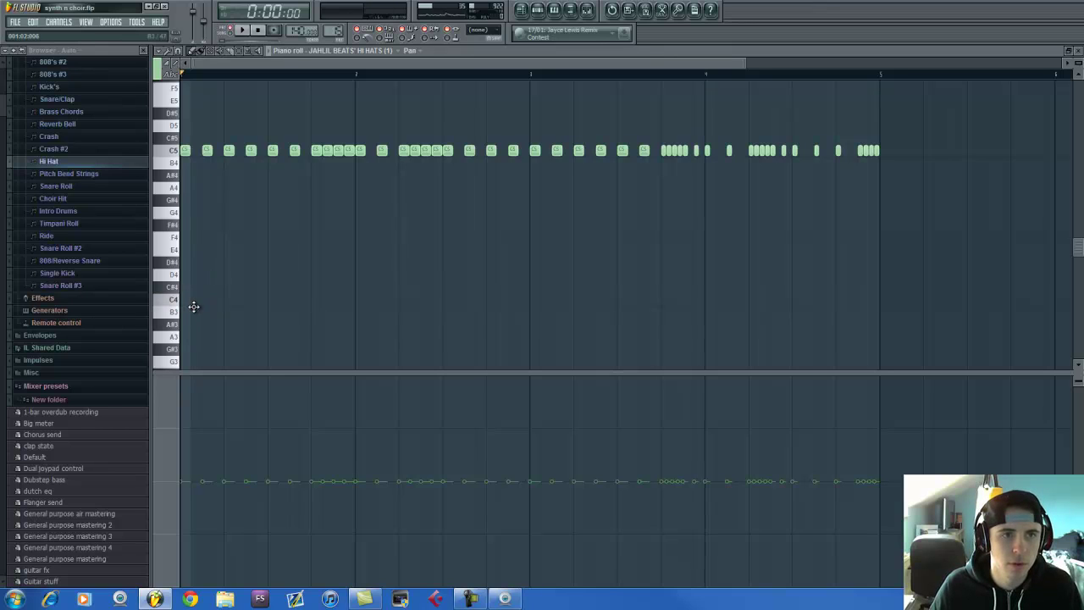
Step: Add C4 notes on beats 1 and 4 of bar 1 and beat 2 of bar 2, G4 notes on both bars' beat 3, and play
left_click(193, 303)
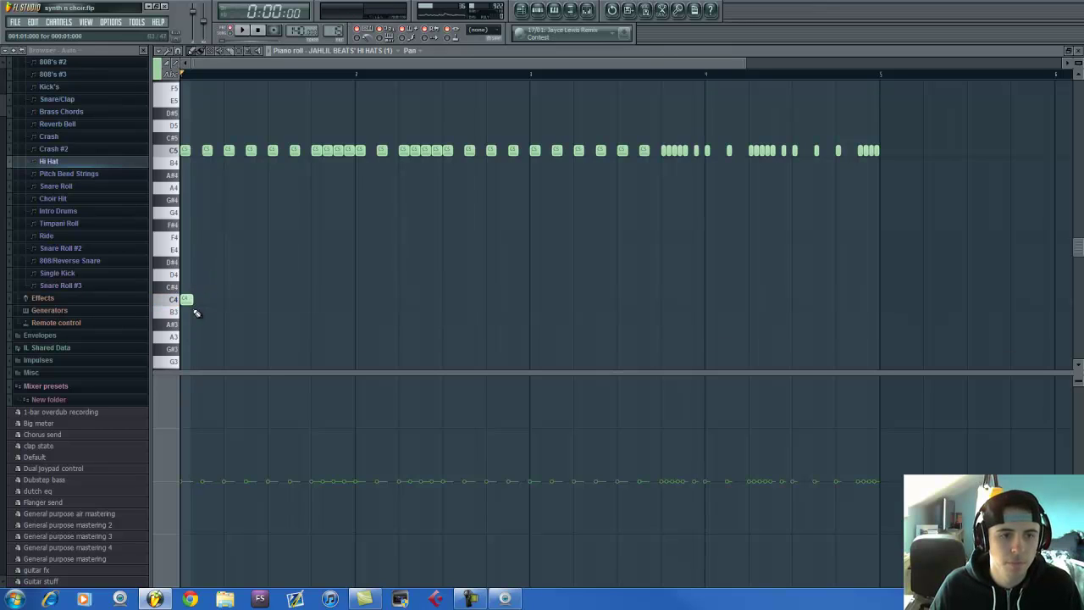
left_click(312, 303)
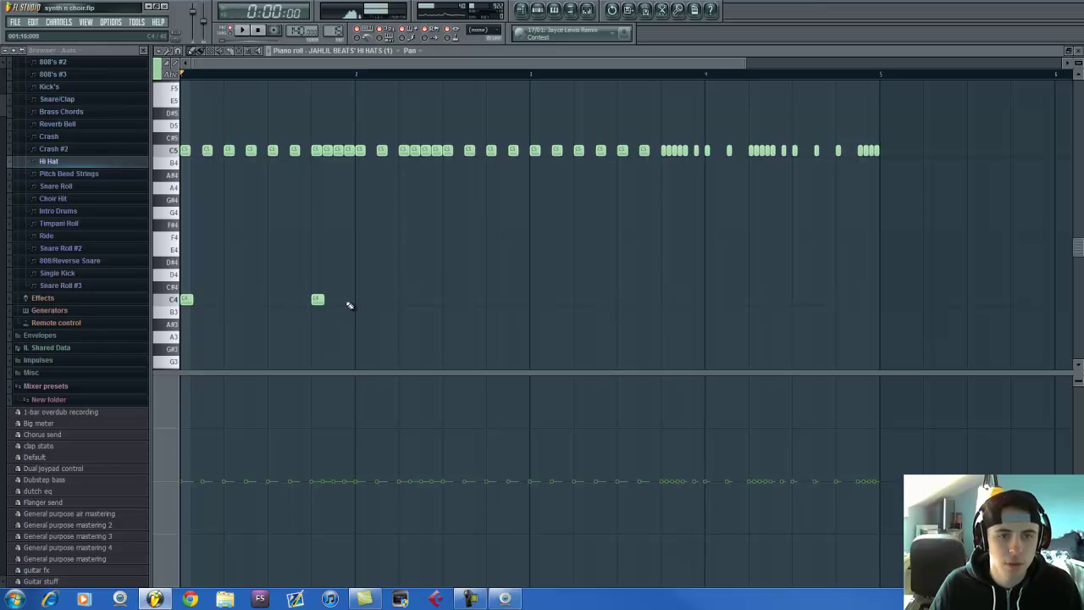
left_click(403, 301)
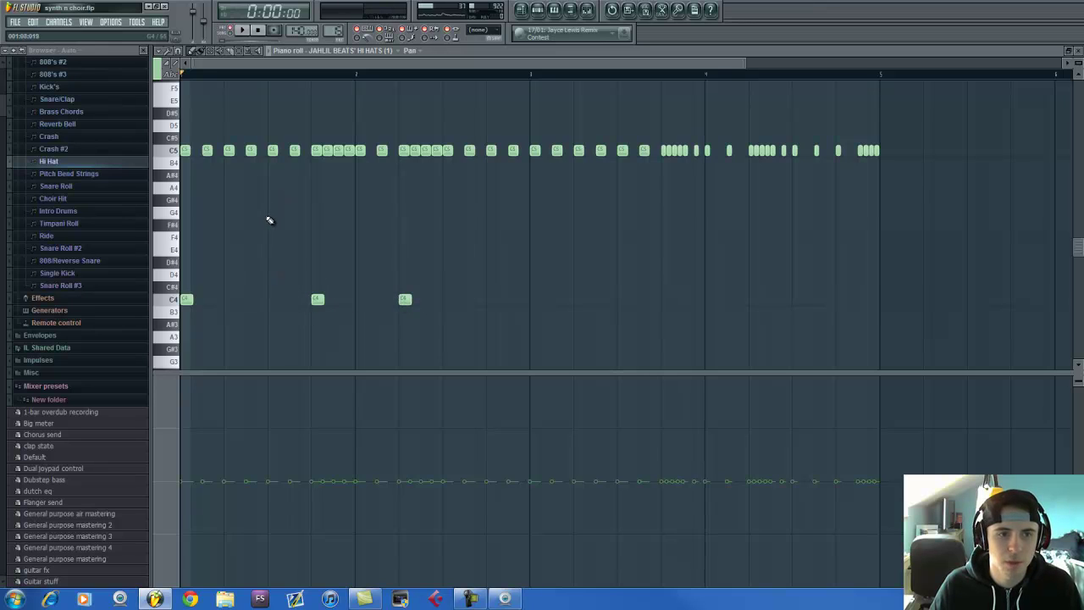
left_click(446, 215)
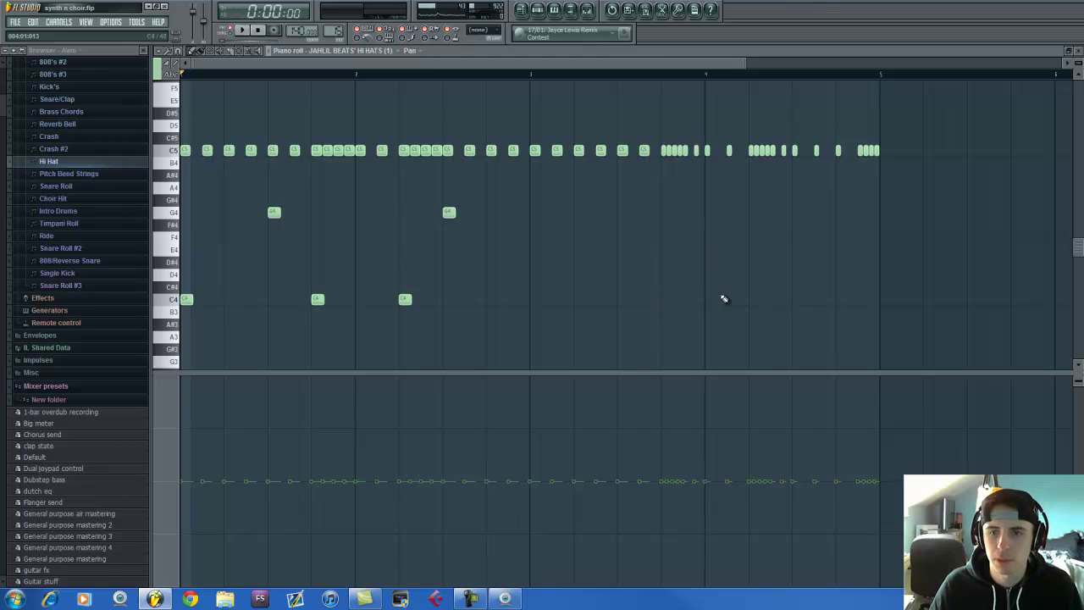
key("space")
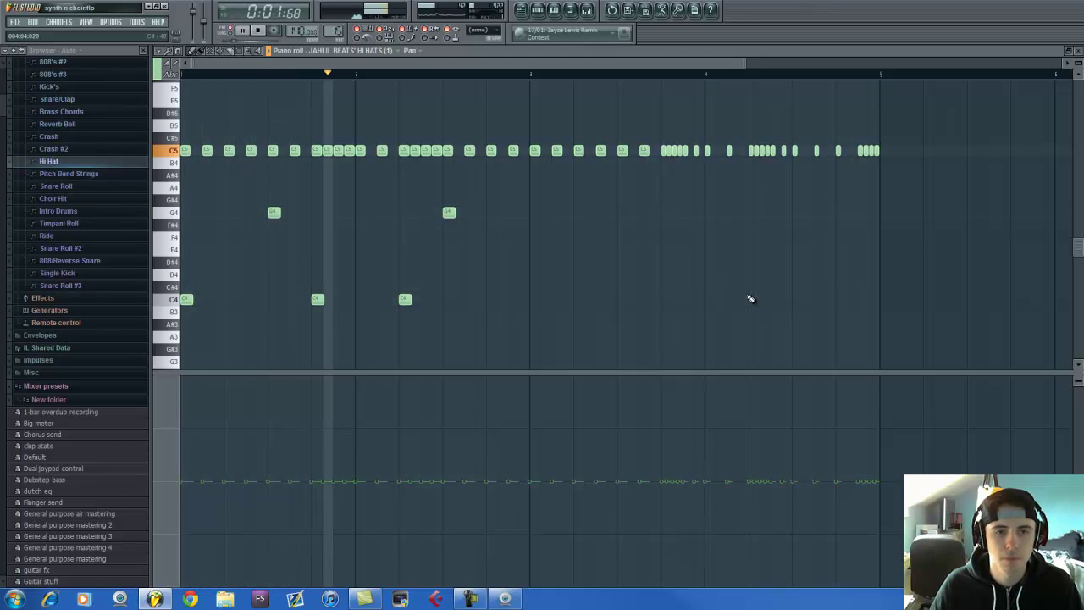
key("space")
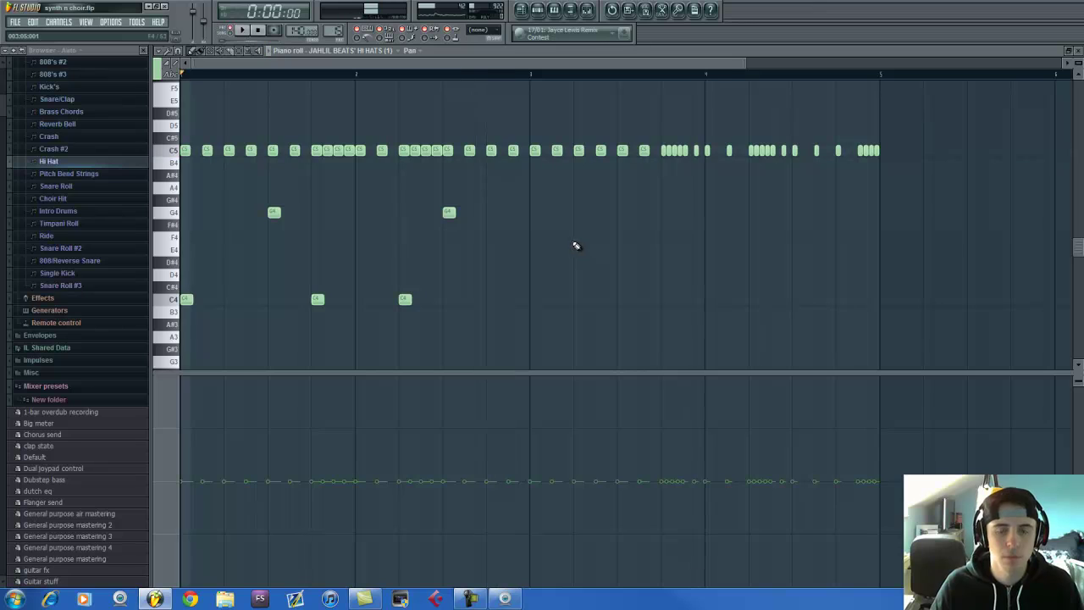
Step: Delete the added C4 and G4 notes below the hi-hat line
right_click(190, 299)
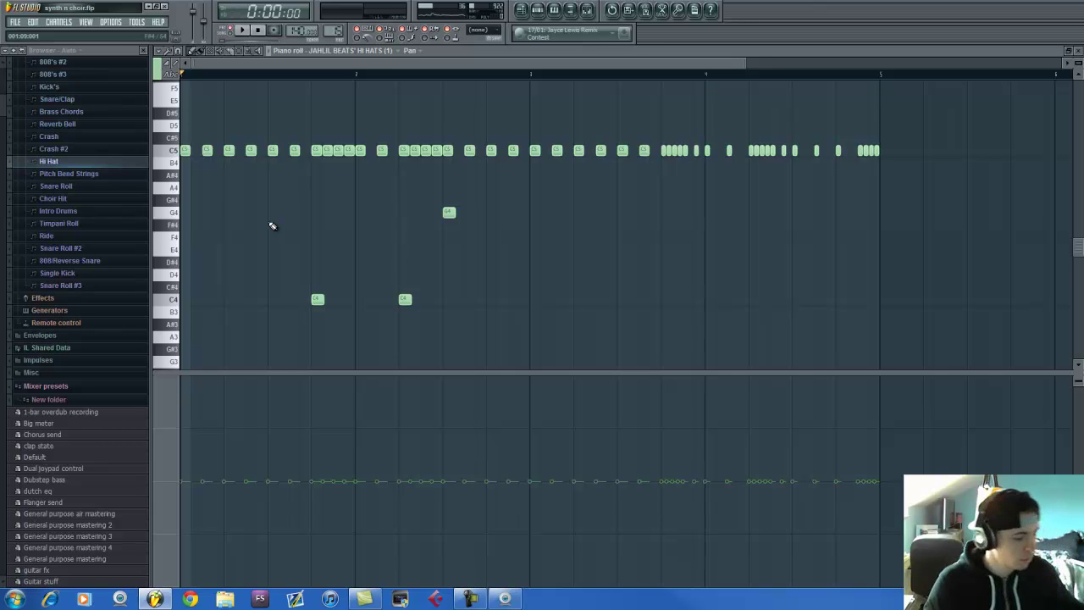
right_click(404, 299)
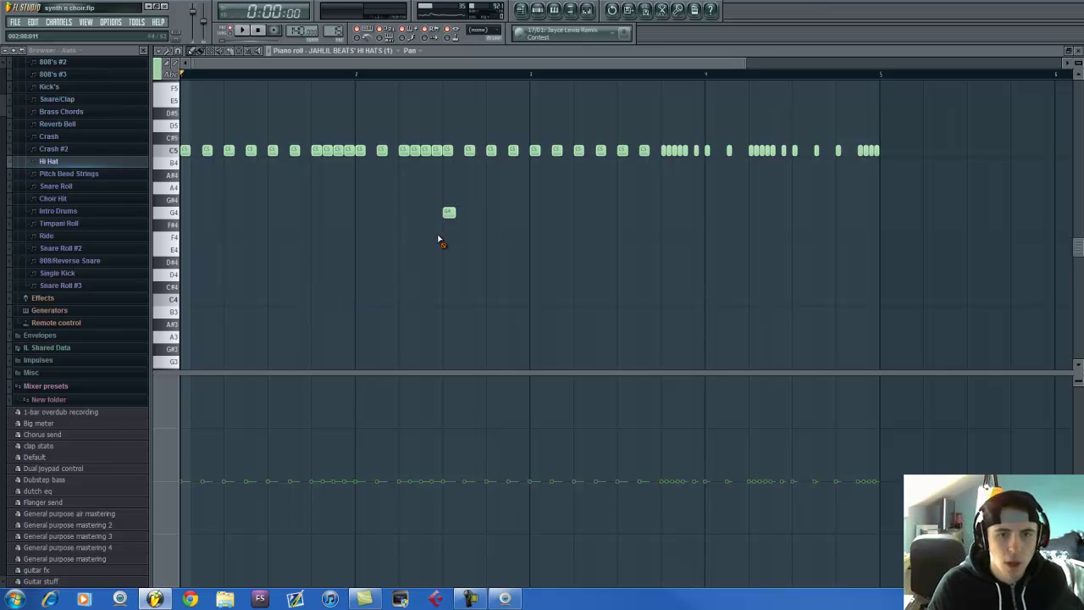
right_click(449, 212)
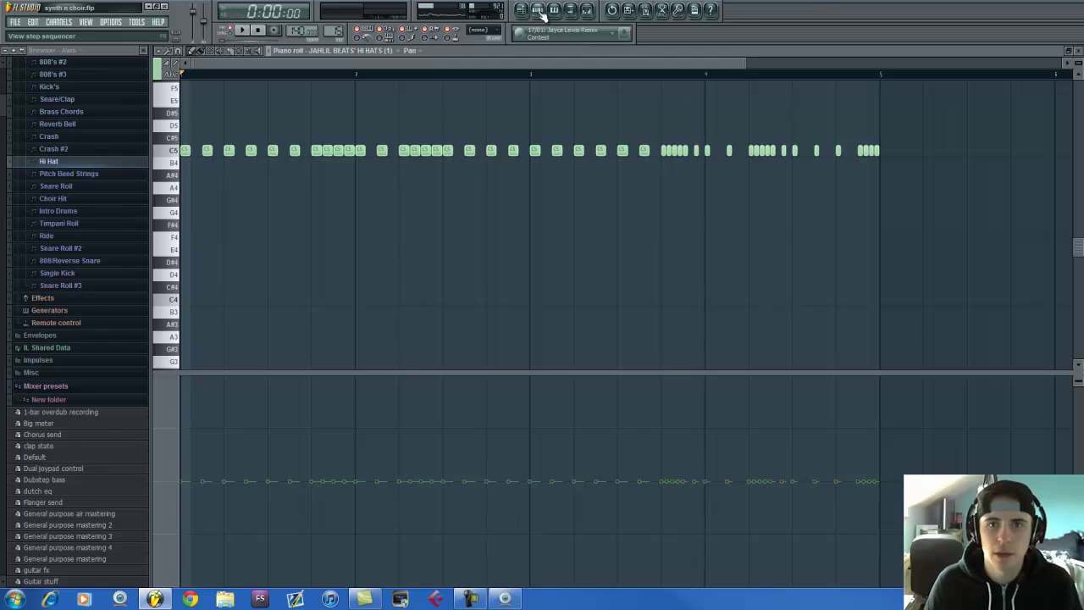
scroll(546, 56, "up", 1)
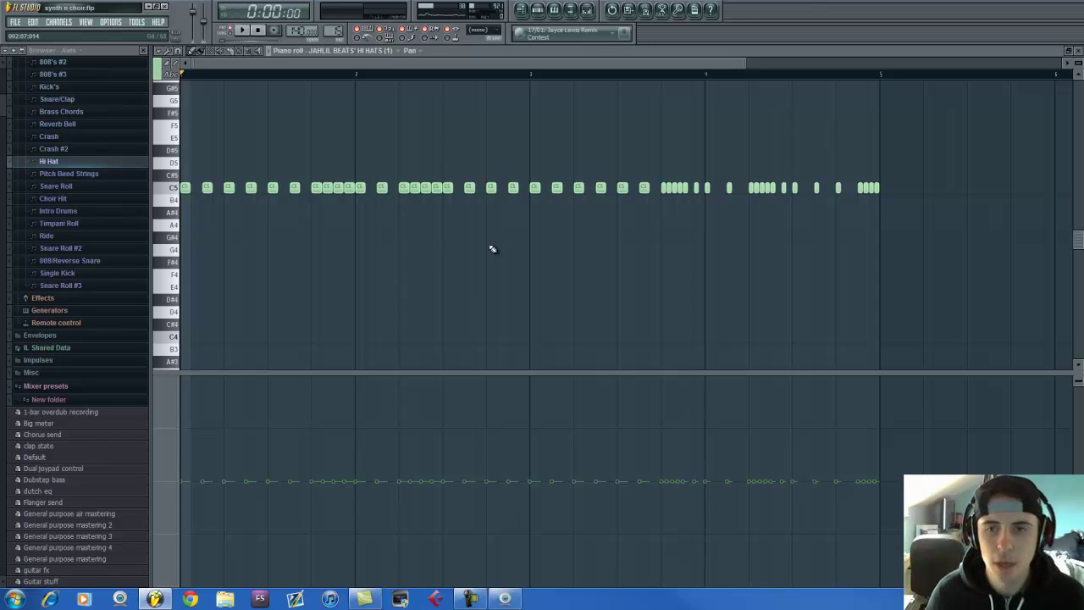
Step: Switch to the Pitch Bend Strings pattern and open the Strings Legato Korg Triton notes in the piano roll
left_click(536, 10)
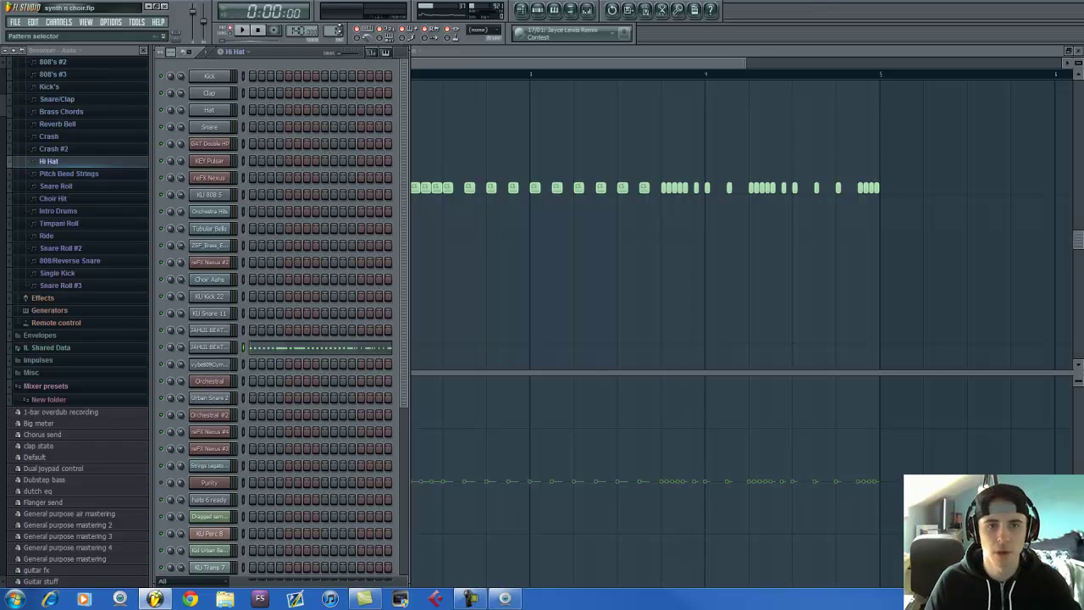
left_click_drag(339, 30, 339, 26)
left_click_drag(403, 254, 401, 329)
left_click(330, 357)
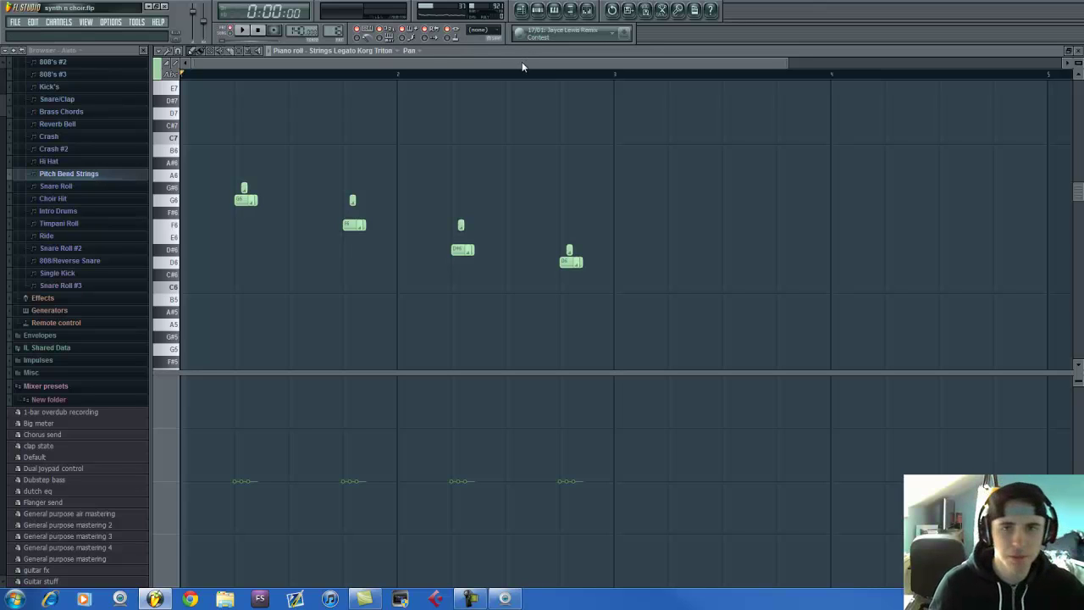
Step: Show the channel settings of Strings Legato Korg Triton and return to its notes in the piano roll
scroll(523, 78, "down", 2)
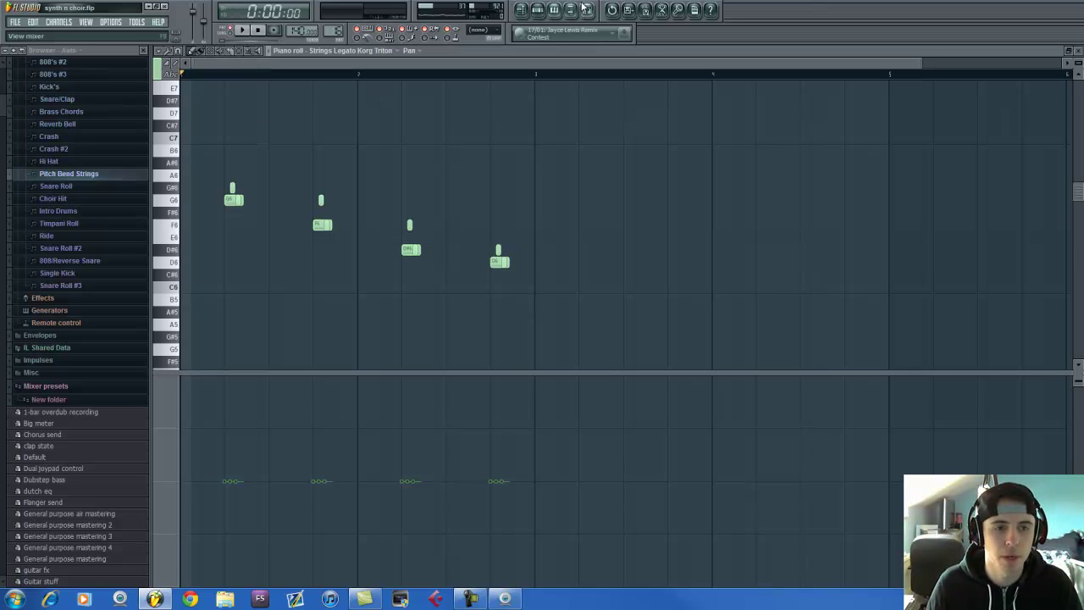
left_click(537, 10)
left_click(208, 359)
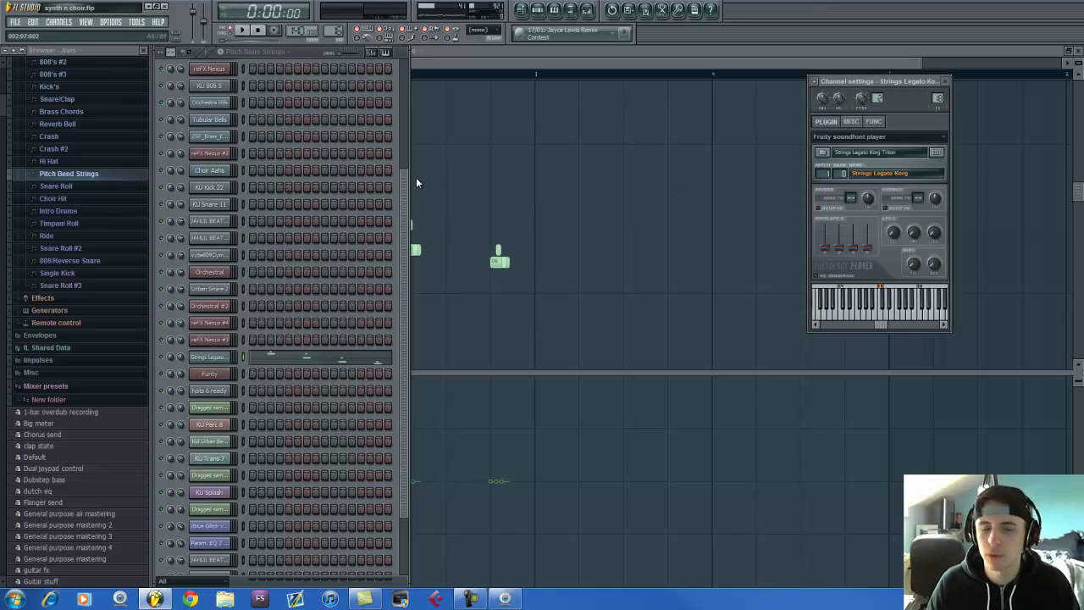
scroll(402, 204, "down", 1)
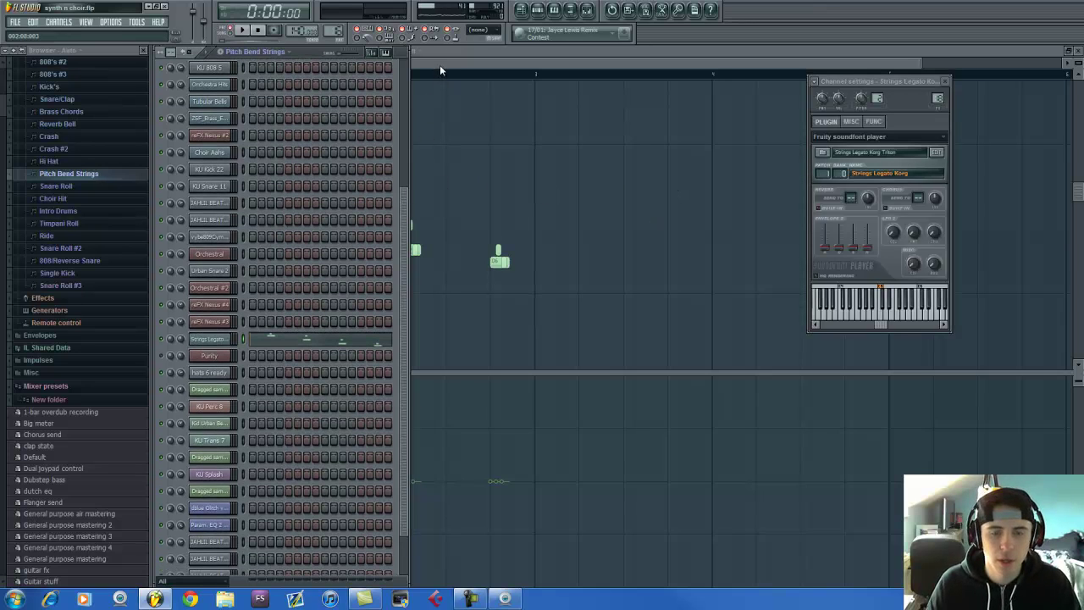
left_click(440, 68)
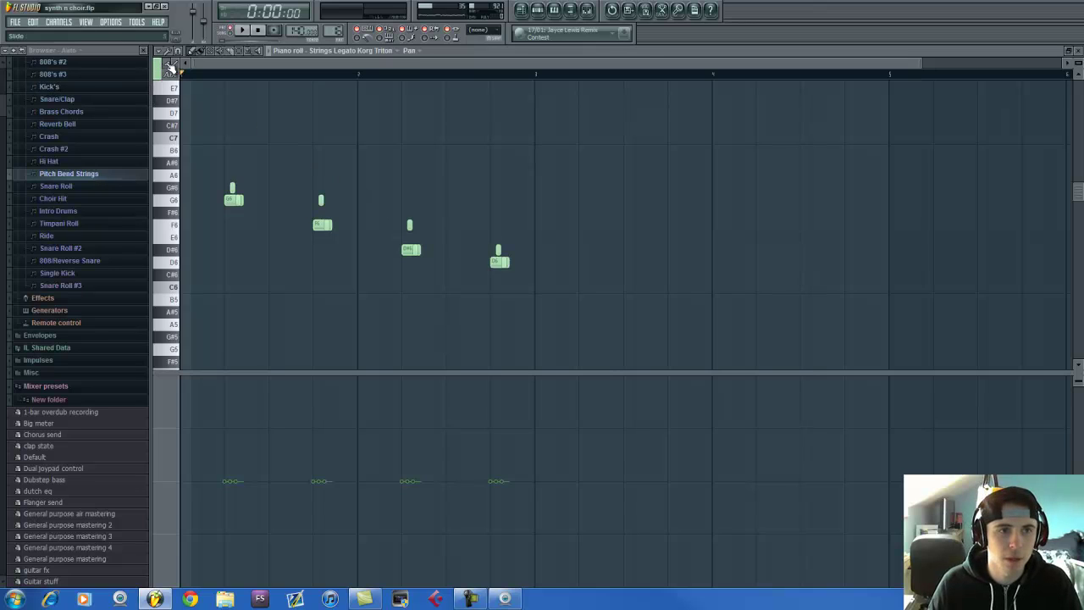
Step: Examine the slide notes of the Pitch Bend Strings pattern and play the pattern
scroll(189, 178, "up", 3)
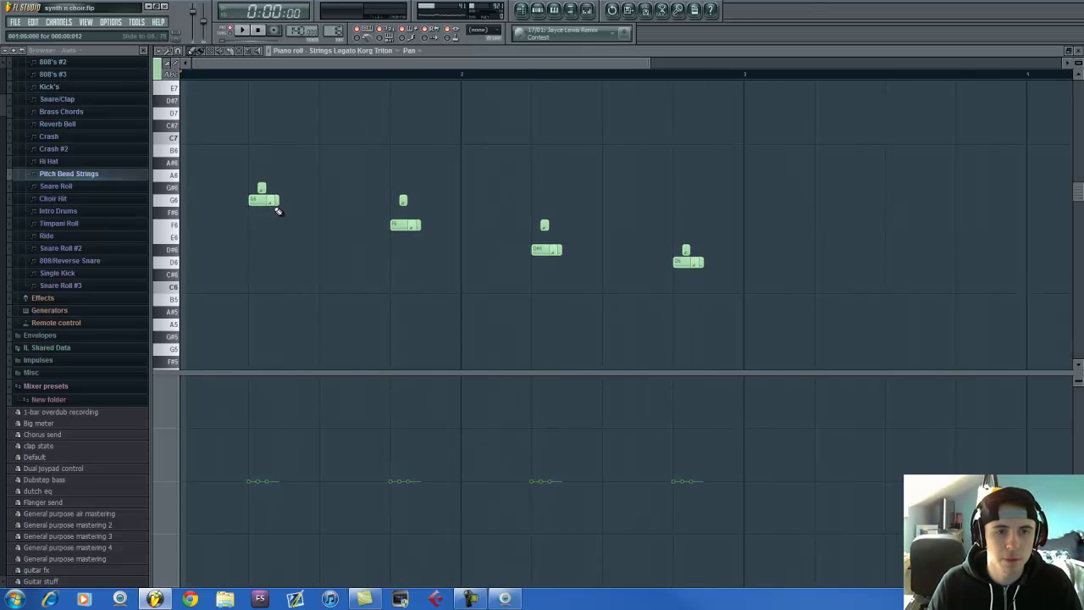
key("space")
scroll(323, 223, "down", 2)
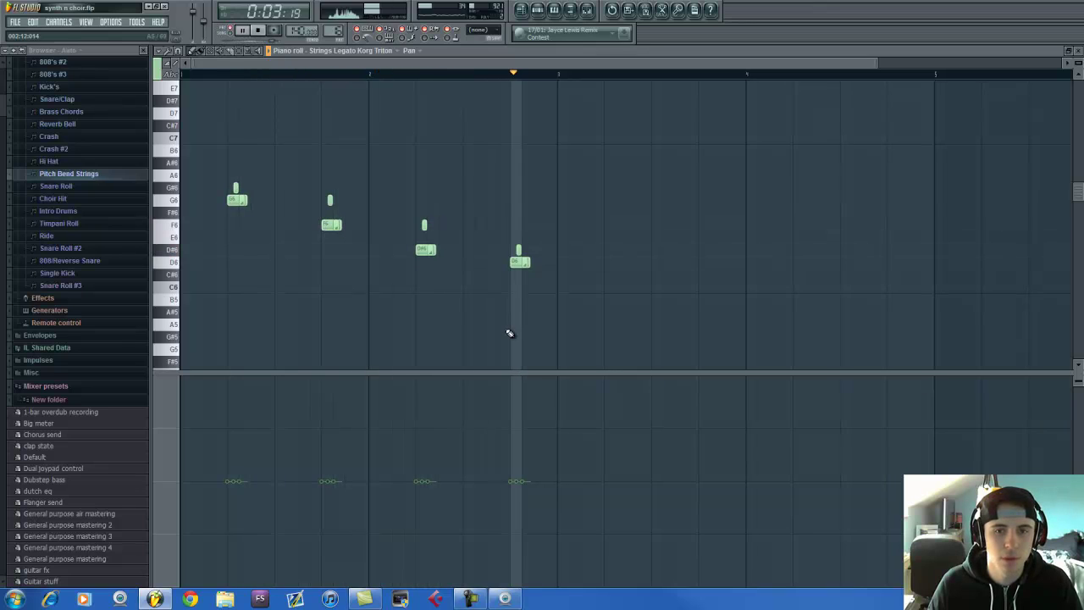
key("space")
Step: Try a C6 note after the last D6 bend at the end of bar 2, play the pattern, and delete the note
left_click(536, 287)
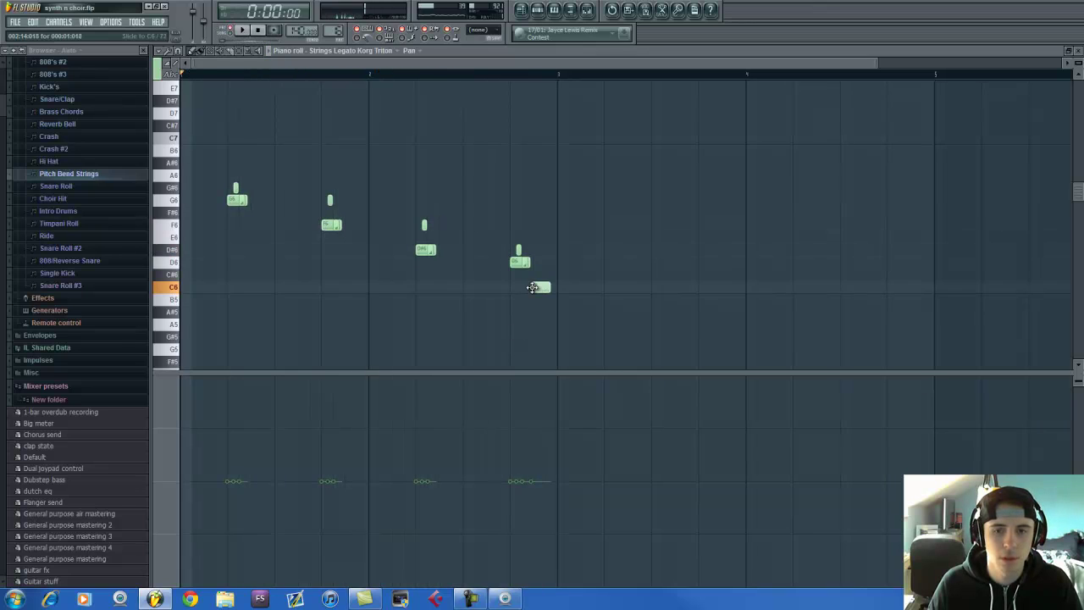
right_click(536, 287)
scroll(540, 292, "up", 2)
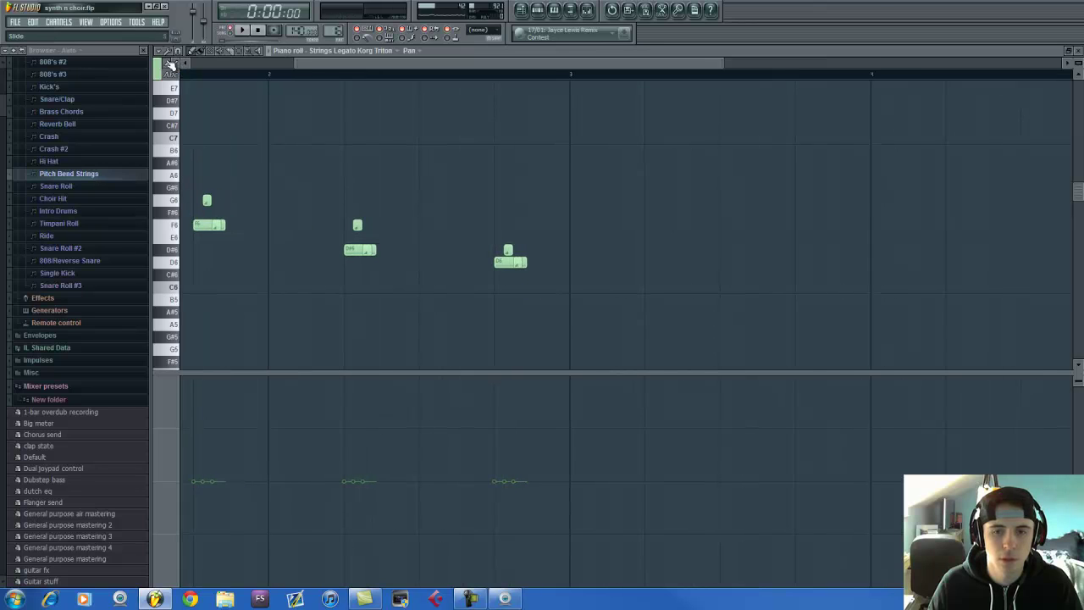
scroll(538, 301, "up", 2)
left_click(518, 287)
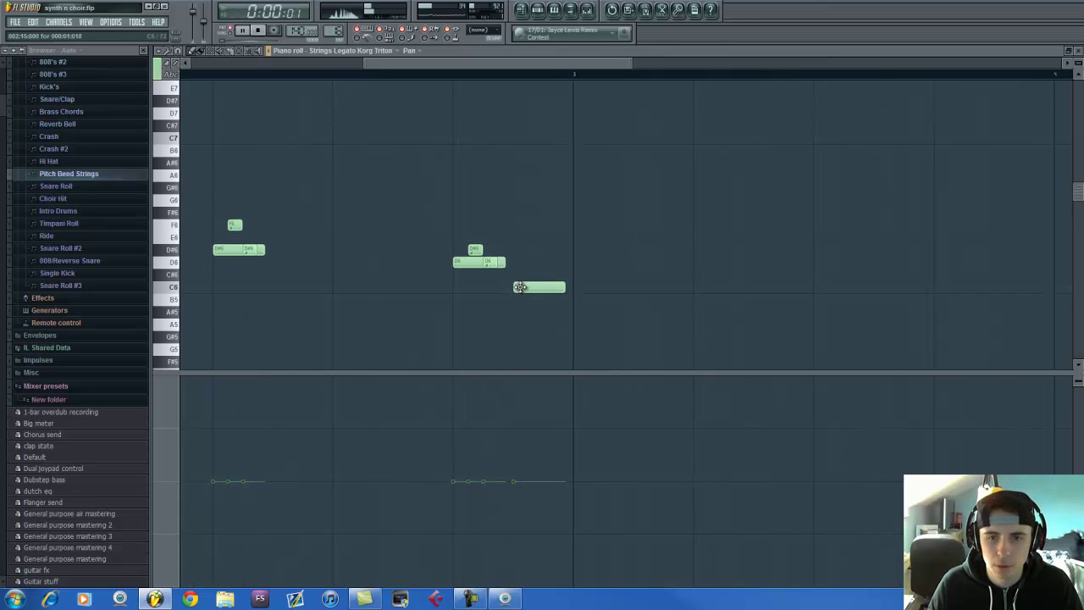
key("space")
scroll(527, 287, "down", 3)
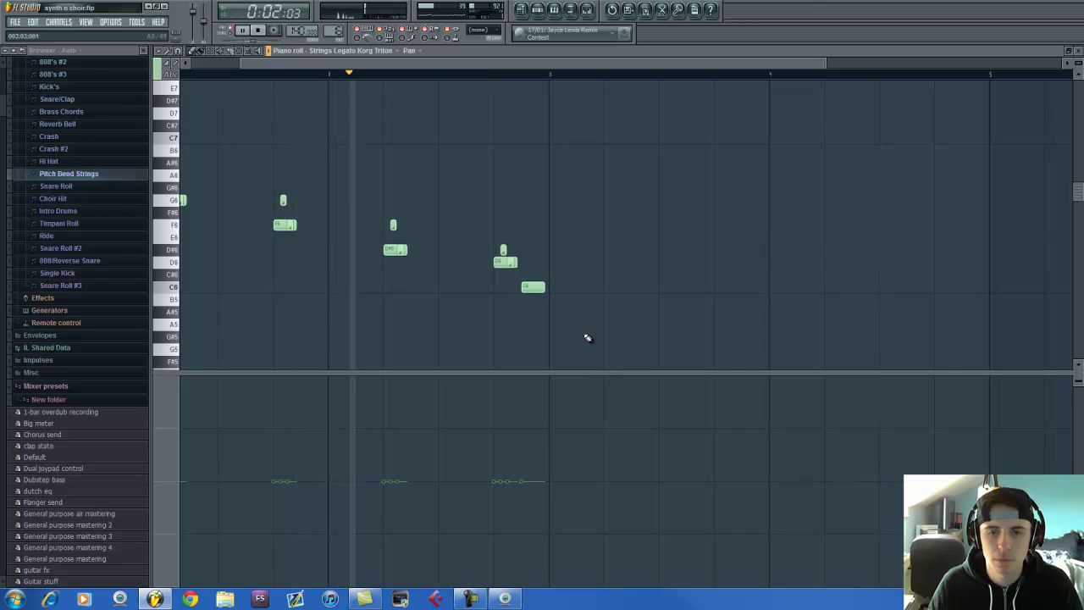
right_click(533, 288)
key("space")
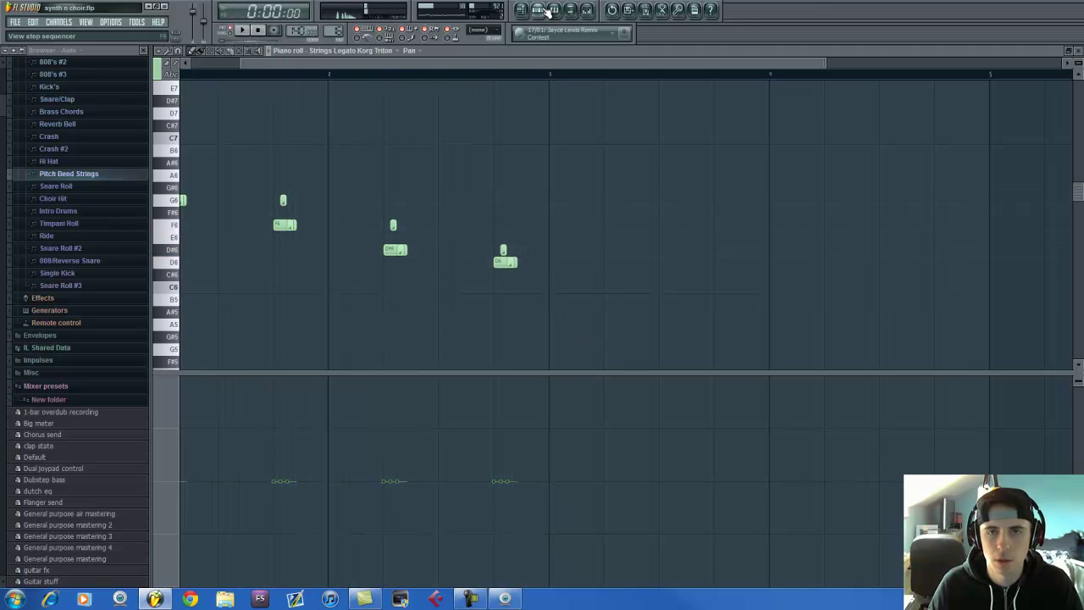
Step: Show where the Pitch Bend Strings pattern is placed in the playlist
left_click(537, 10)
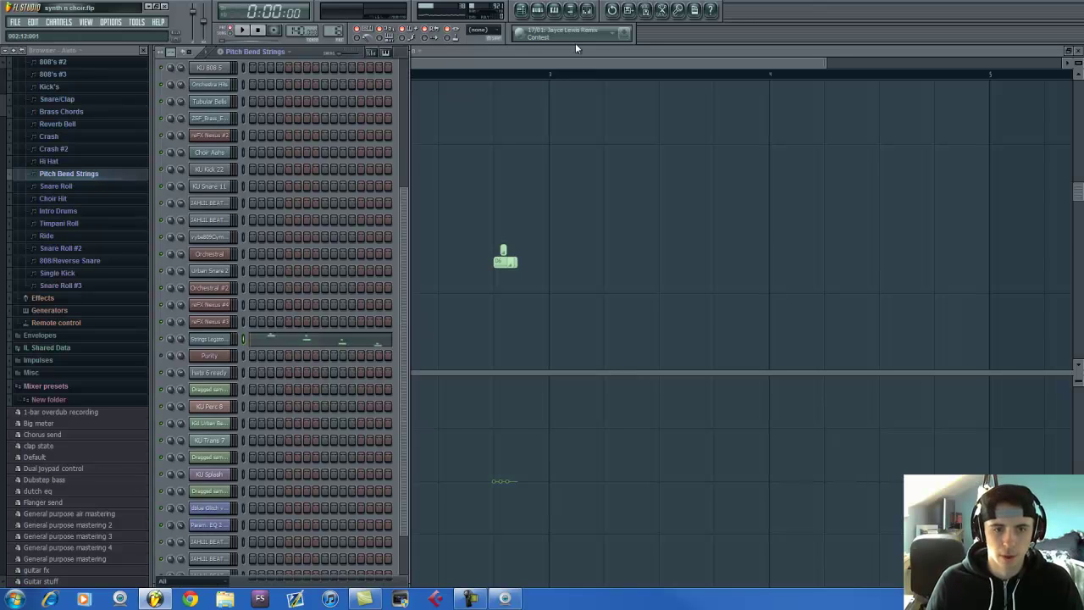
left_click(521, 9)
scroll(381, 434, "down", 5)
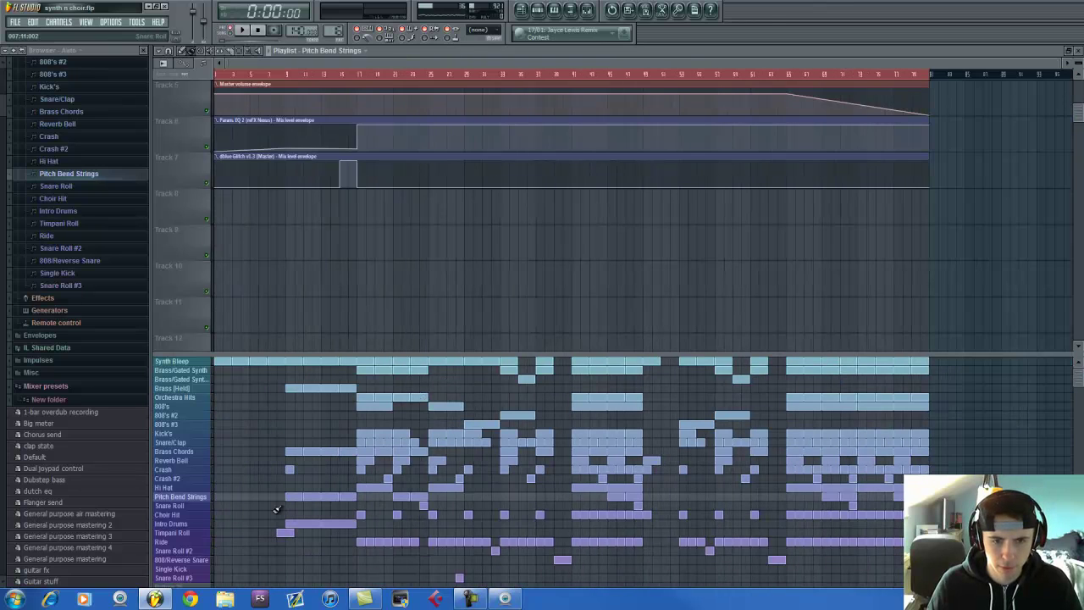
scroll(381, 506, "up", 1)
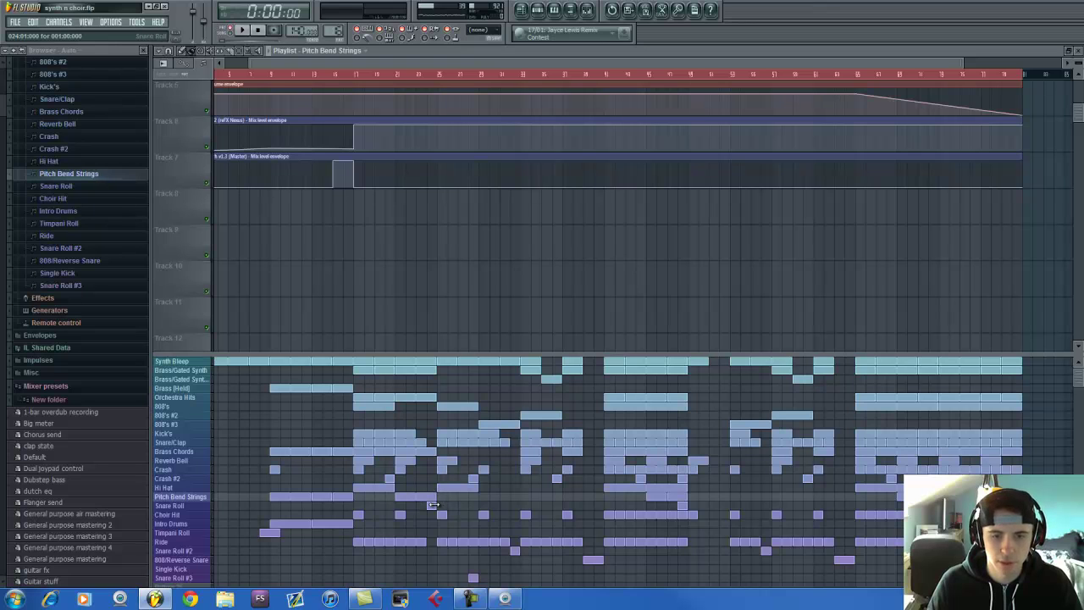
Step: Switch to the Snare Roll pattern, open the Urban Snare 2 notes in the piano roll, and play them
left_click(537, 10)
scroll(334, 28, "down", 1)
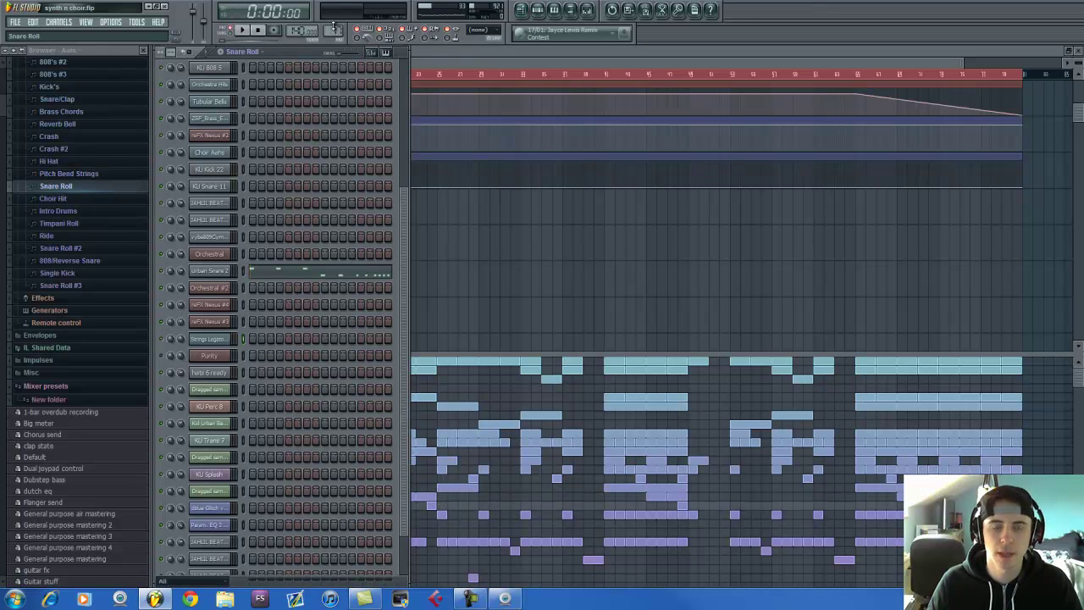
left_click(294, 276)
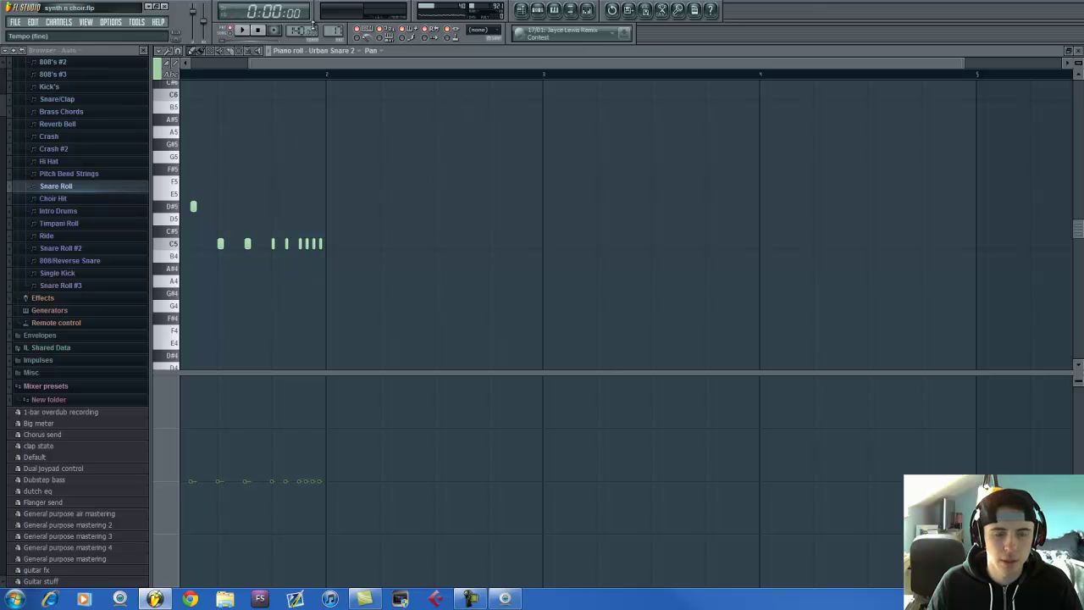
scroll(189, 109, "left", 2)
key("space")
scroll(229, 116, "down", 1)
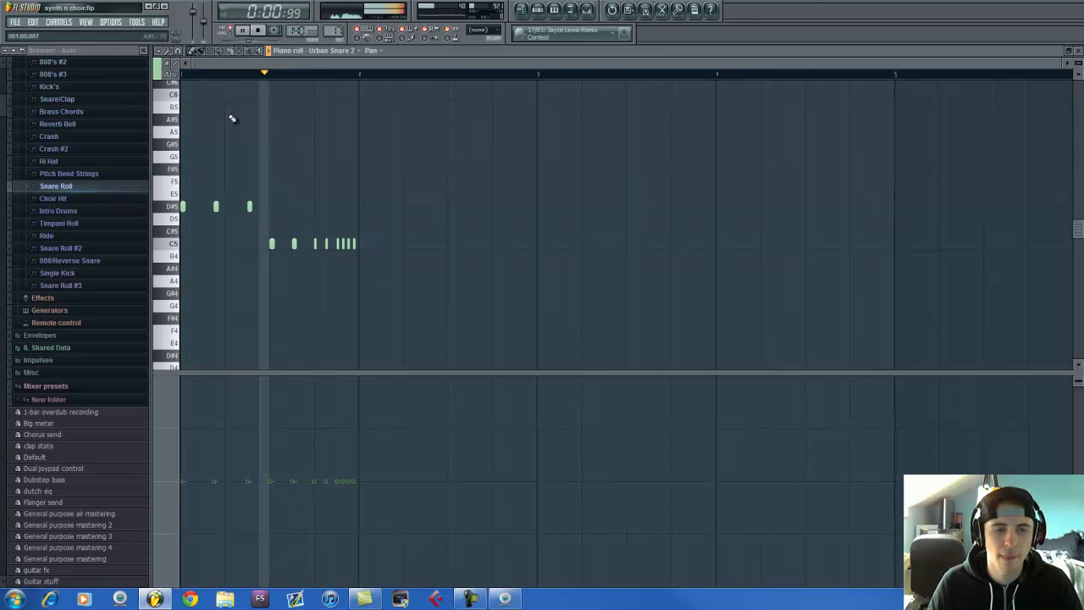
key("space")
Step: Show where the Snare Roll pattern is placed in the playlist
key("F6")
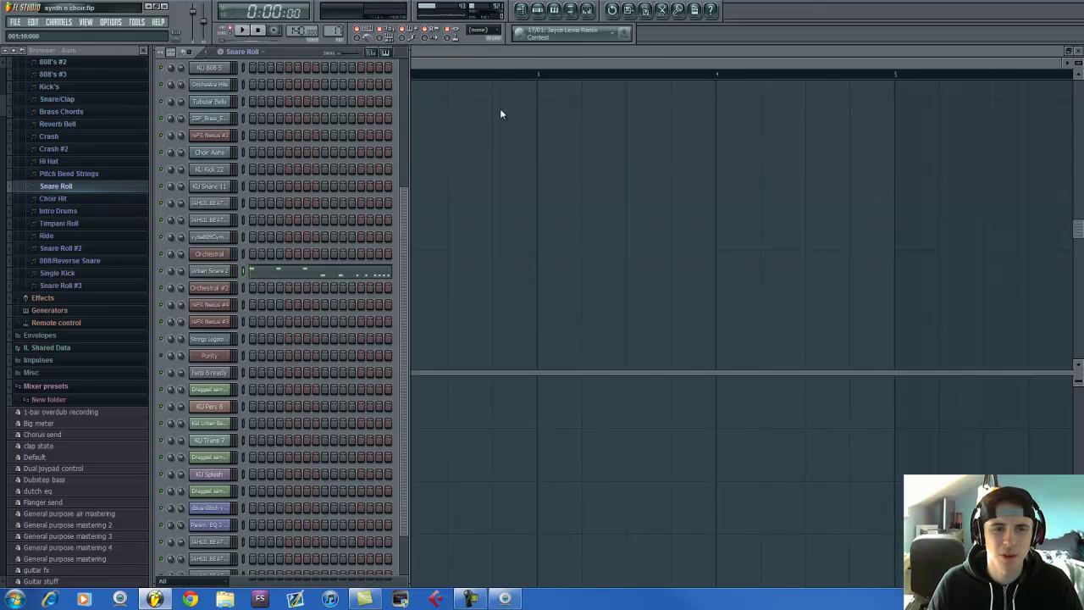
left_click(522, 9)
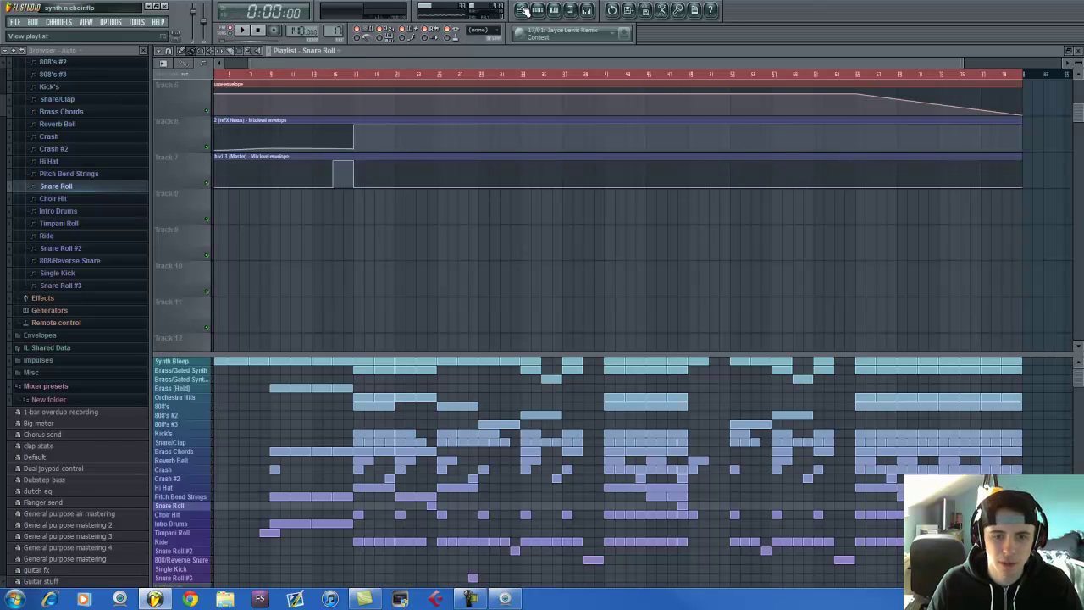
left_click(522, 10)
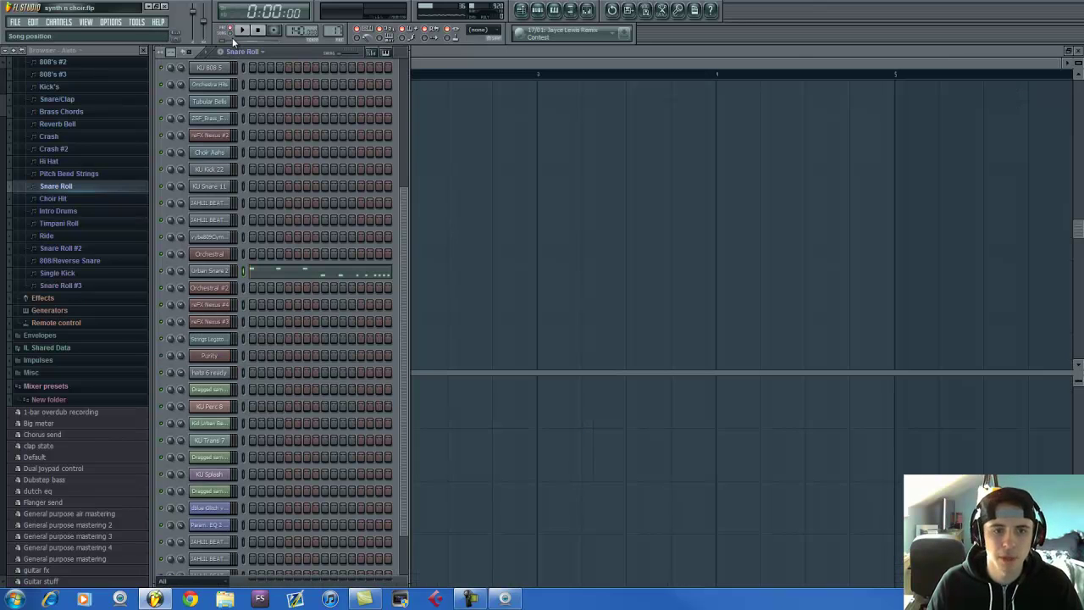
Step: Show the Fruity Parametric EQ 2 curve on the Urban Snare 2 mixer track
left_click(589, 10)
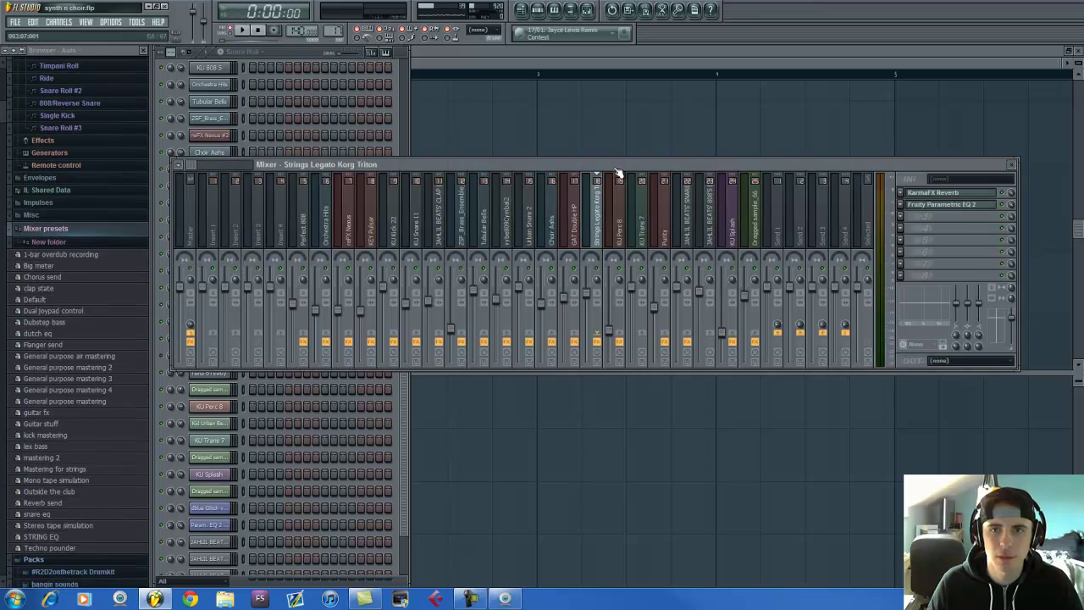
left_click(532, 208)
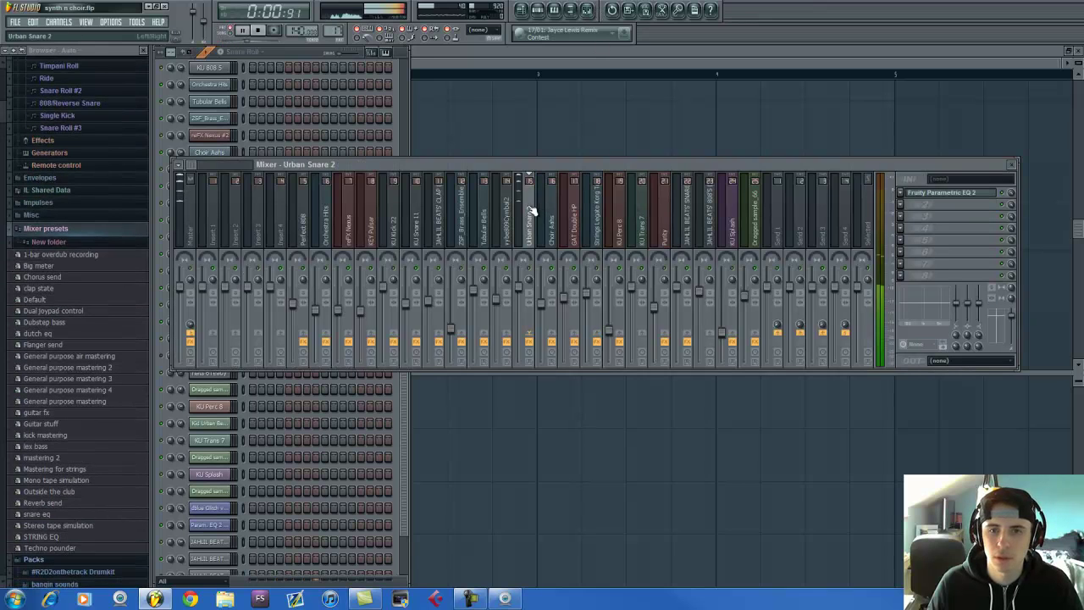
left_click(929, 194)
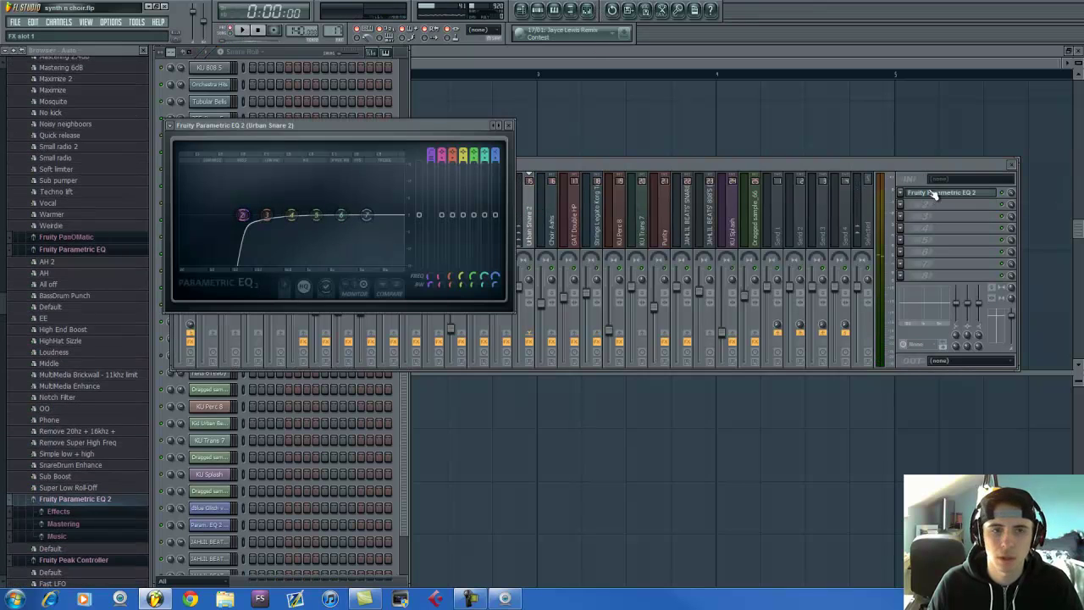
left_click(563, 165)
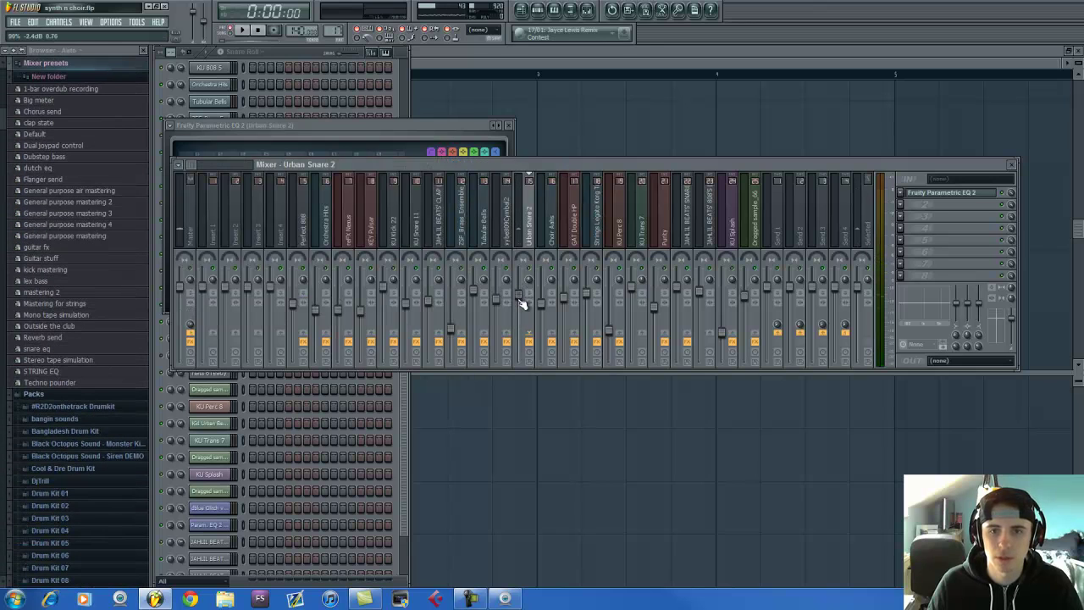
Step: Lower the volume of the Urban Snare 2 mixer track slightly while playing the Snare Roll pattern
key("space")
left_click_drag(518, 300, 518, 304)
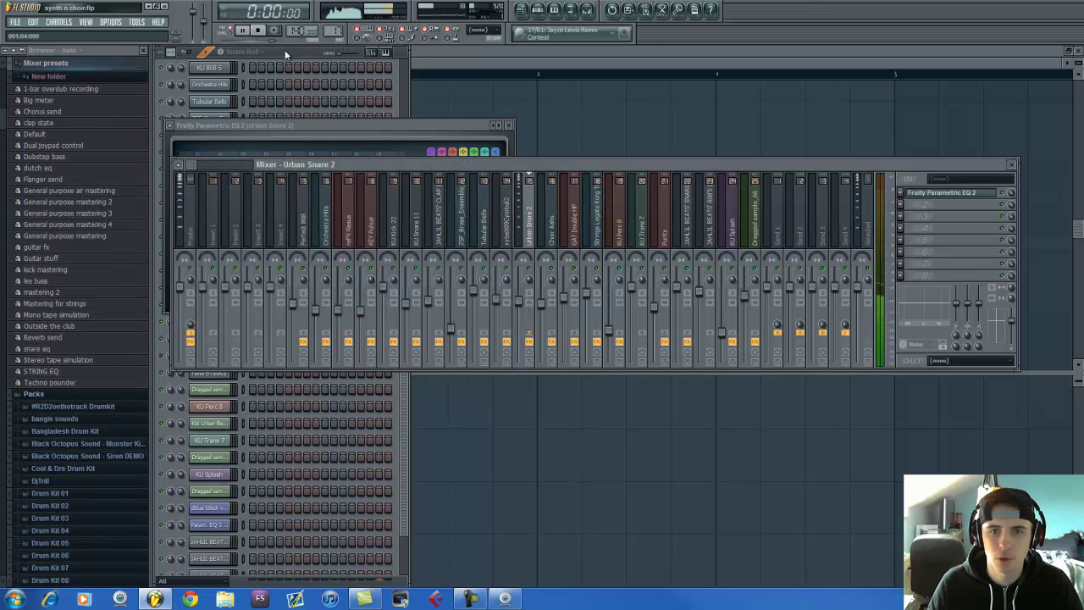
left_click(285, 52)
key("space")
Step: Switch to the Choir Hit pattern and show the Classical Choir 1 preset in reFX Nexus #2
scroll(336, 27, "up", 1)
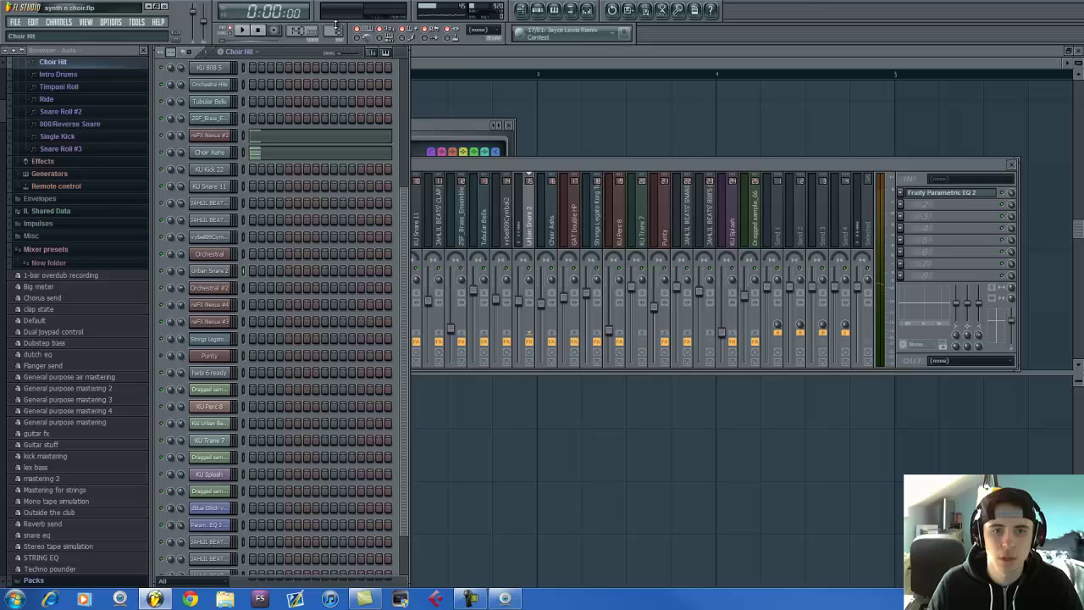
left_click(223, 135)
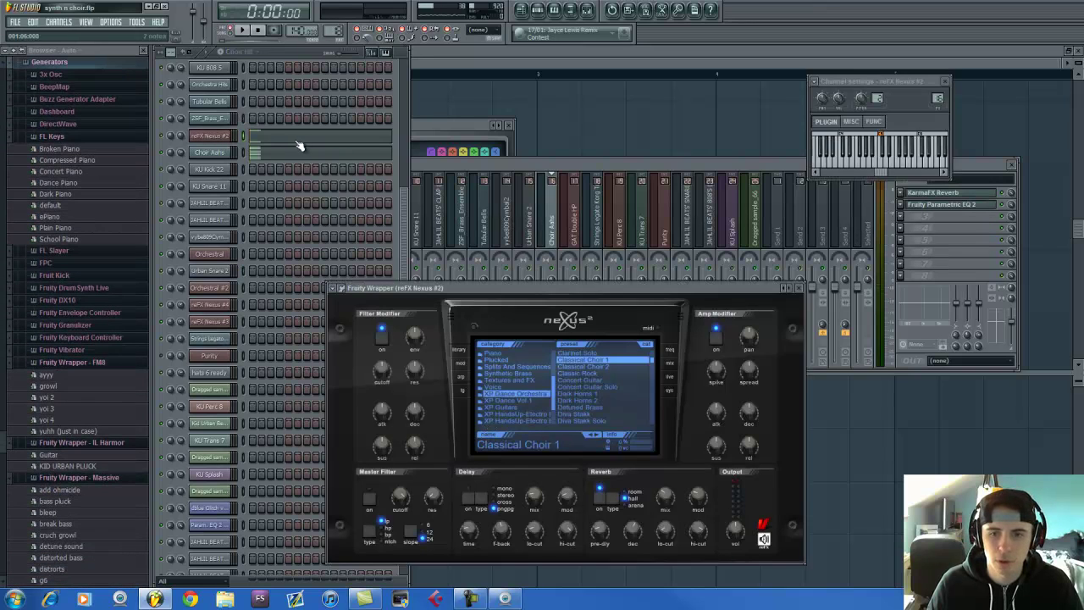
left_click(173, 155)
left_click(217, 139)
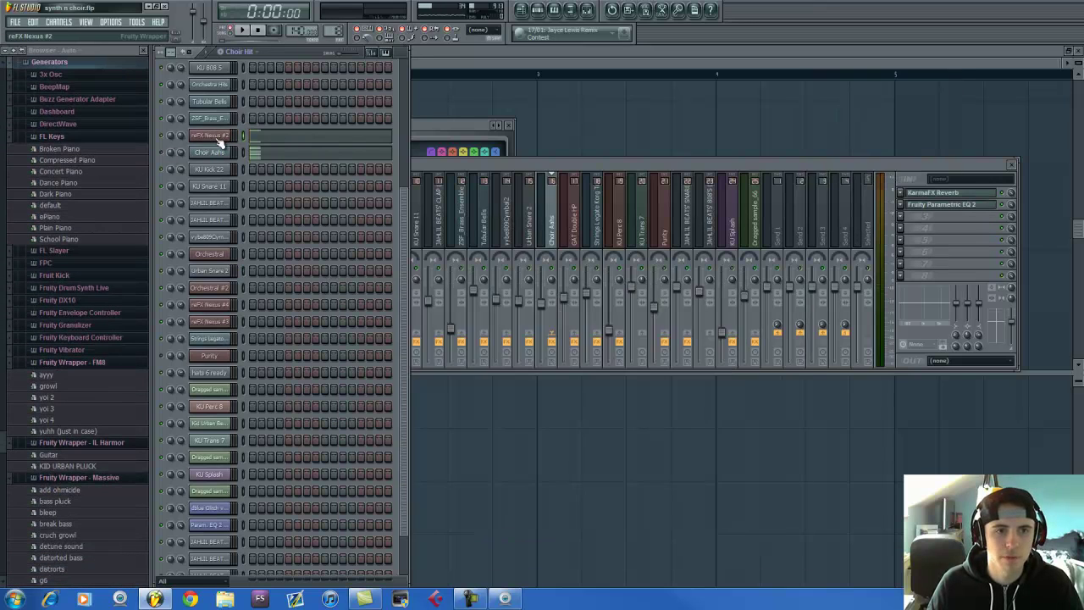
left_click(217, 139)
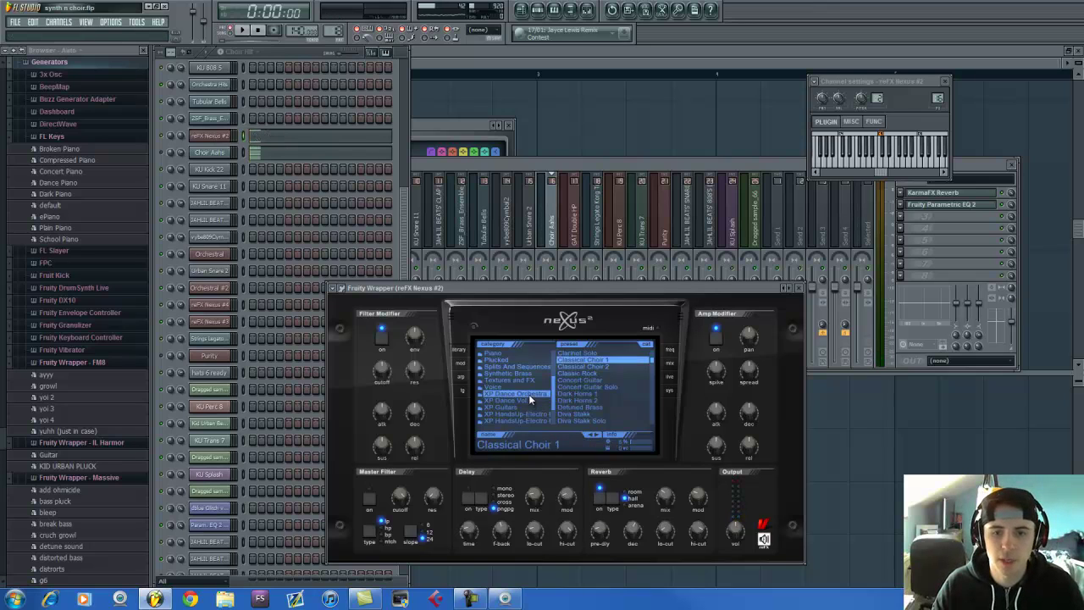
Step: Open the reFX Nexus #2 notes of the Choir Hit pattern in the piano roll and play them
left_click(298, 140)
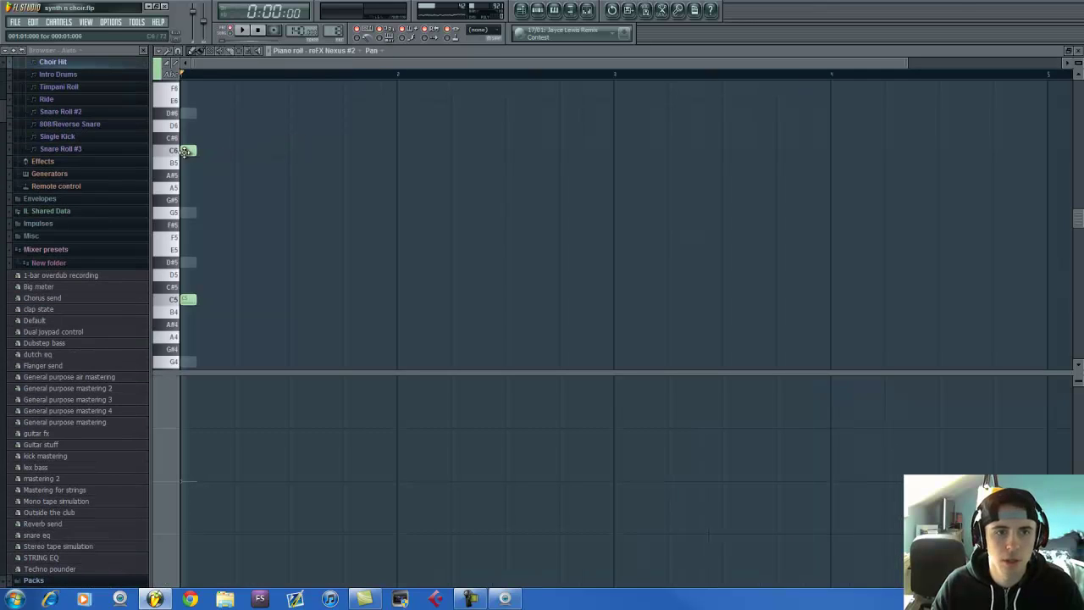
key("space")
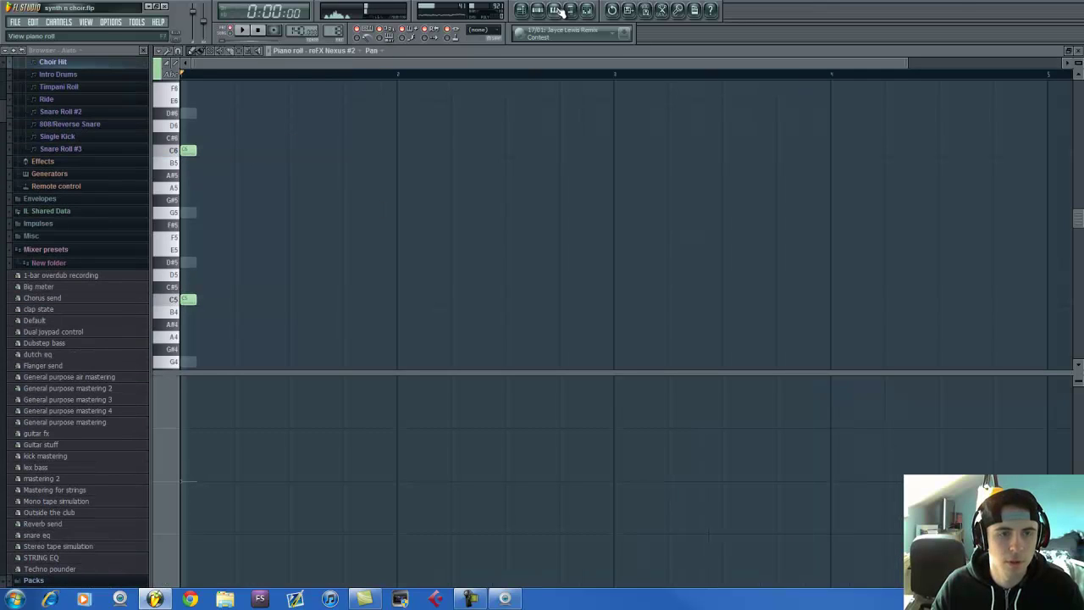
key("F6")
key("space")
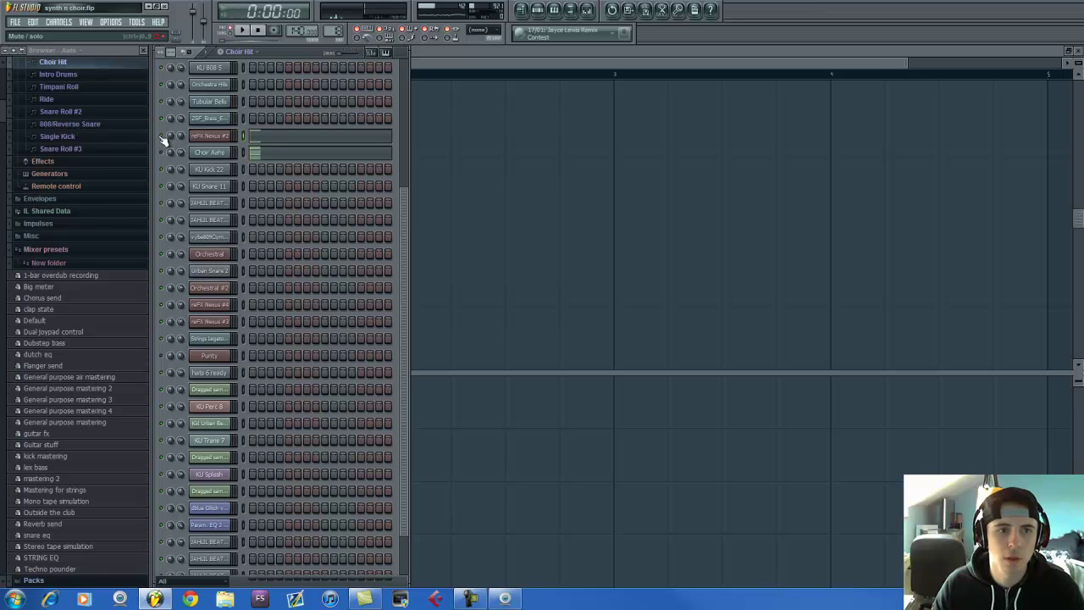
Step: Audition the Choir Aahs chord in the piano roll and play the whole Choir Hit pattern from the step sequencer
left_click(265, 158)
key("super")
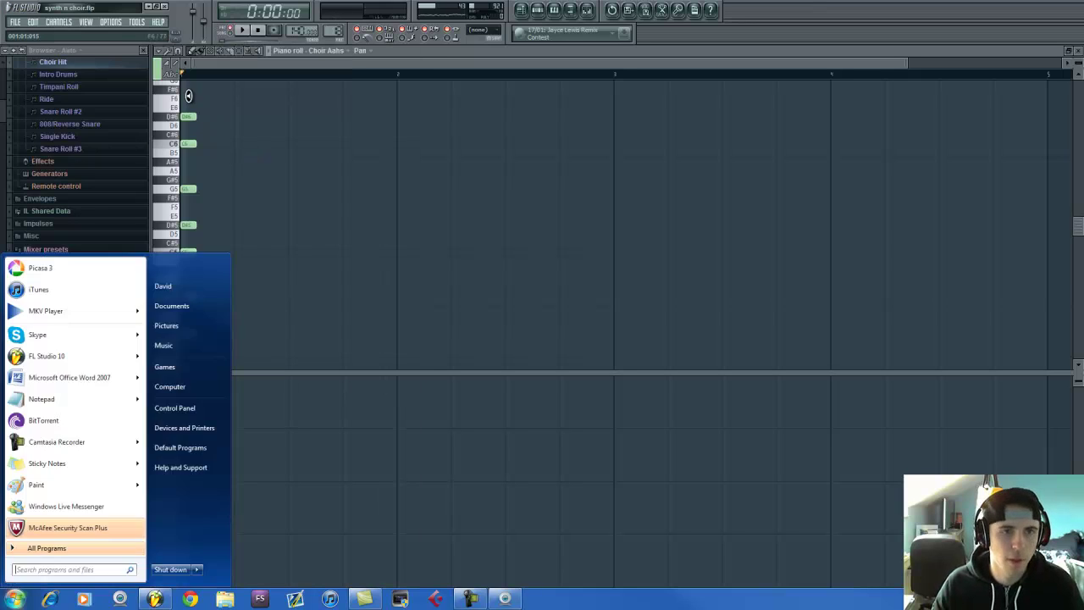
right_click(188, 96, "alt")
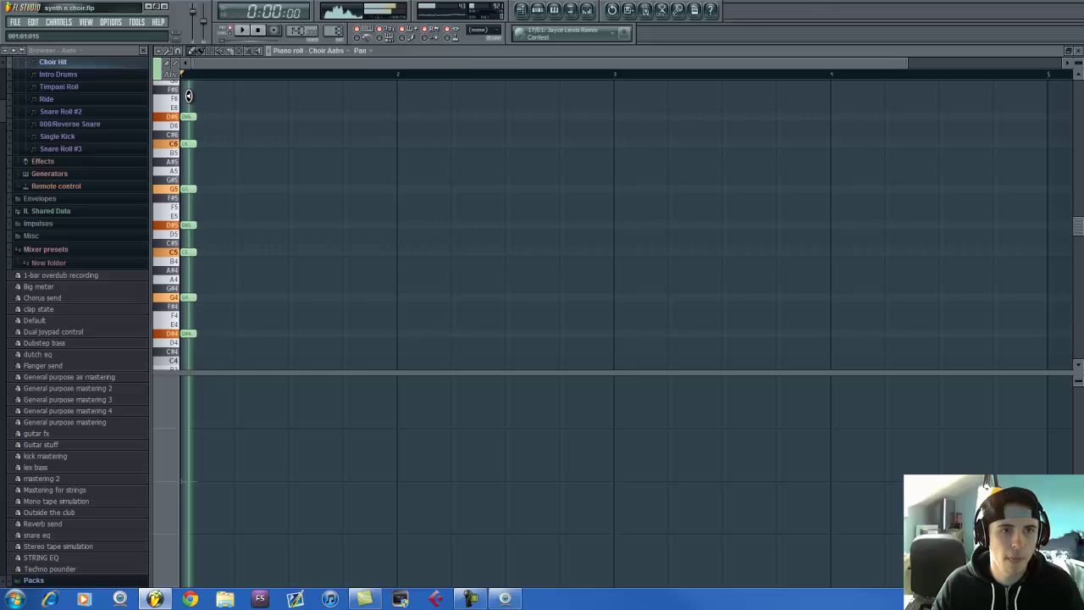
left_click(537, 11)
key("space")
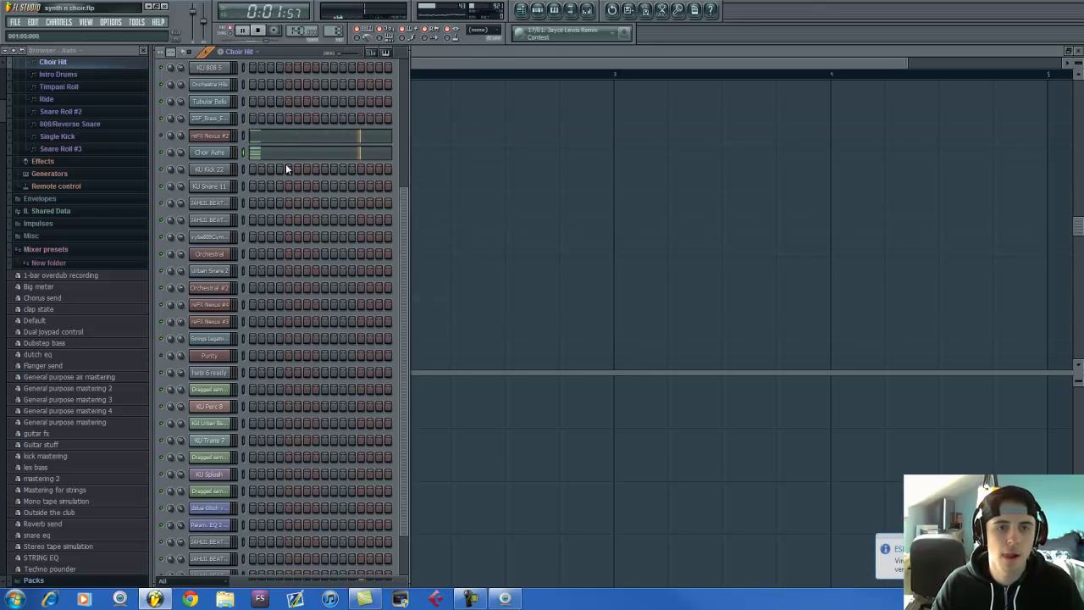
Step: Show the Choir Aahs channel settings and the KarmaFX Reverb on its mixer track
left_click(211, 153)
key("space")
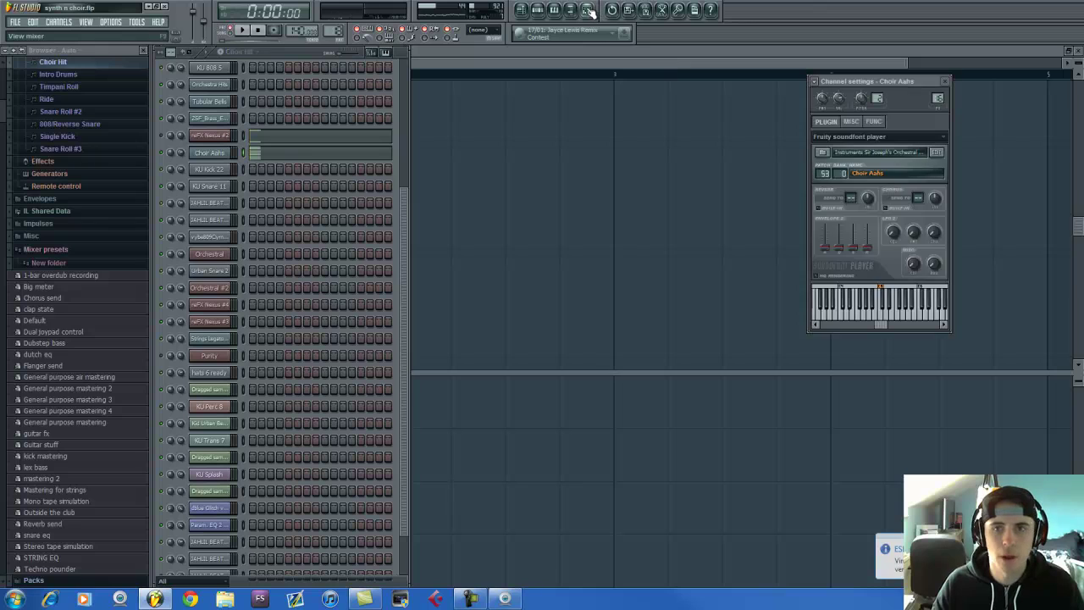
left_click(593, 12)
left_click(942, 195)
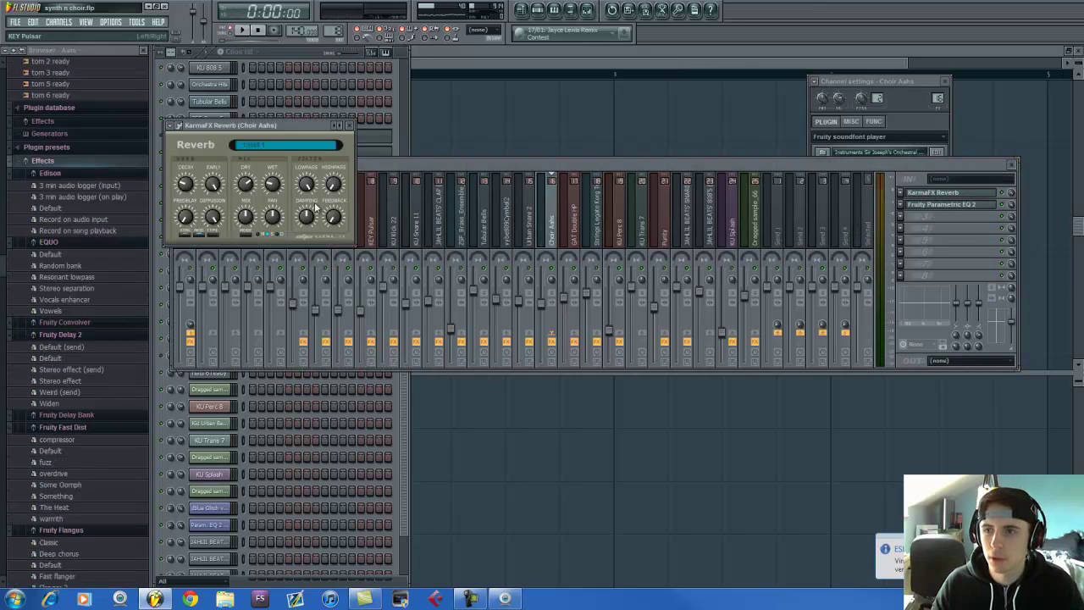
Step: Play the Choir Hit pattern once more from the step sequencer
left_click(291, 52)
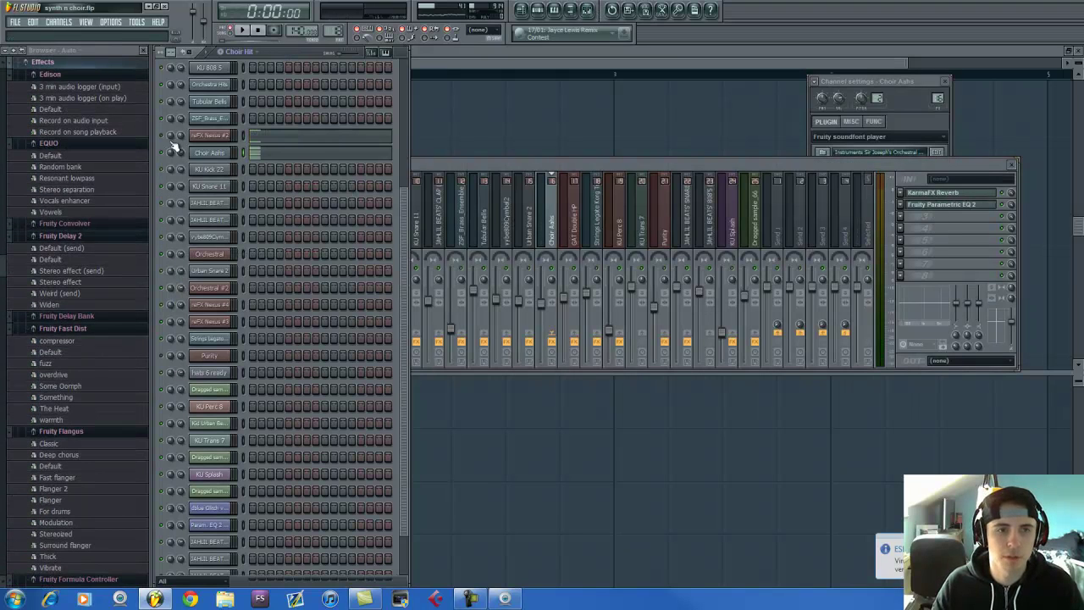
key("space")
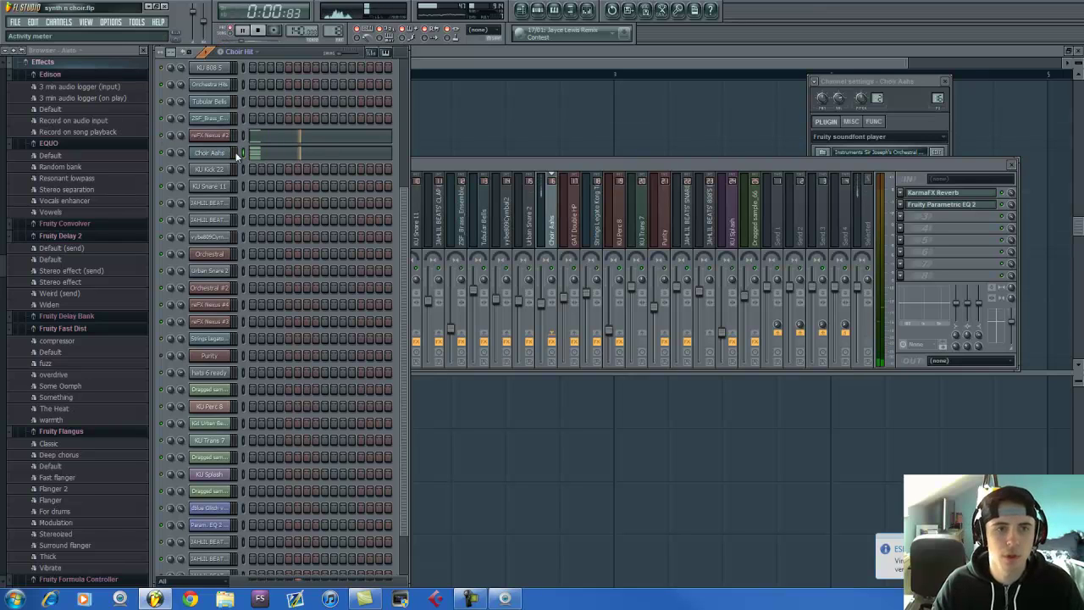
key("space")
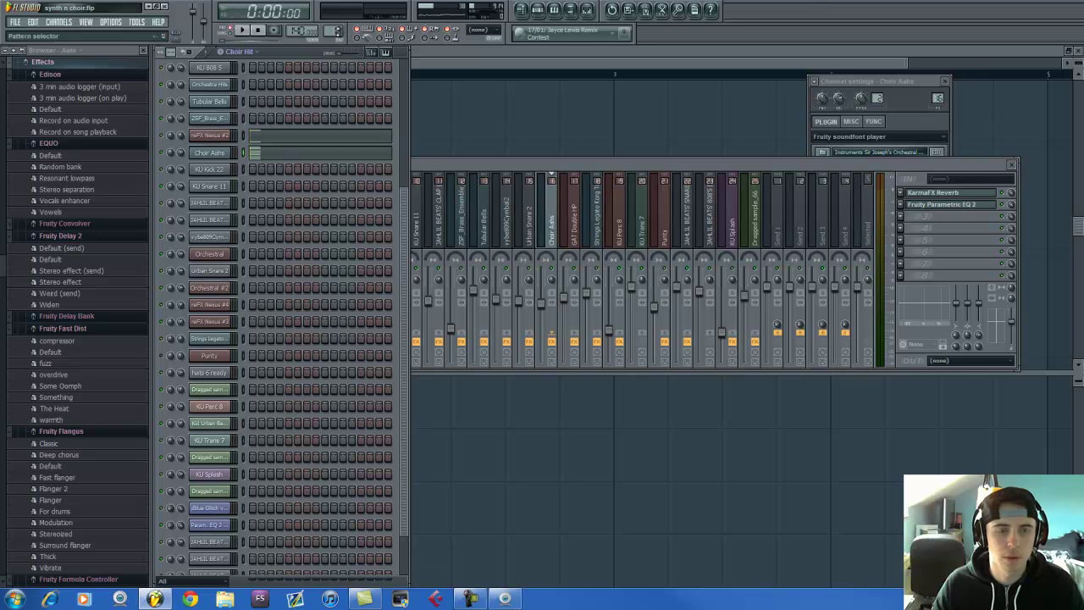
Step: Switch to the Intro Drums pattern and show the Marching Kit in Orchestral #2, keeping the pattern's notes uncovered
scroll(339, 25, "up", 1)
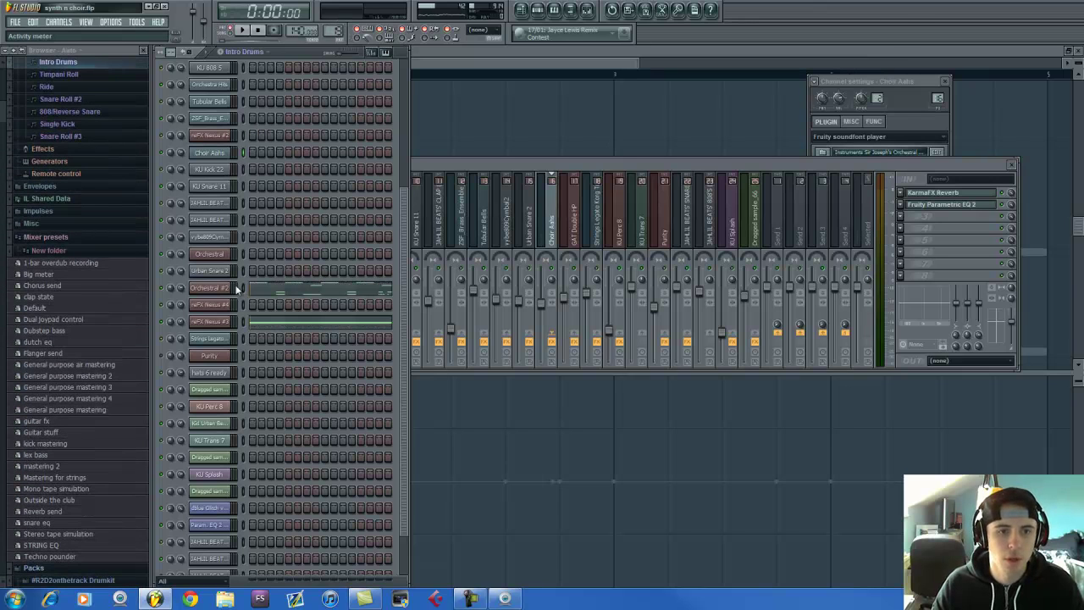
left_click(225, 288)
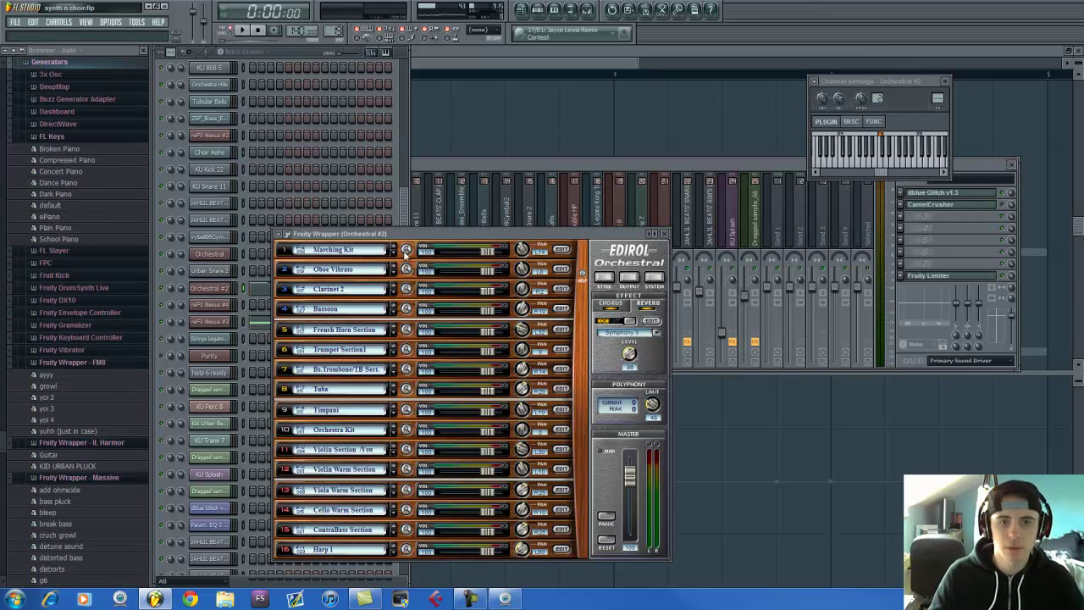
left_click_drag(408, 233, 509, 223)
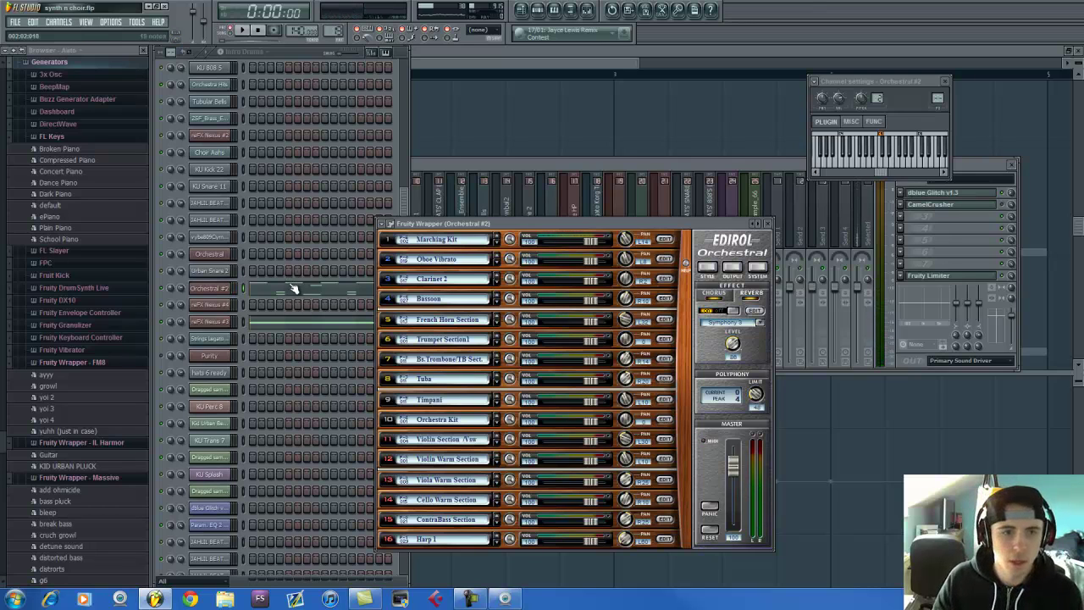
left_click_drag(506, 224, 596, 206)
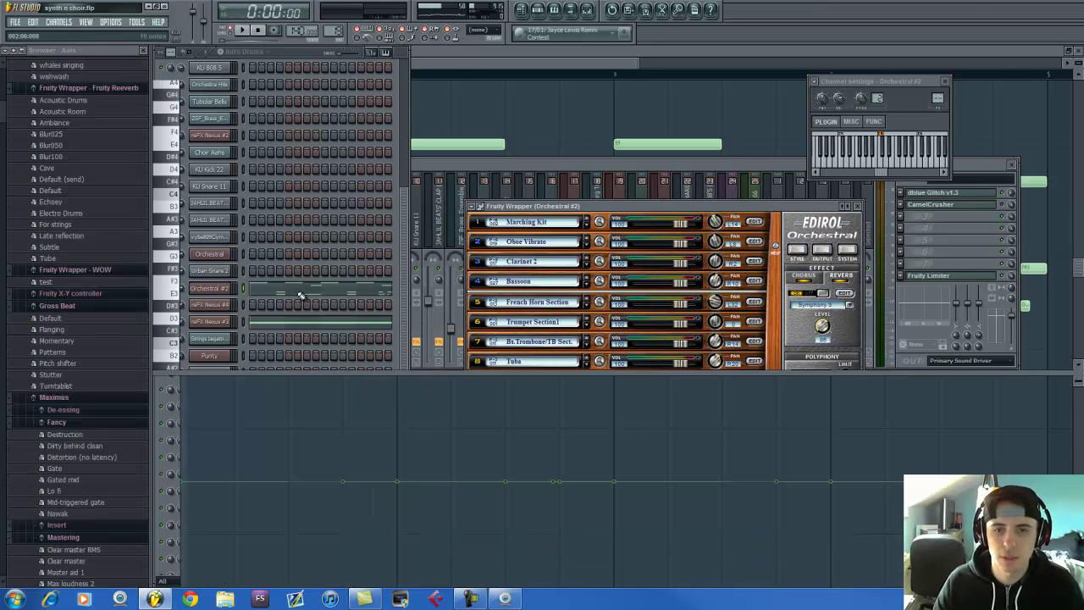
Step: Show the Orchestral #2 notes of the Intro Drums pattern in the piano roll and play the pattern
left_click(300, 295)
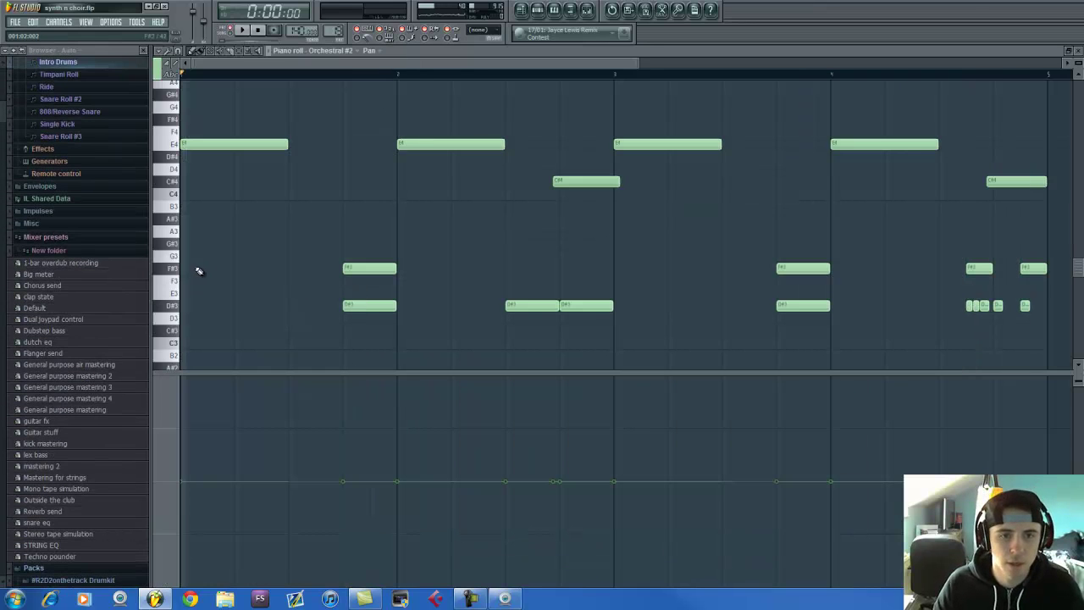
left_click(536, 11)
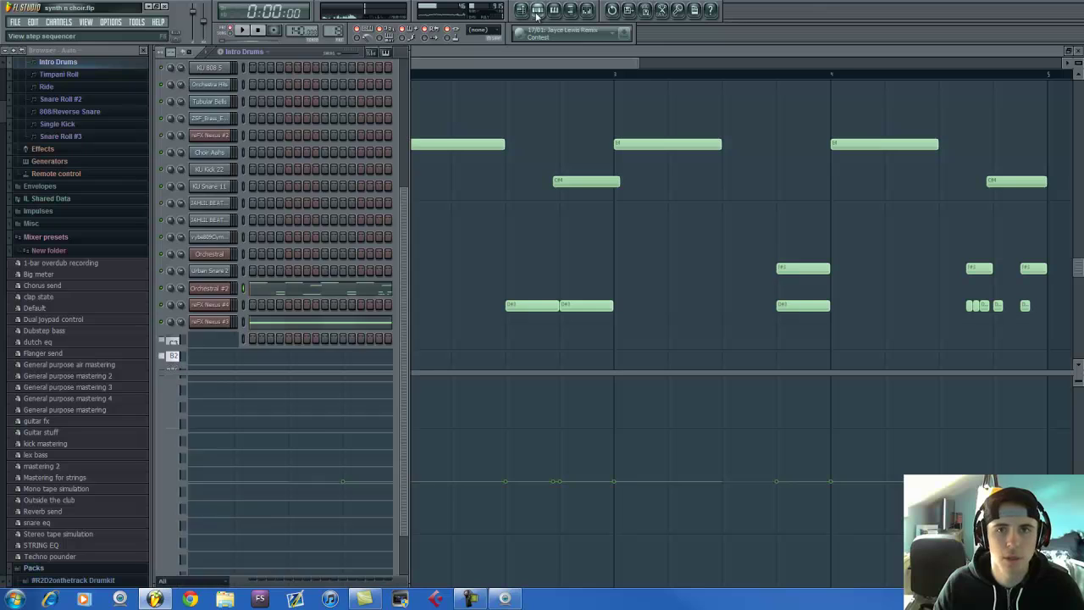
key("space")
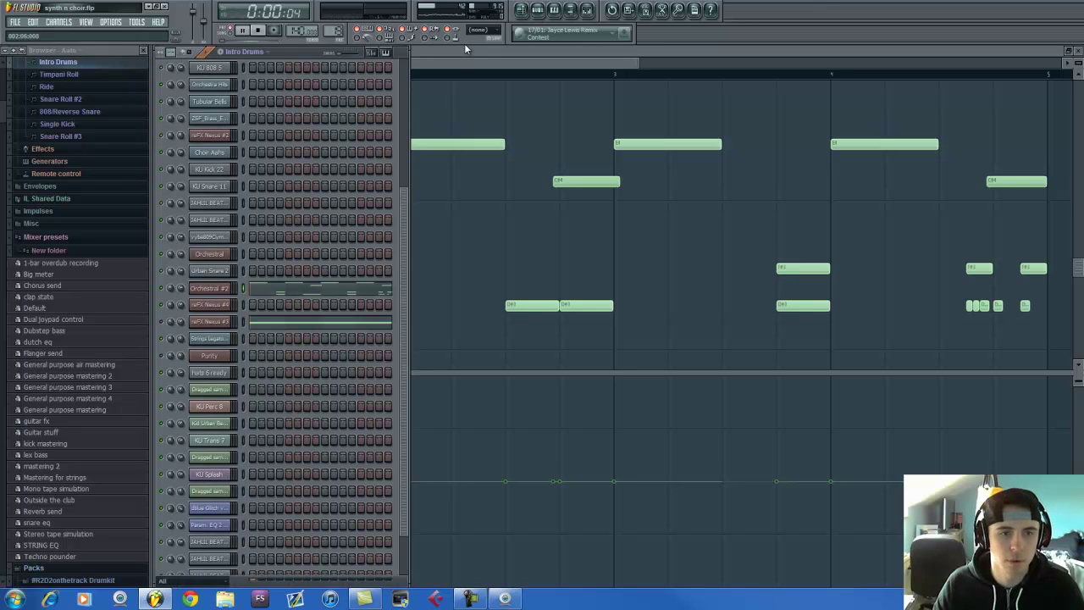
left_click(457, 62)
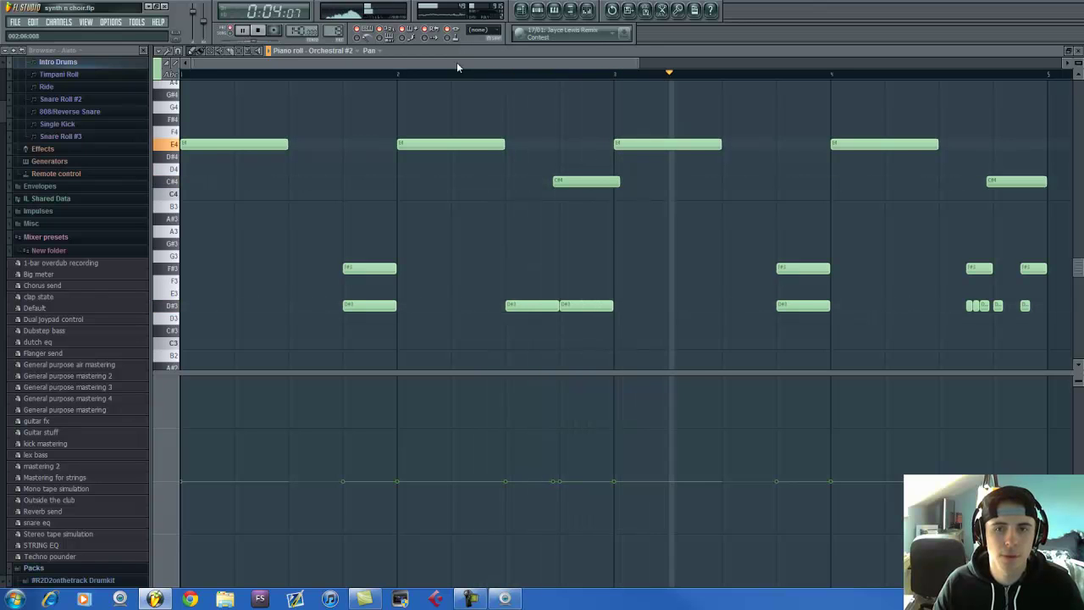
scroll(464, 77, "down", 1)
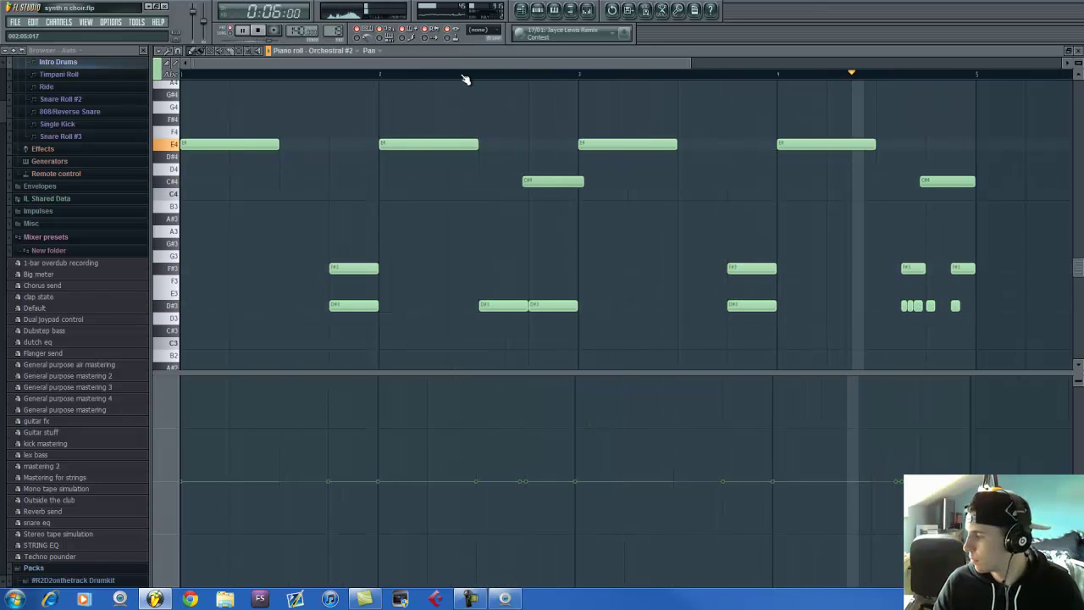
key("F6")
key("space")
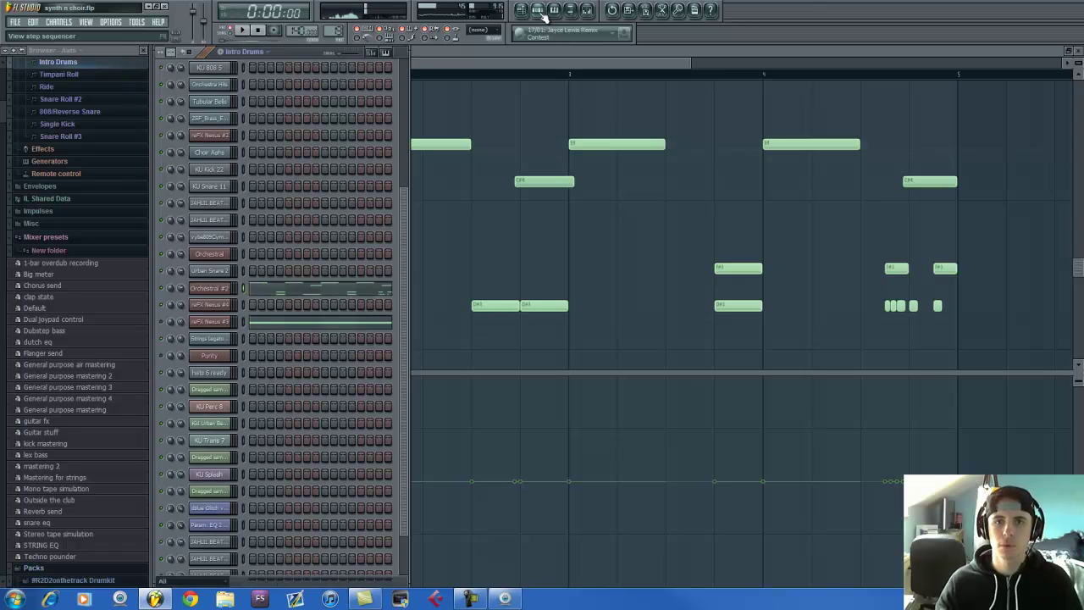
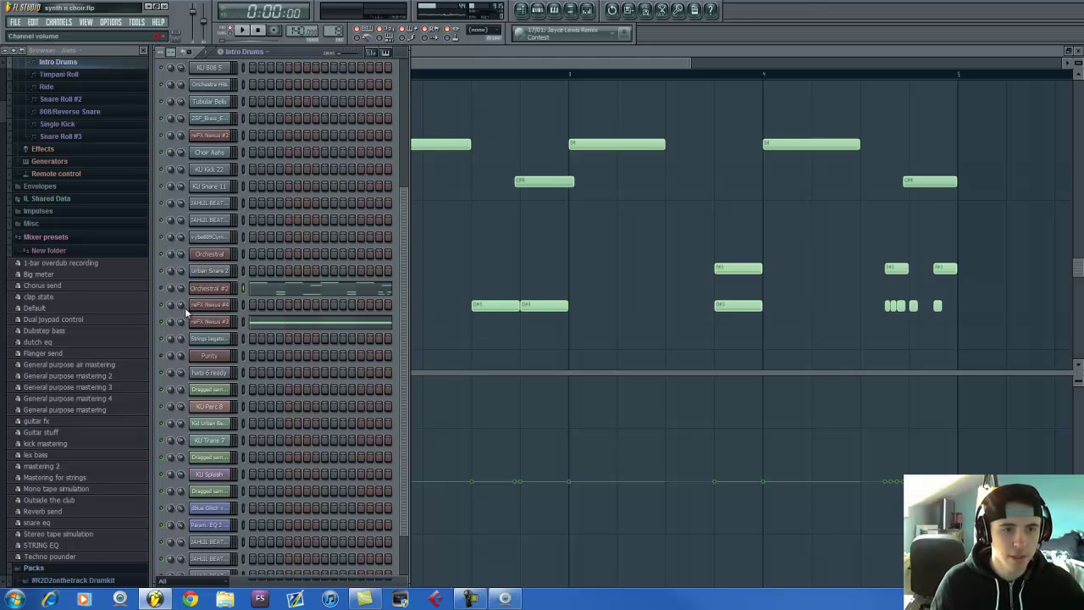
Step: Show the Imperial March preset in reFX Nexus #3 and bring up the mixer behind the step sequencer
left_click(212, 322)
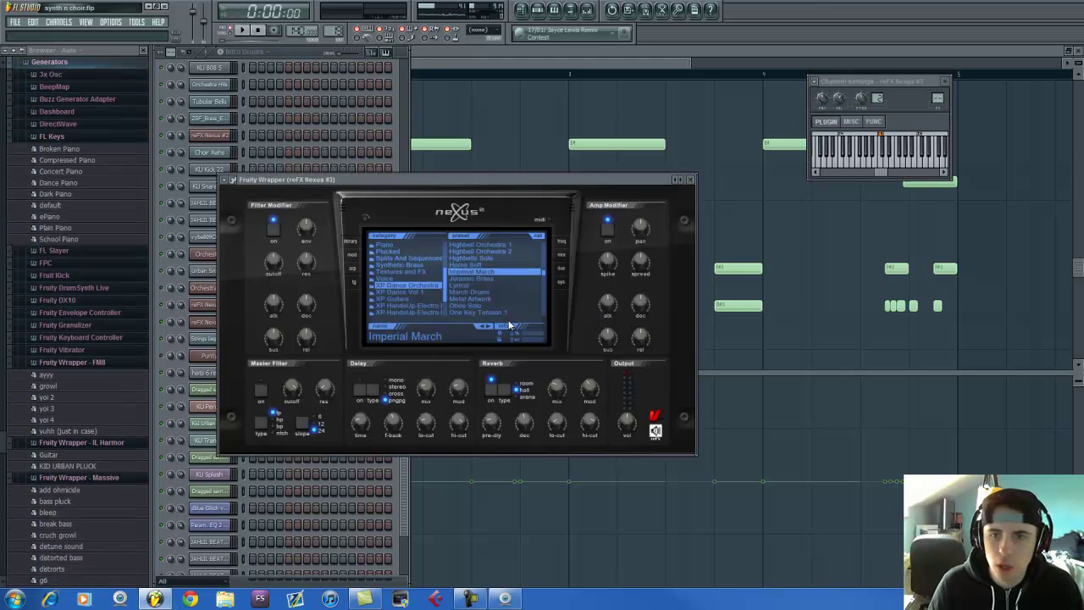
left_click(298, 107)
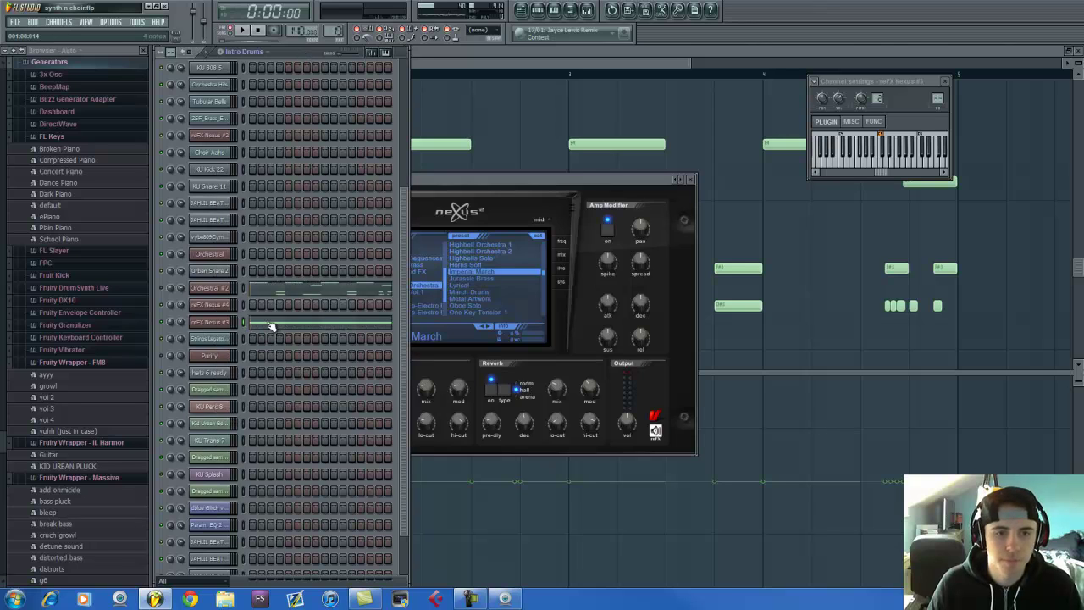
left_click(587, 9)
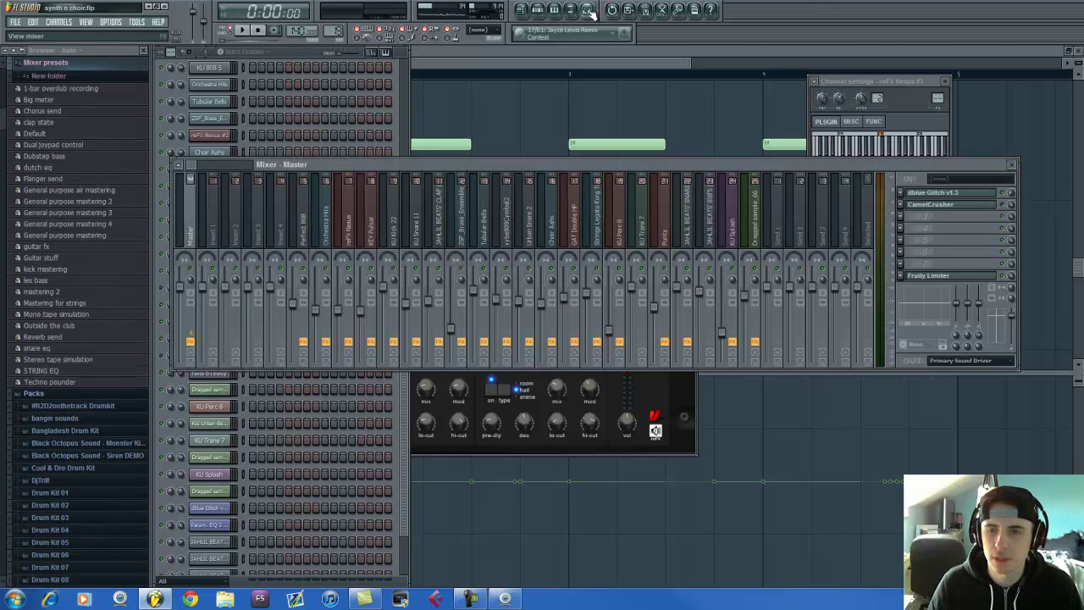
left_click(298, 48)
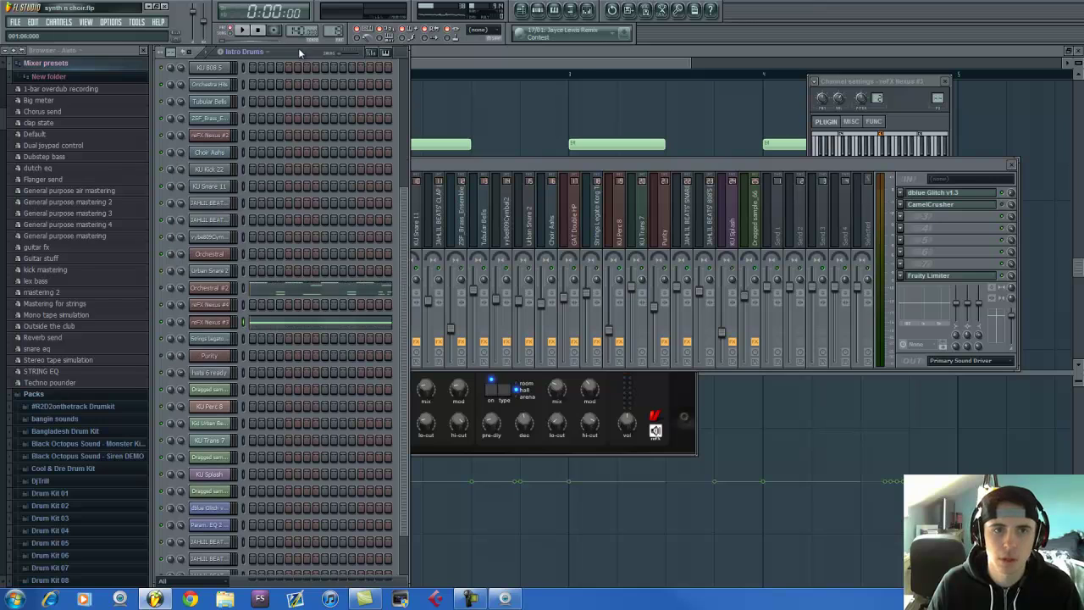
Step: Reopen reFX Nexus #3, dismiss its error dialog and shift the mixer window slightly
left_click(216, 327)
left_click(216, 329)
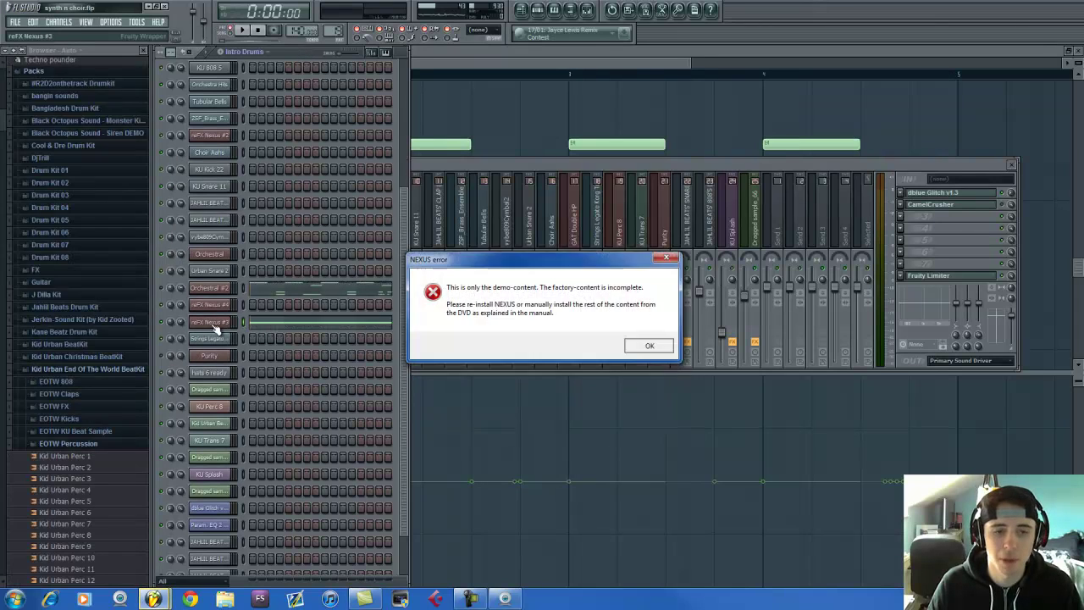
left_click(648, 343)
left_click_drag(658, 161, 665, 160)
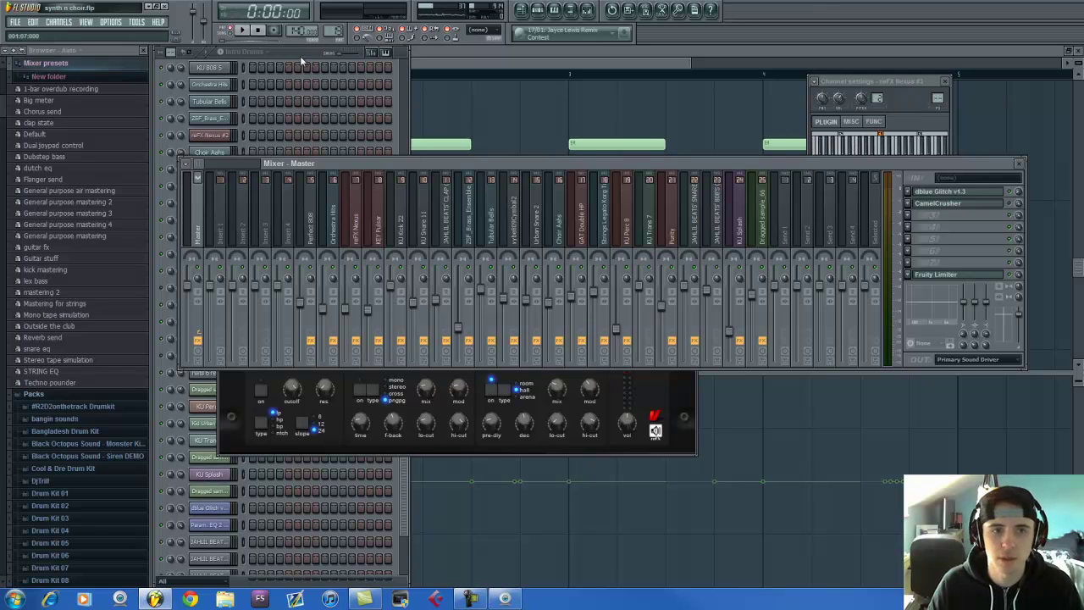
Step: Play the Intro Drums pattern twice from the step sequencer to hear Orchestral #2 and reFX Nexus #3 together
left_click(300, 56)
key("space")
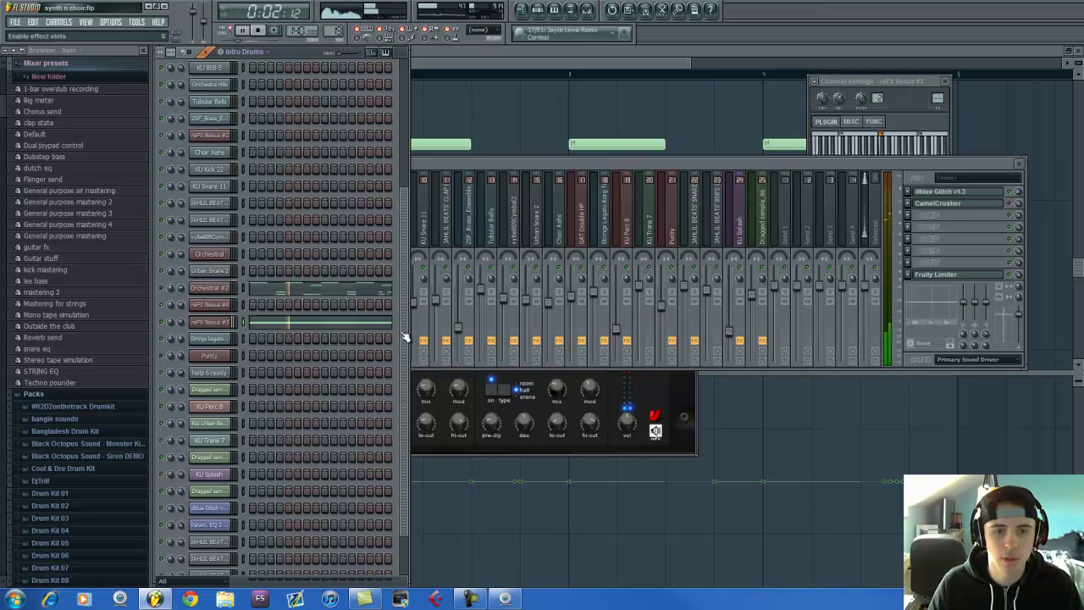
key("space")
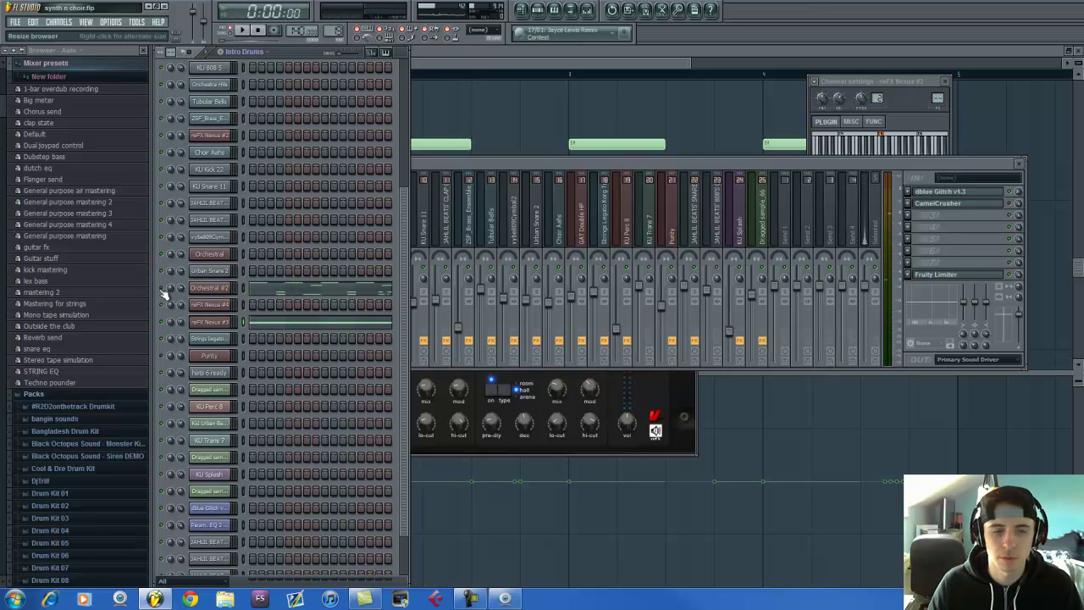
key("space")
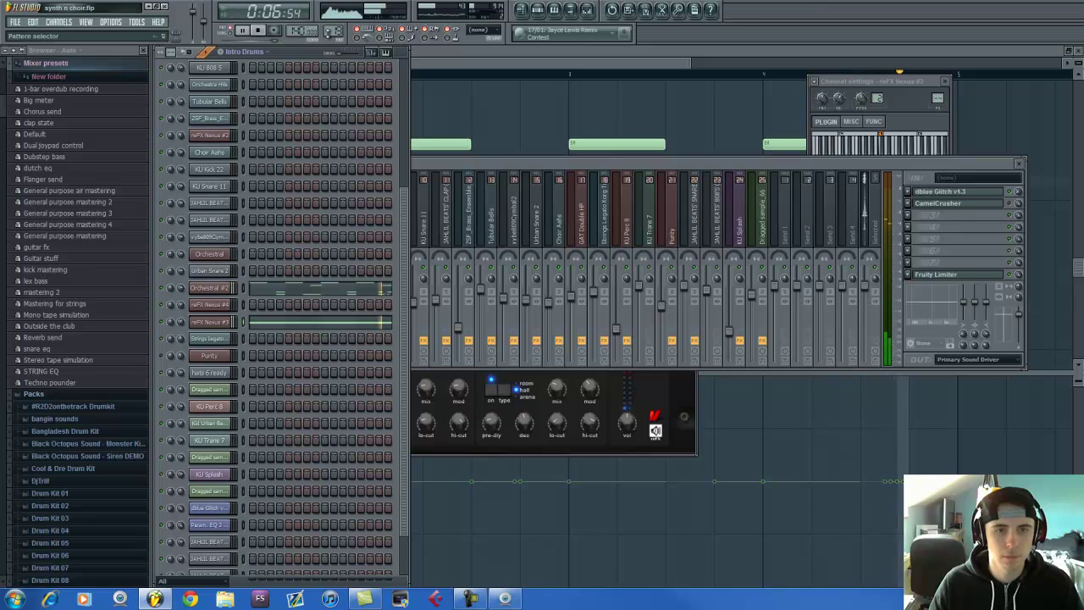
key("space")
Step: Switch to the Timpani Roll pattern, show the Timpani Hit preset in reFX Nexus #4 and audition its C5 note
left_click_drag(335, 32, 334, 26)
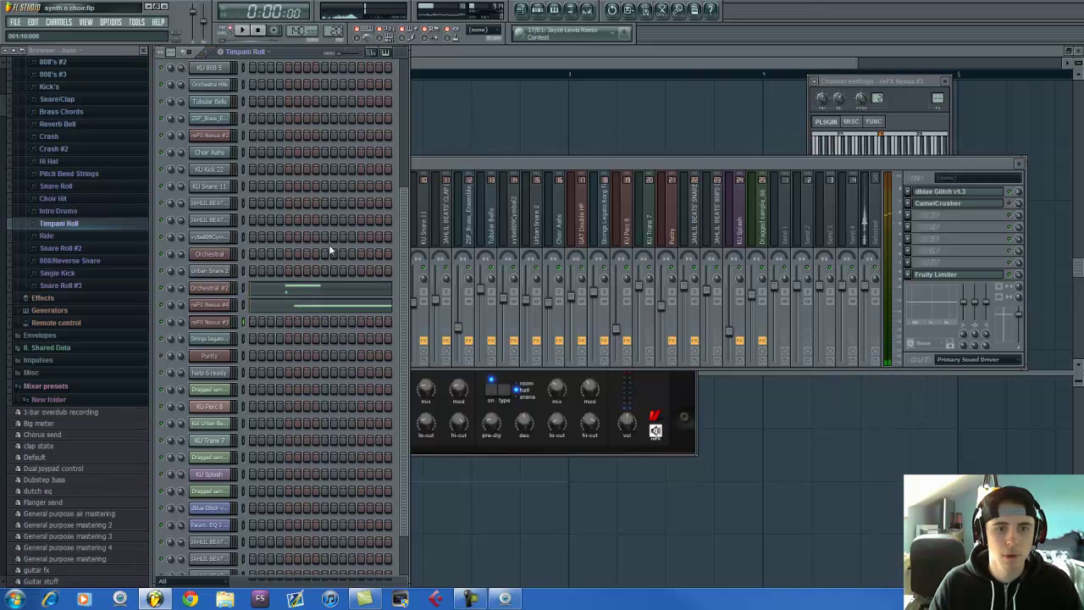
scroll(347, 285, "down", 1)
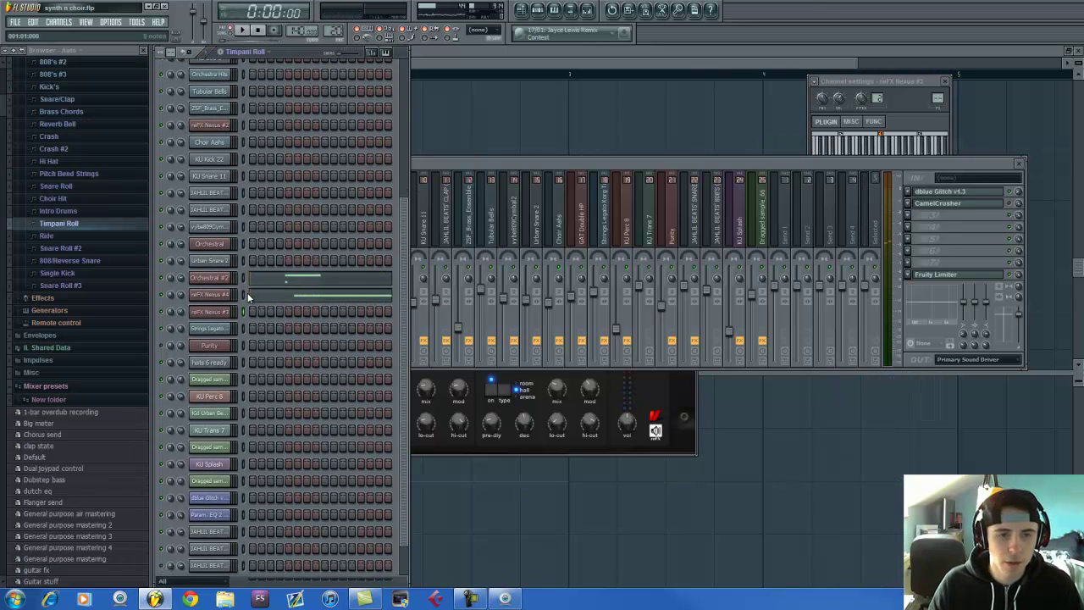
left_click(209, 294)
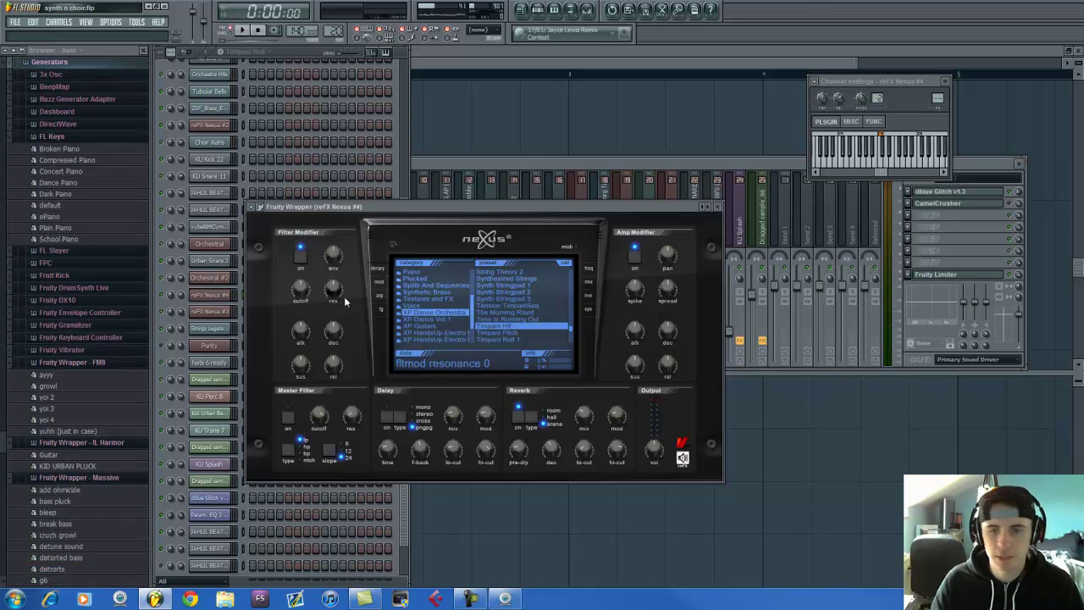
key("z")
key("z")
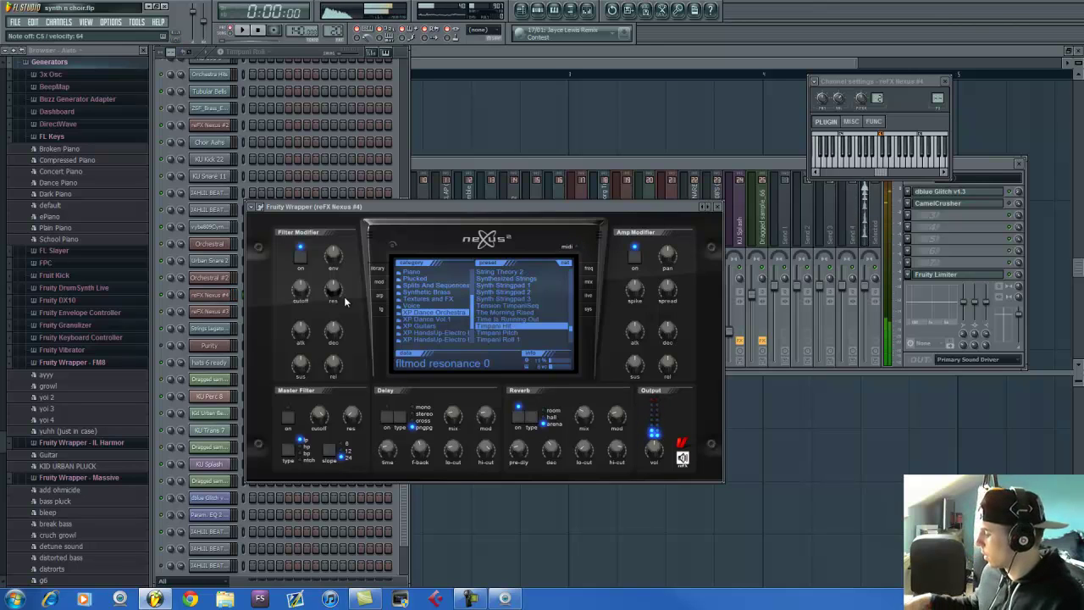
Step: Open the reFX Nexus #4 notes of the Timpani Roll pattern in the piano roll and display their note velocities
left_click(299, 179)
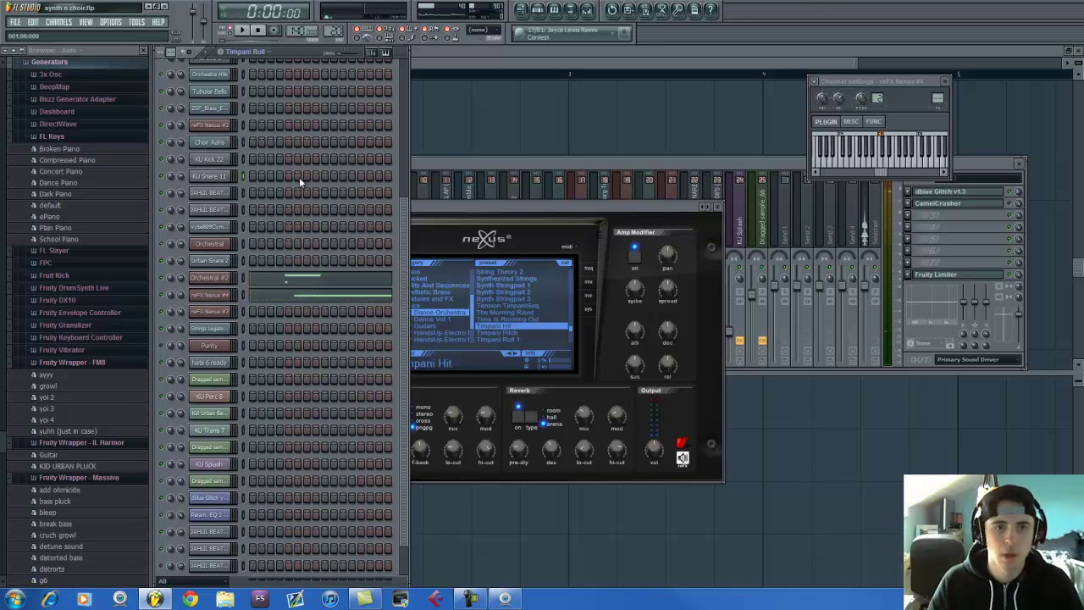
left_click(312, 298)
left_click(171, 439)
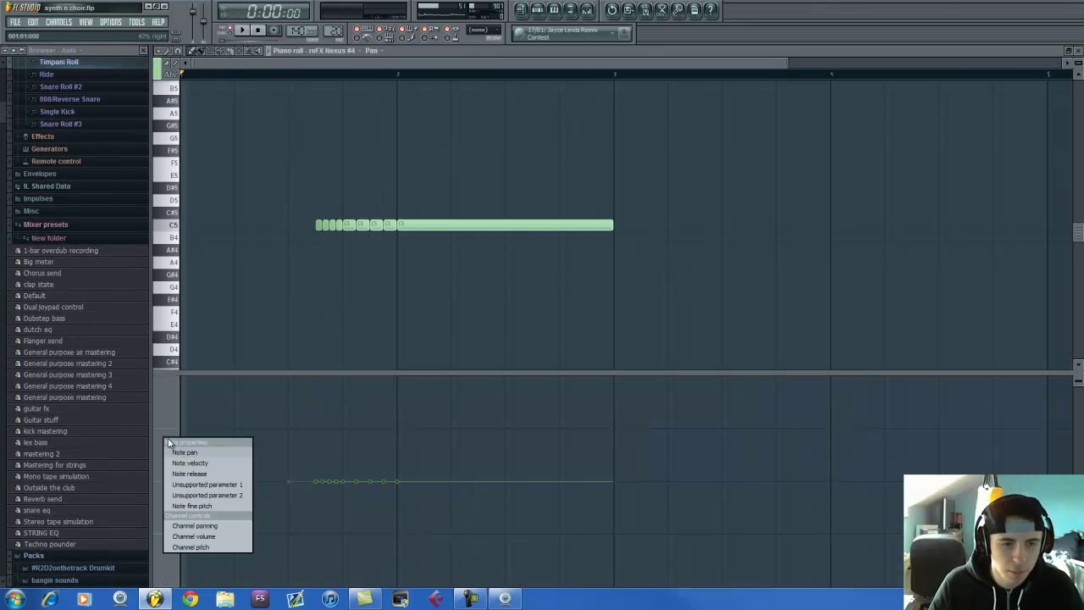
left_click(208, 462)
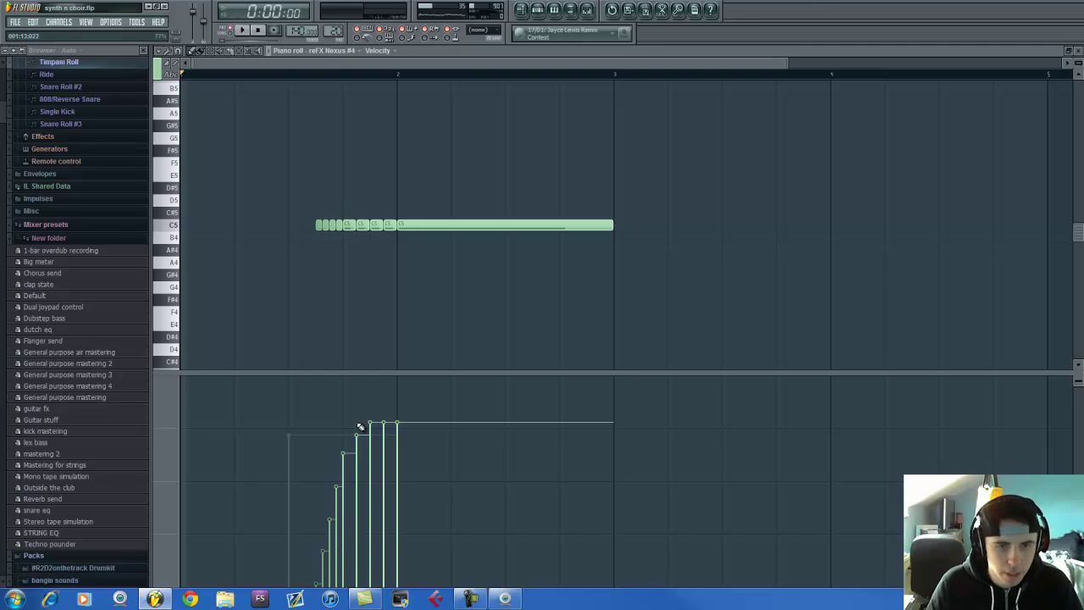
Step: Examine the short C5 notes of the timpani roll up close and audition the first one
scroll(360, 426, "up", 3)
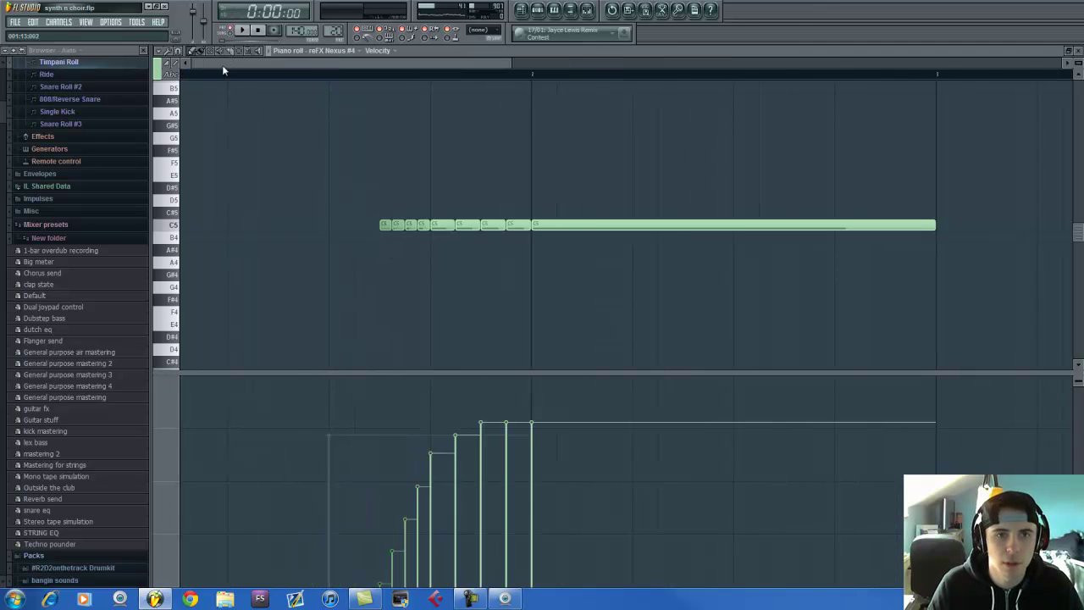
scroll(547, 515, "up", 3)
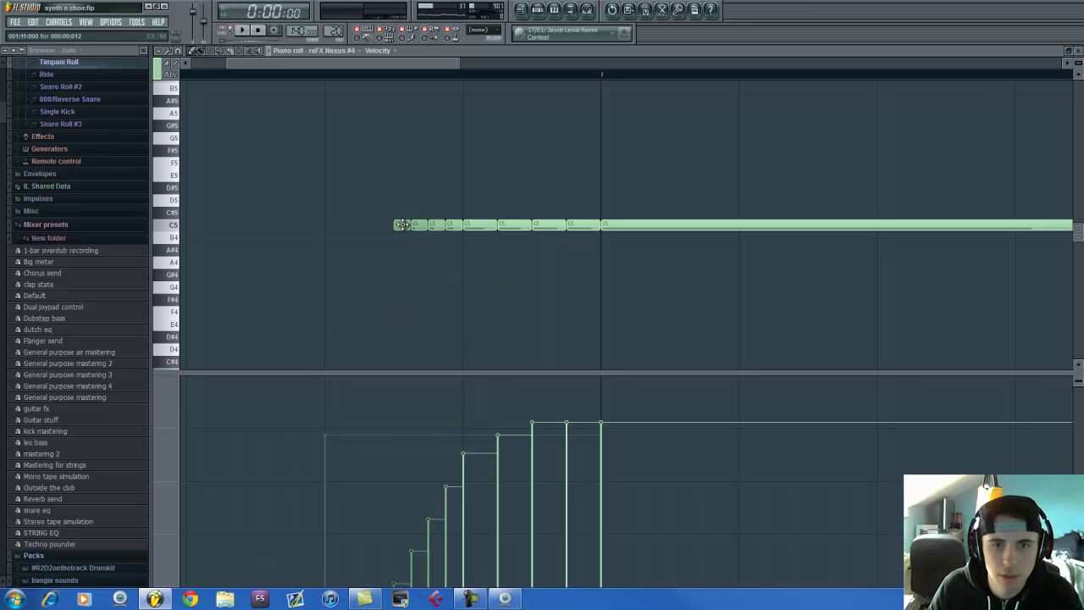
left_click(402, 224)
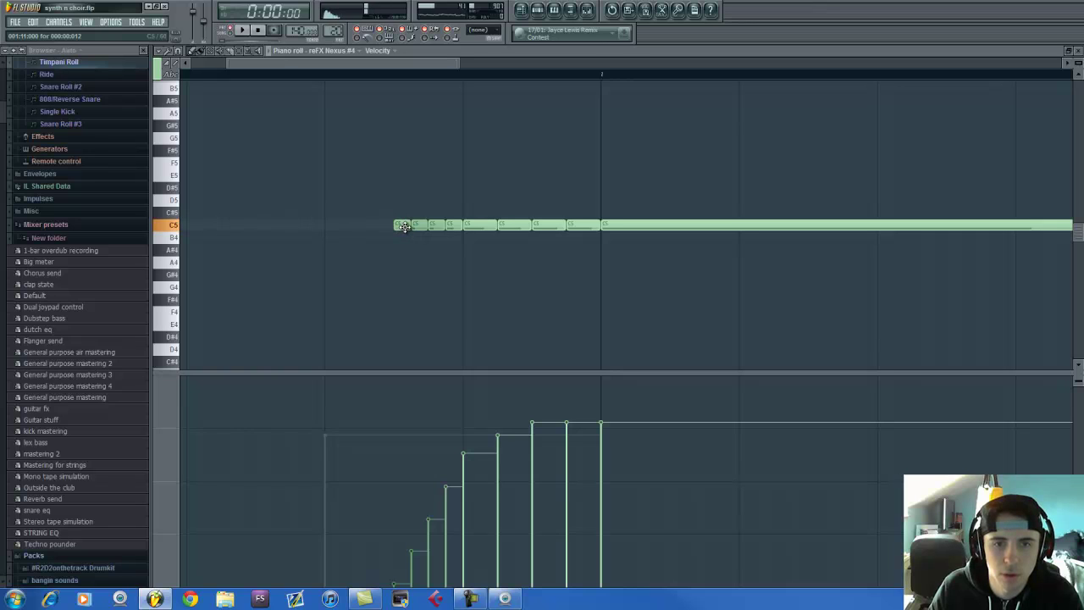
Step: Audition the first short C5 note and the long C5 note of the timpani roll, and view the whole roll
left_click(404, 228)
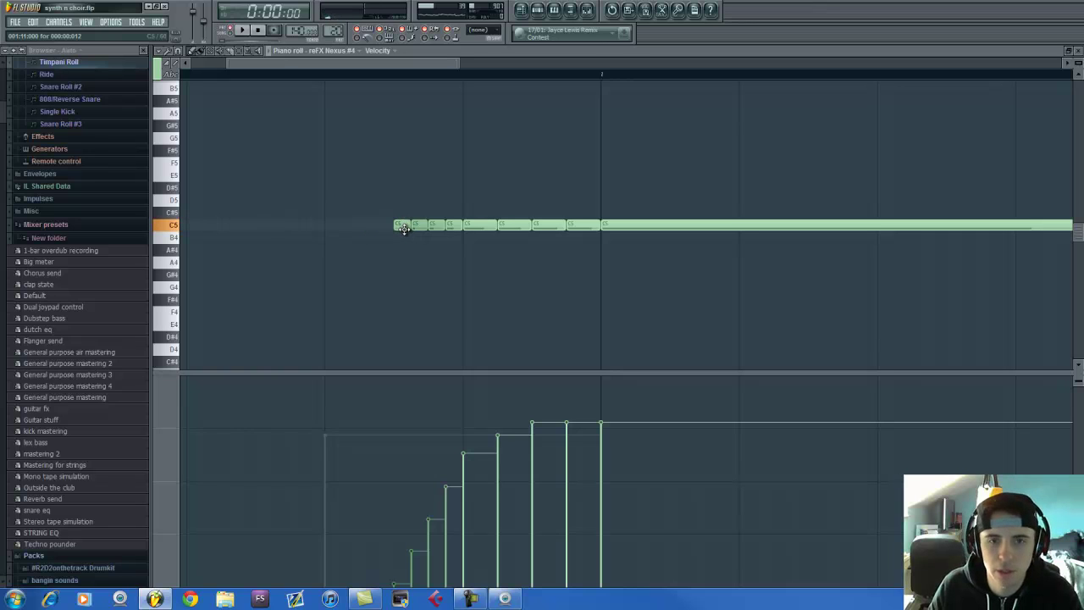
left_click(647, 224)
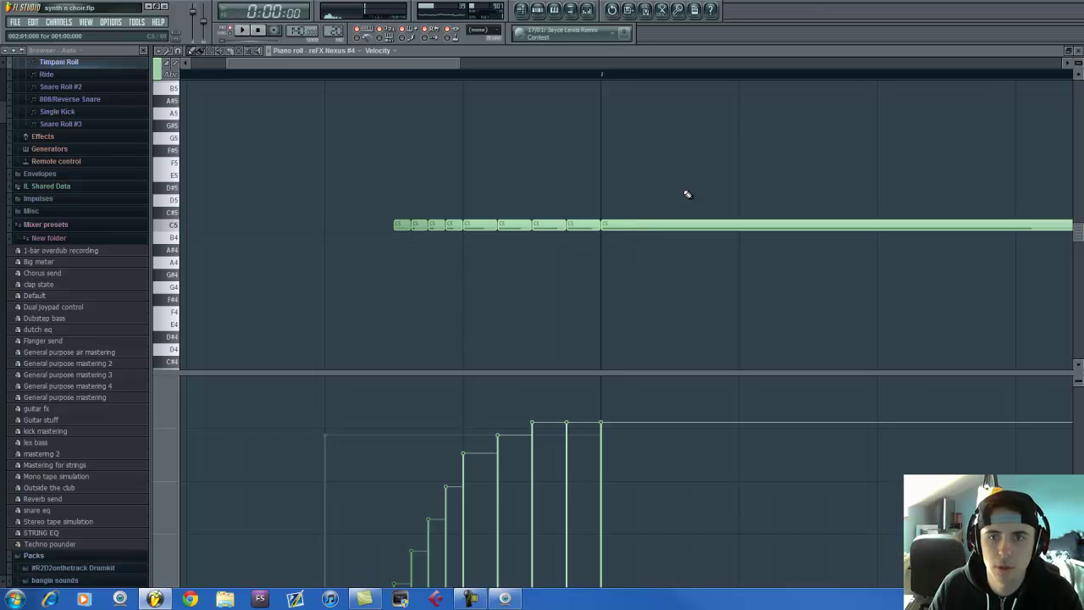
scroll(450, 75, "down", 3)
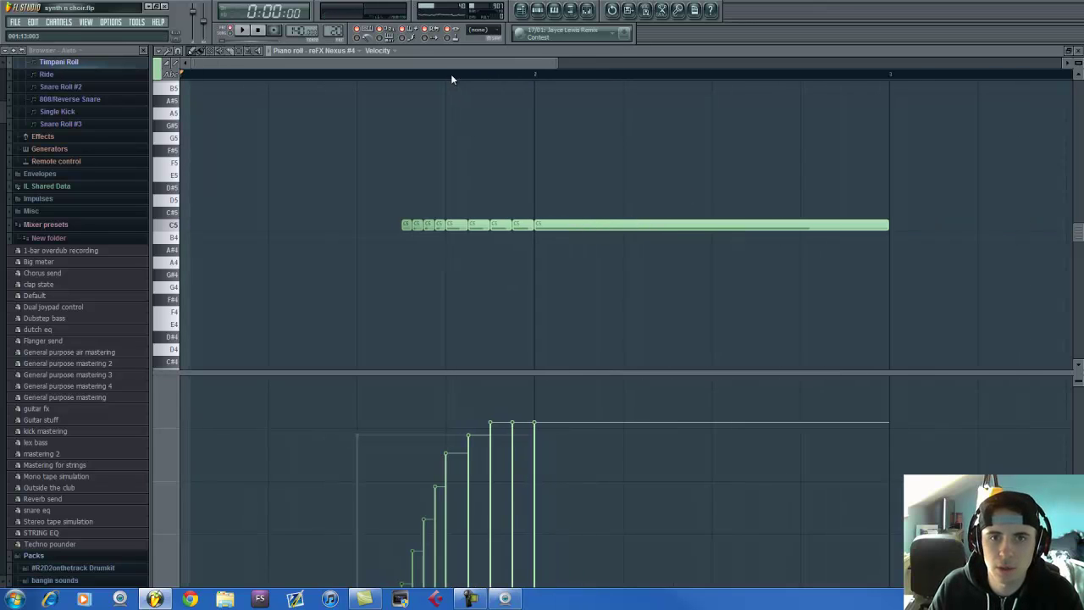
scroll(500, 74, "down", 1)
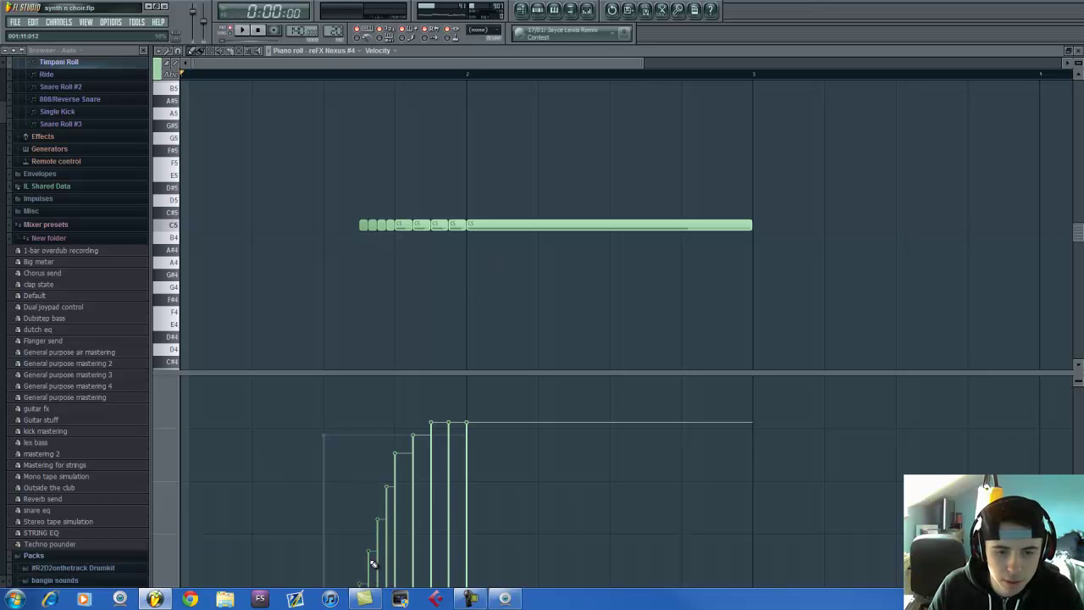
Step: Play the Timpani Roll pattern from the step sequencer and again from its piano roll
left_click(537, 9)
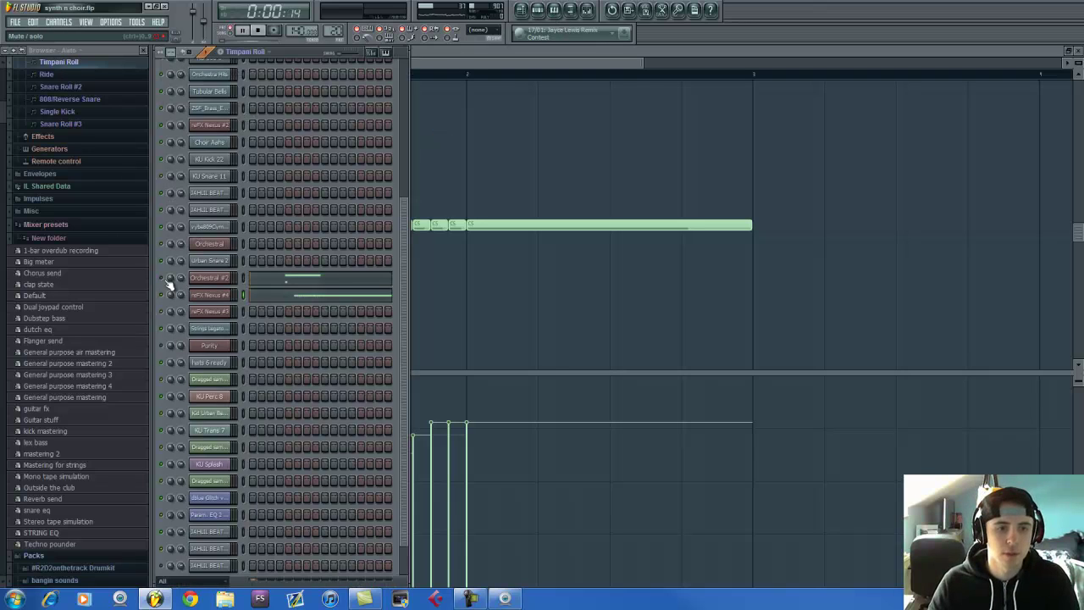
key("space")
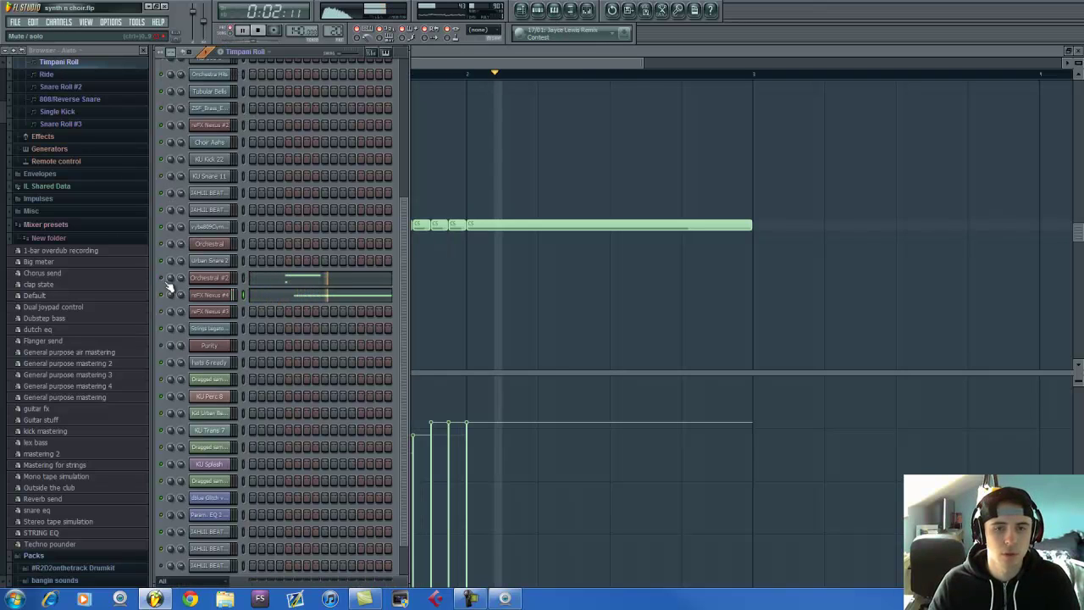
left_click(469, 61)
key("space")
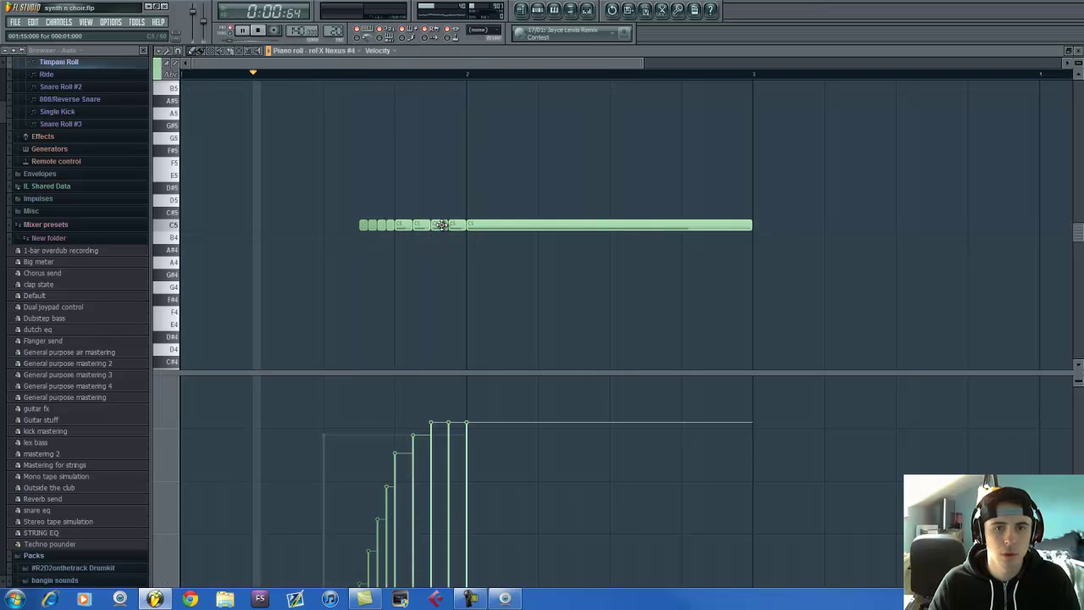
Step: Try the timpani roll without the last short C5 note before the long one, and undo the deletion
right_click(451, 225)
key("space")
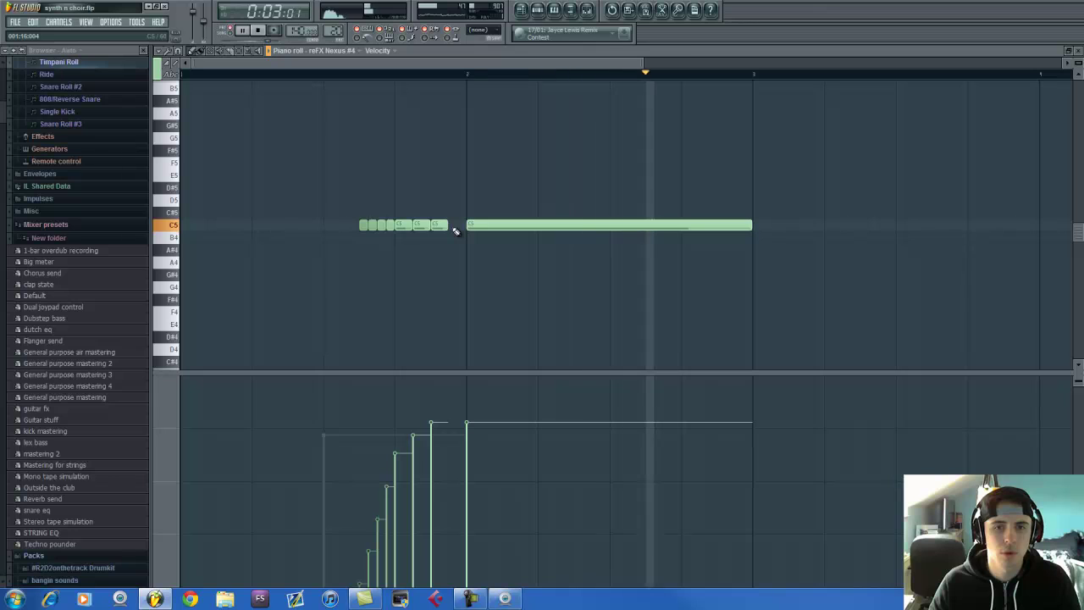
key("space")
key("ctrl+z")
Step: Play the complete Timpani Roll pattern from the step sequencer and show where it is placed in the playlist
key("F6")
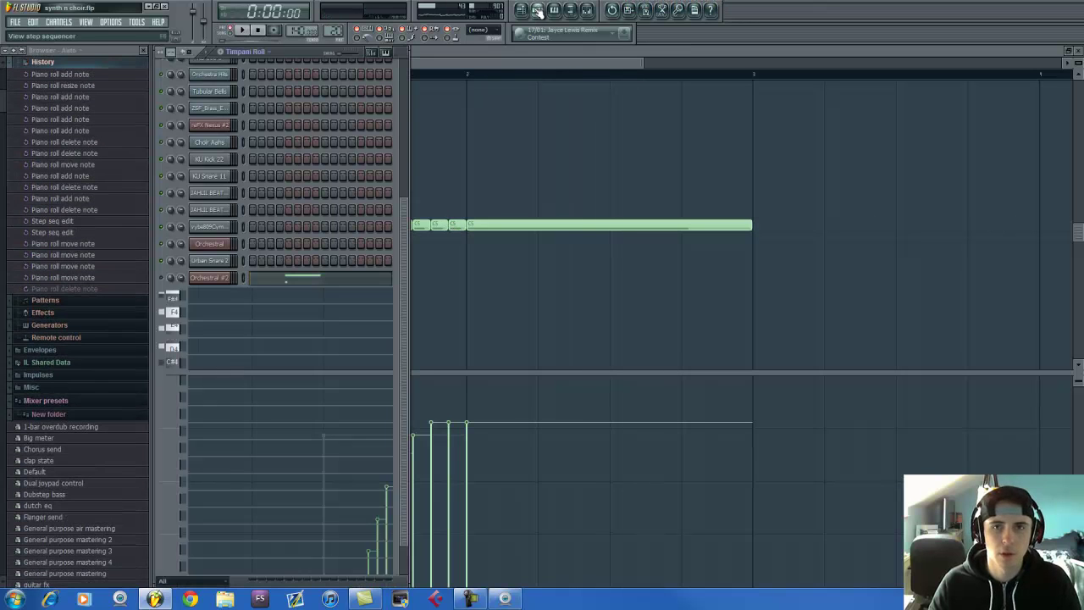
key("space")
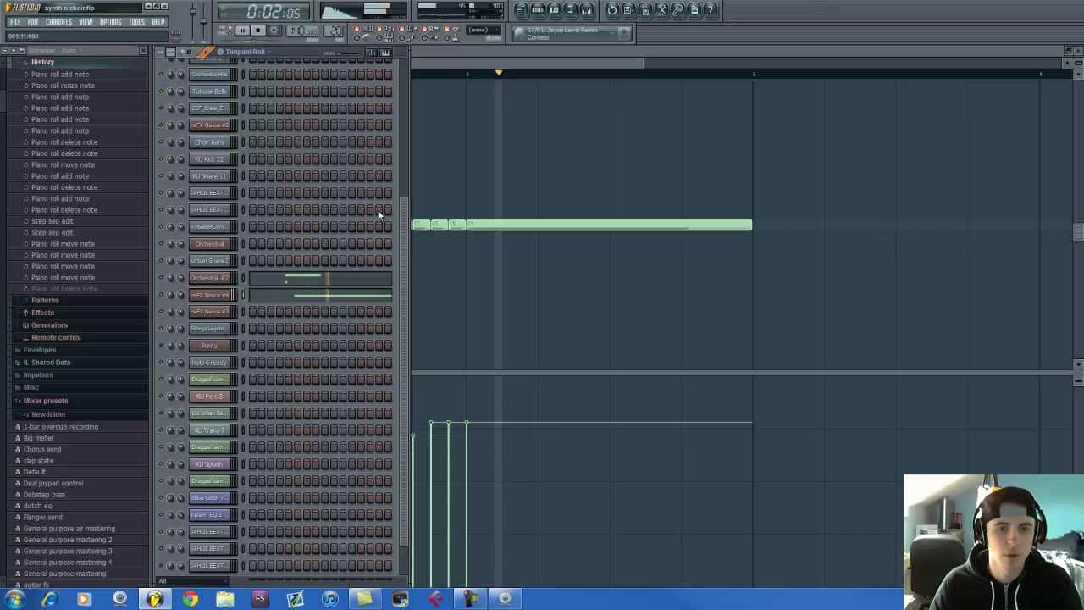
key("space")
left_click(527, 10)
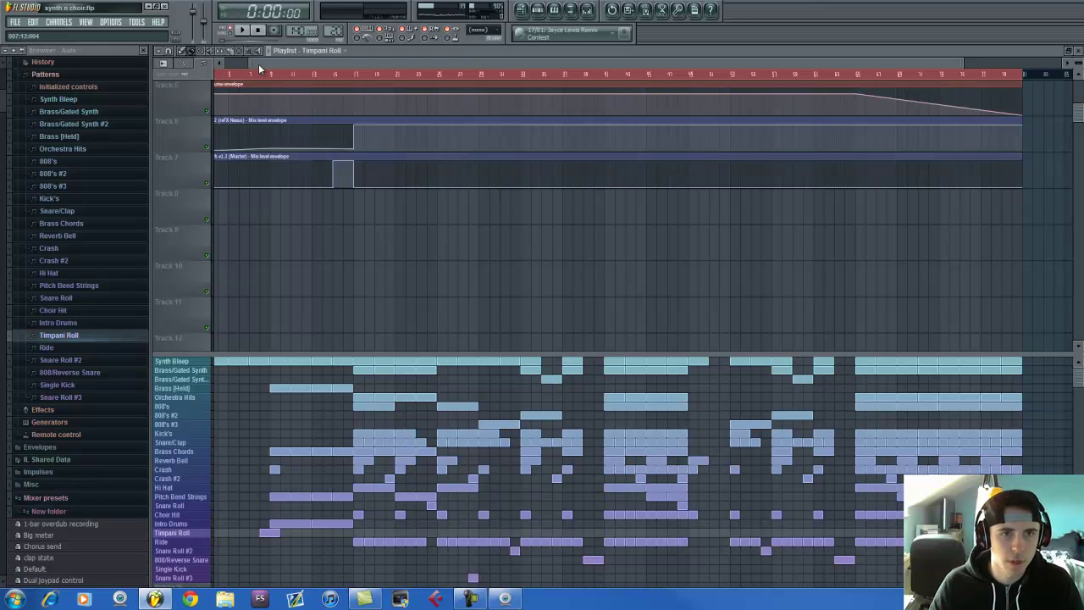
Step: Switch to the Ride pattern, inspect the hats 6 ready sample settings and mixer track, and play the pattern
key("F6")
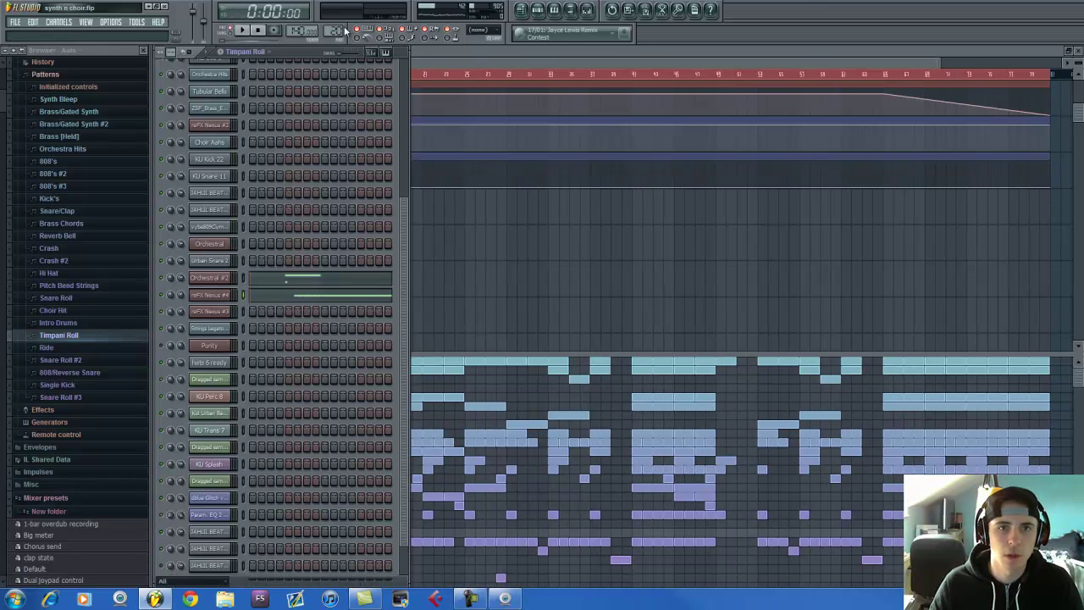
scroll(343, 29, "up", 1)
scroll(340, 25, "down", 1)
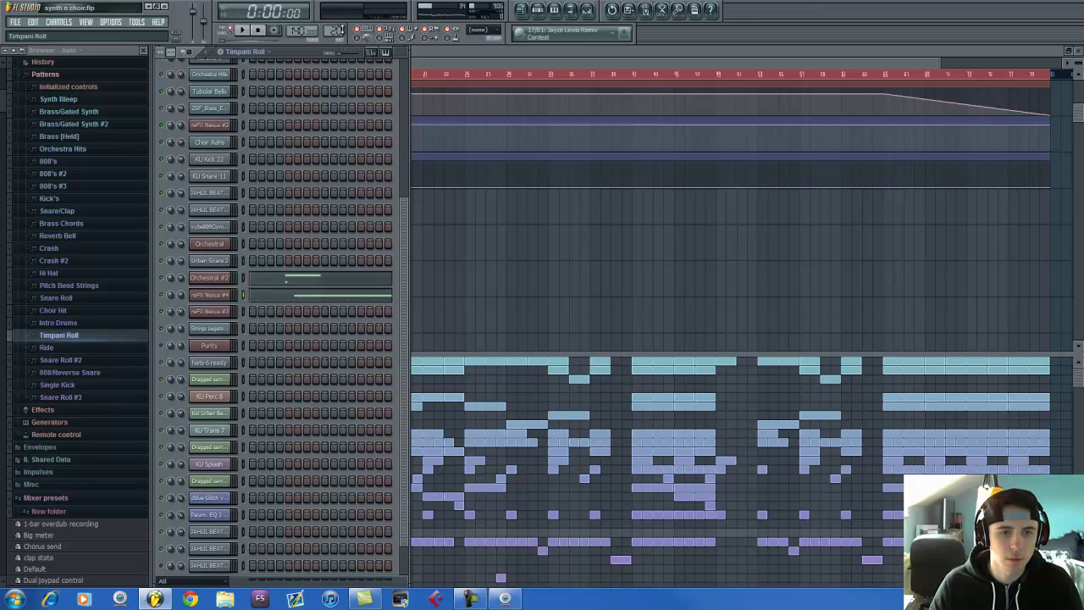
scroll(342, 28, "up", 1)
left_click(222, 365)
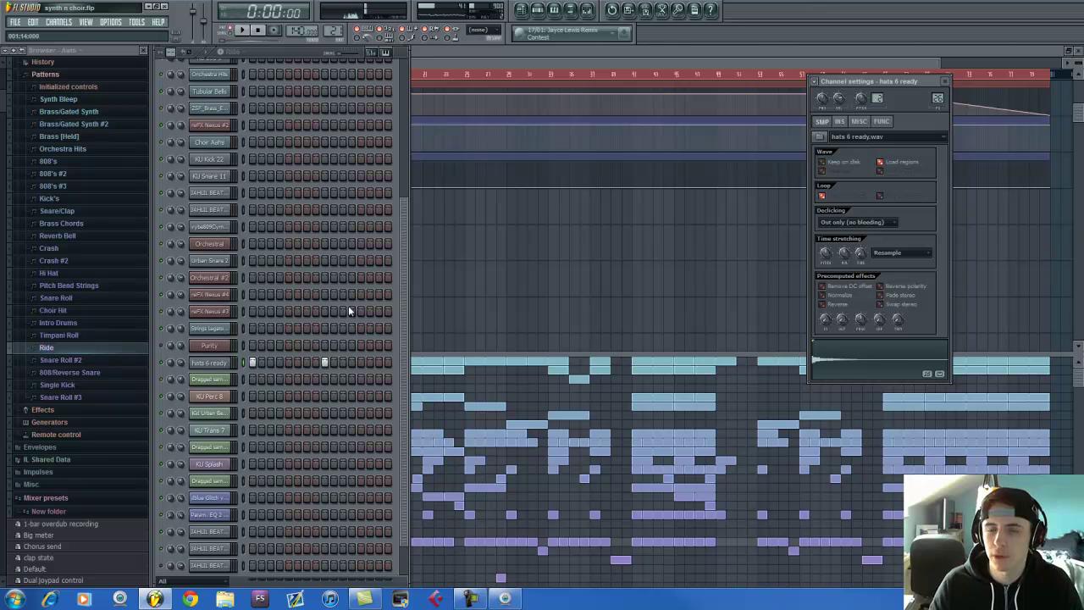
left_click(587, 10)
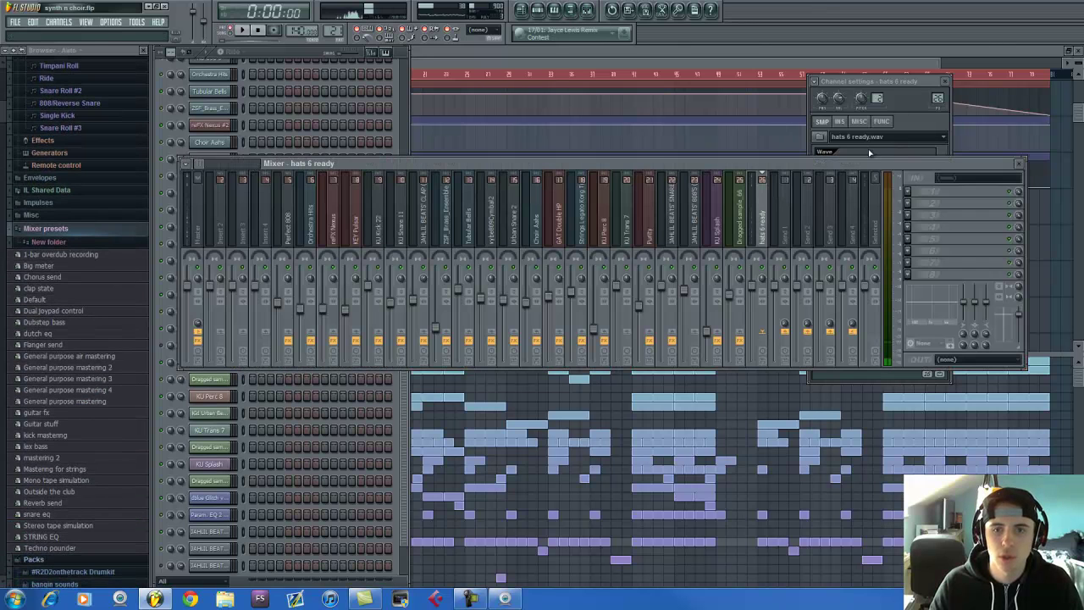
left_click(295, 51)
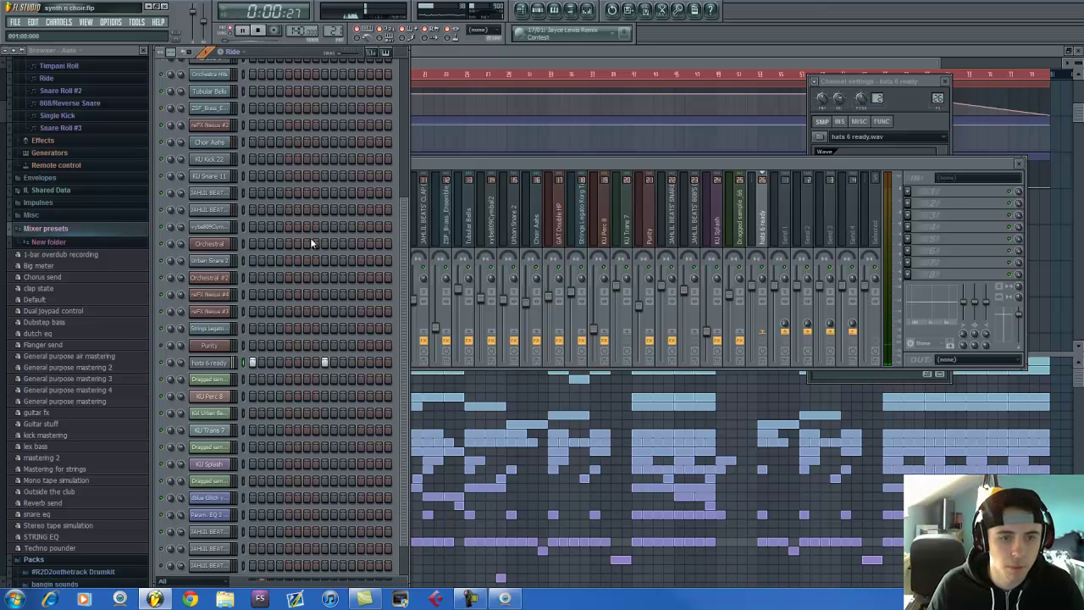
Step: Switch to the Snare Roll #2 pattern and examine the KU Snare 11 notes and velocities up close in the piano roll
scroll(334, 25, "up", 1)
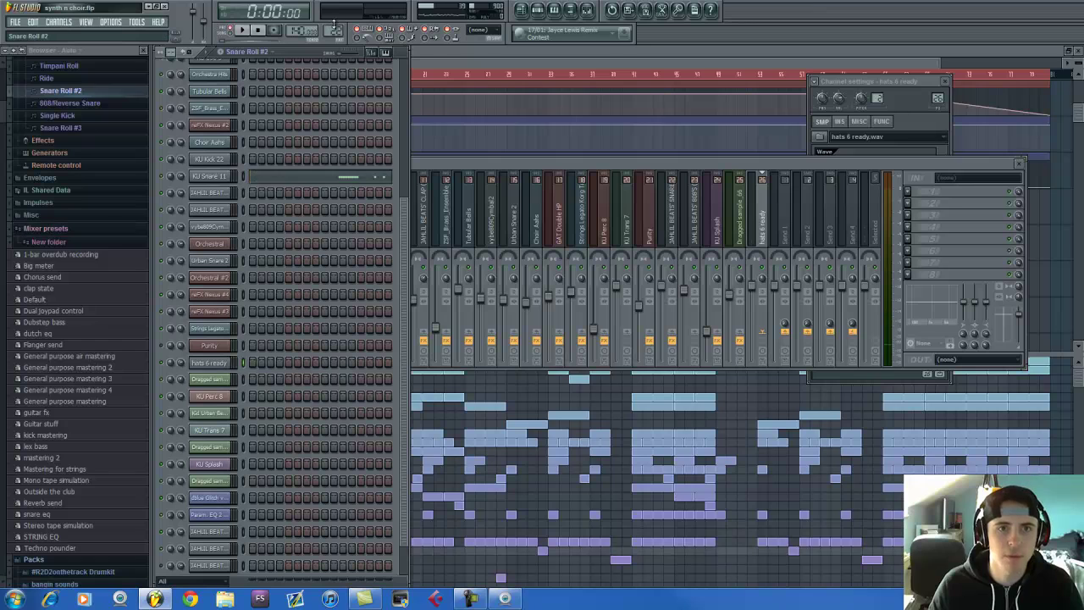
left_click(339, 176)
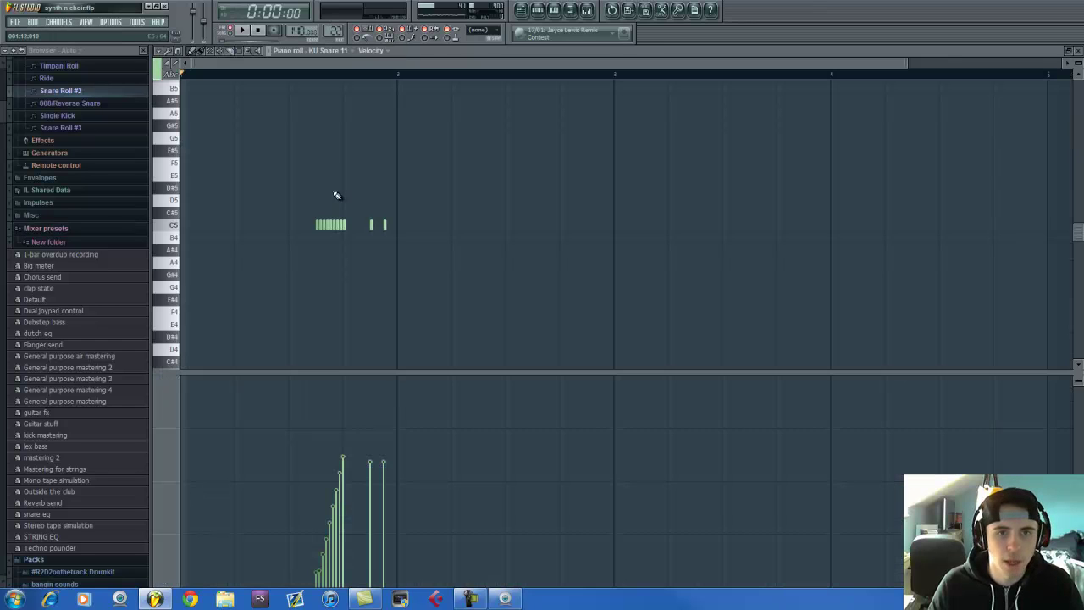
scroll(339, 373, "up", 4)
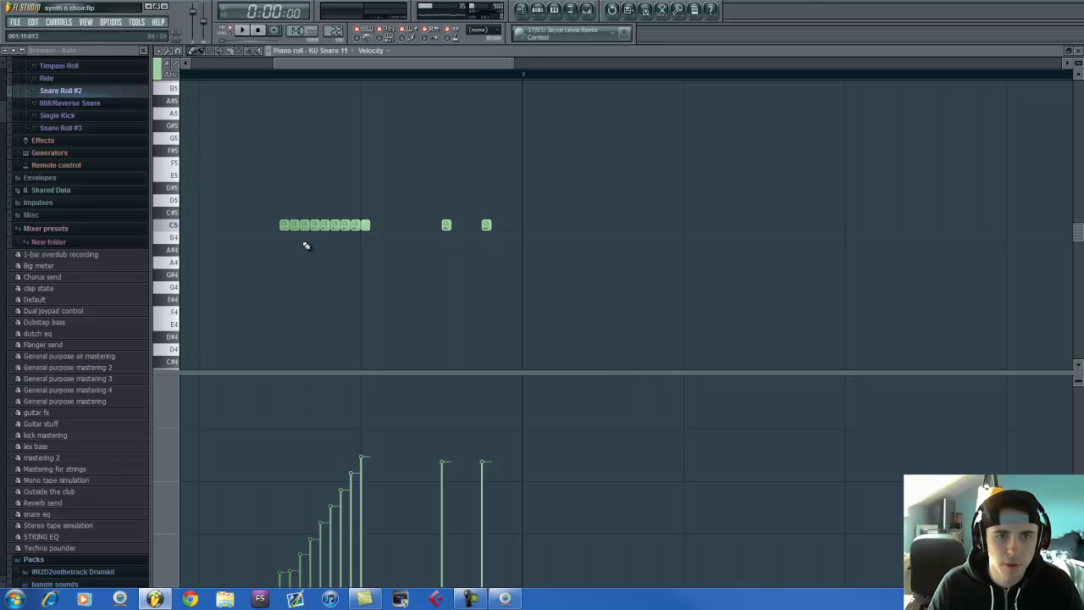
scroll(303, 243, "up", 4)
scroll(304, 243, "down", 5)
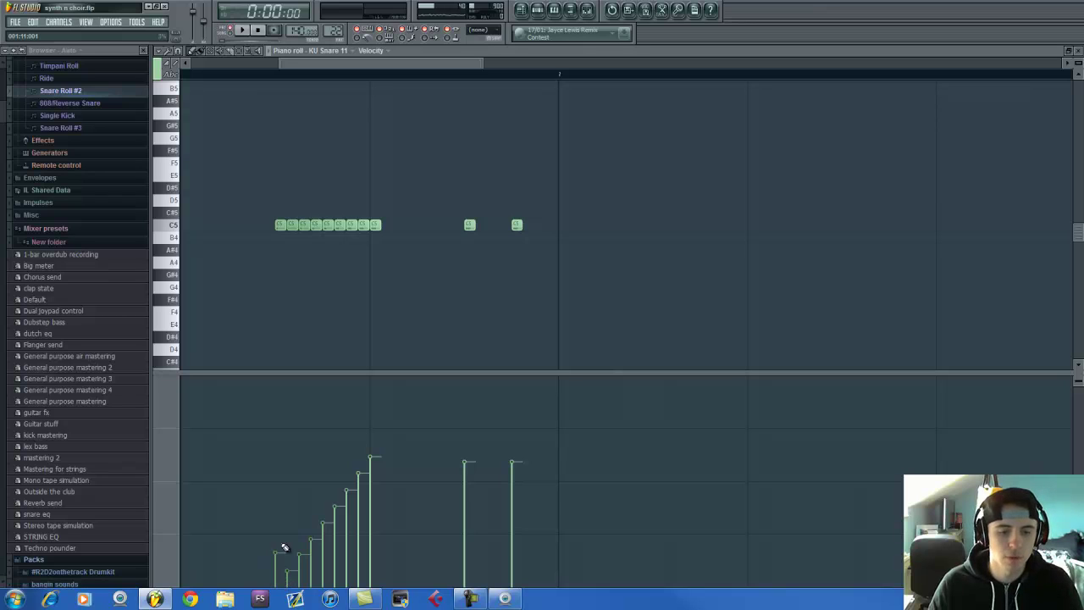
Step: Redraw the snare roll's velocities as an even rising ramp, bring the first single hit level with its peak, and play the pattern
mouse_move(285, 547)
left_mouse_down()
mouse_move(325, 426)
mouse_move(448, 388)
mouse_move(396, 395)
mouse_move(288, 501)
mouse_move(310, 518)
mouse_move(375, 424)
mouse_move(373, 447)
mouse_move(293, 576)
mouse_move(377, 426)
left_mouse_up()
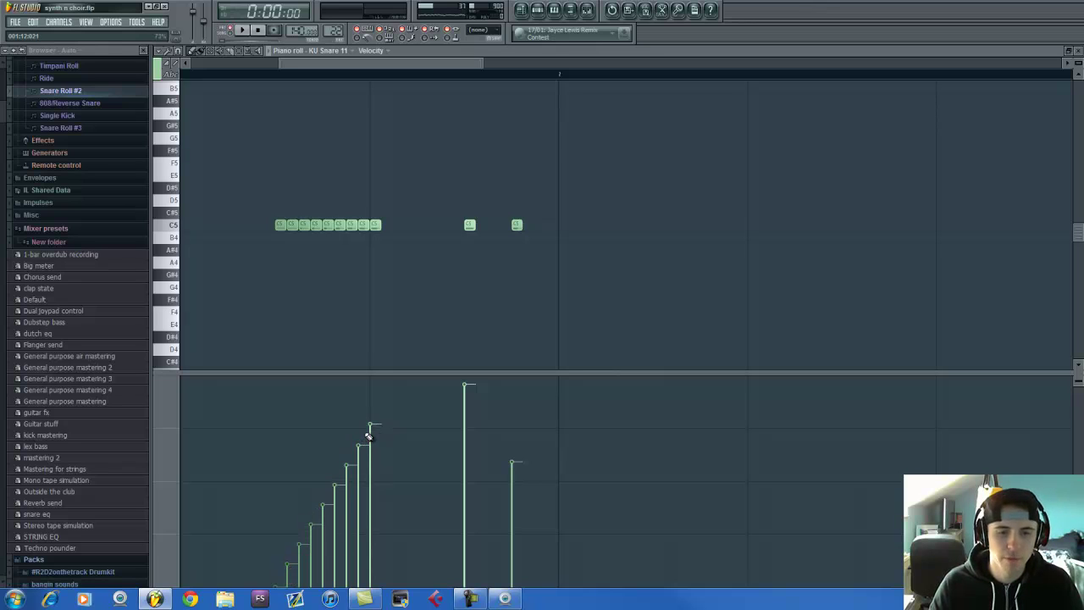
left_click_drag(280, 581, 372, 438)
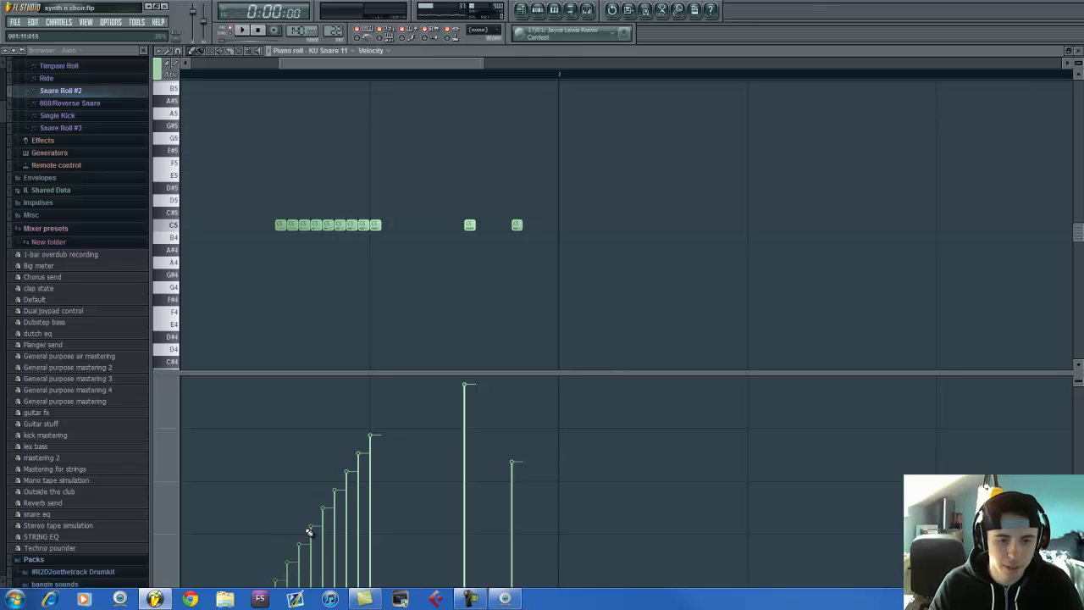
left_click(464, 429)
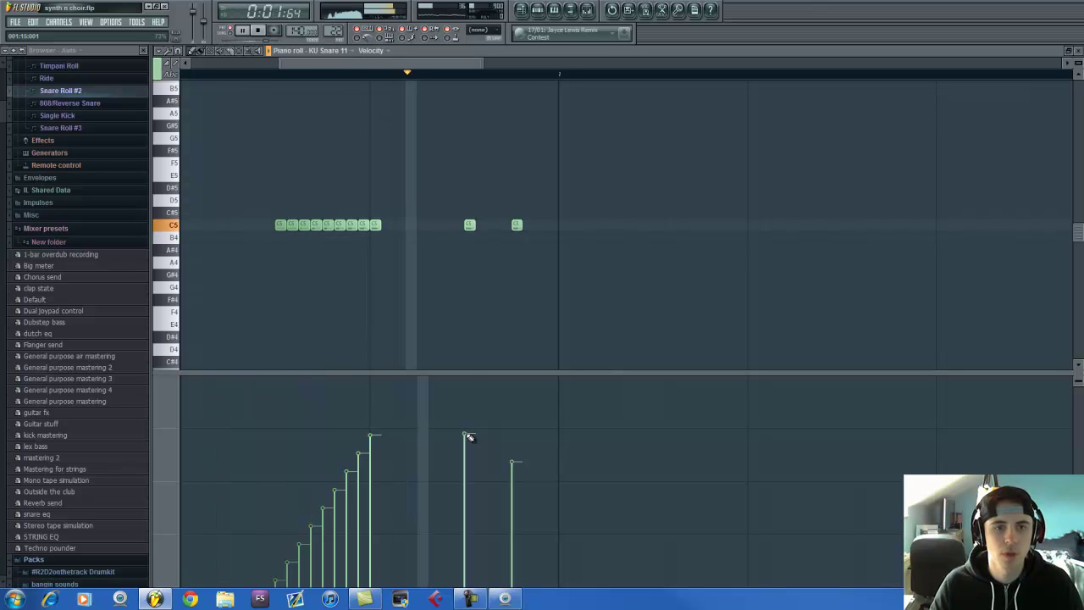
key("space")
scroll(450, 77, "down", 3)
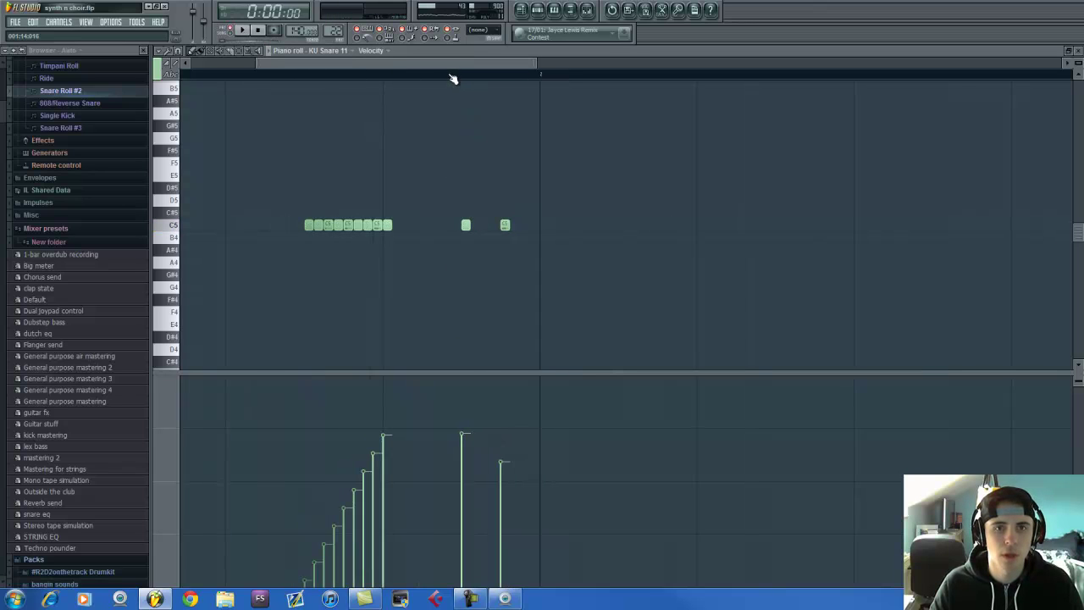
Step: Switch to the 808/Reverse Snare pattern and open the sample settings of the JAHLIL BEATS' 808'S (1) channel
left_click(537, 10)
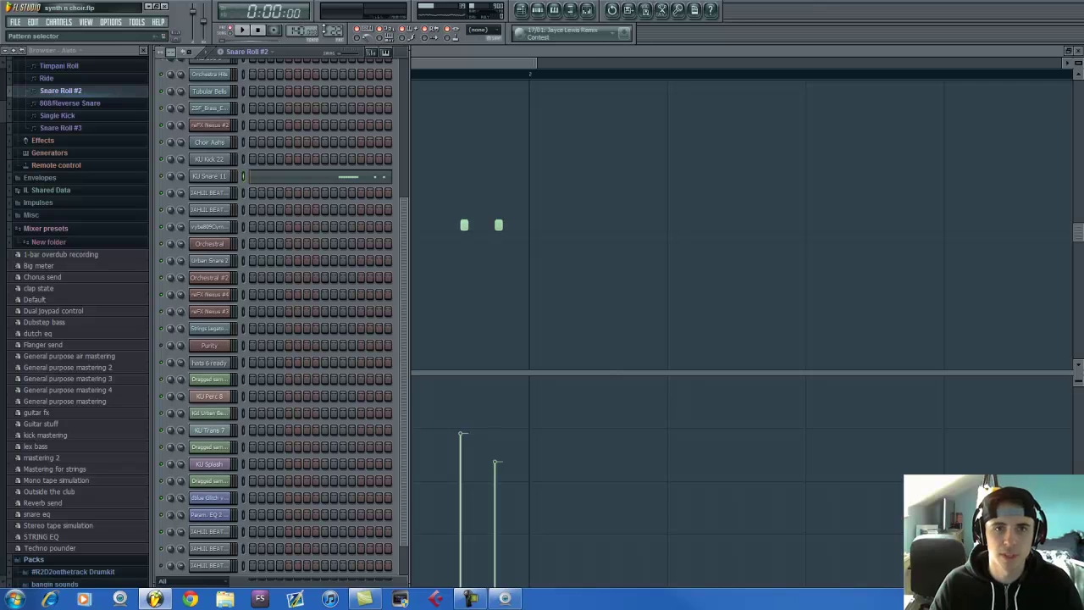
scroll(332, 29, "up", 1)
scroll(319, 518, "down", 2)
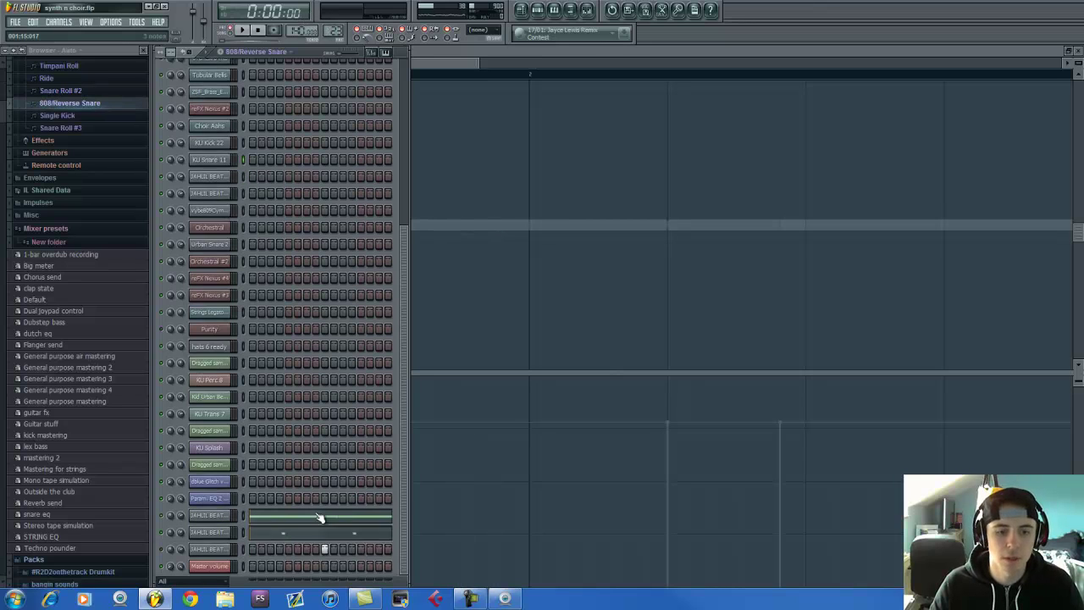
left_click(213, 503)
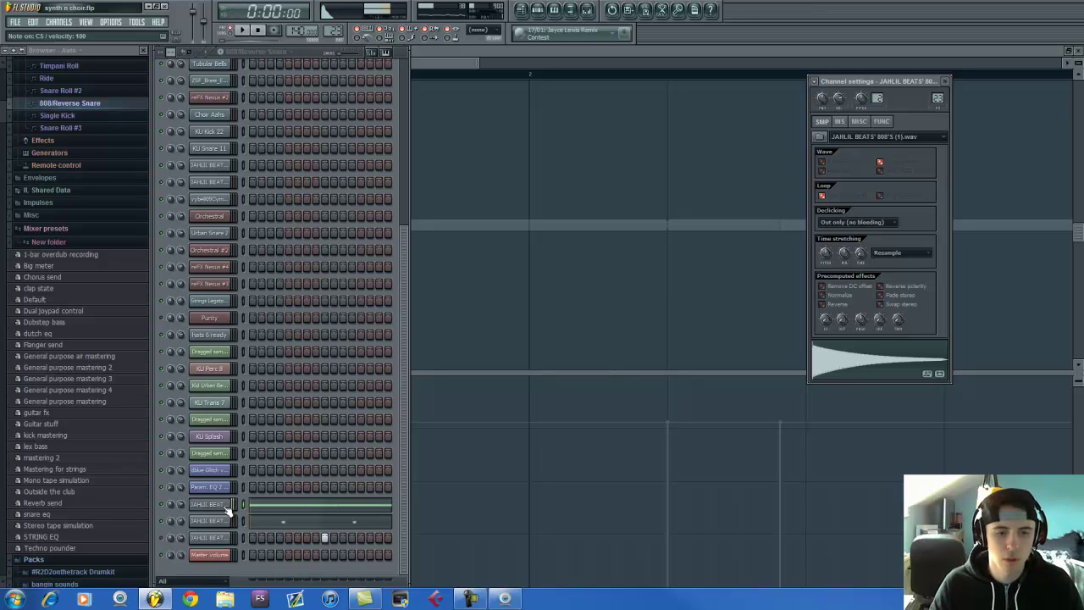
Step: Check the 808/Reverse Snare pattern's placement in the playlist and play the pattern from the step sequencer
left_click(521, 10)
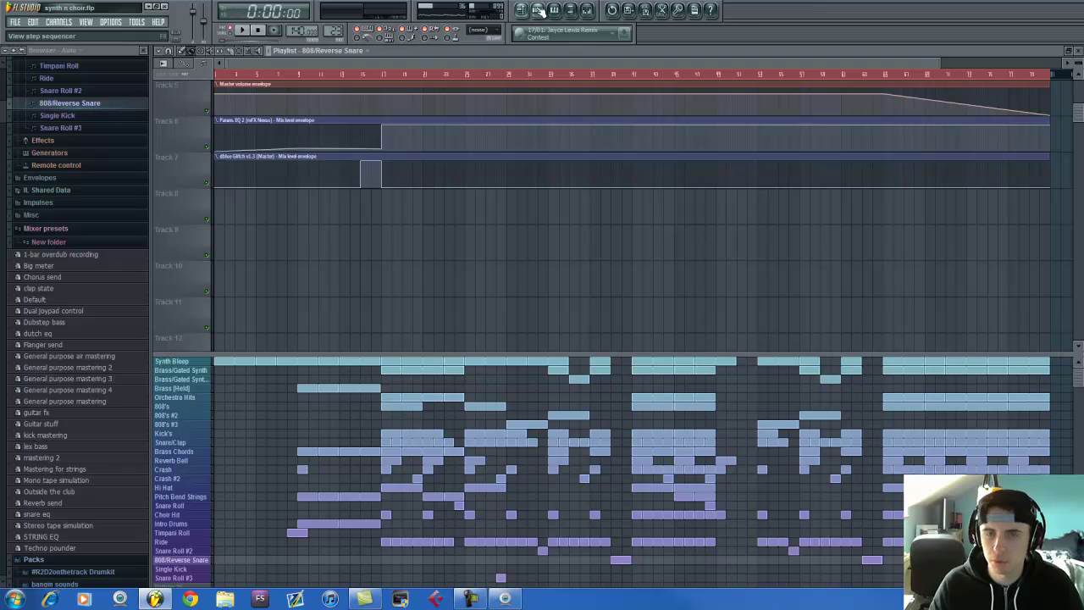
key("F6")
key("space")
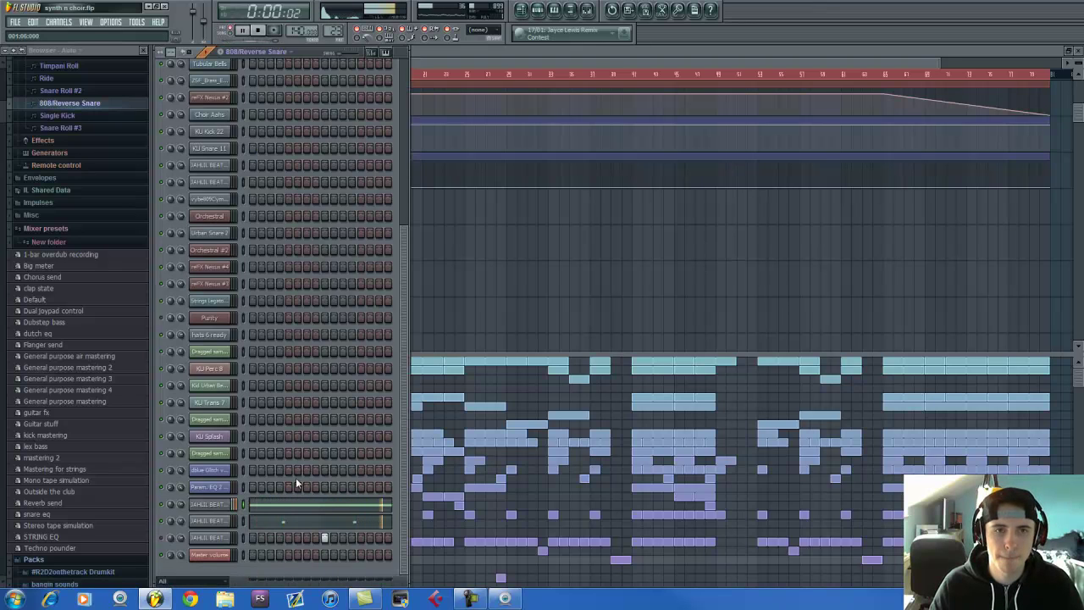
key("space")
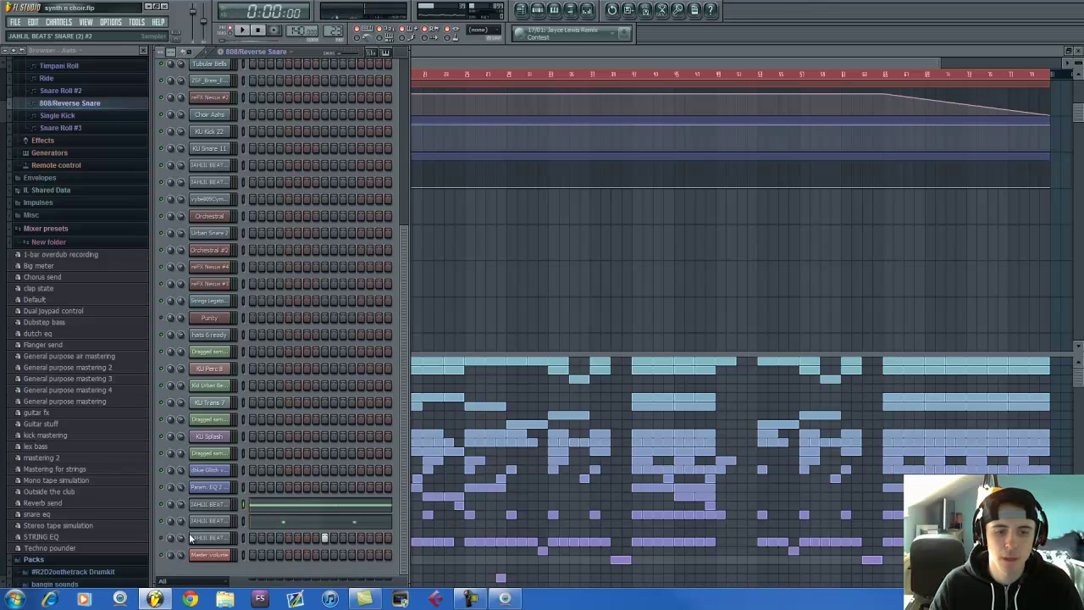
Step: Open the reversed JAHLIL BEATS' SNARE (2) channel's settings, audition it, and switch Reverse off and back on for comparison
left_click(210, 538)
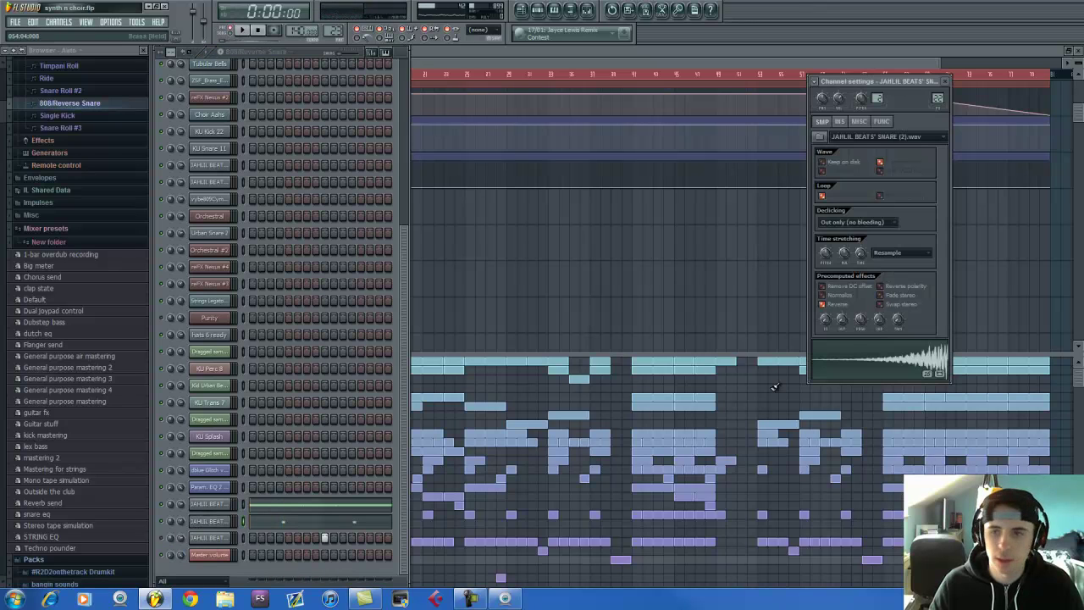
key("q")
key("q")
left_click(838, 304)
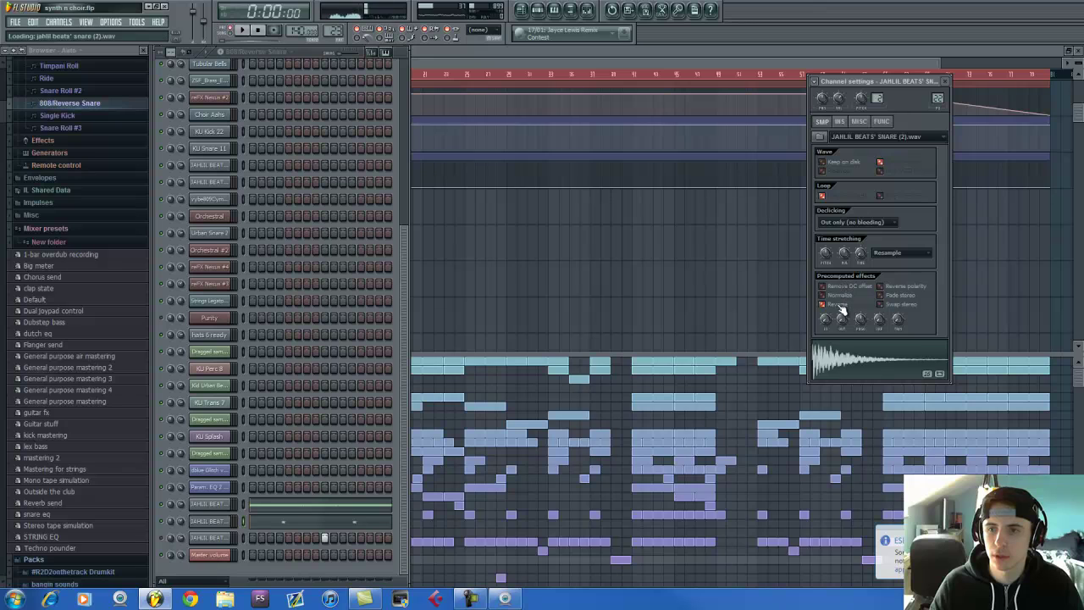
left_click(839, 306)
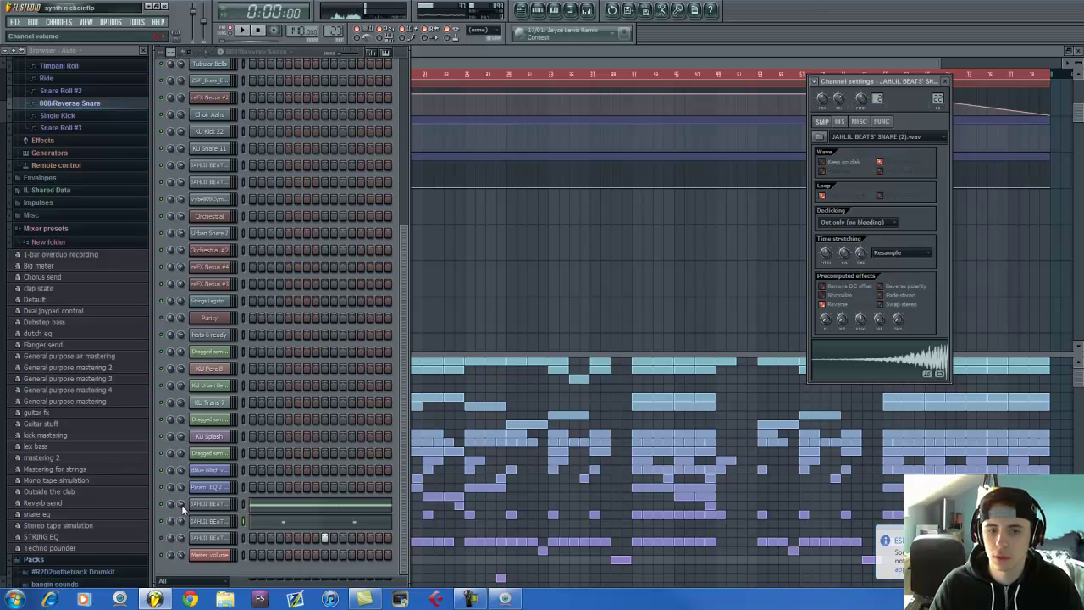
Step: Show and audition the non-reversed JAHLIL BEATS' SNARE (2) channel, and play the 808/Reverse Snare pattern with it
left_click(214, 539)
key("q")
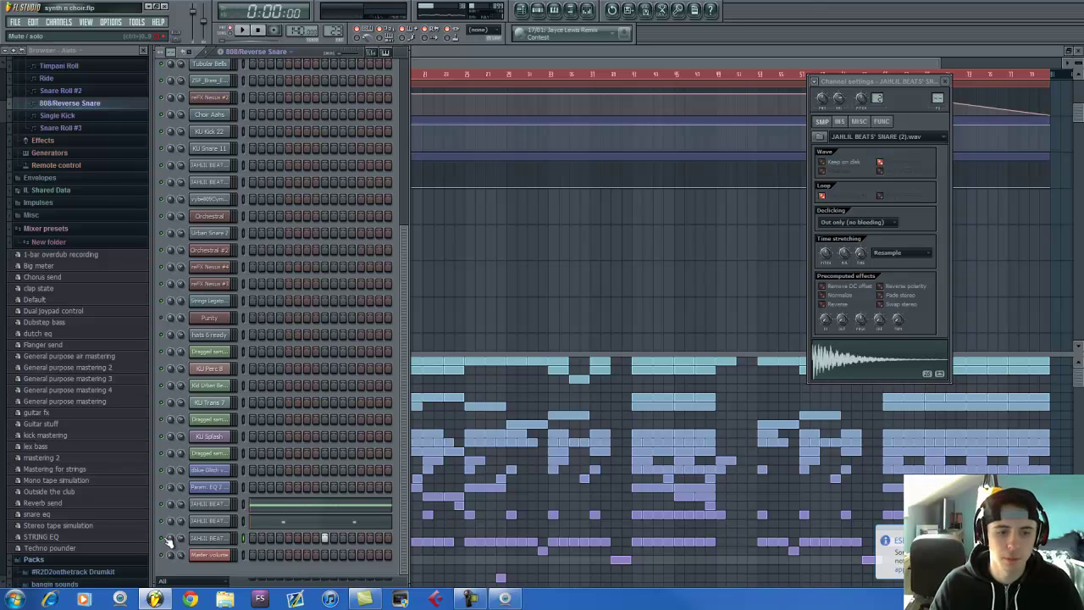
key("space")
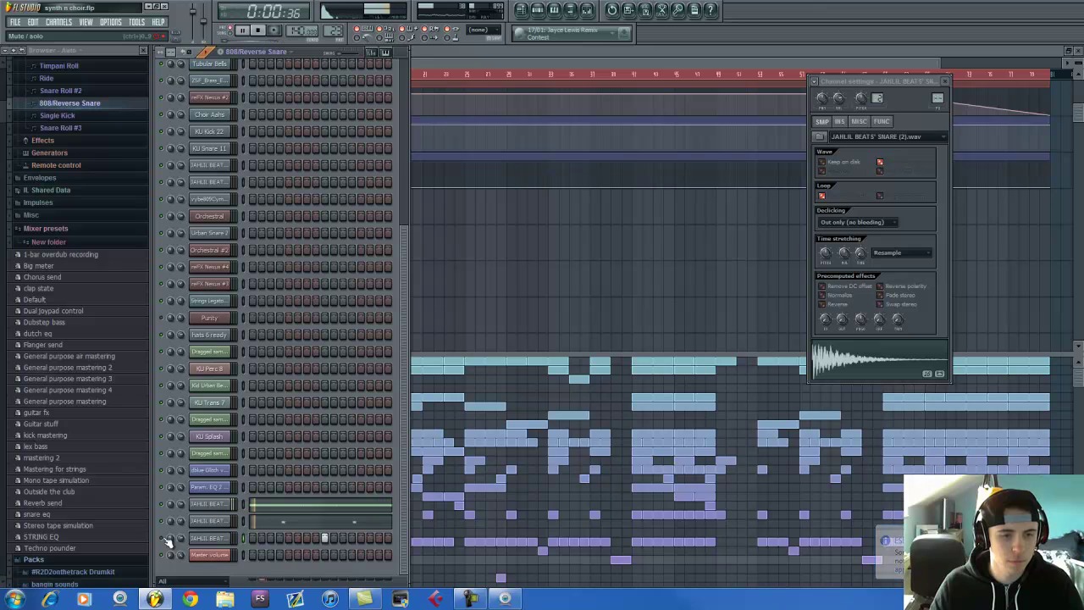
Step: Stop playback and review the Single Kick and Snare Roll #3 patterns in the step sequencer
key("space")
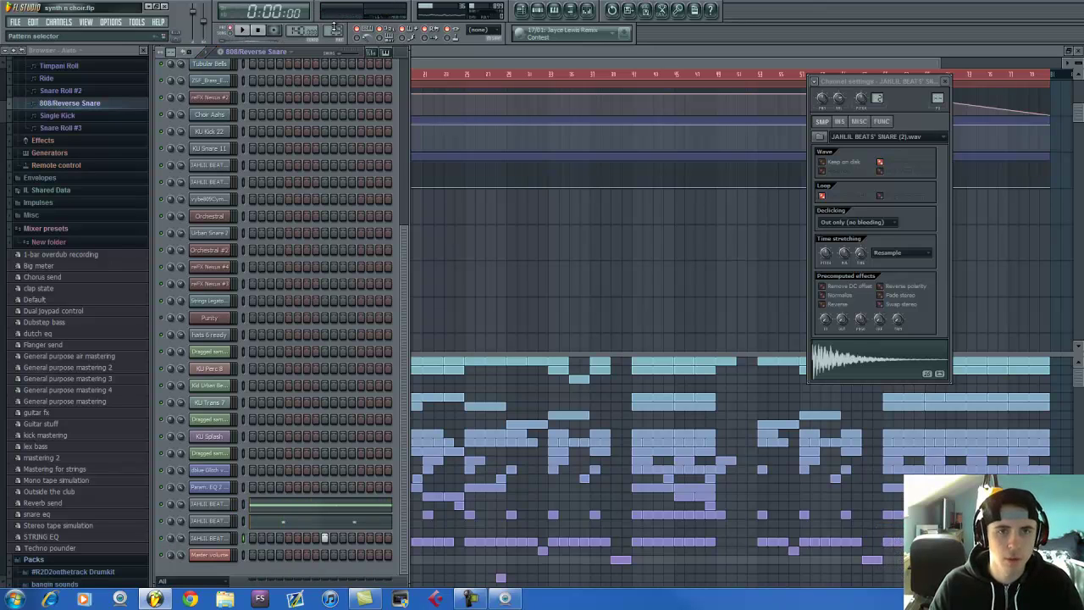
key("Down")
scroll(332, 163, "up", 5)
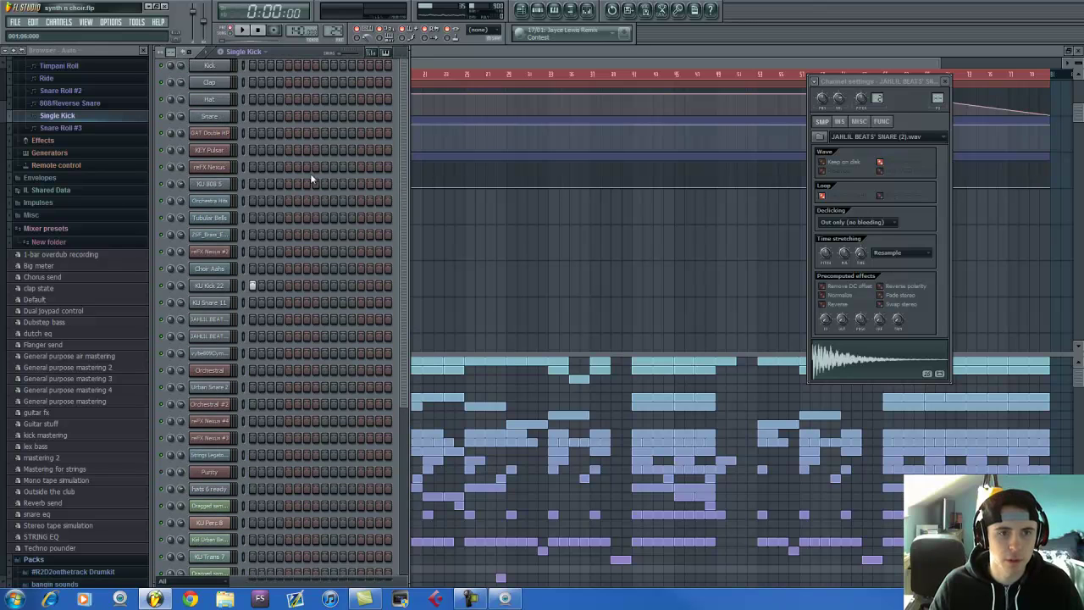
key("Down")
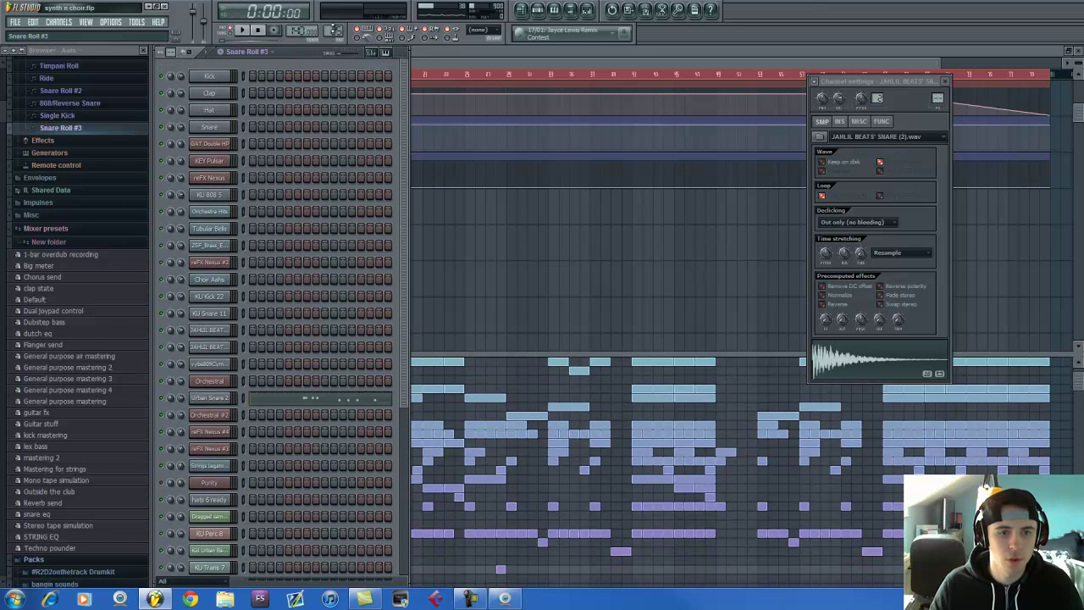
scroll(332, 31, "up", 1)
scroll(327, 237, "down", 5)
scroll(326, 241, "up", 5)
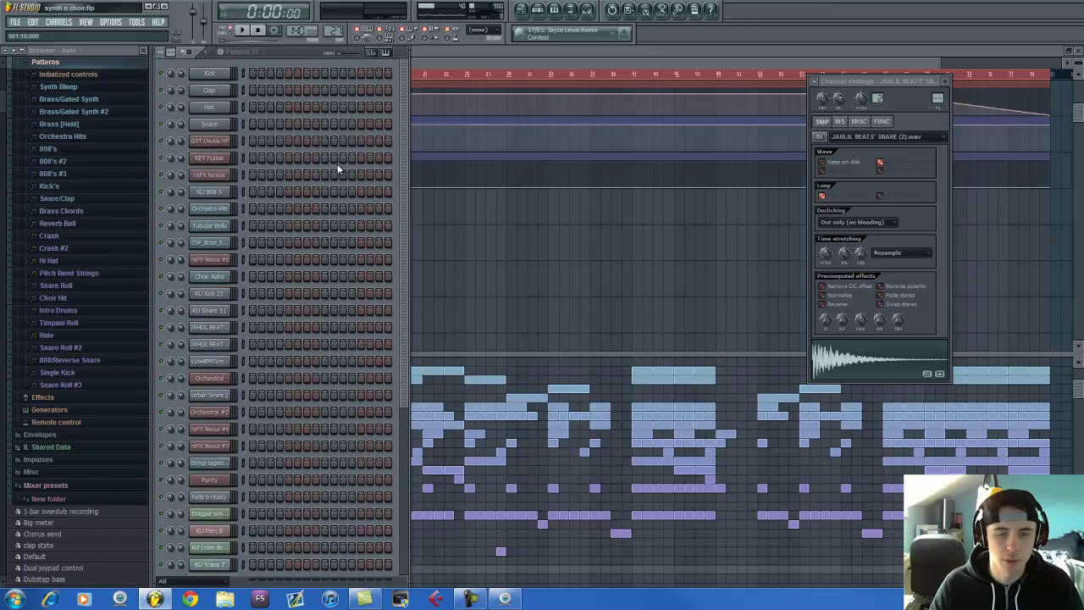
Step: Filter the step sequencer to show only audio clips and open the Dragged sample_67 channel's settings
scroll(334, 188, "down", 5)
left_click(217, 581)
left_click(211, 552)
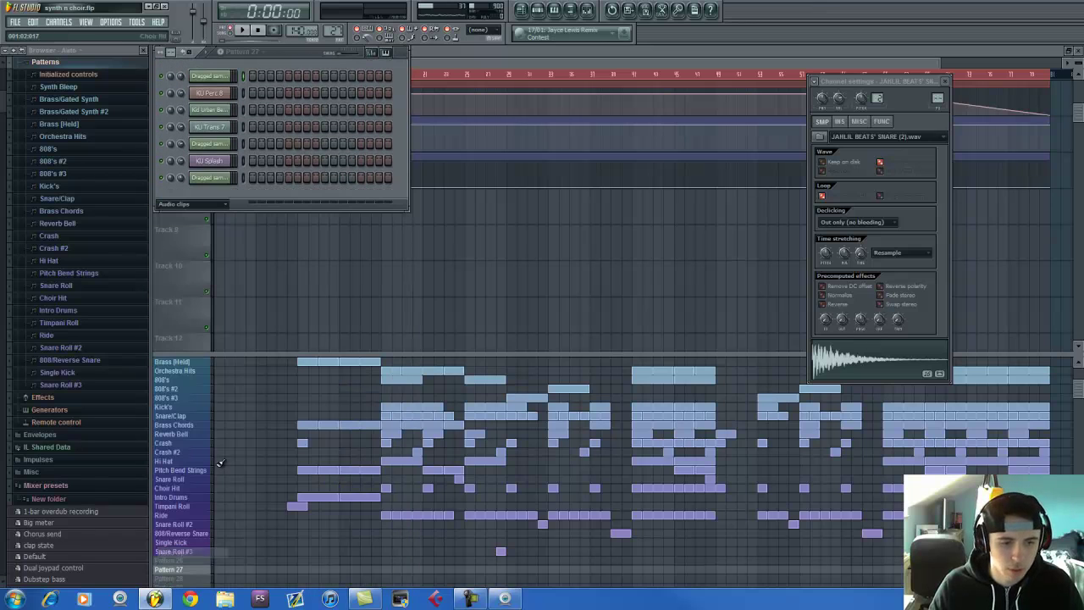
left_click(219, 177)
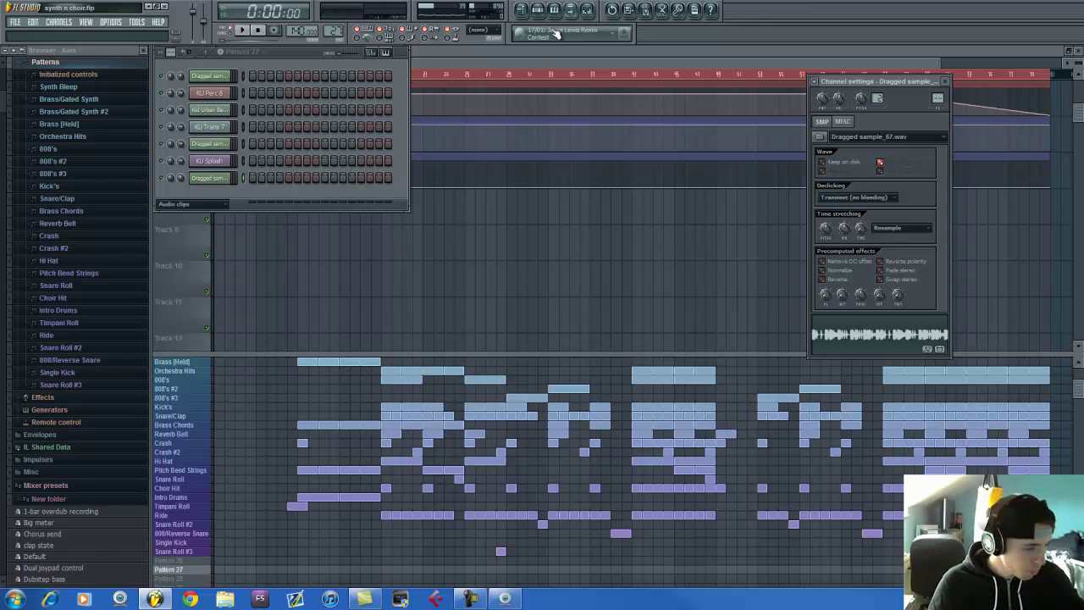
Step: Play the arrangement from bar 49 and check the Dragged sample_67 clip on Track 4 of the playlist
left_click_drag(528, 62, 677, 76)
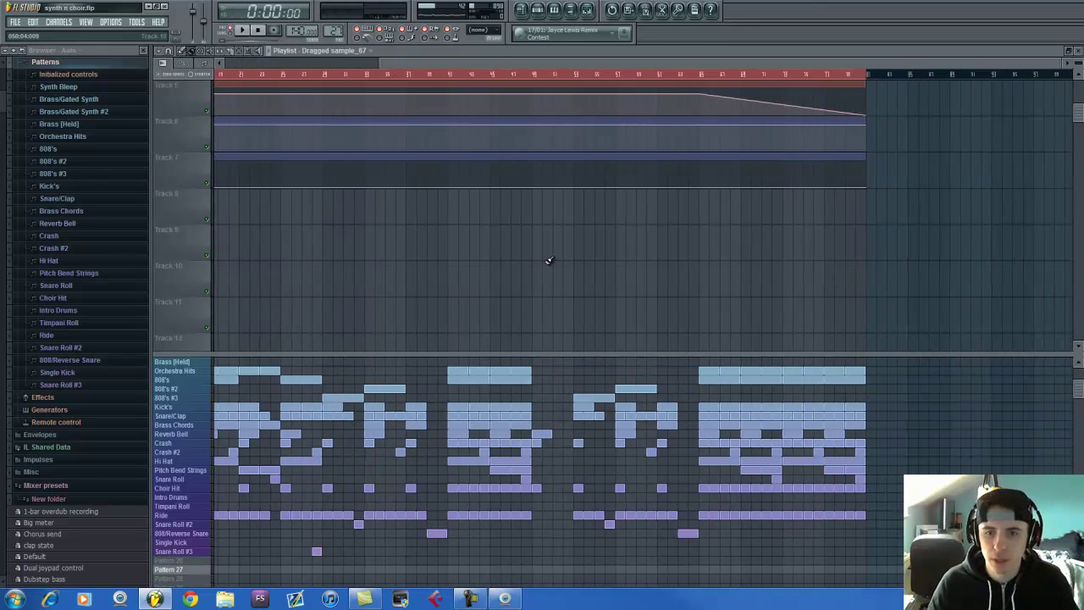
scroll(549, 260, "up", 2)
left_click(525, 75)
key("space")
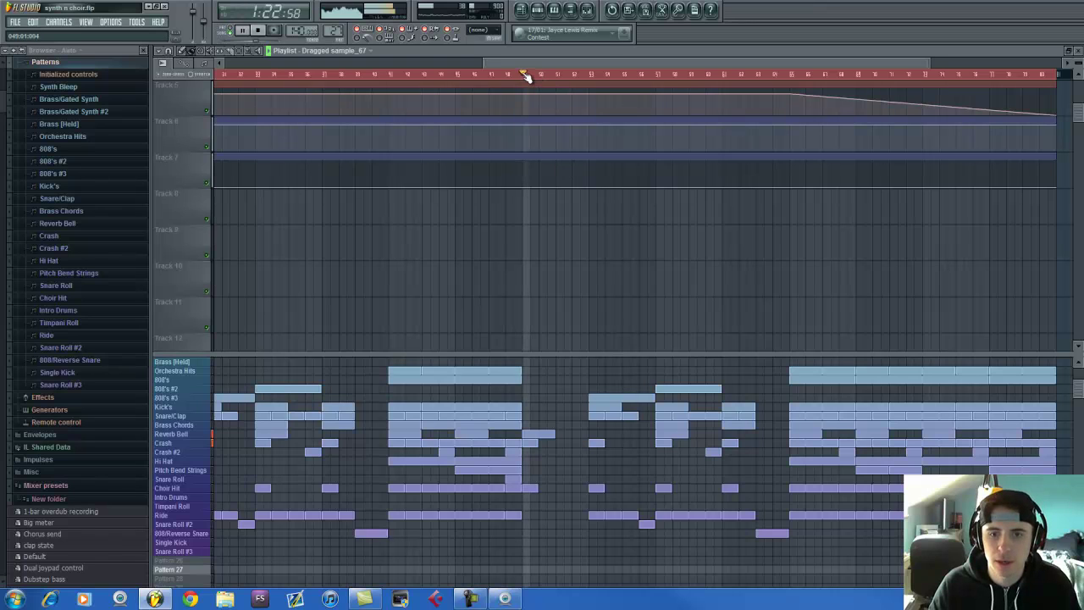
scroll(577, 208, "up", 4)
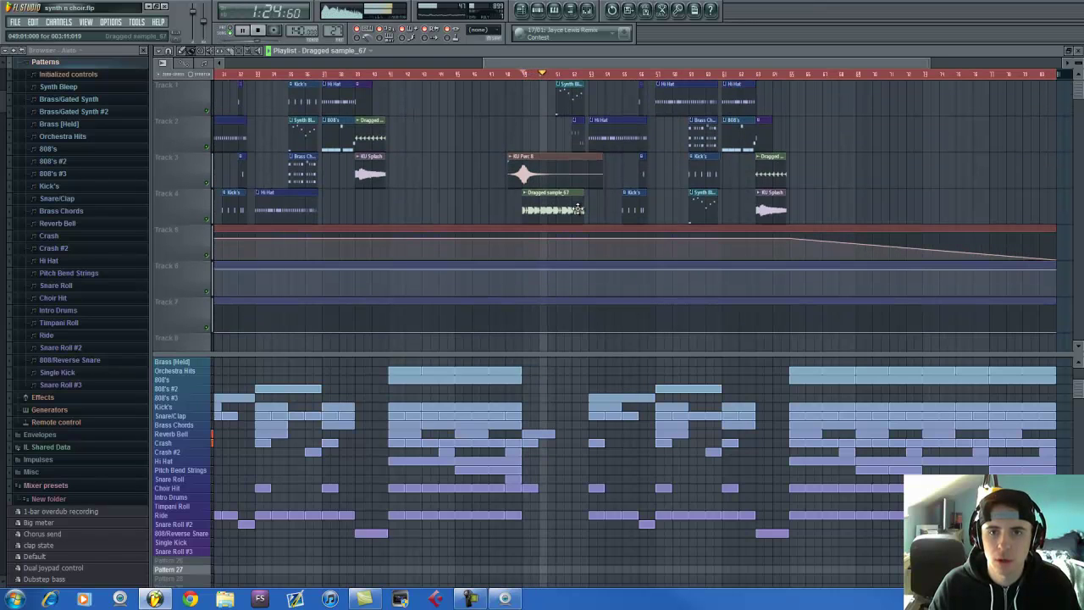
key("space")
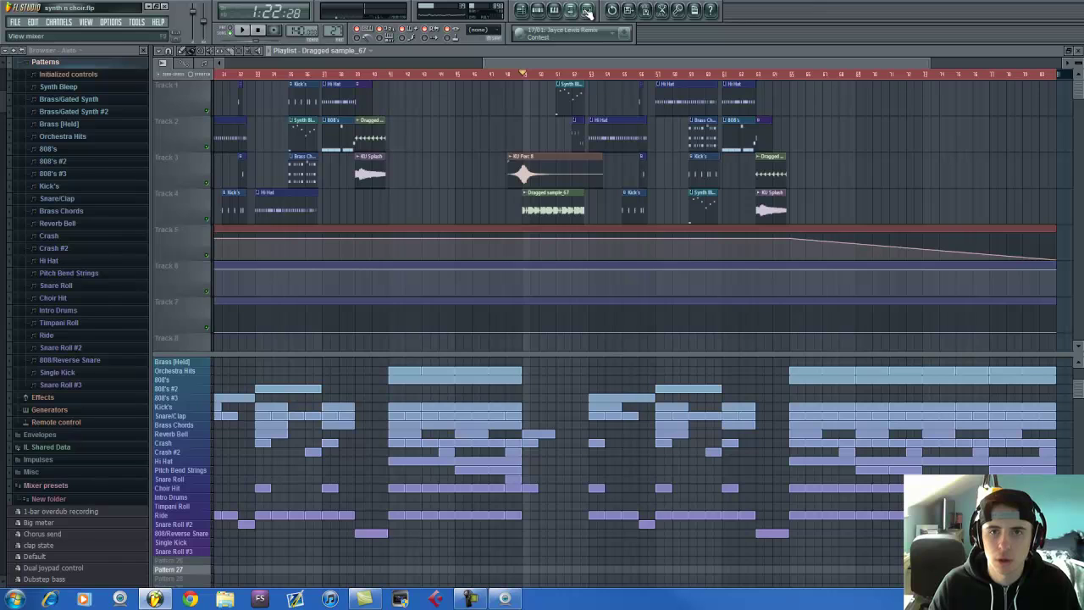
Step: Play the arrangement from bar 25 while watching the mixer levels
key("F9")
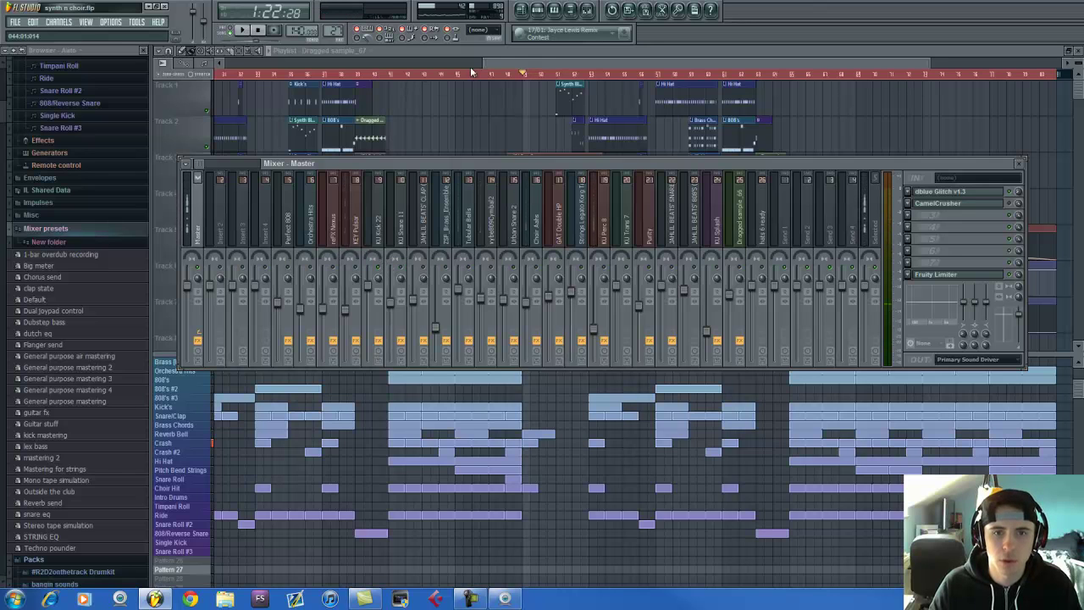
left_click_drag(493, 62, 309, 73)
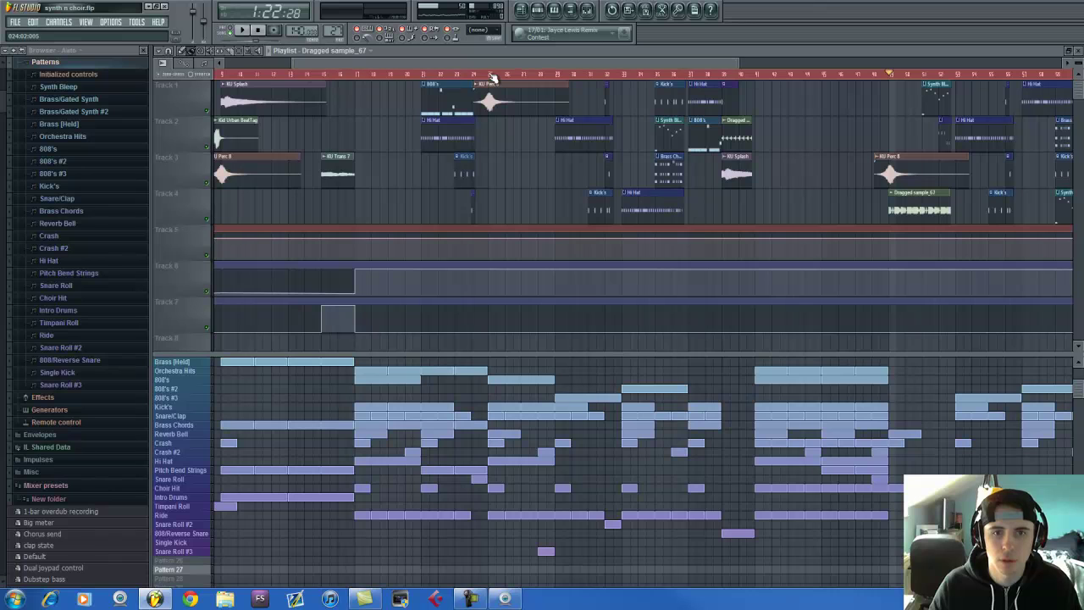
left_click(492, 78)
key("F9")
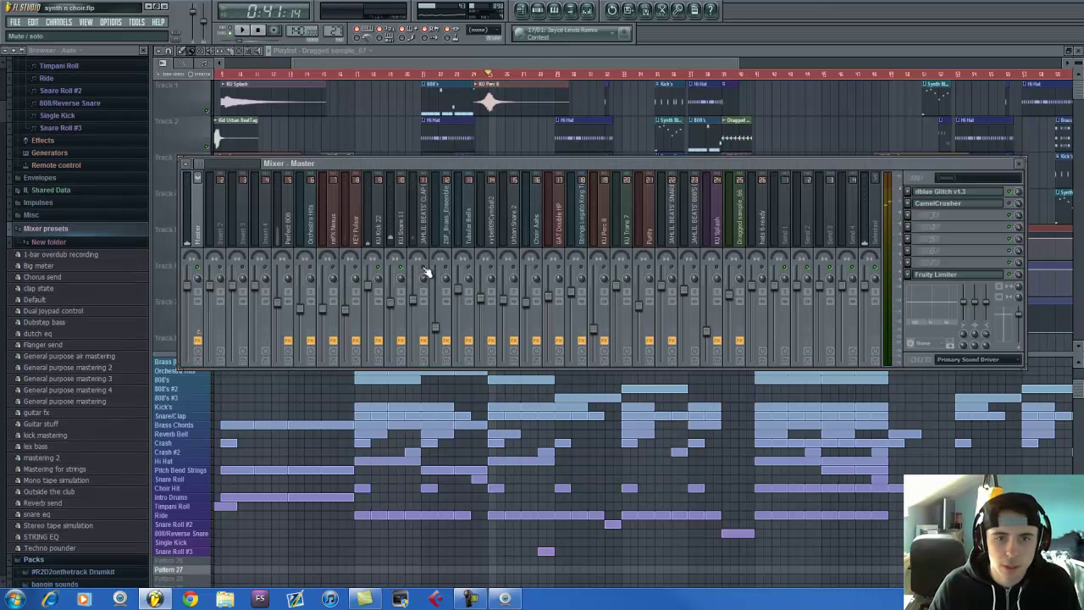
key("space")
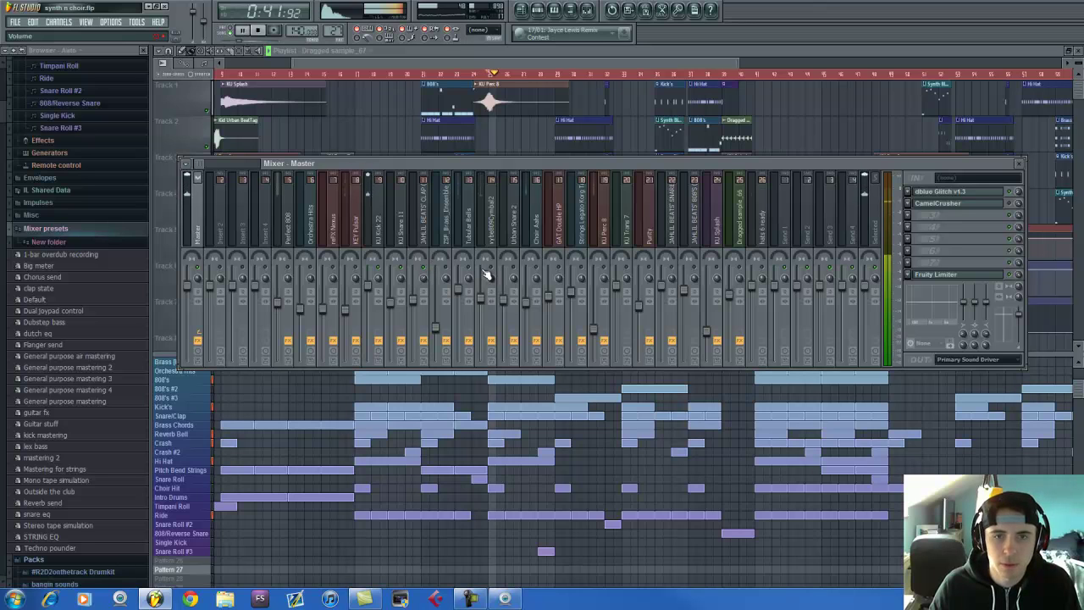
key("F9")
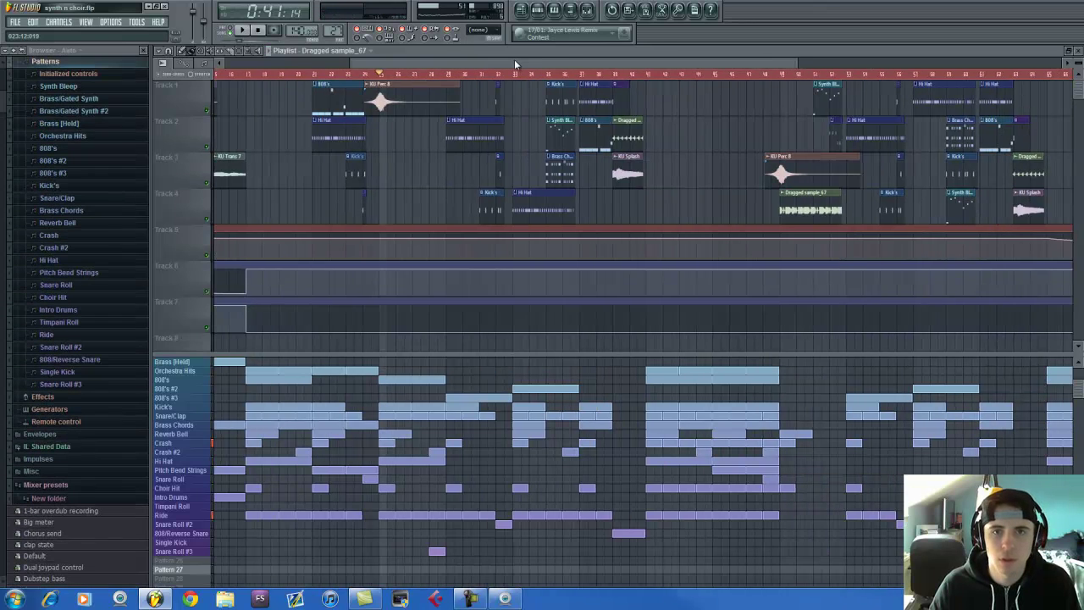
key("space")
Step: Play the arrangement from bar 41 with the mixer open to watch the track levels
scroll(525, 77, "down", 2)
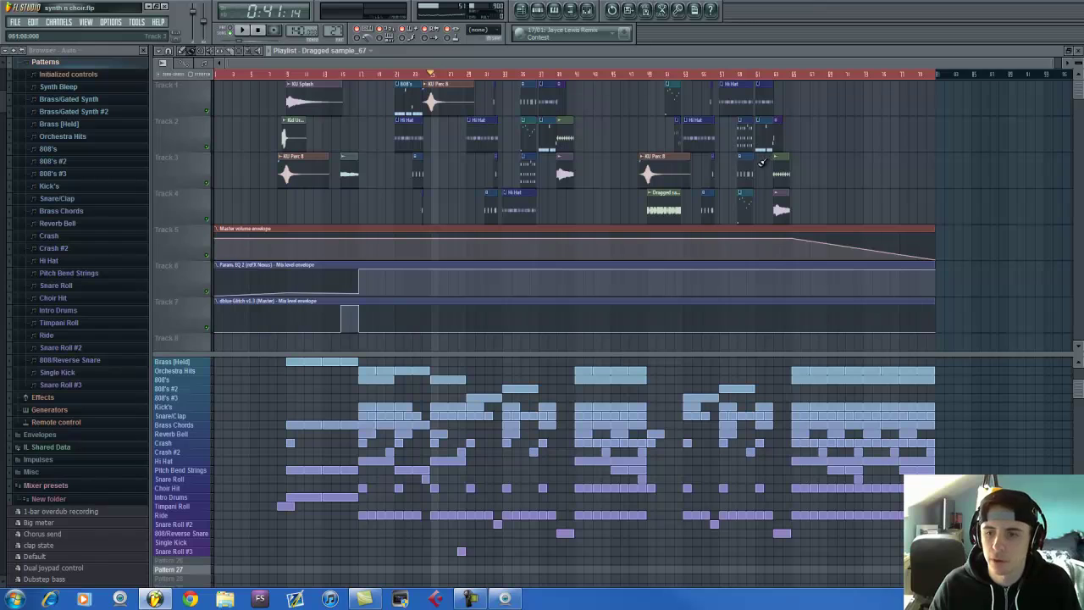
left_click(579, 76)
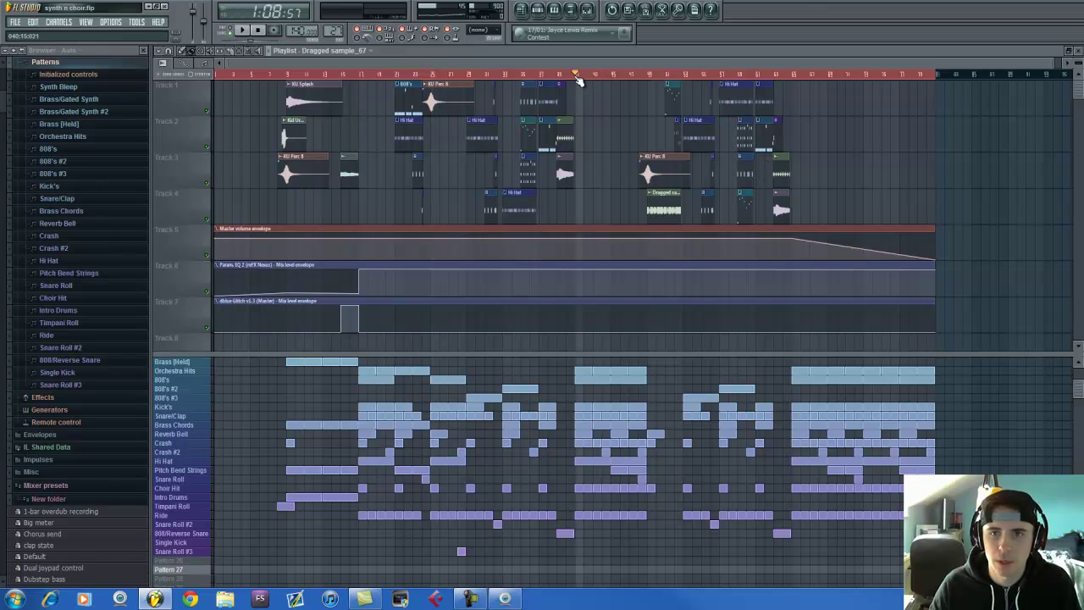
key("space")
key("F9")
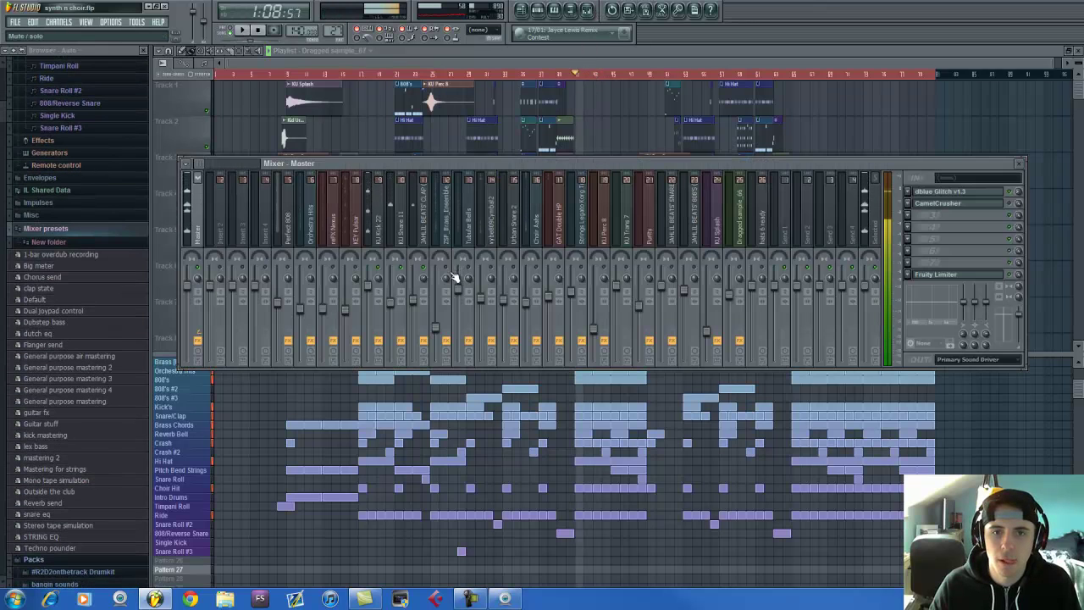
key("space")
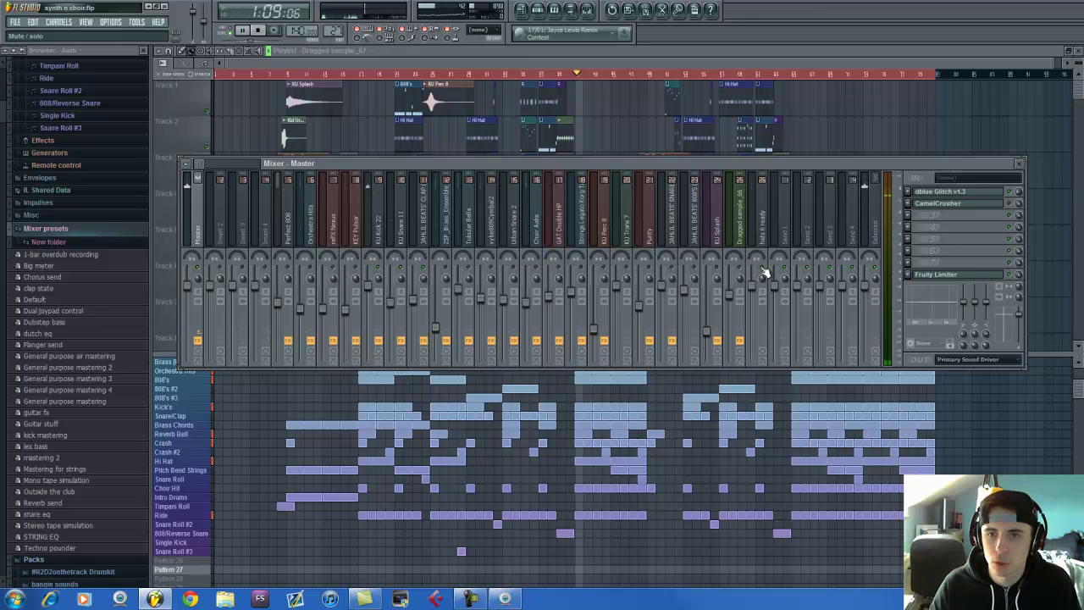
Step: Select the Hi Hat pattern with all channels shown and route its JAHLIL BEATS' HI HATS (1) channel to mixer track 27
left_click(537, 11)
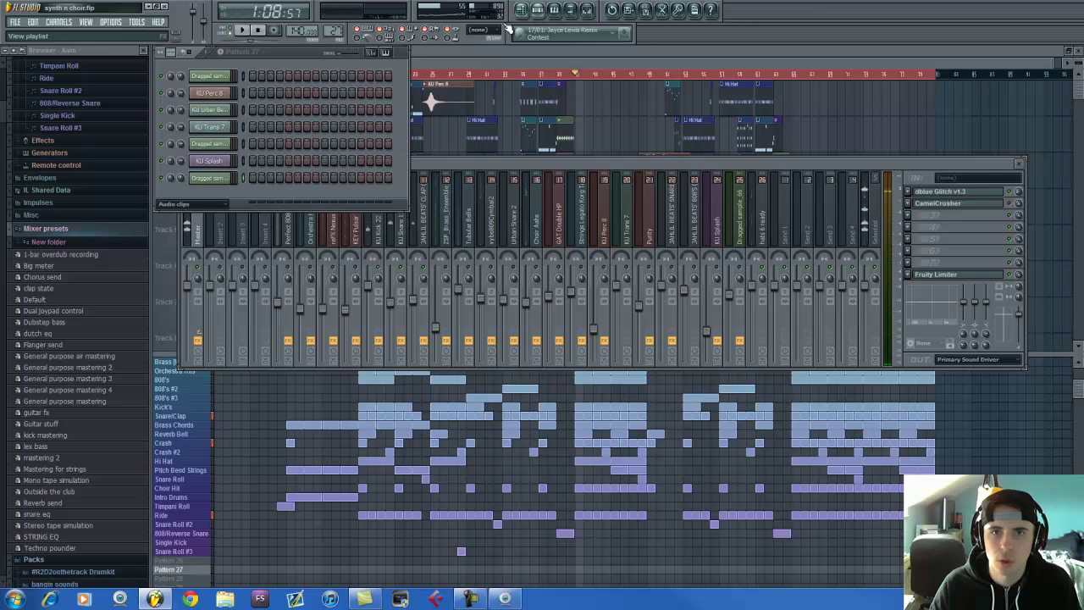
left_click_drag(336, 31, 343, 77)
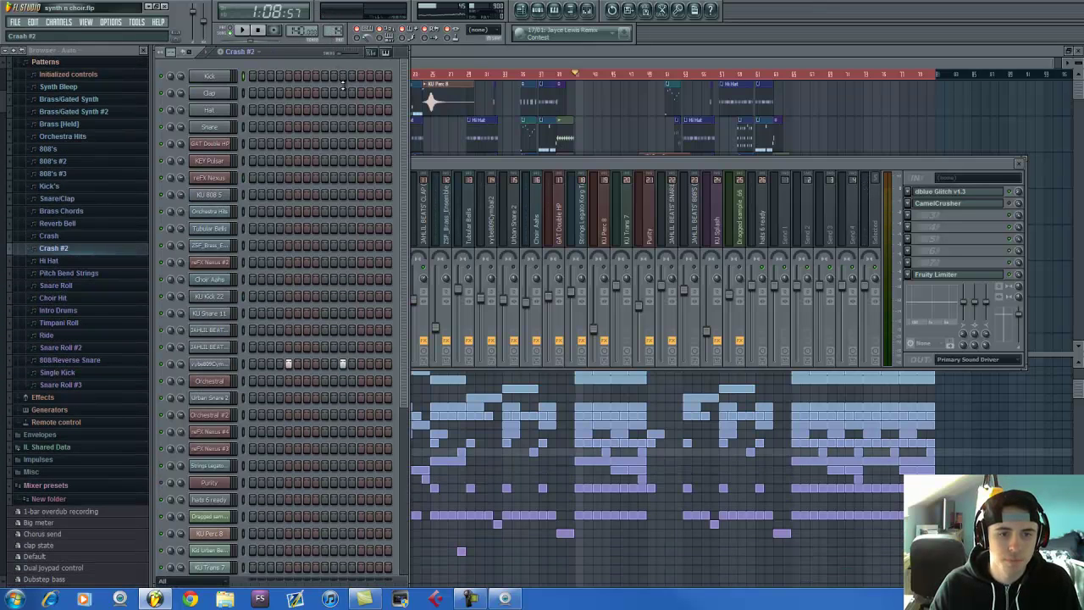
left_click(216, 349)
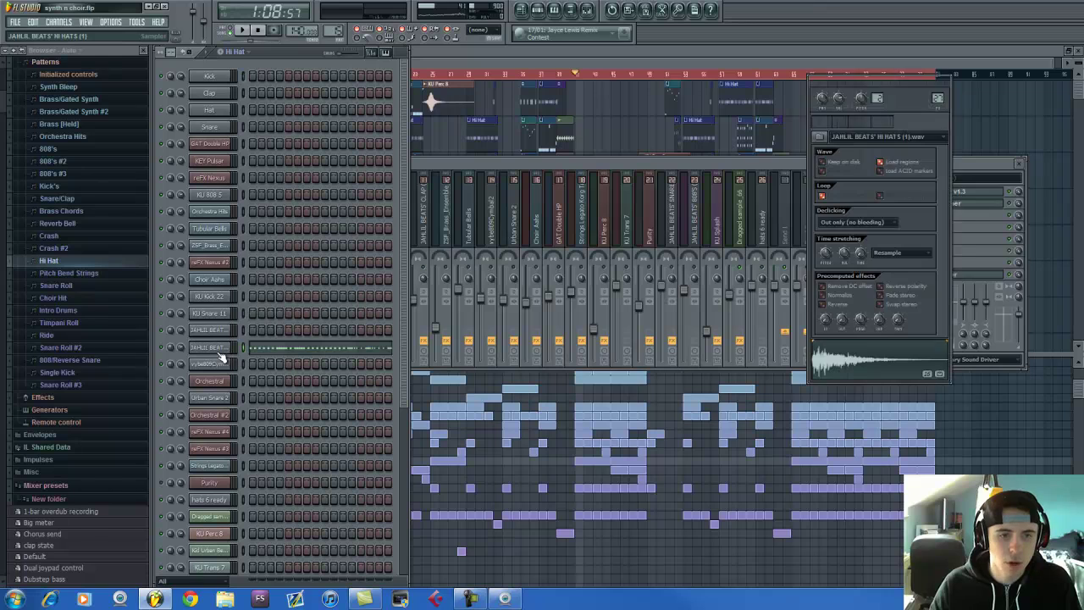
left_click(604, 158)
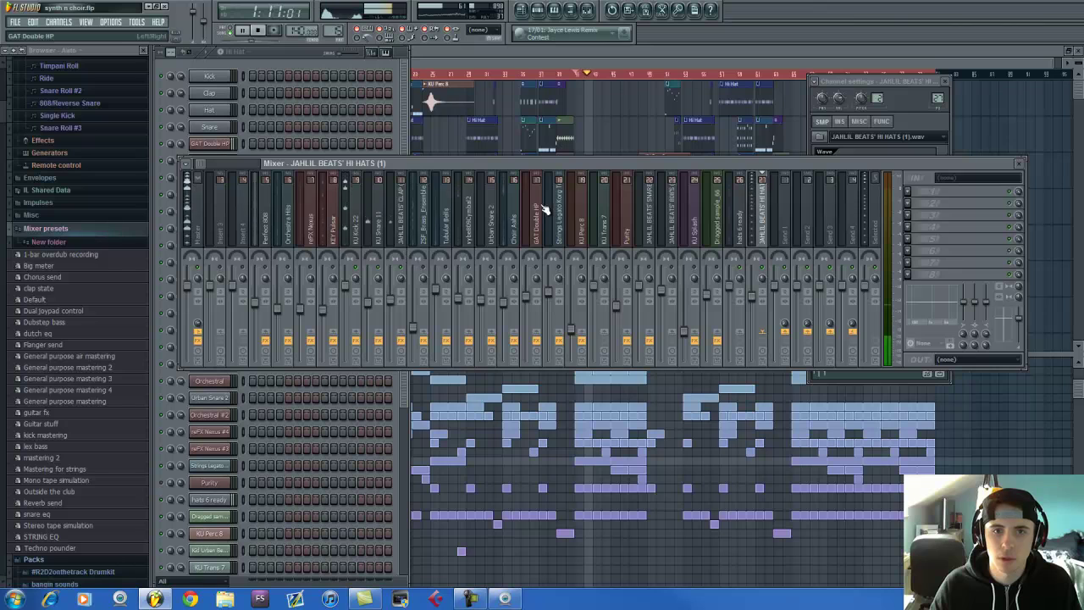
Step: Replay the arrangement from bar 41 and watch the hi-hat track's level in the mixer
key("space")
left_click(560, 65)
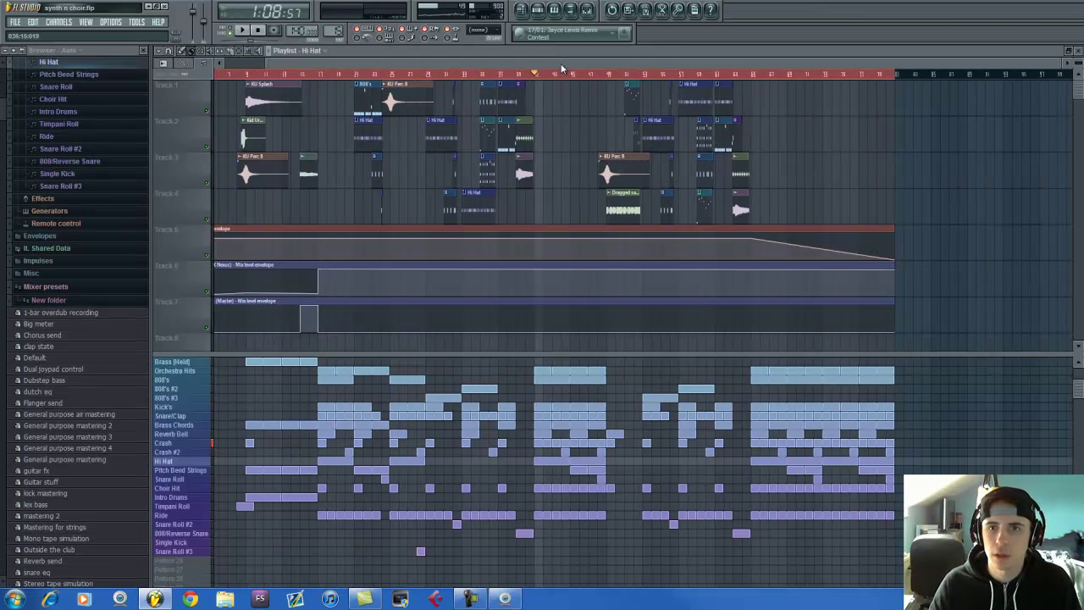
left_click(587, 10)
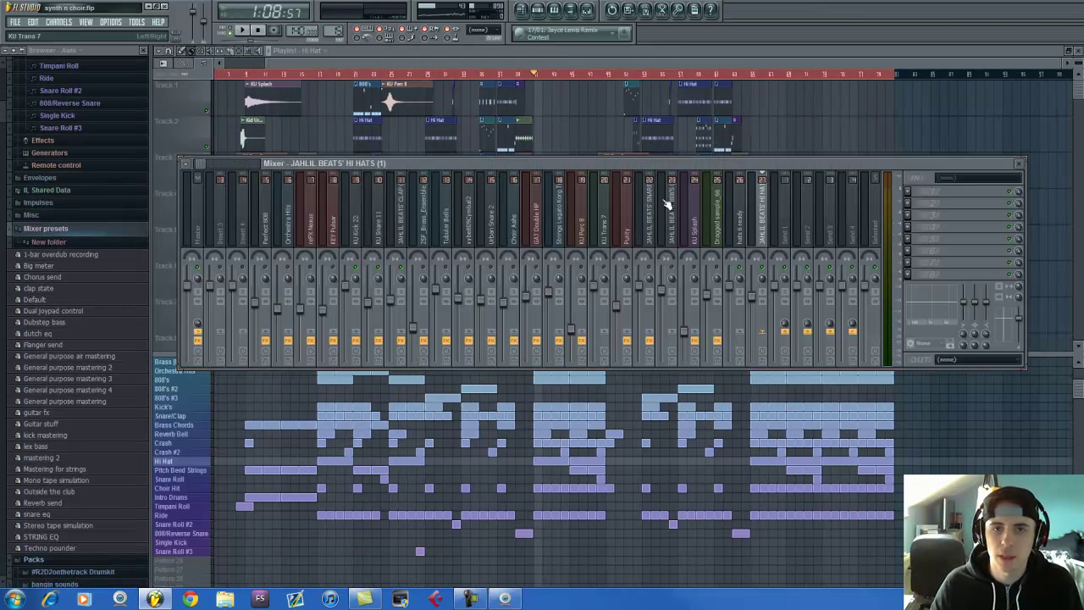
key("space")
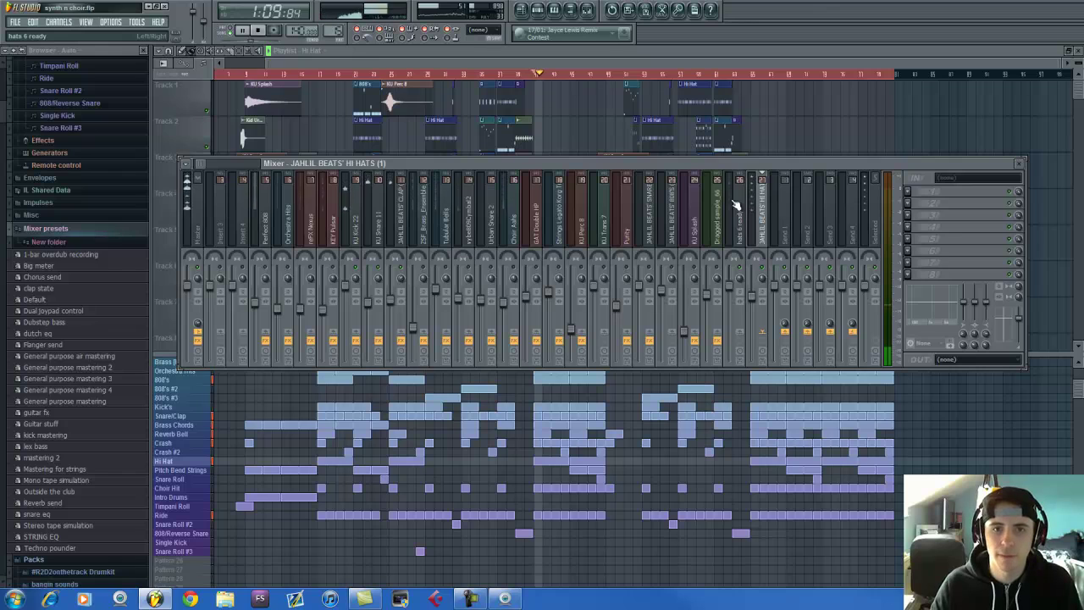
Step: Stop playback, select the Master mixer track and show its CamelCrusher effect with the British Clean patch
left_click(193, 208)
key("space")
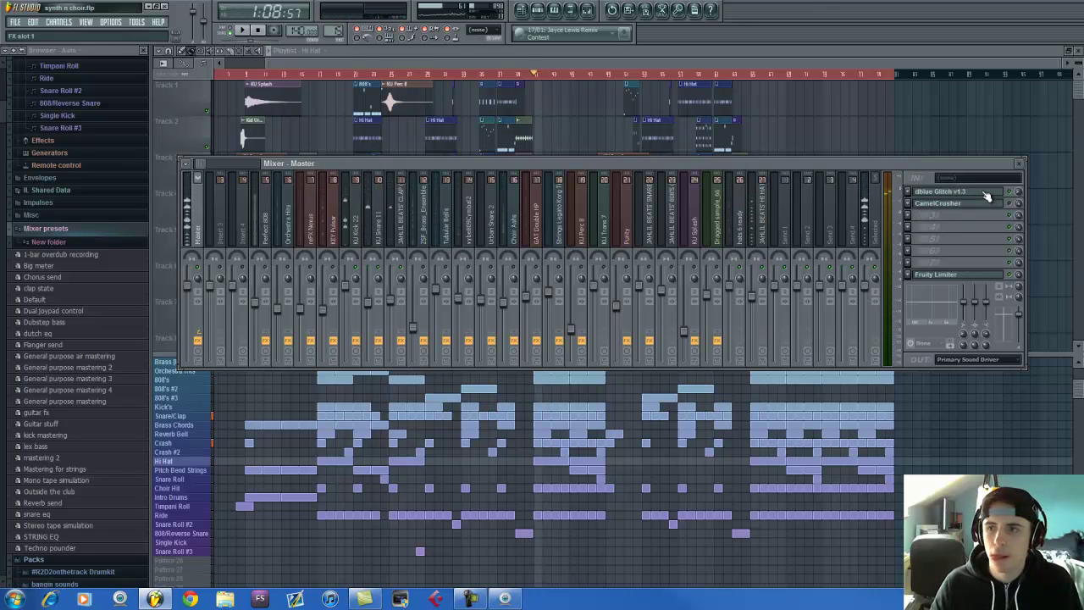
left_click(962, 205)
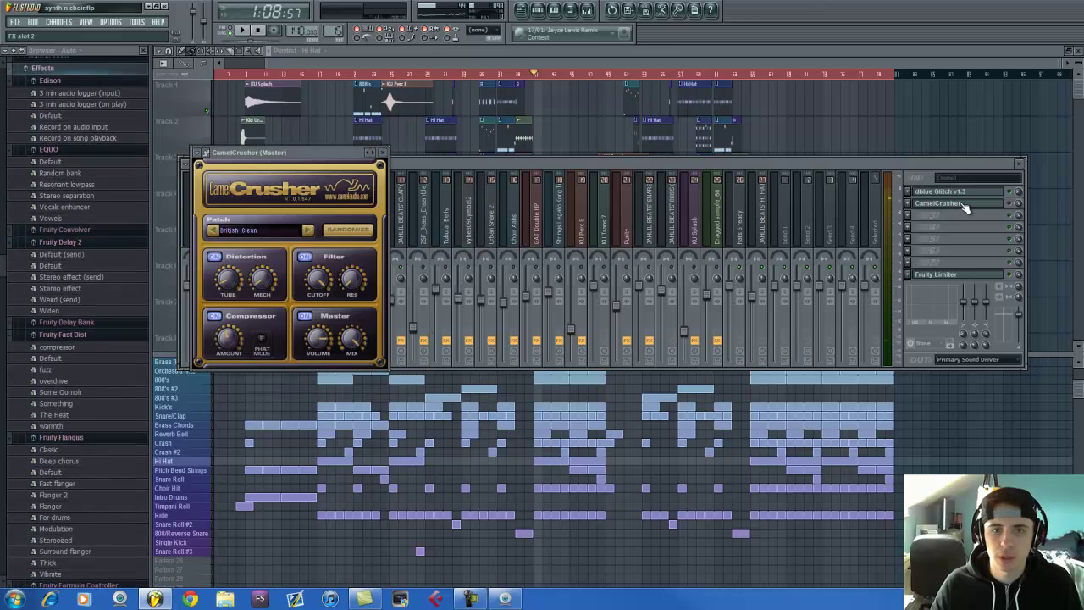
left_click(745, 165)
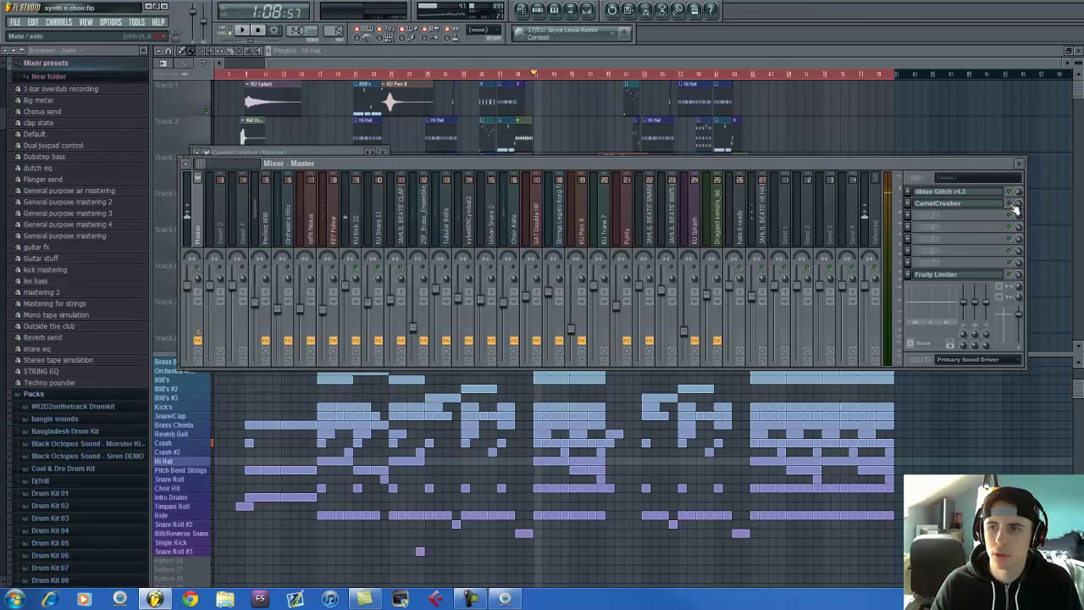
Step: Add a second CamelCrusher to the Master track's third effect slot, lower the master fader and play the song with it
left_click(910, 216)
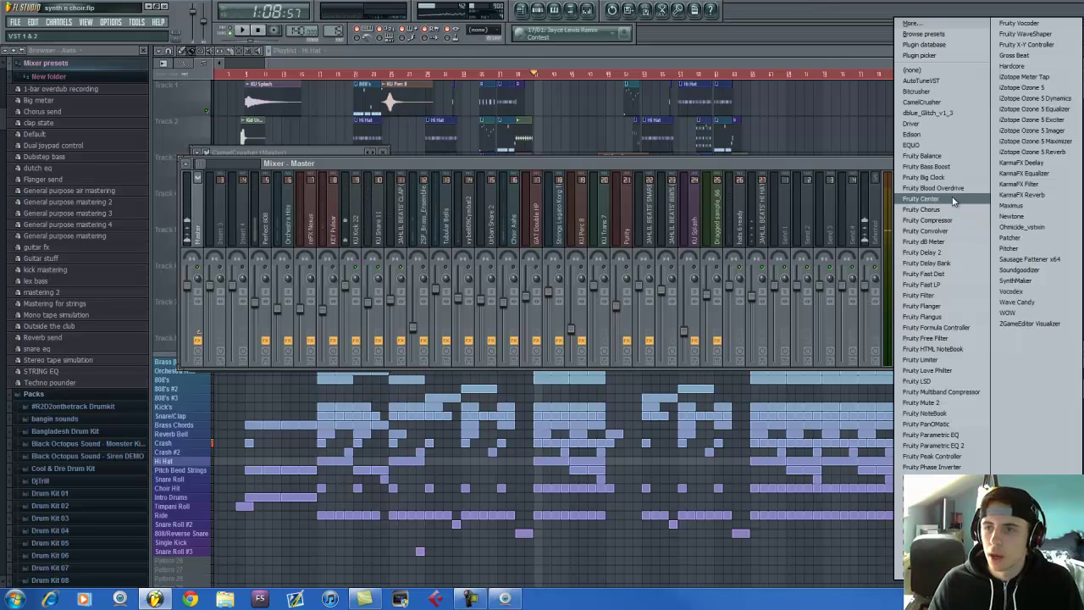
left_click(939, 103)
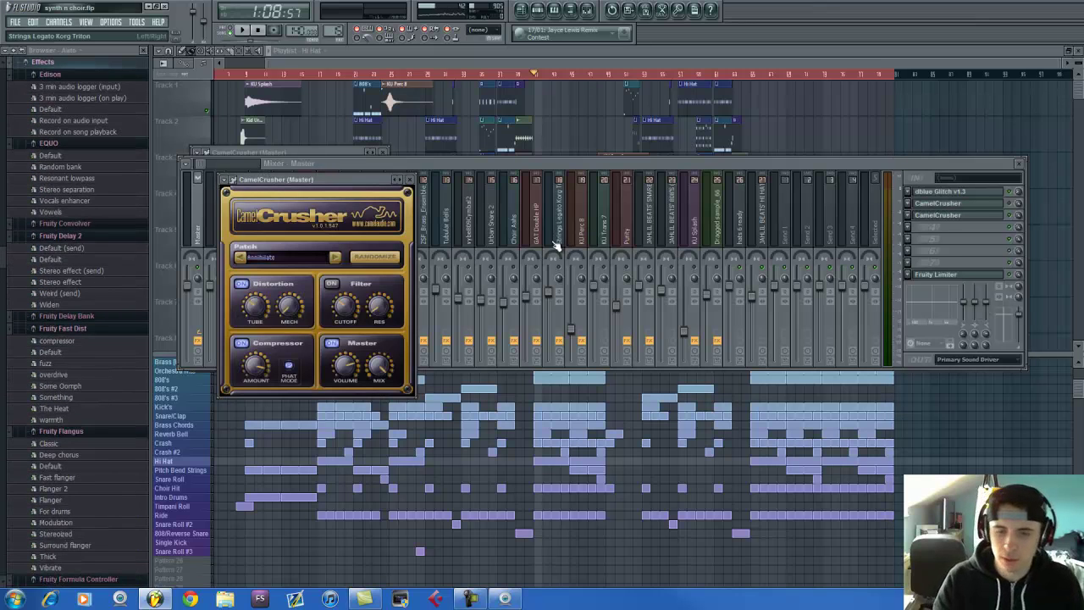
left_click(193, 334)
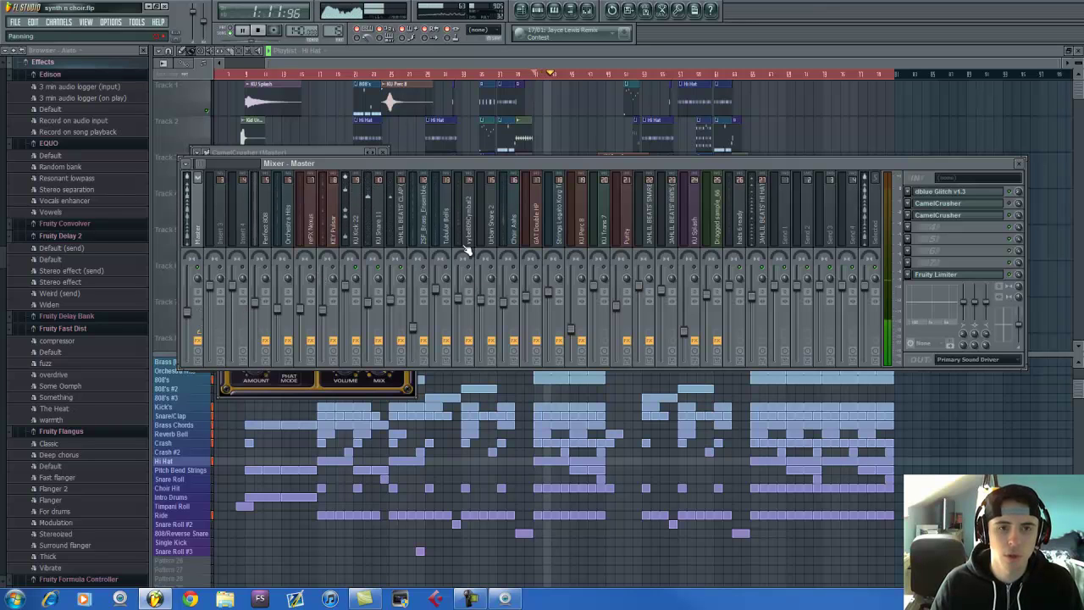
key("space")
Step: Open the Master track's second CamelCrusher and cycle its patches from Annihilate to Destroyer while auditioning the song
left_click(974, 215)
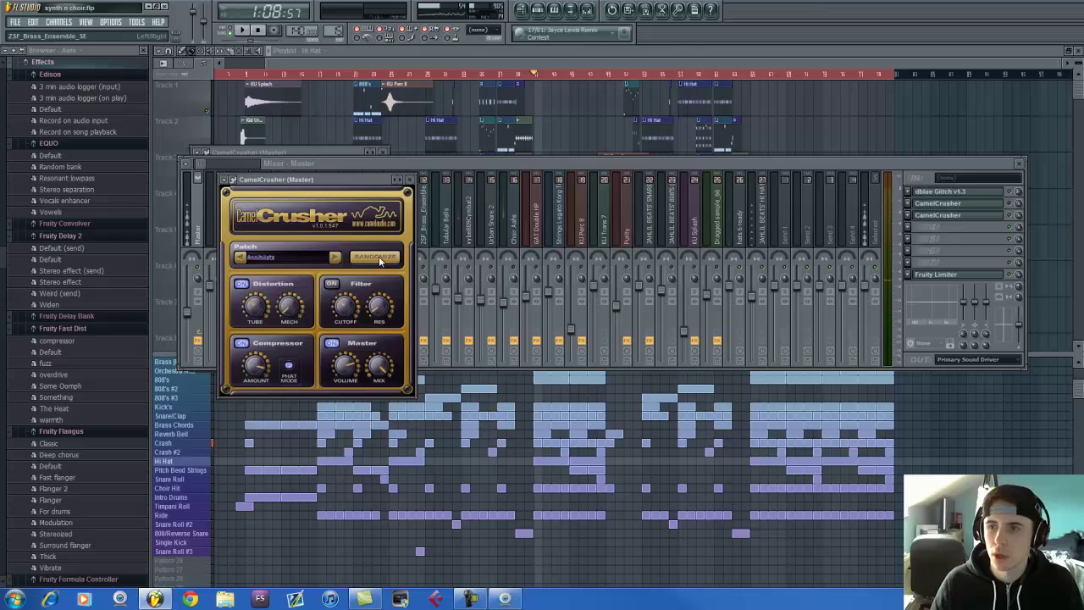
left_click(335, 258)
left_click(335, 258)
key("space")
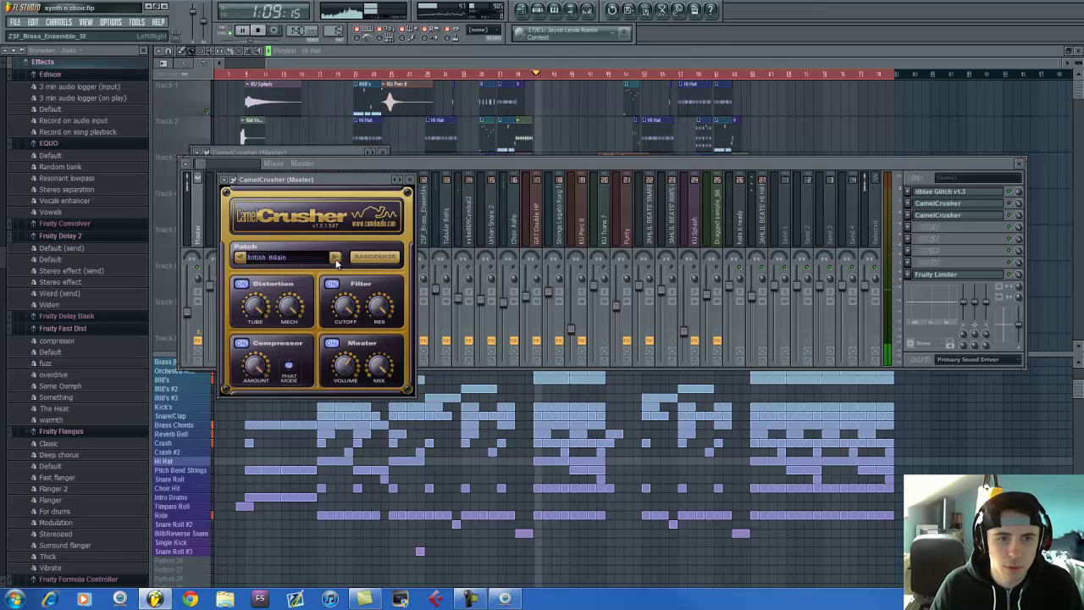
left_click(335, 260)
left_click(335, 260)
left_click(335, 260)
left_click(336, 260)
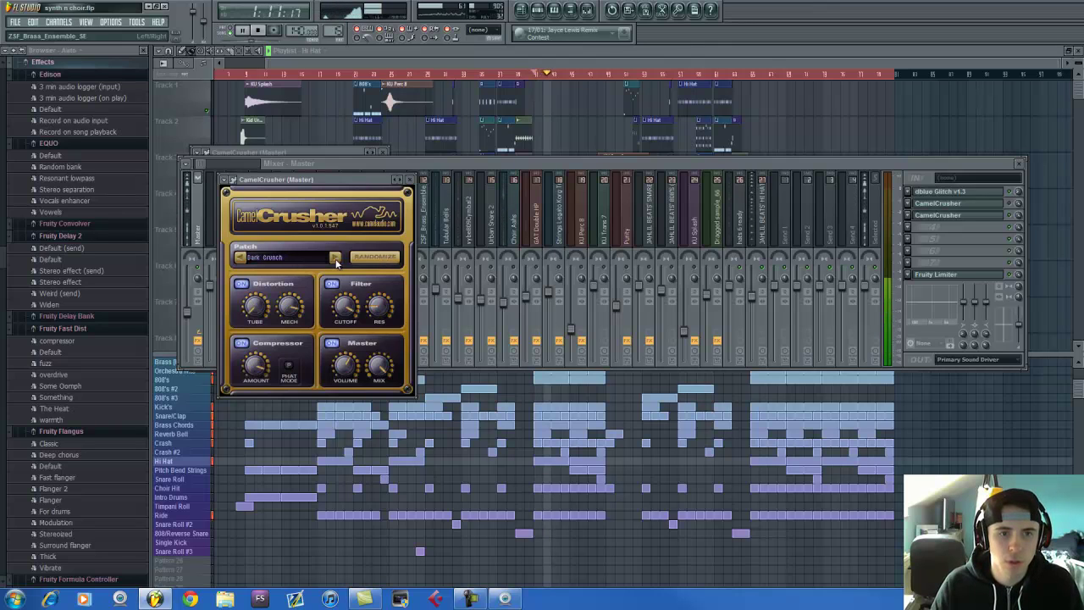
left_click(336, 259)
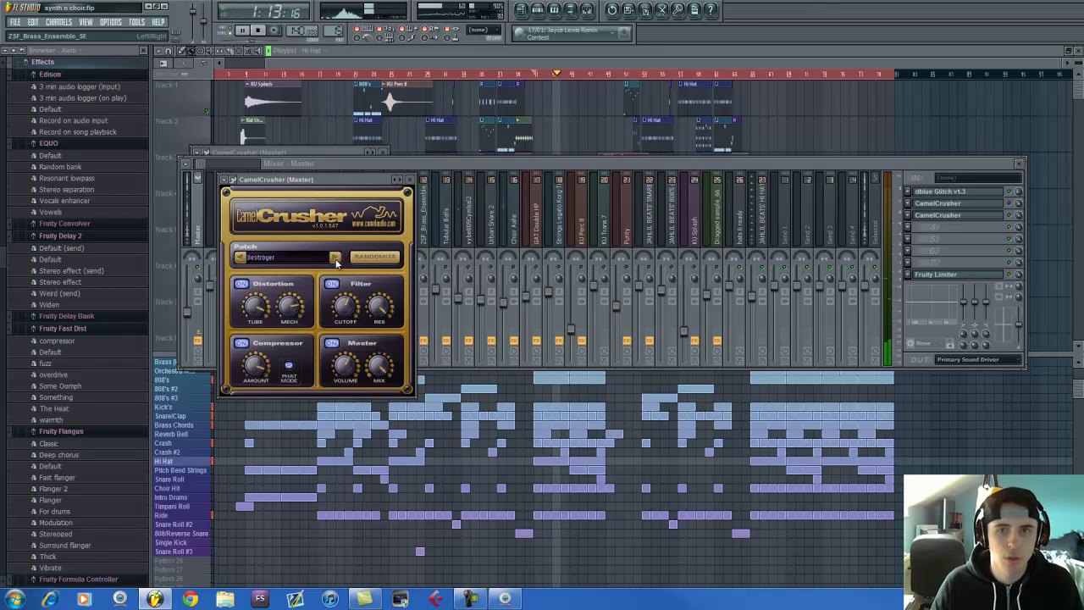
key("space")
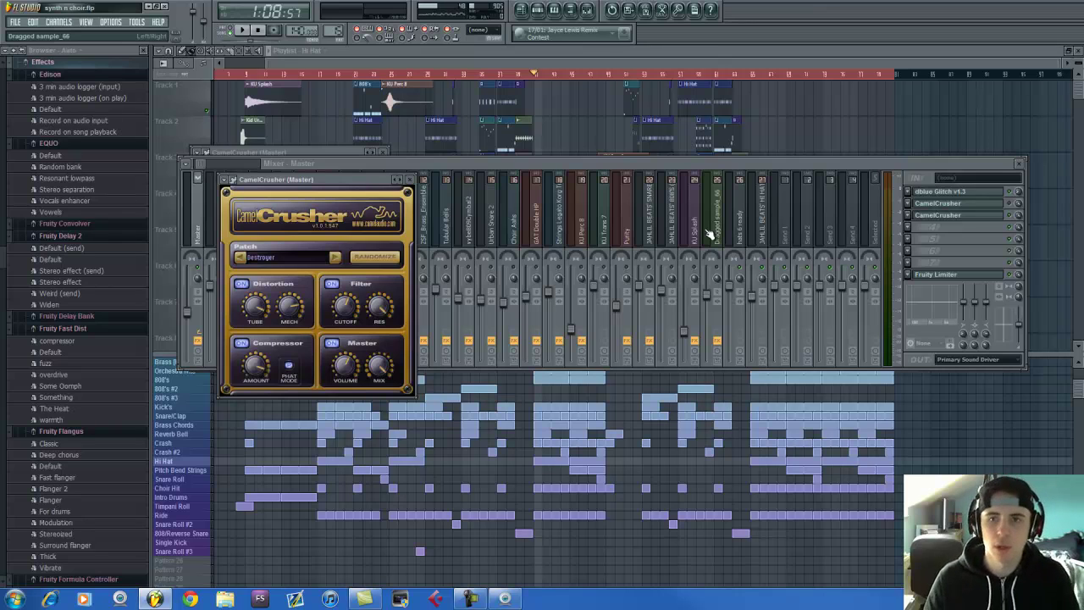
Step: Replay the song through the Destroyer patch, bring the mixer forward and stop playback
key("space")
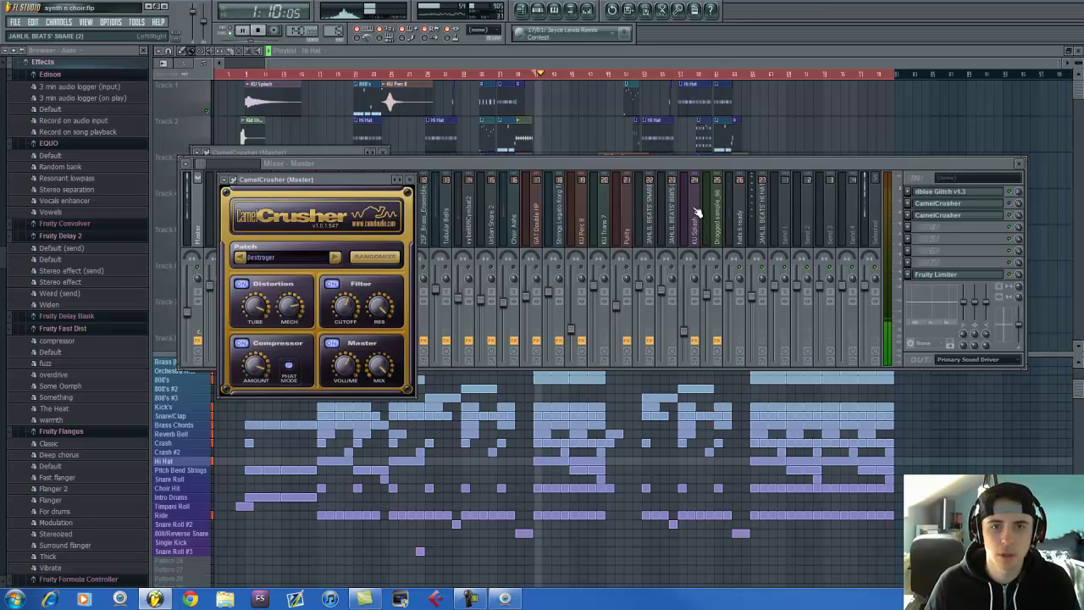
left_click(743, 270)
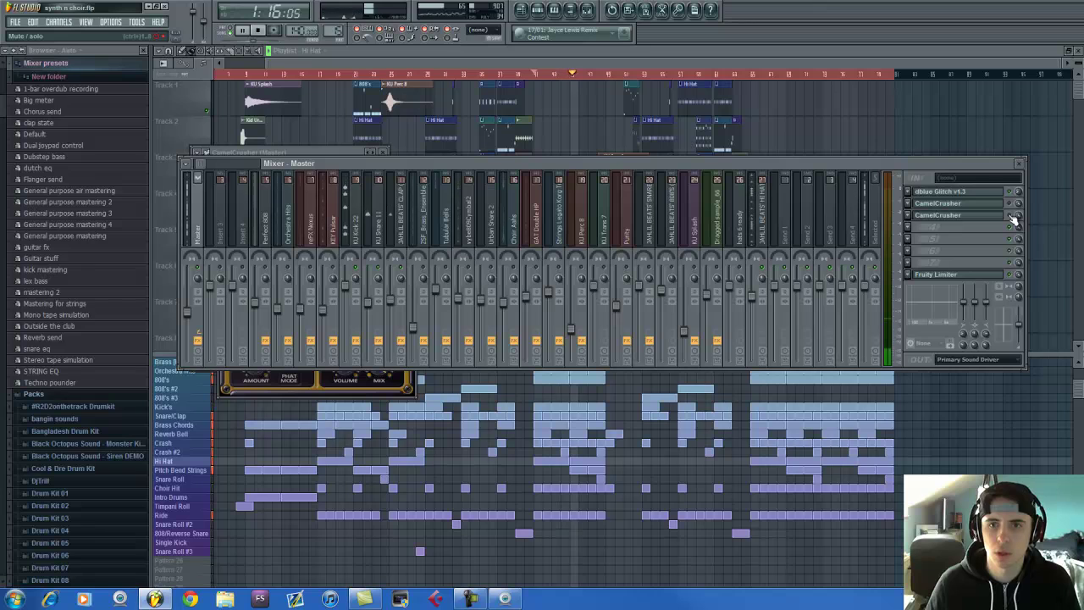
key("space")
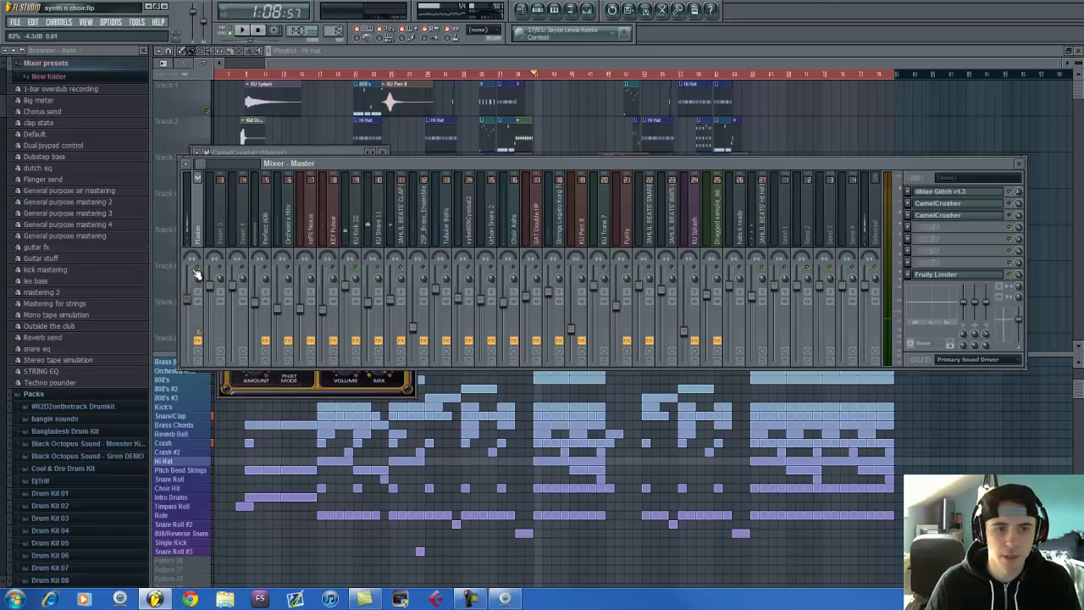
Step: Show the playlist, inspect the options of the dragged sample clip on Track 4 and return to the mixer
left_click(537, 9)
left_click(502, 61)
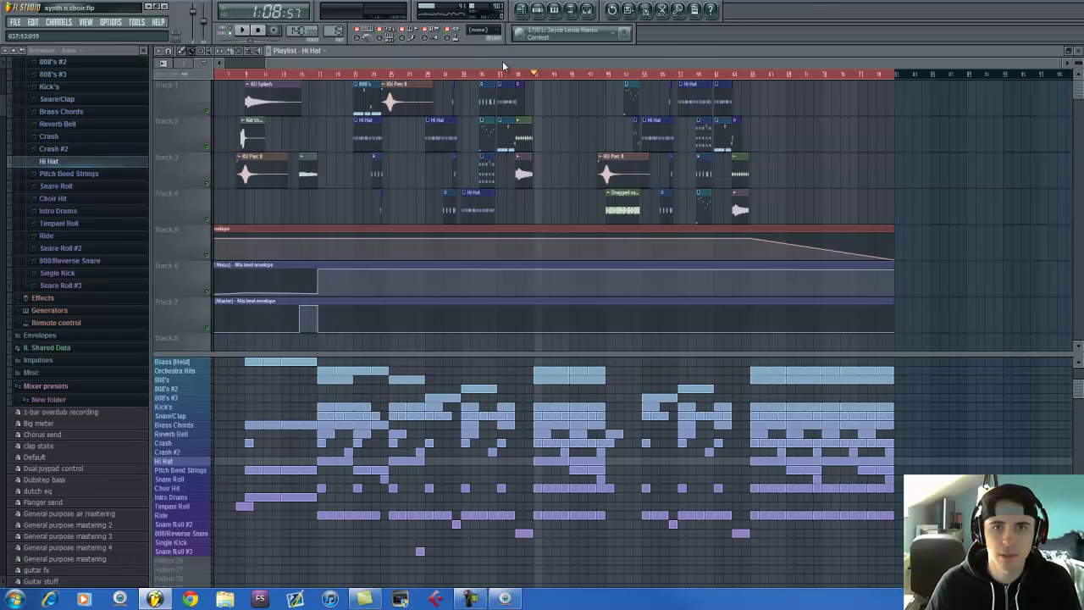
right_click(609, 197)
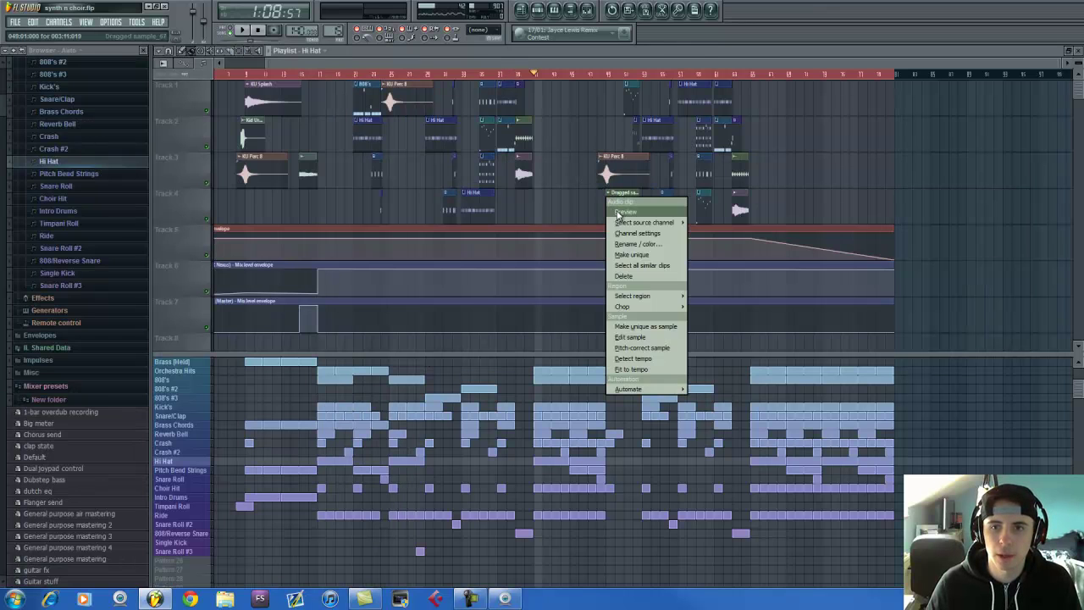
key("Escape")
key("F9")
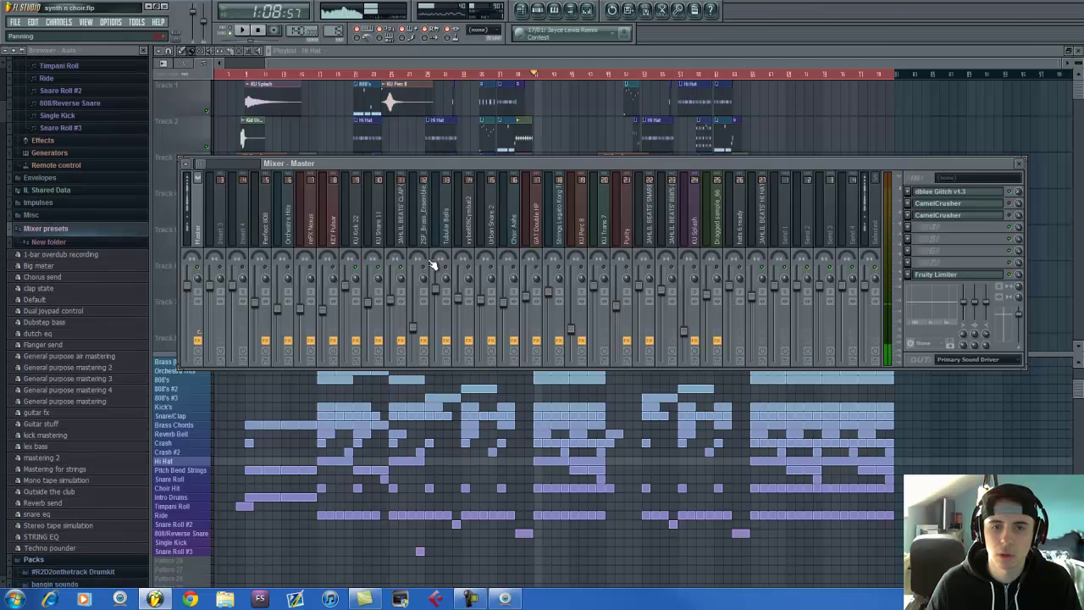
Step: Stop playback, return the song position to the start and review the full channel list of the Hi Hat pattern
left_click(463, 61)
left_click(540, 12)
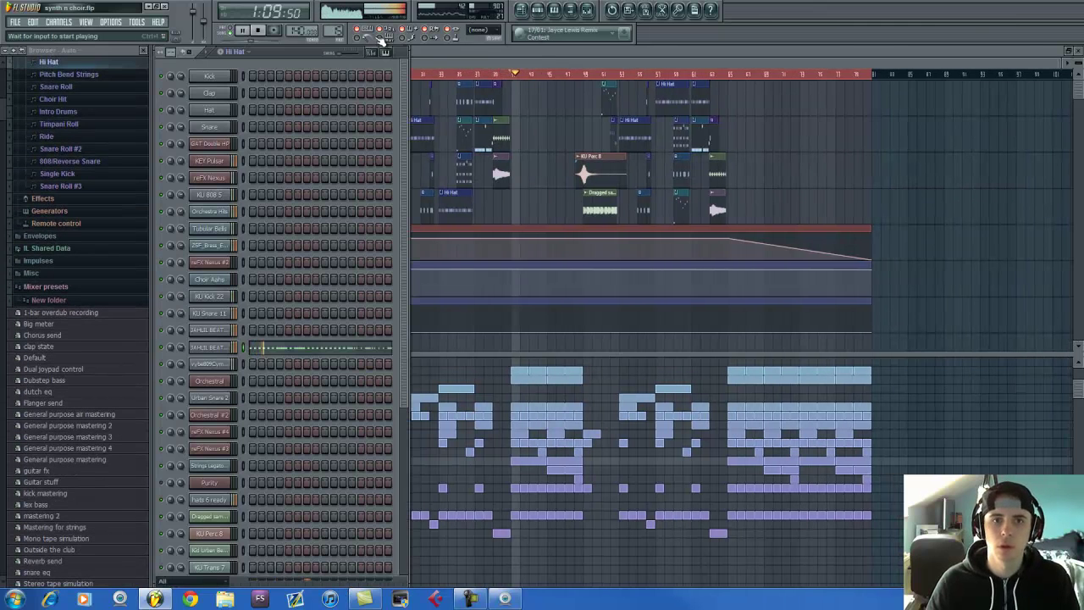
key("space")
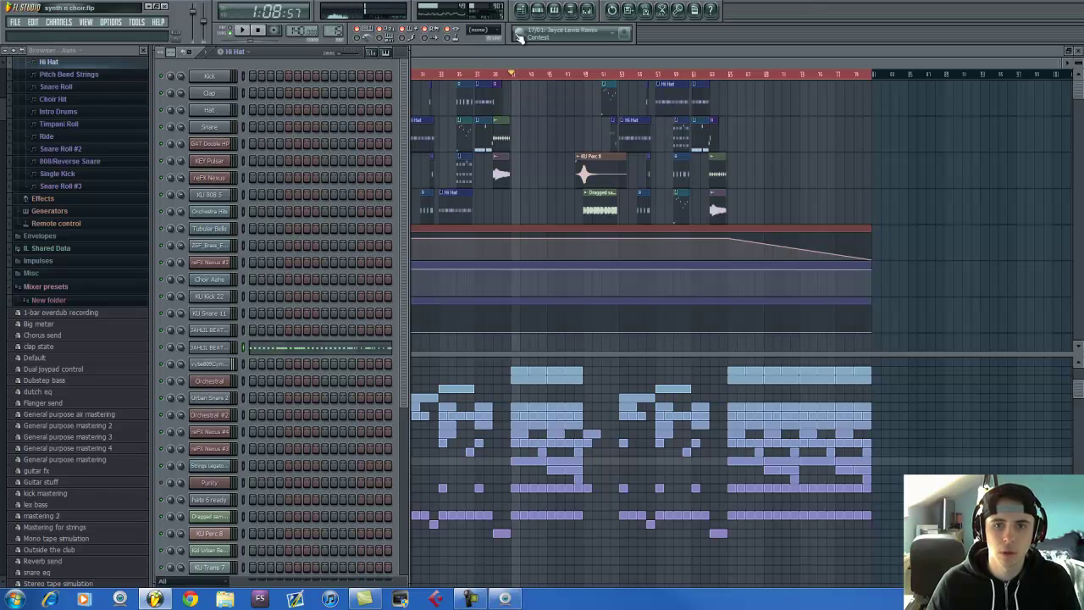
left_click(259, 30)
scroll(285, 508, "down", 3)
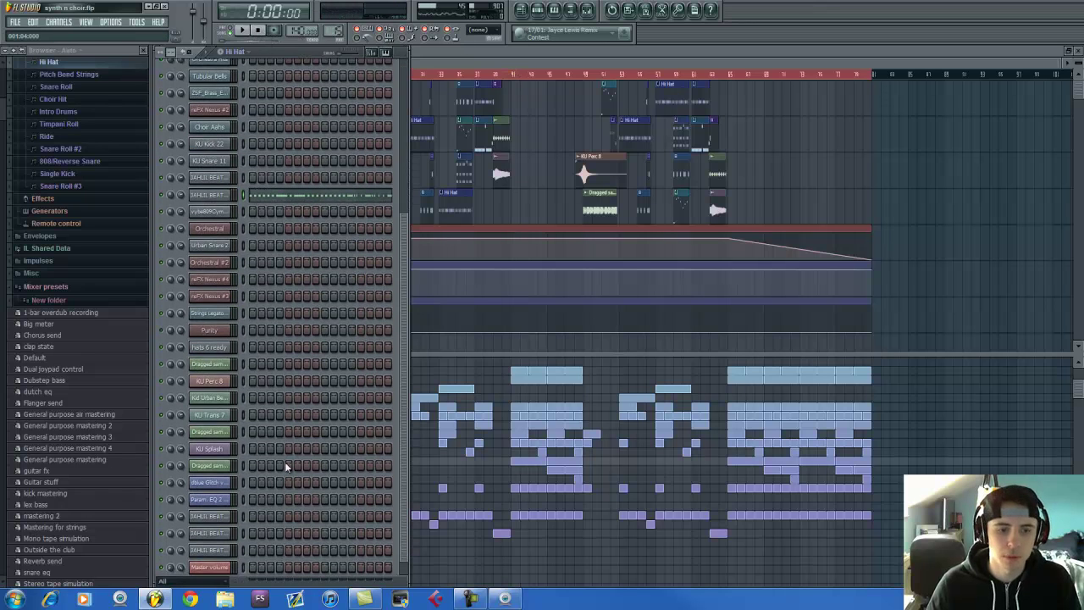
Step: Examine the playlist clips around bars 29 to 40 up close and return to the channel list
left_click(508, 53)
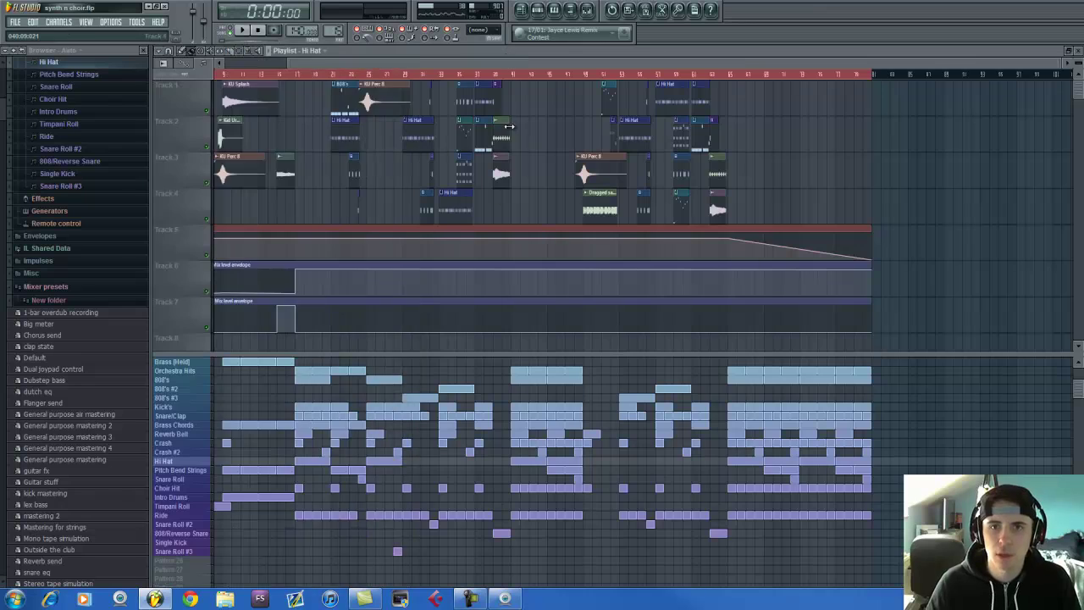
scroll(430, 124, "up", 6)
left_click(430, 121)
left_click(453, 173)
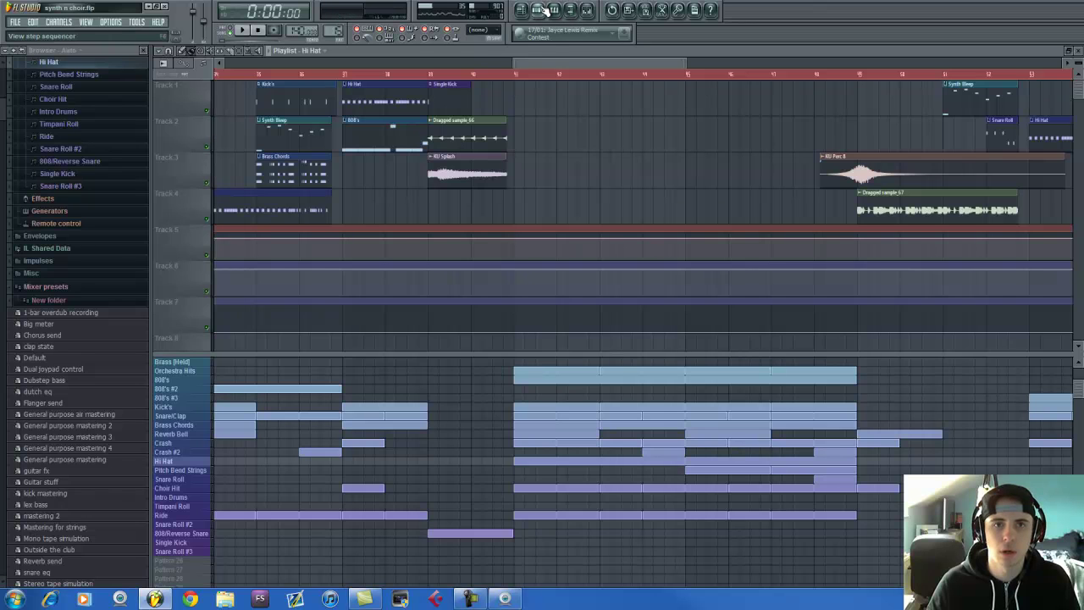
left_click_drag(538, 57, 483, 61)
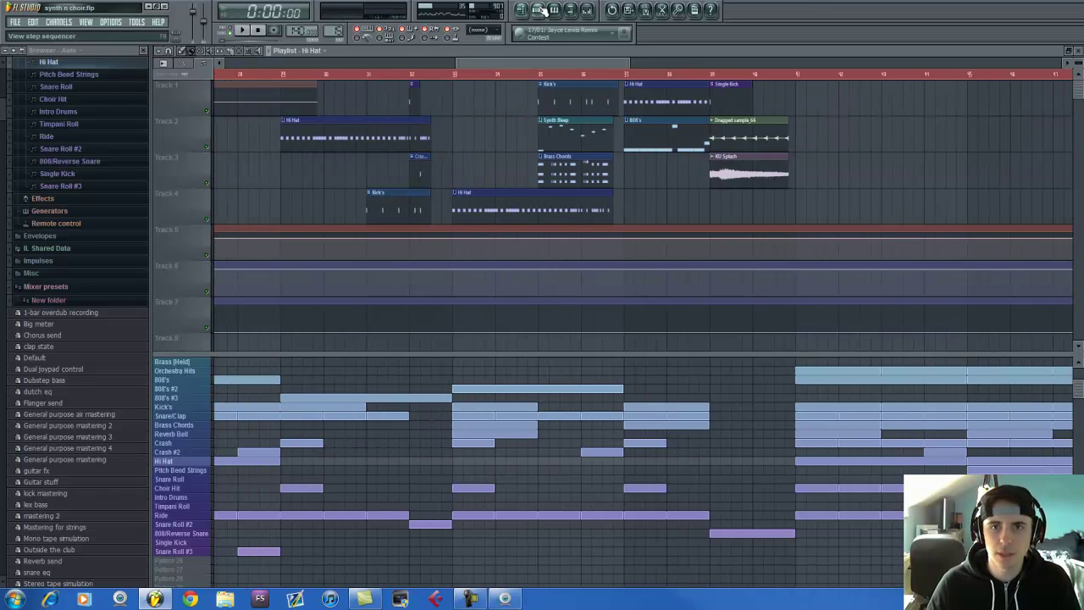
left_click(537, 9)
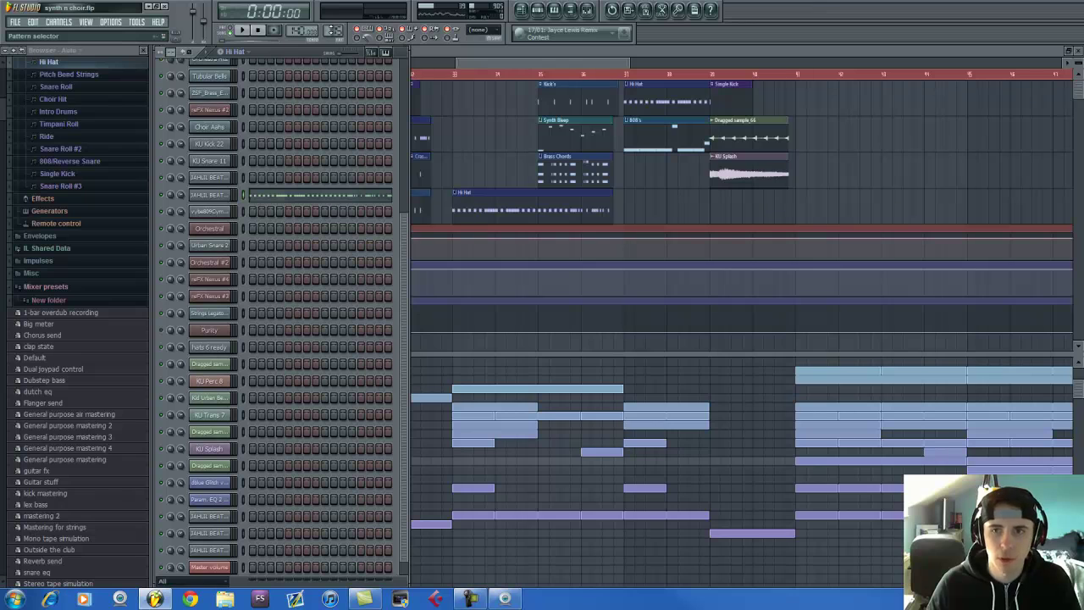
scroll(358, 154, "up", 5)
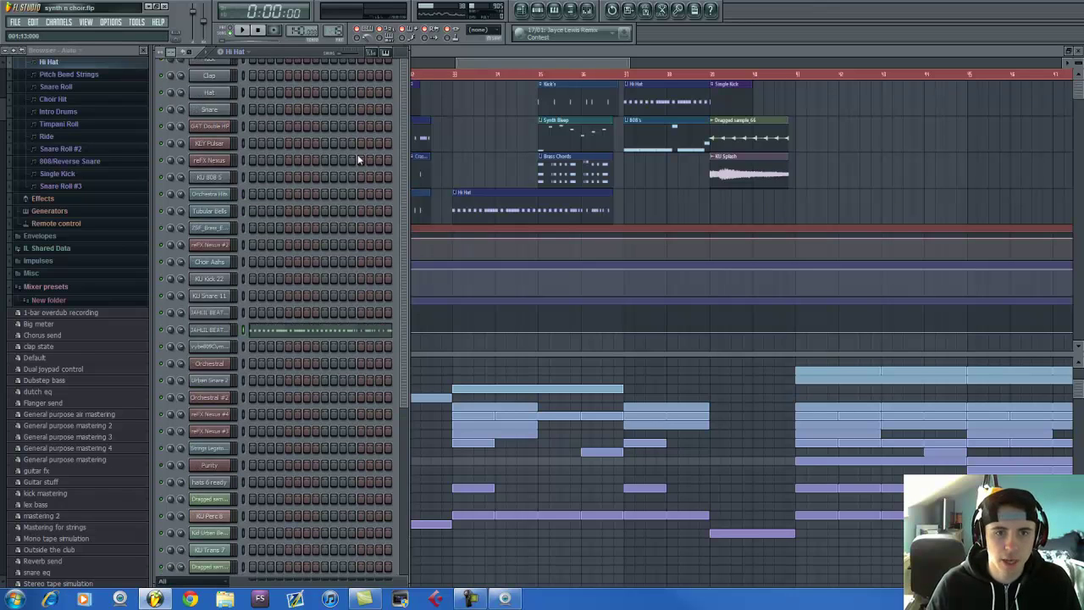
Step: Switch to the Synth Bleep pattern, open KEY Pulsar's piano roll and select and copy all its notes
mouse_move(337, 32)
left_mouse_down()
mouse_move(360, 543)
mouse_move(338, 44)
left_mouse_up()
left_click(316, 160)
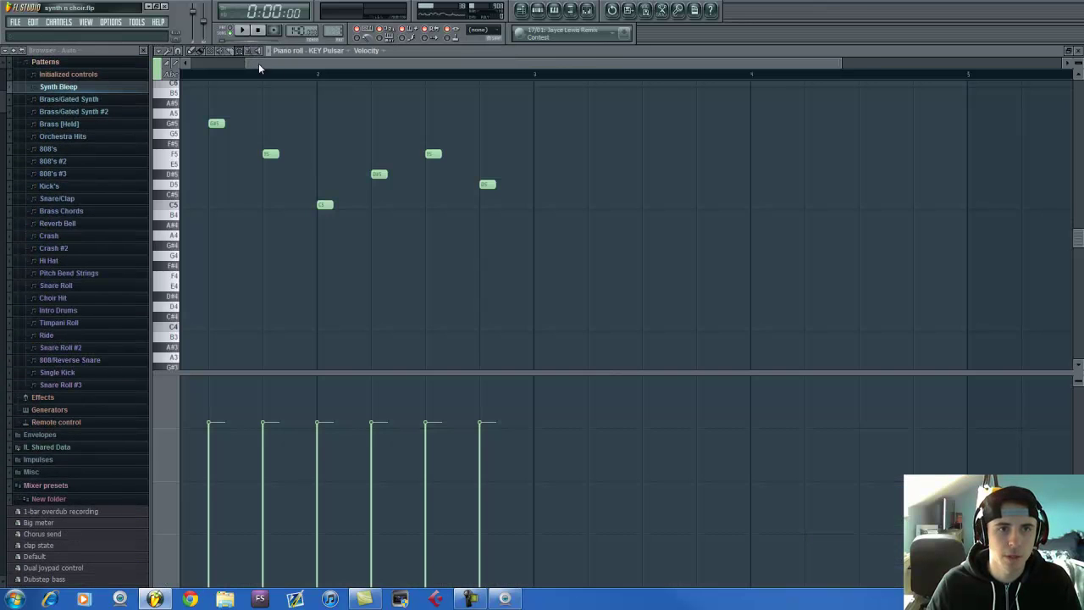
left_click_drag(259, 64, 202, 66)
left_click_drag(610, 111, 164, 350)
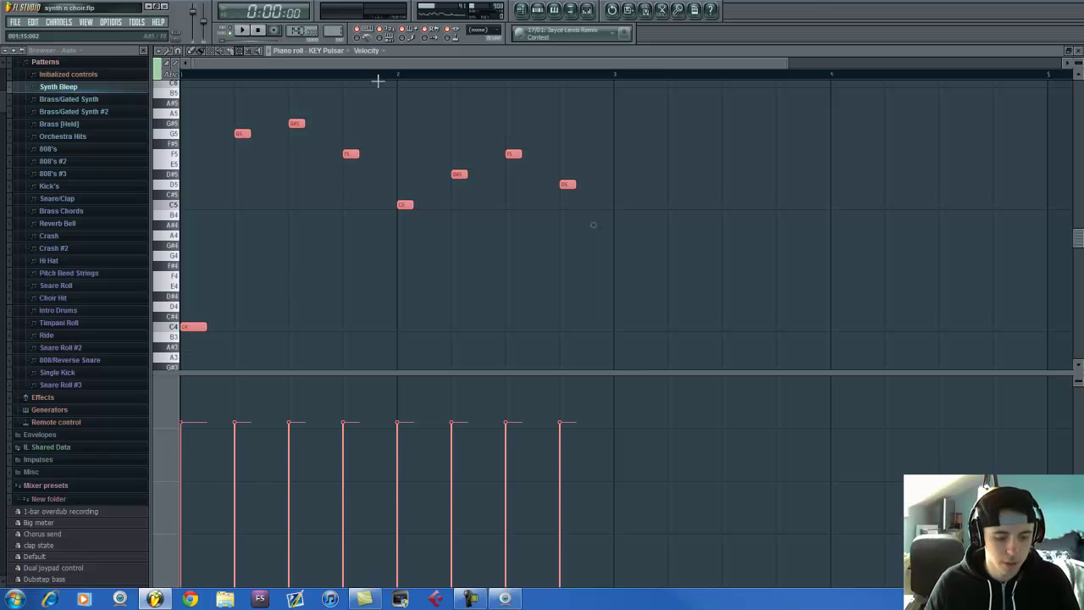
left_click(537, 9)
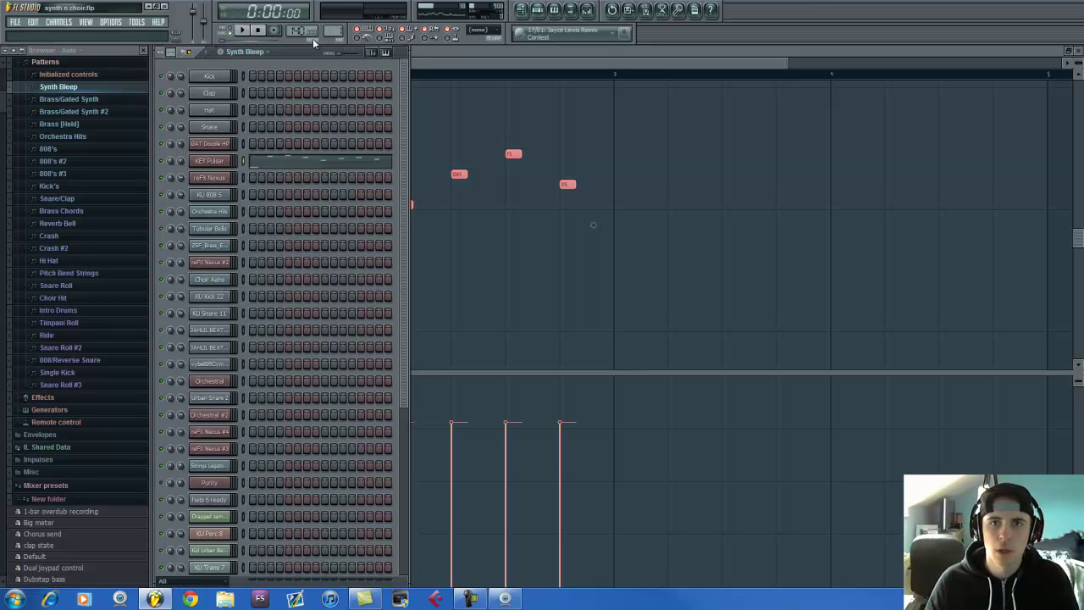
left_click(417, 65)
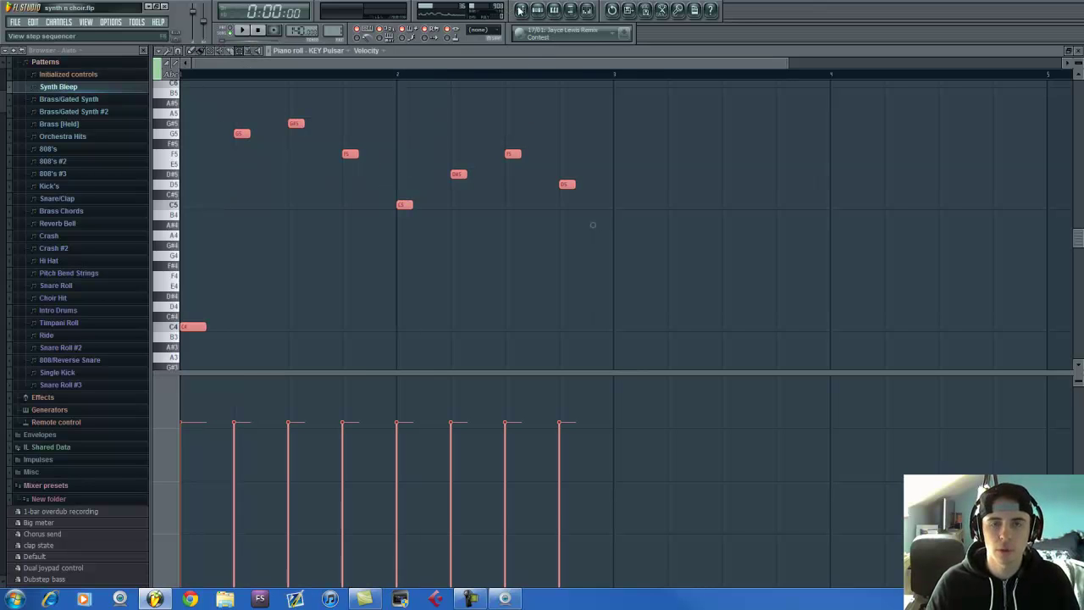
Step: Switch to the empty Pattern 26, paste the copied KEY Pulsar notes and move them to start at bar 1
left_click(537, 10)
right_click(336, 27)
left_click(441, 37)
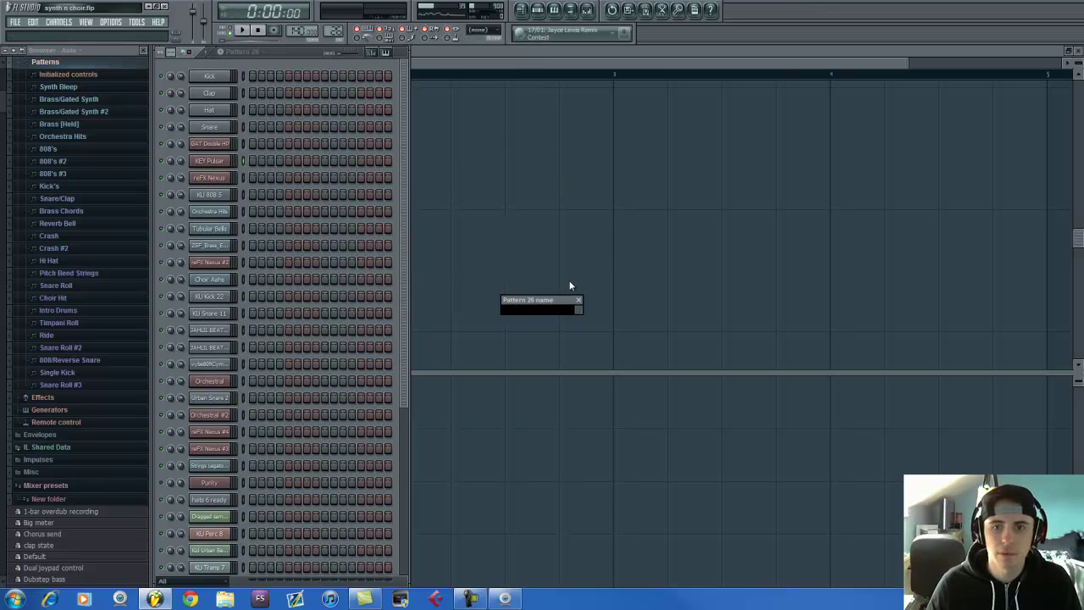
left_click(579, 300)
left_click(581, 289)
key("ctrl+v")
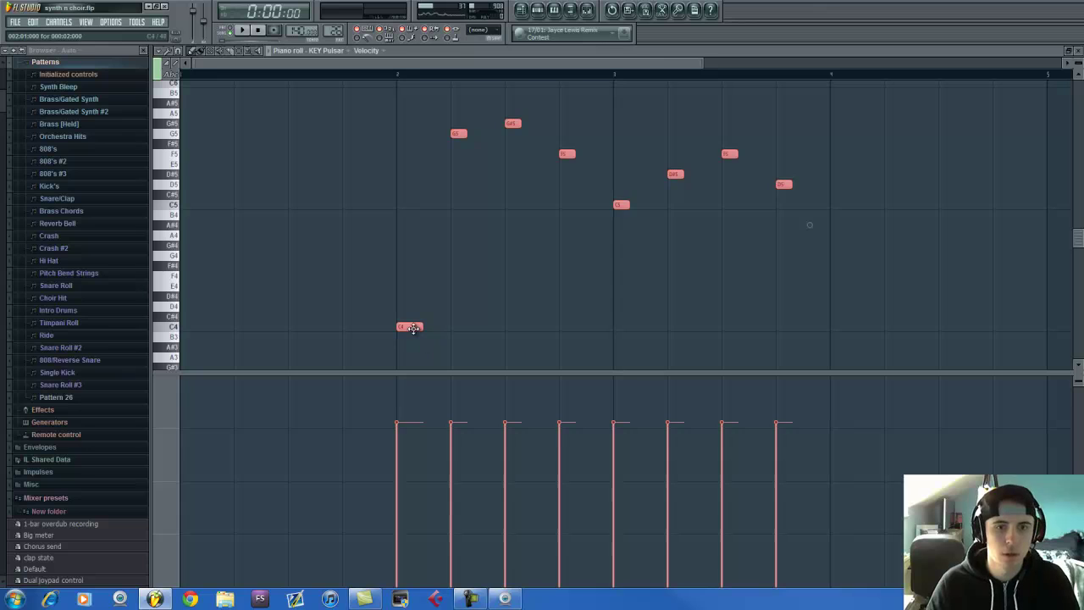
left_click_drag(413, 329, 133, 330)
Step: Add short D5, F5, D#5 and C5 notes in sequence across bar 3, removing the stray long A4 note
scroll(348, 238, "down", 1)
left_click(424, 235)
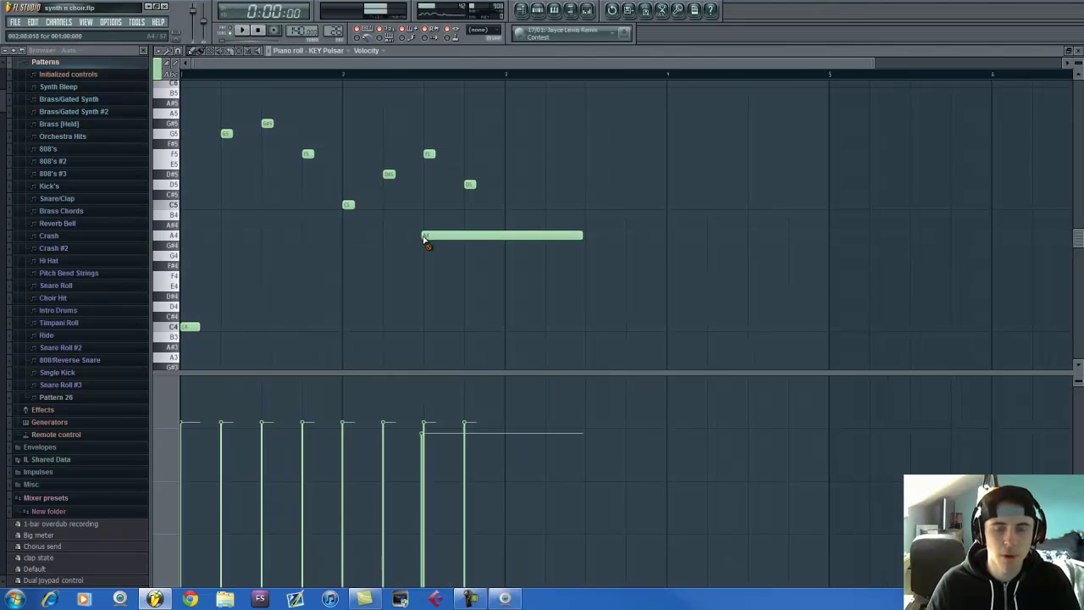
right_click(424, 237)
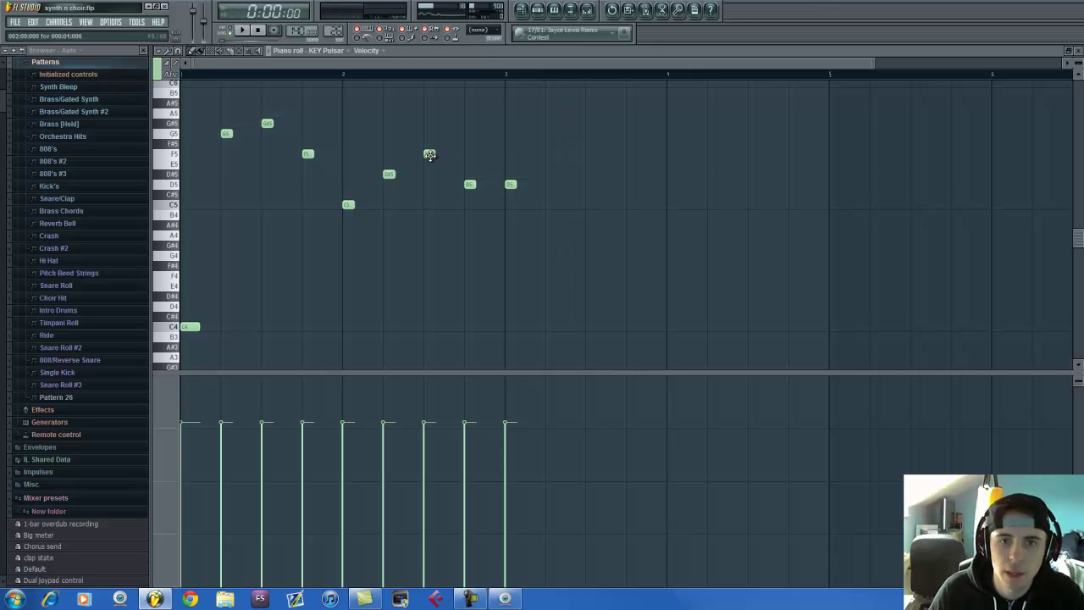
left_click(551, 155)
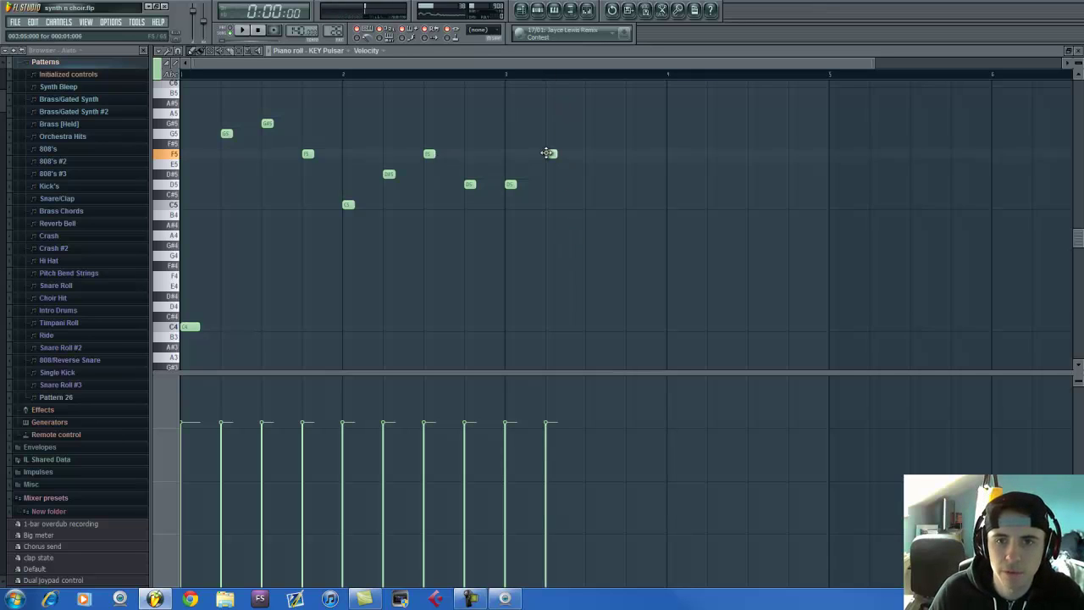
left_click(586, 175)
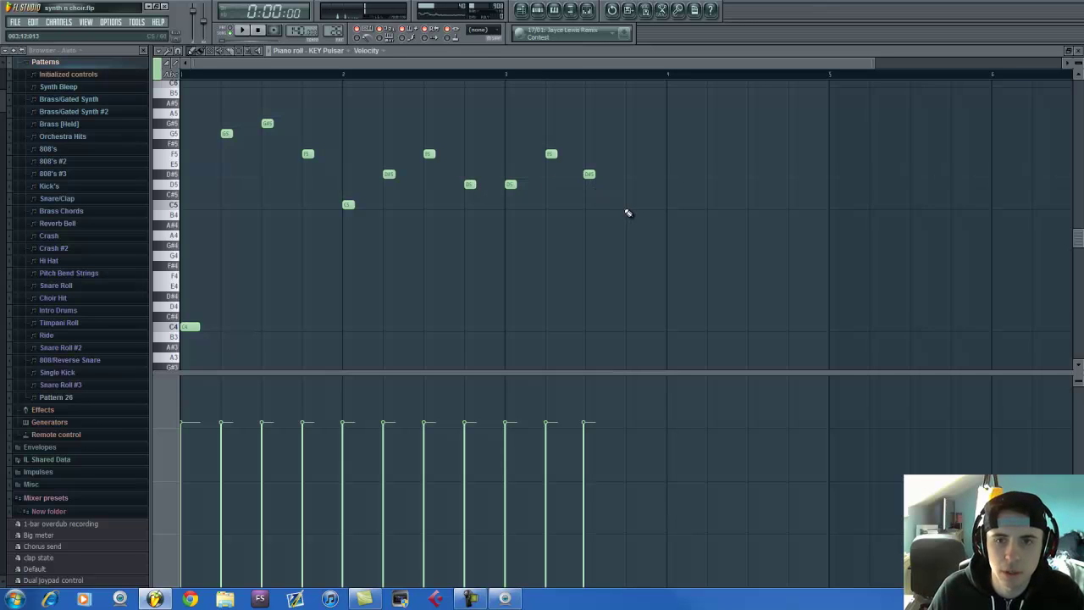
left_click(628, 205)
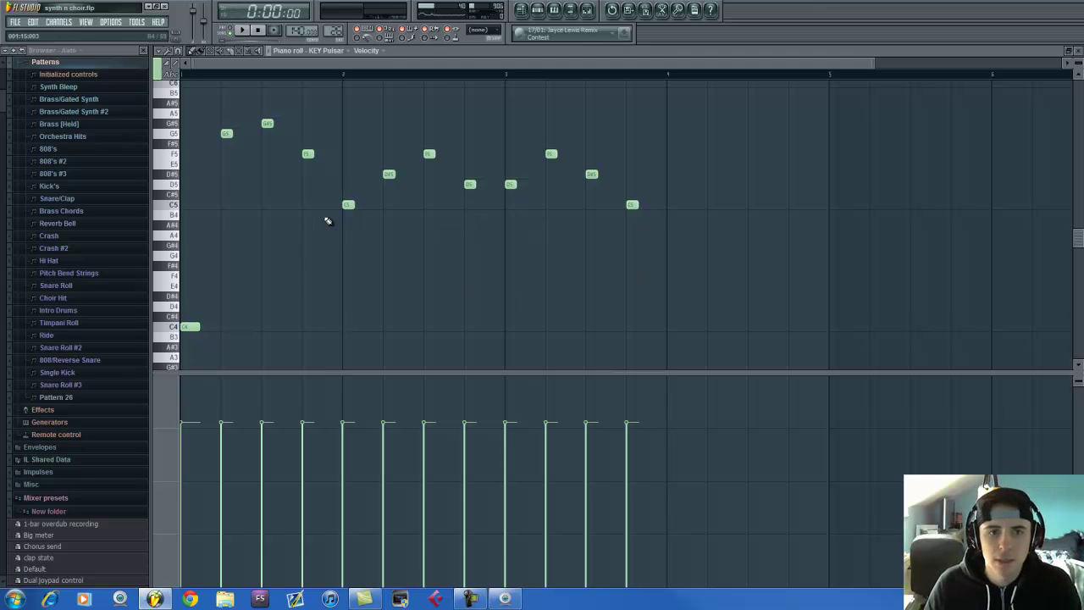
Step: Add F5, G#5, G5 and C4 notes in sequence across bar 4 and switch to the Select tool
left_click(670, 154)
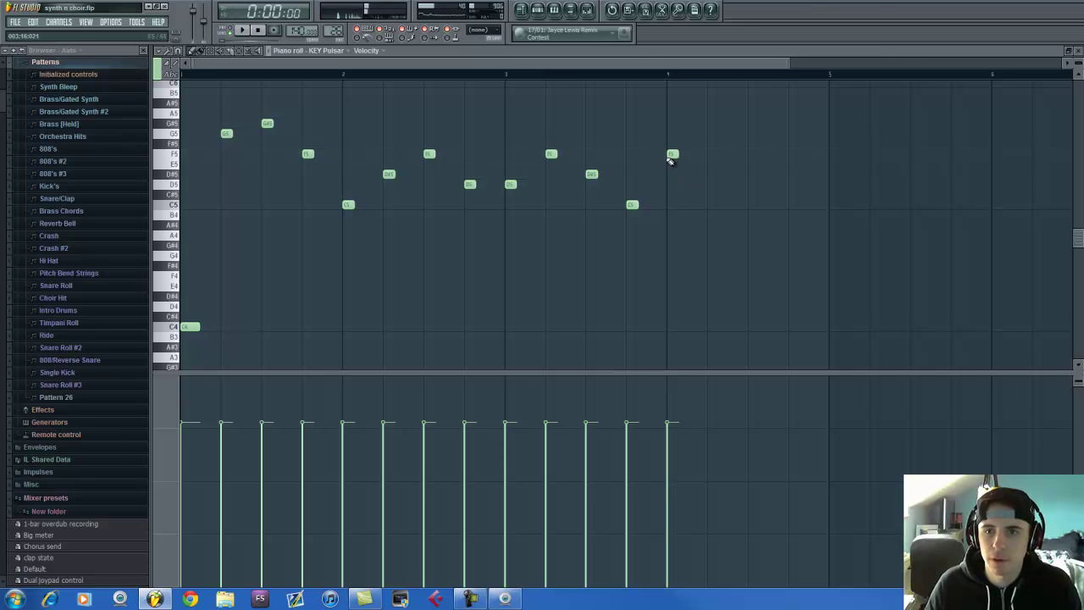
left_click(709, 123)
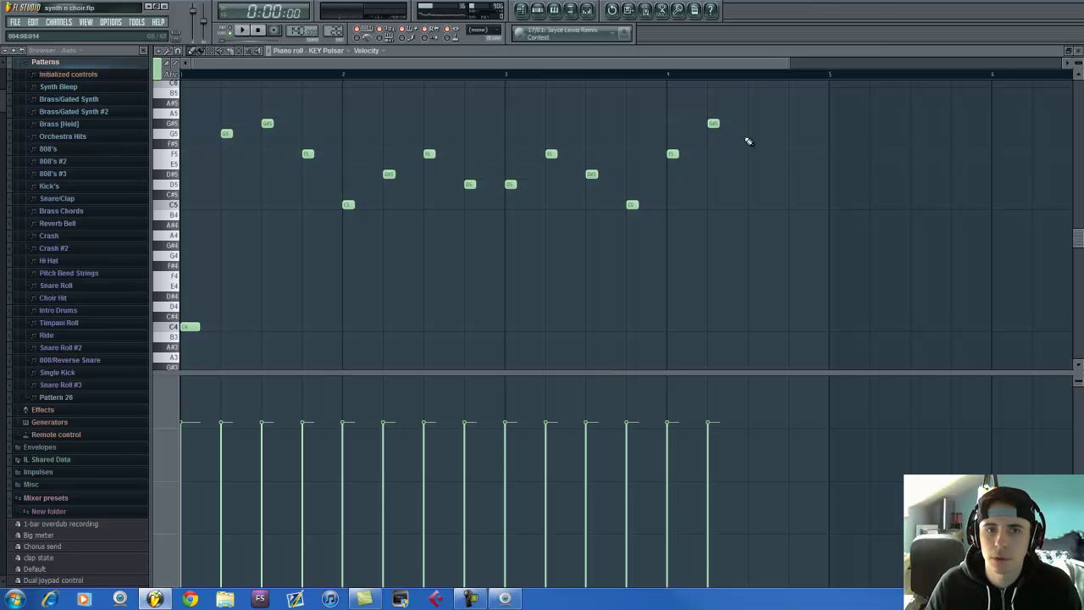
left_click(750, 134)
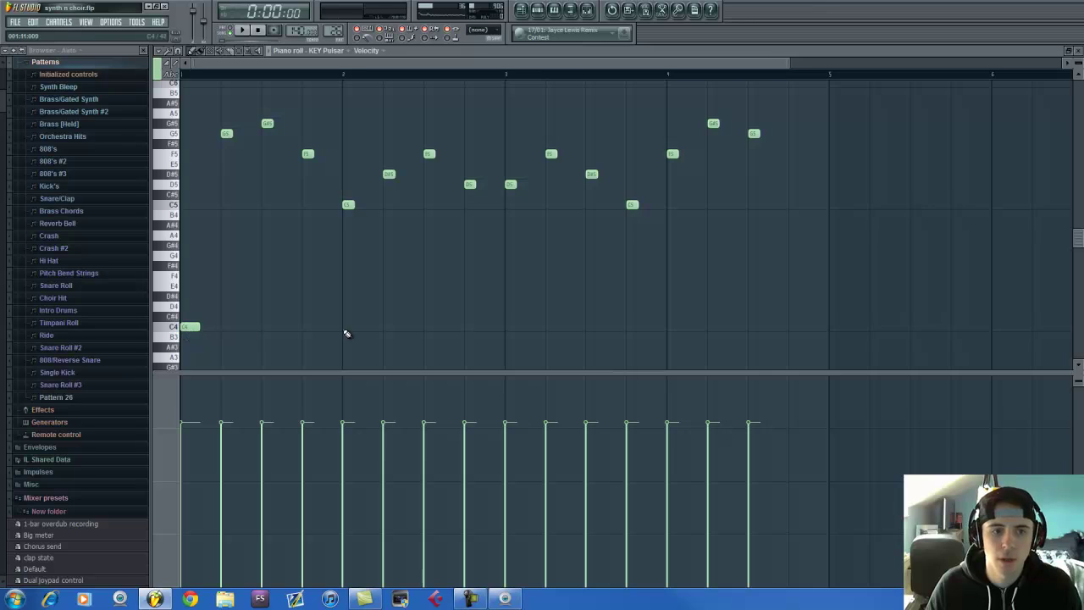
left_click(791, 326)
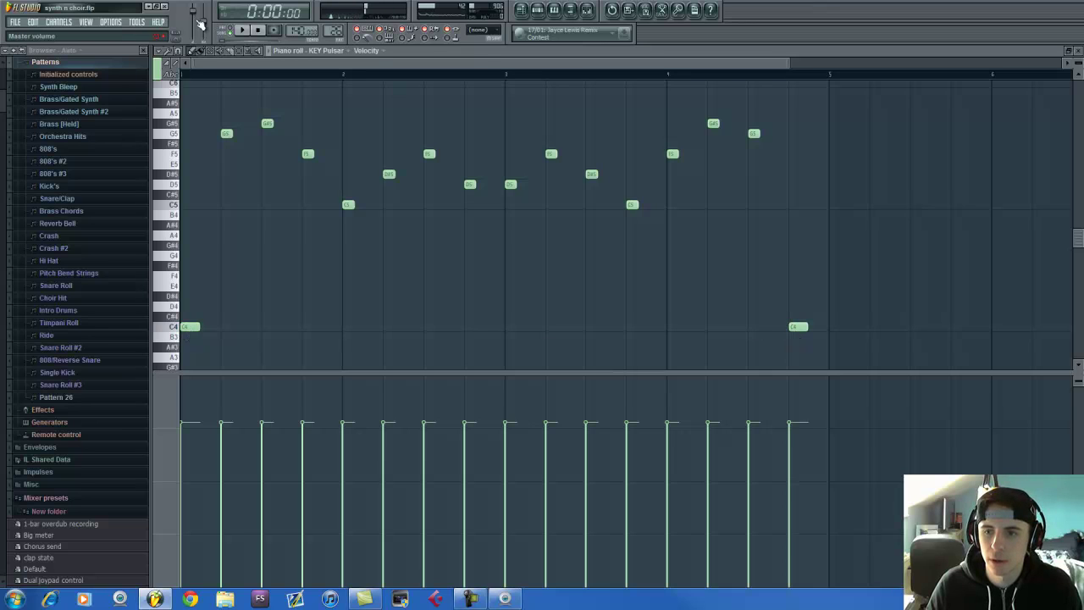
left_click(240, 51)
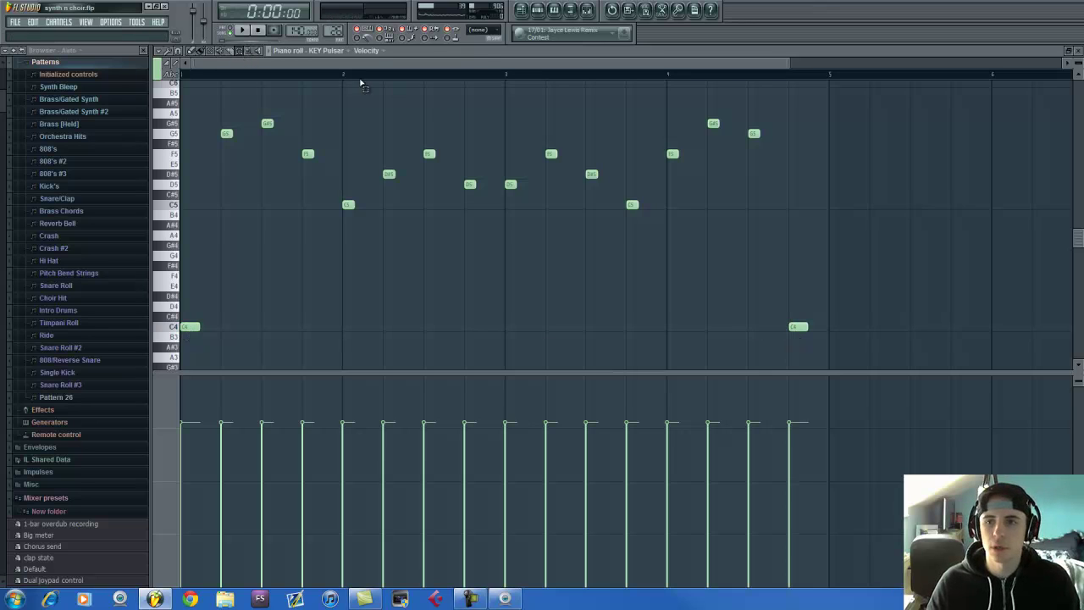
Step: Delete the KEY Pulsar notes in bars 1 and 2 and move the remaining eight notes to start at bar 1
left_click_drag(499, 113, 5, 346)
key("Delete")
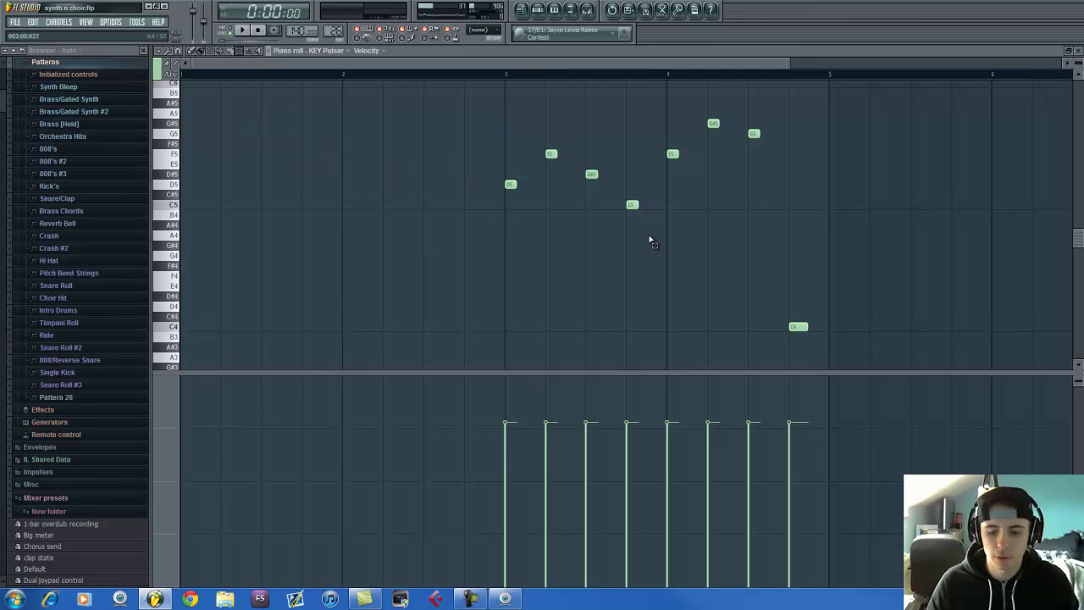
left_click_drag(815, 110, 466, 347)
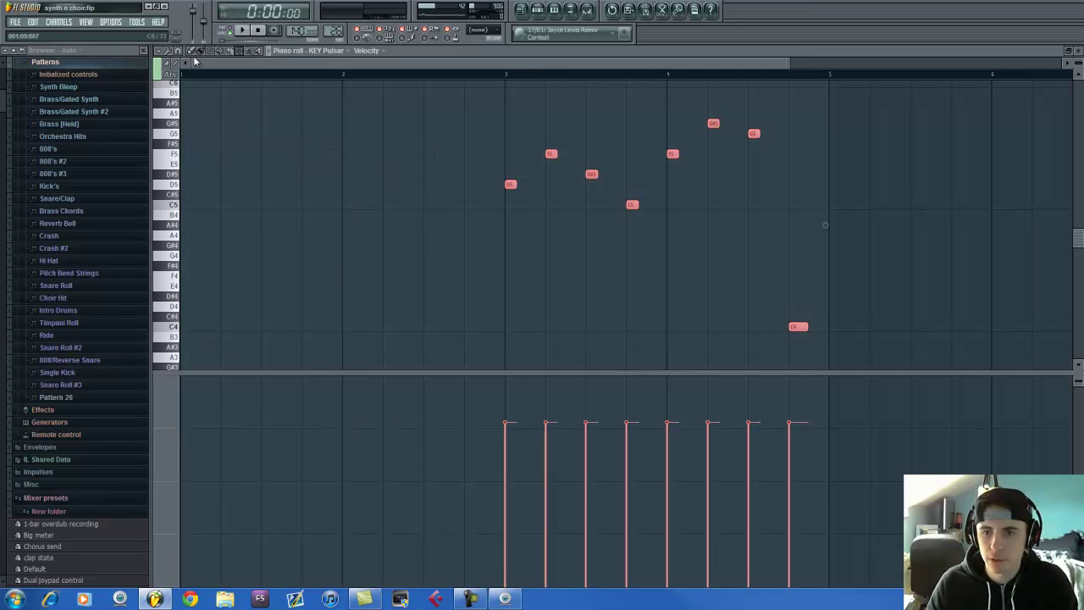
left_click_drag(797, 326, 346, 330)
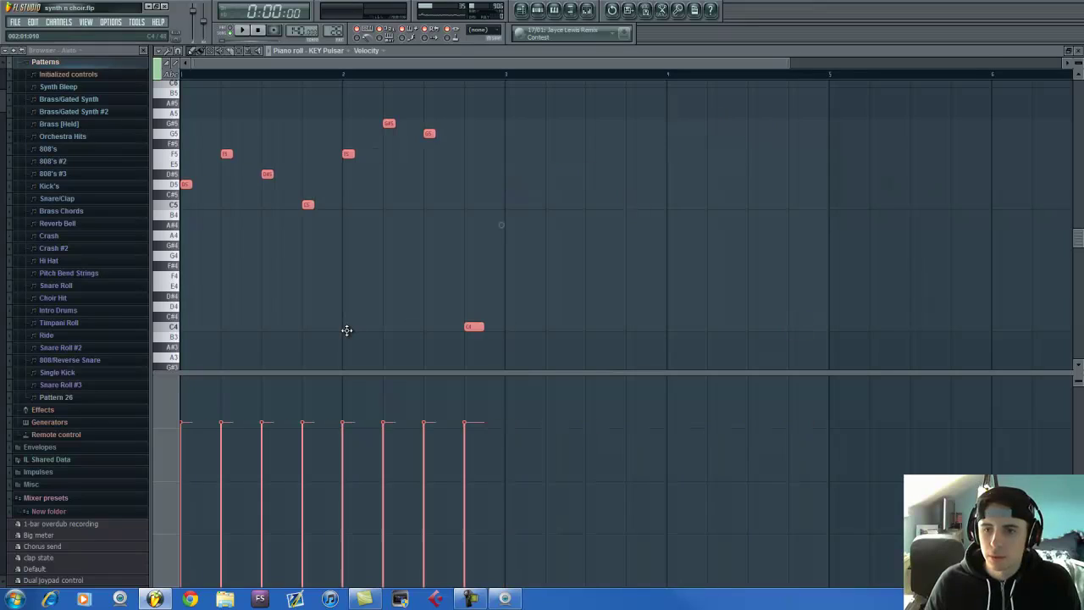
Step: Show the channel rack and play Pattern 26 to audition the KEY Pulsar melody, stopping before the pattern ends
left_click(538, 10)
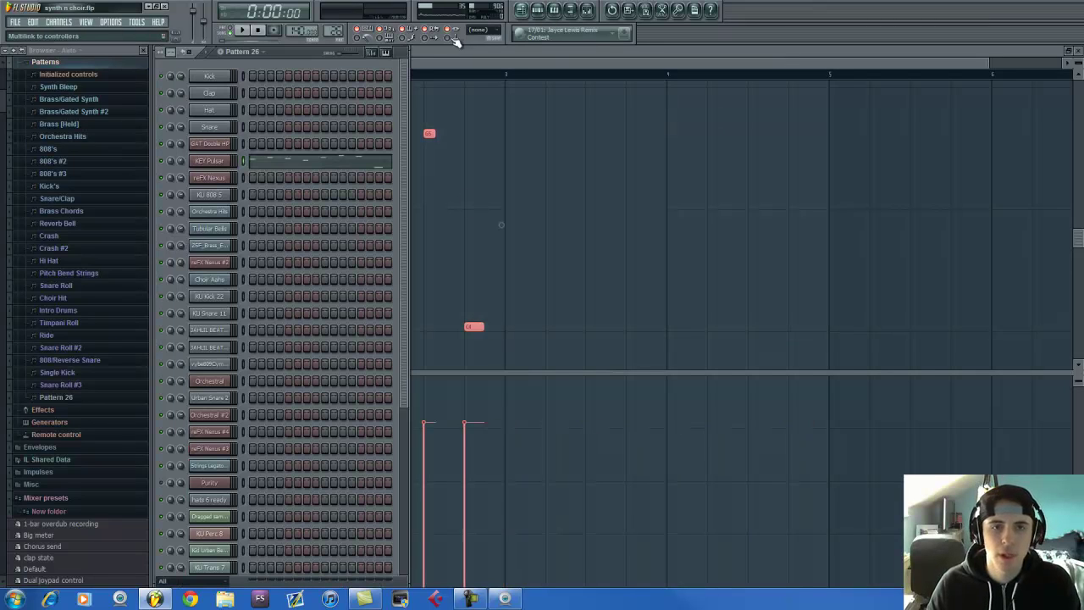
left_click(241, 31)
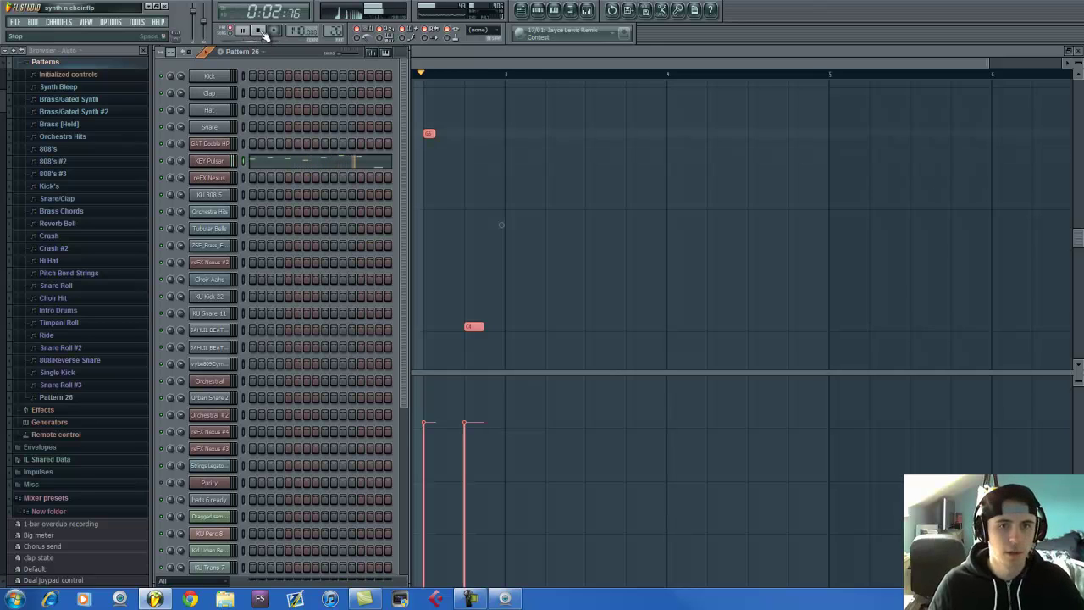
left_click(258, 30)
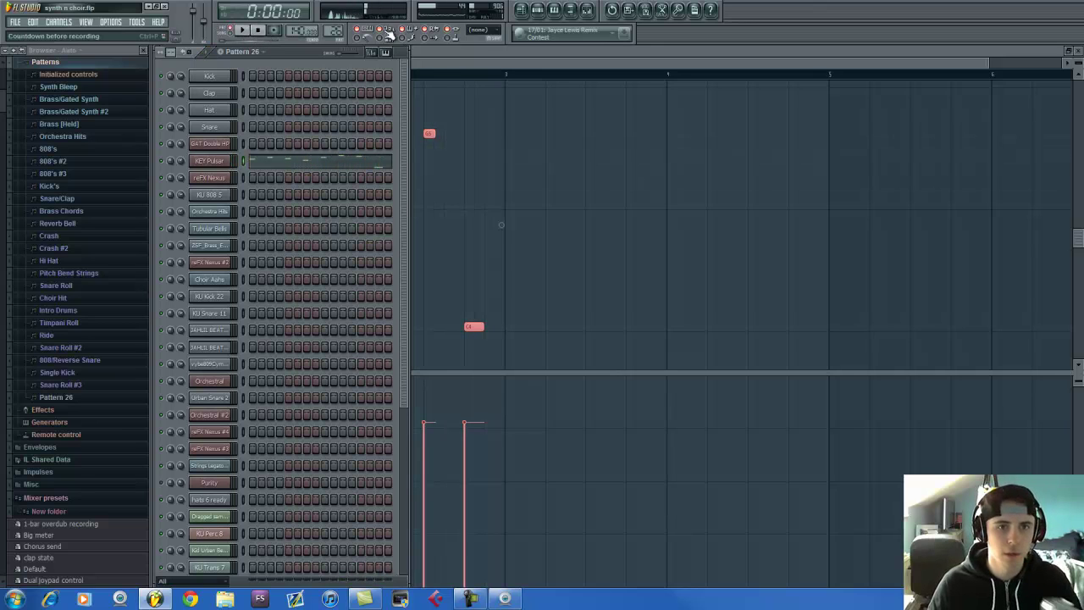
Step: Replace the CamelCrusher in the Master mixer track's third effect slot with Edison
left_click(587, 9)
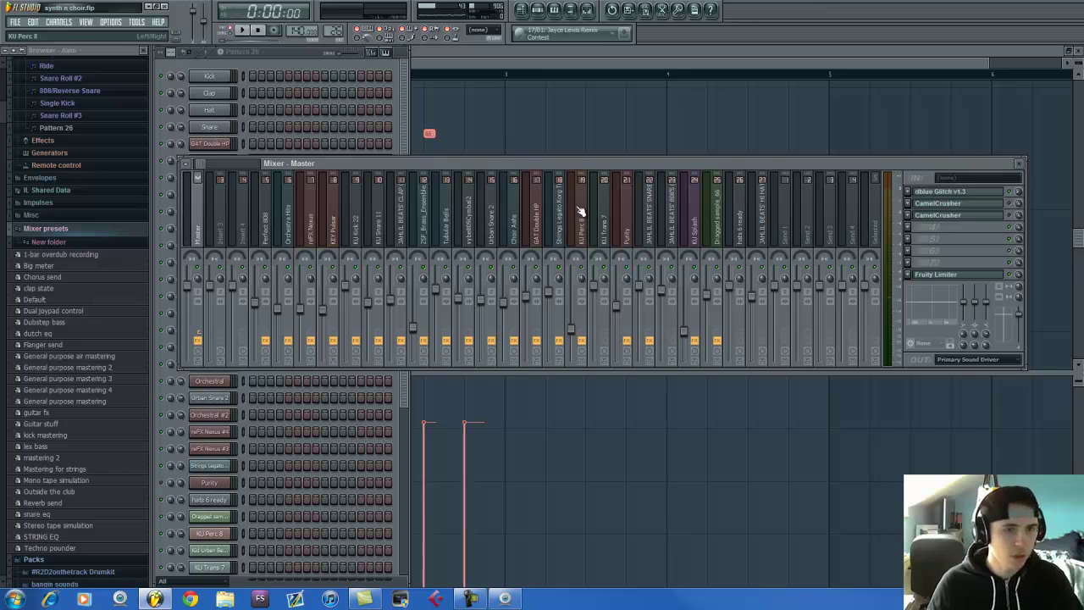
left_click(936, 219)
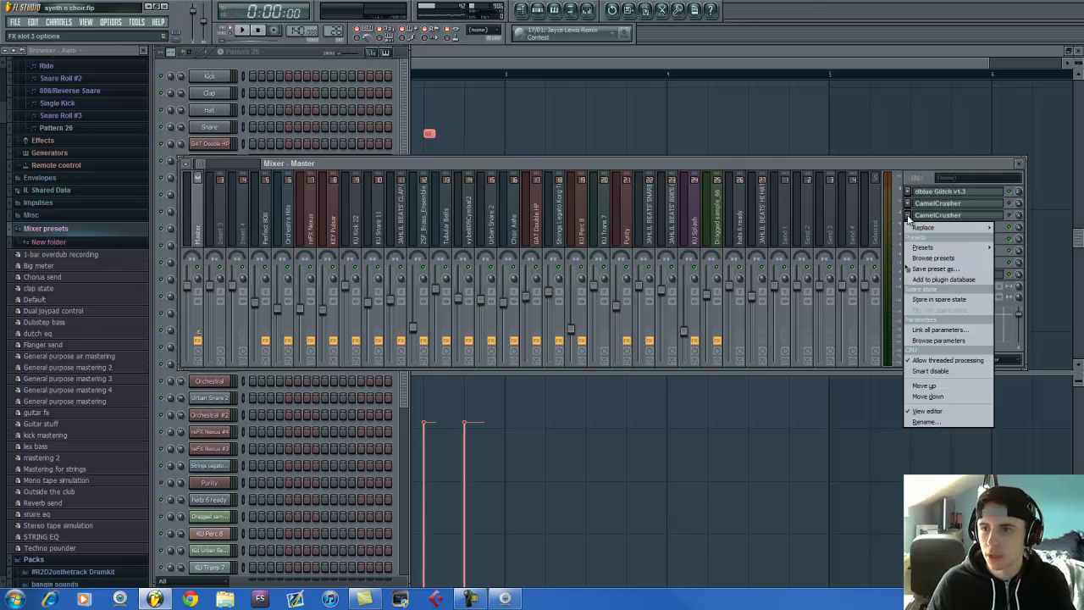
mouse_move(914, 228)
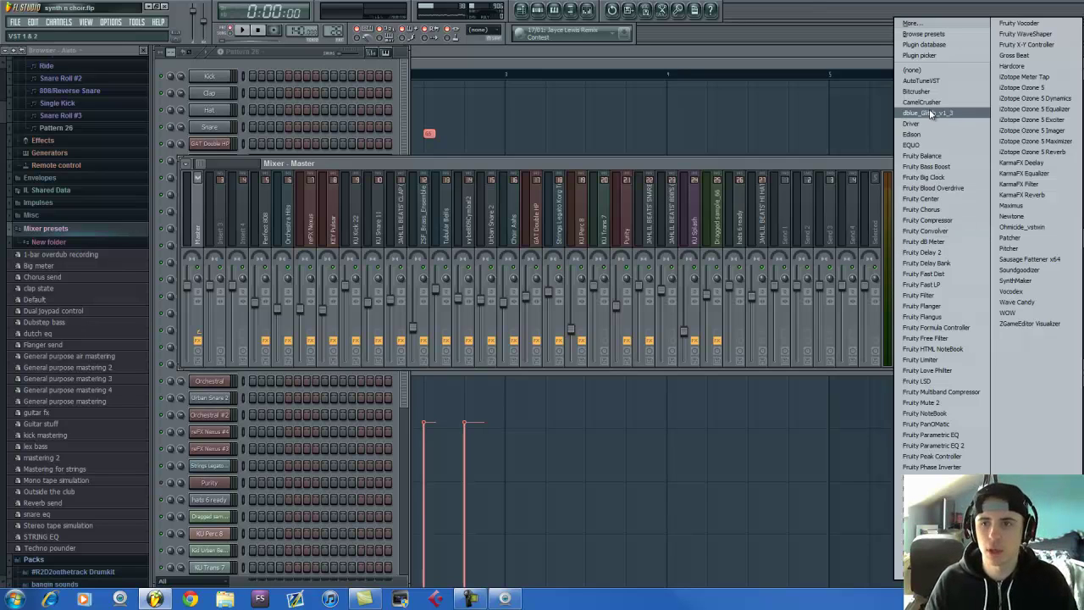
left_click(931, 136)
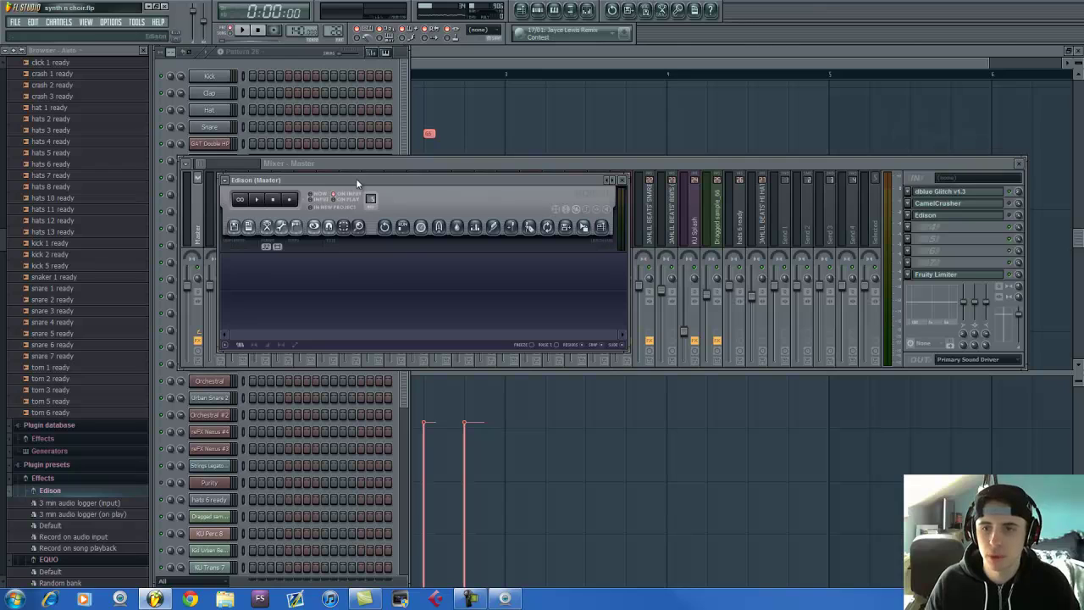
Step: Try to record the Pattern 26 playback from the Master track into Edison
left_click(289, 199)
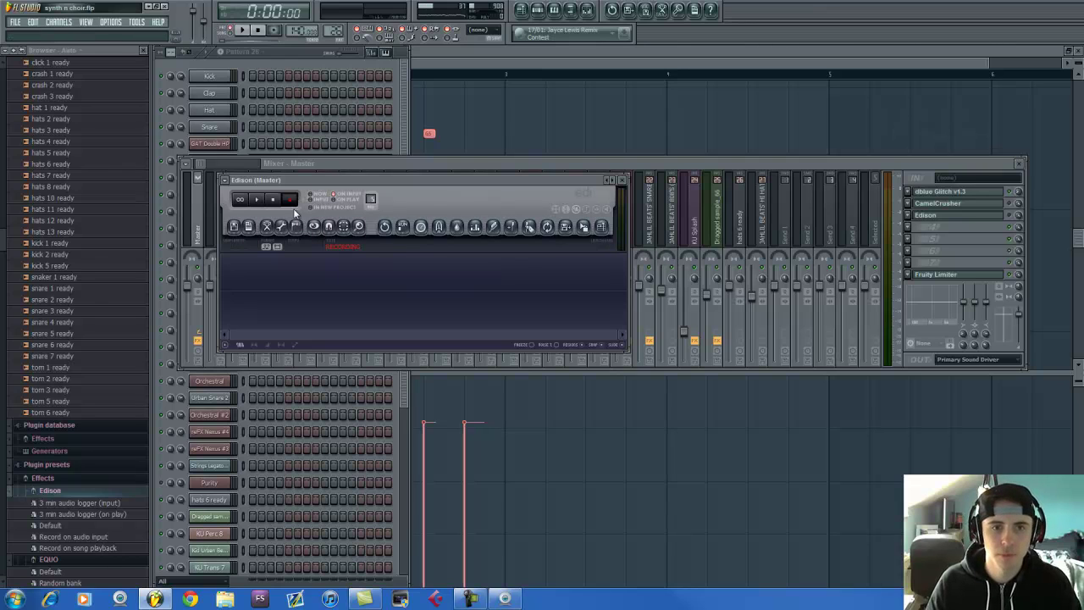
left_click(246, 30)
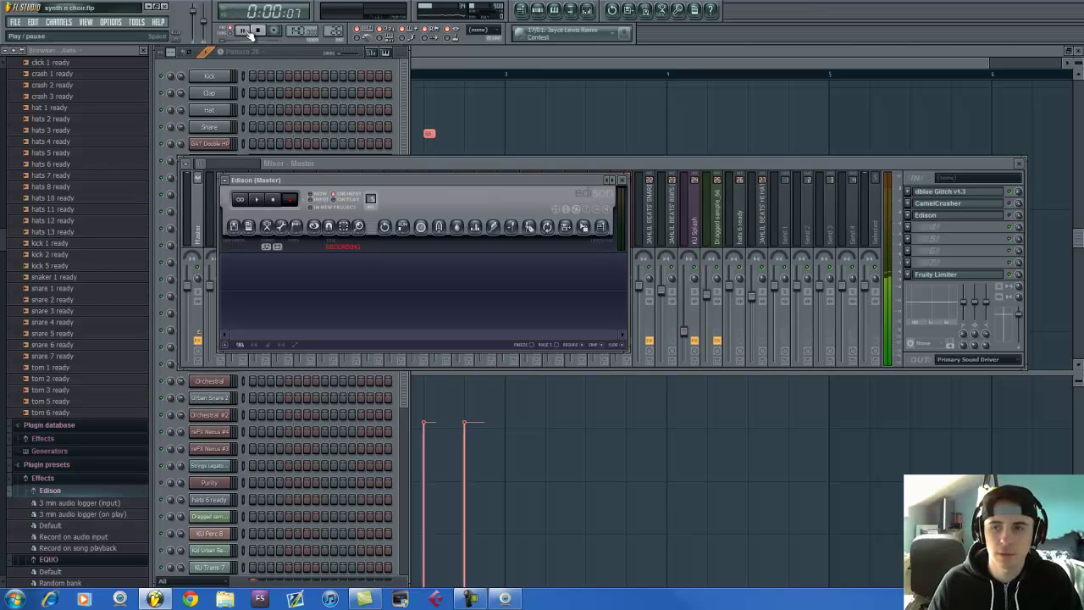
left_click(262, 31)
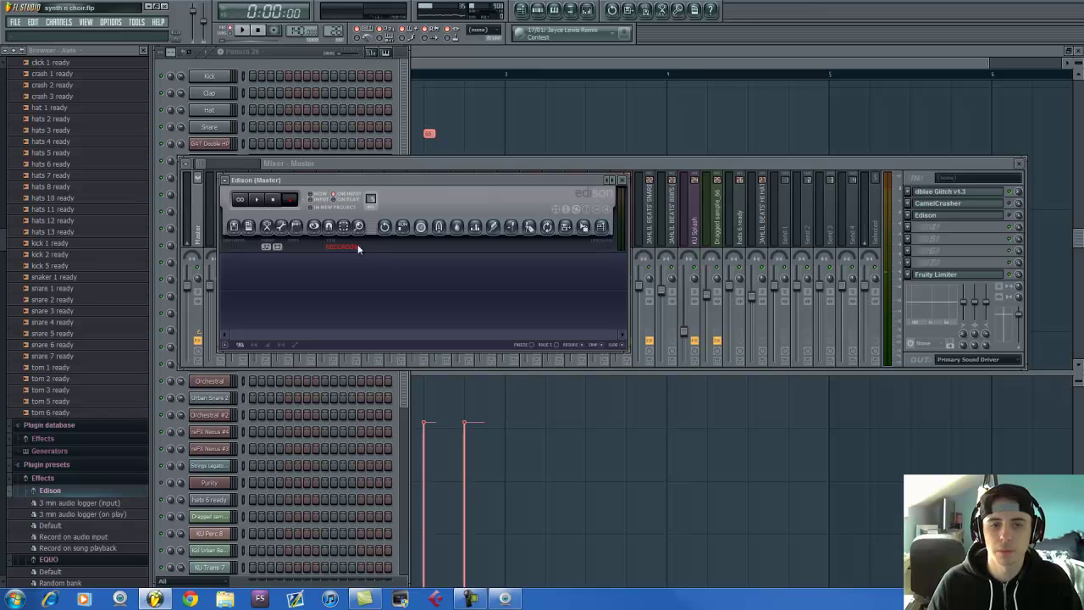
left_click(289, 199)
Step: Enable the Master track's third effect slot and load Edison into it again
left_click(1022, 217)
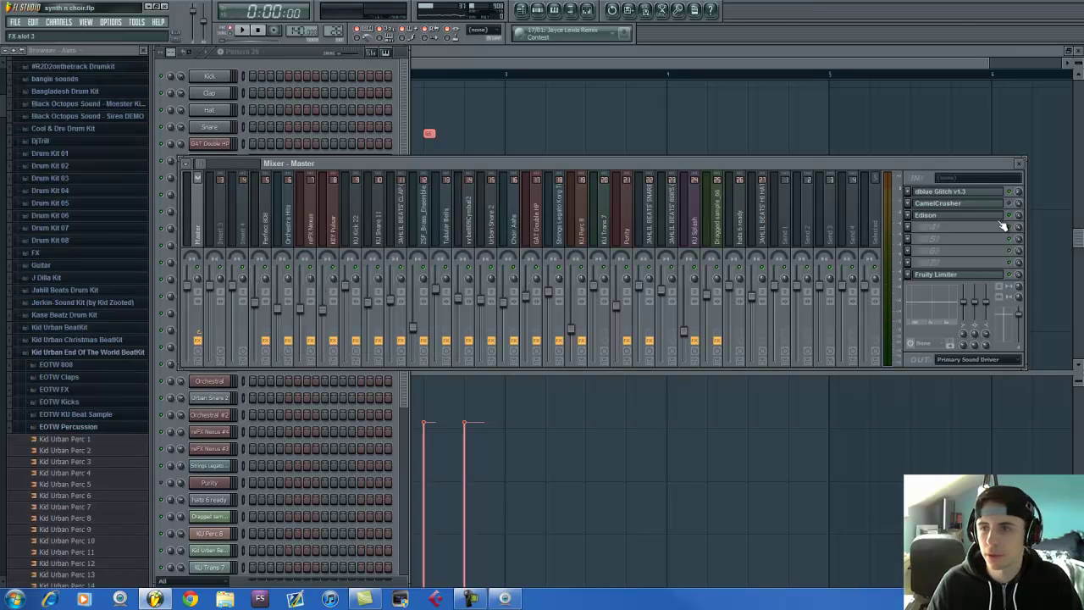
left_click(909, 216)
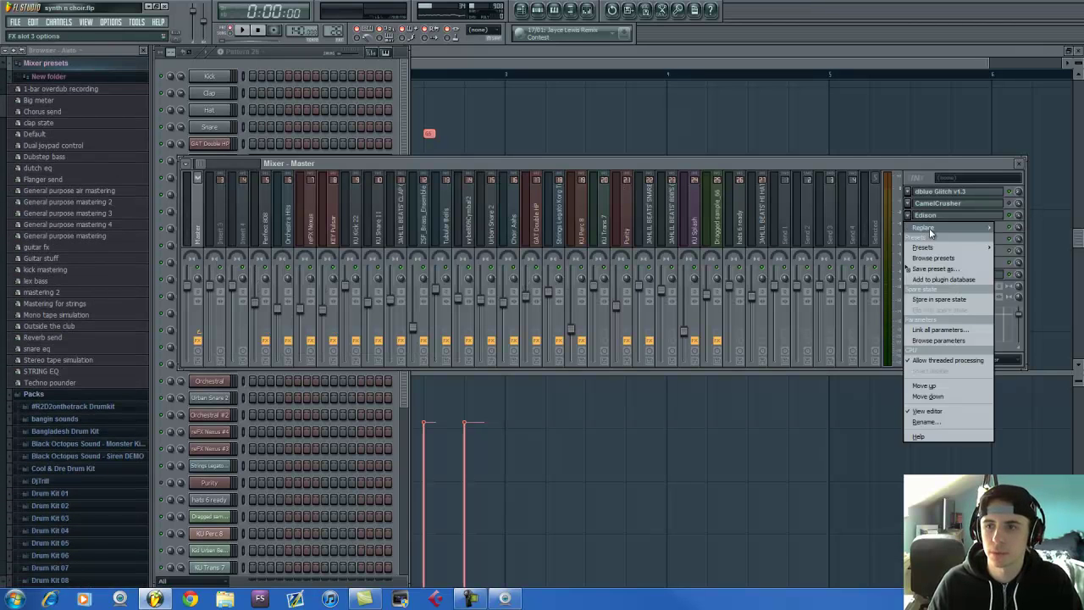
mouse_move(929, 228)
left_click(923, 142)
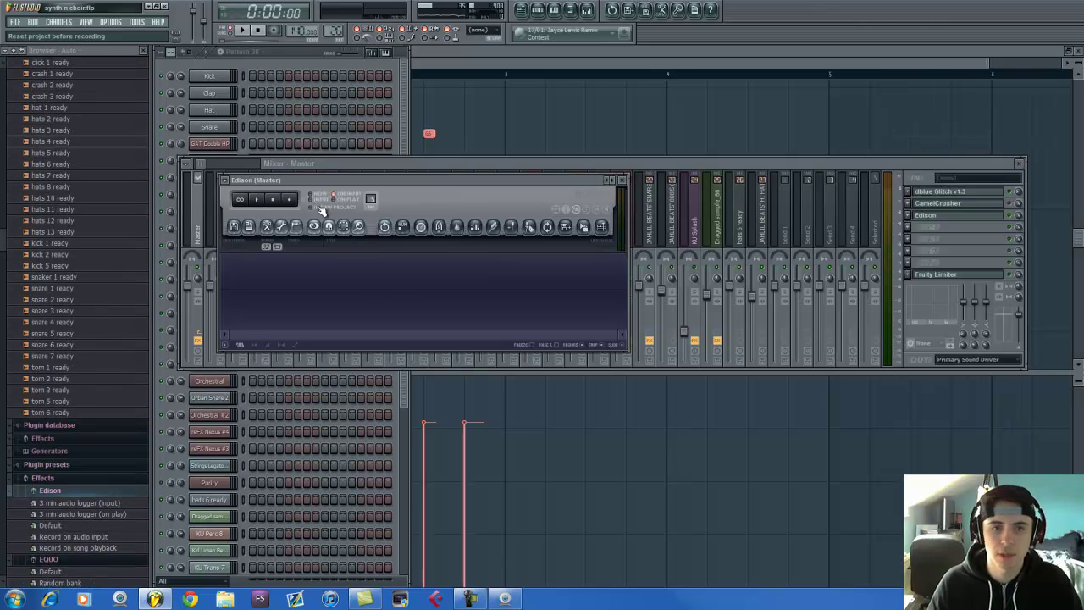
Step: Record the playback of Pattern 26 into Edison on the Master track, then stop playback
left_click(289, 199)
left_click(243, 31)
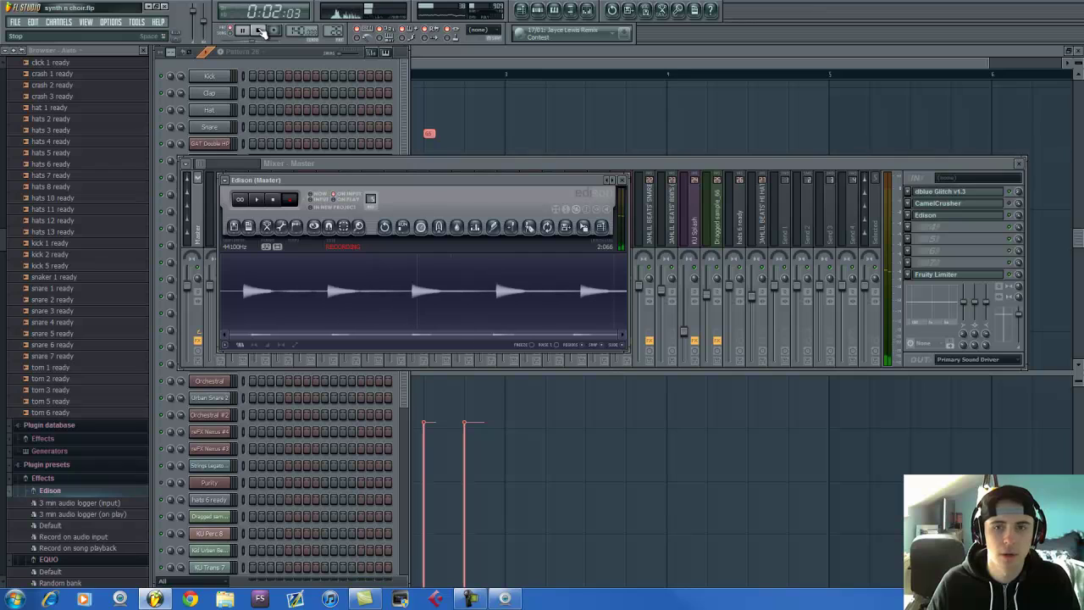
left_click(261, 31)
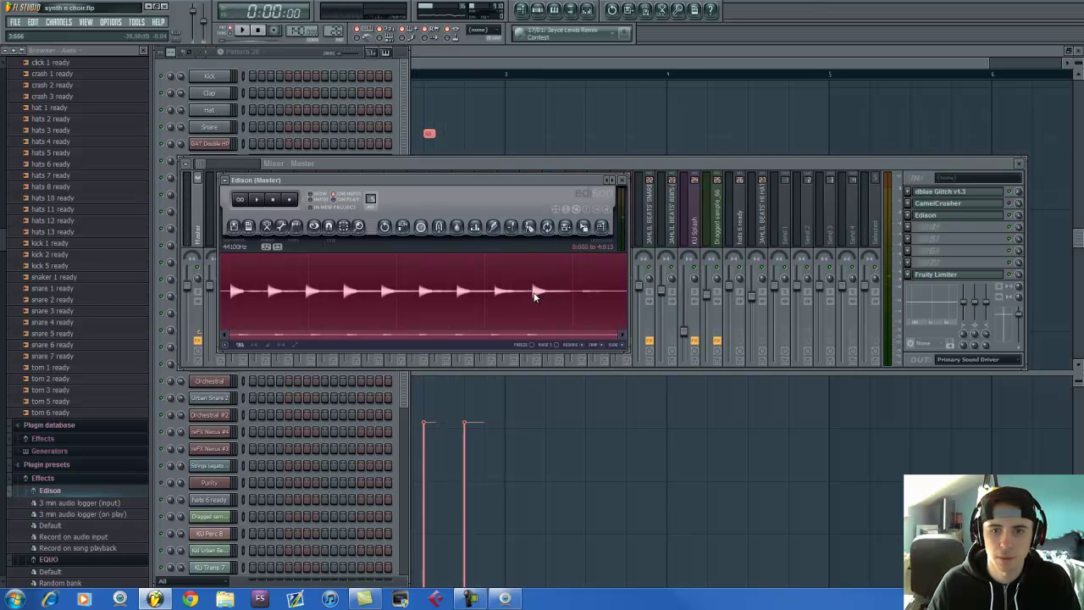
Step: Select the first eight hits of the recorded waveform in Edison and reverse them
left_click_drag(534, 296, 221, 292)
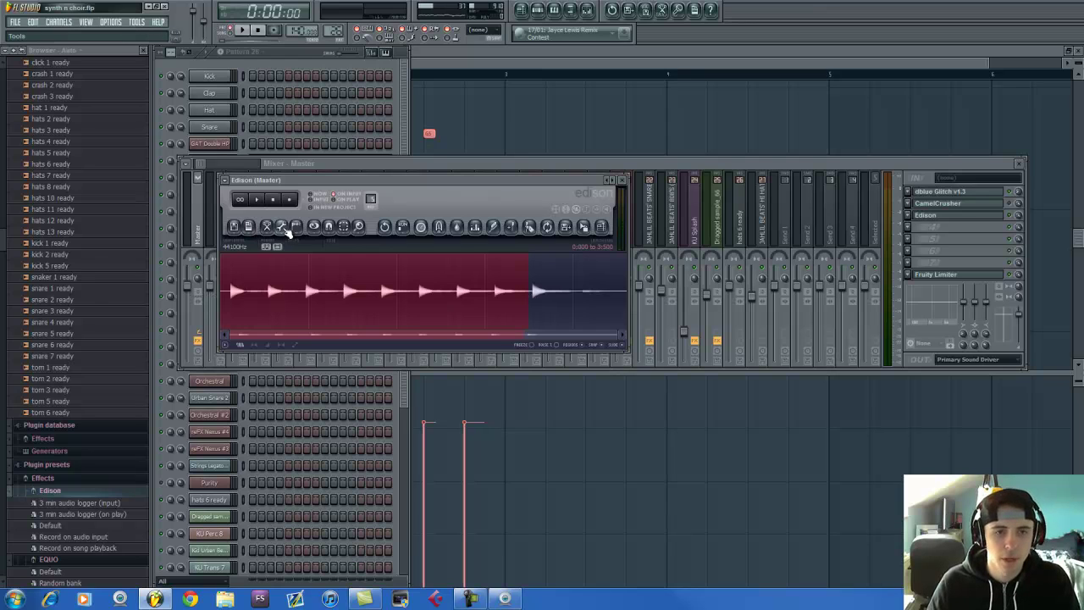
left_click(287, 229)
left_click(328, 482)
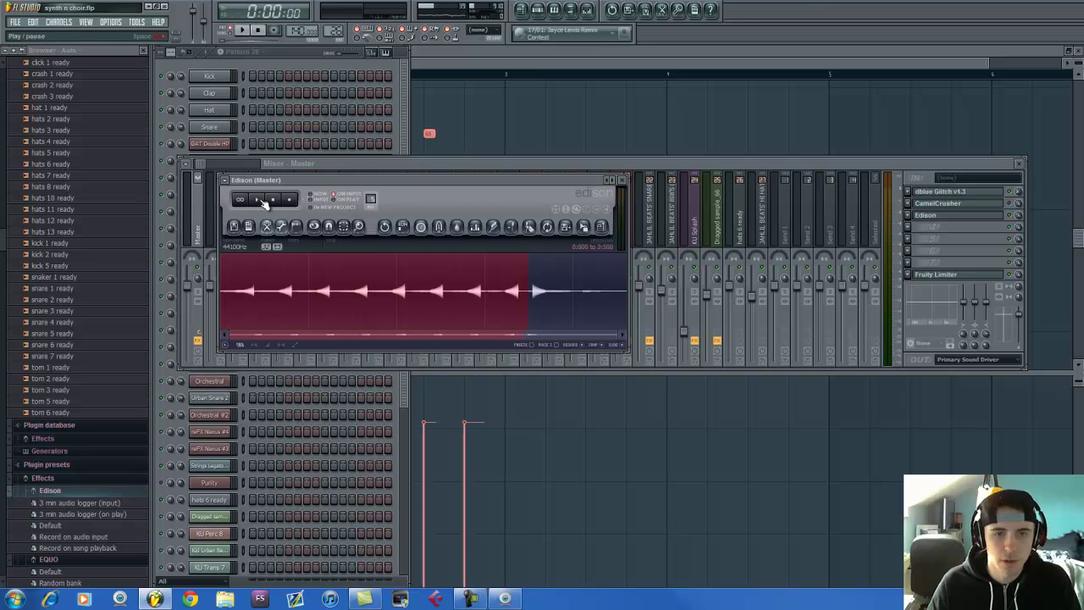
Step: Play the reversed selection in Edison twice to hear the effect
left_click(262, 200)
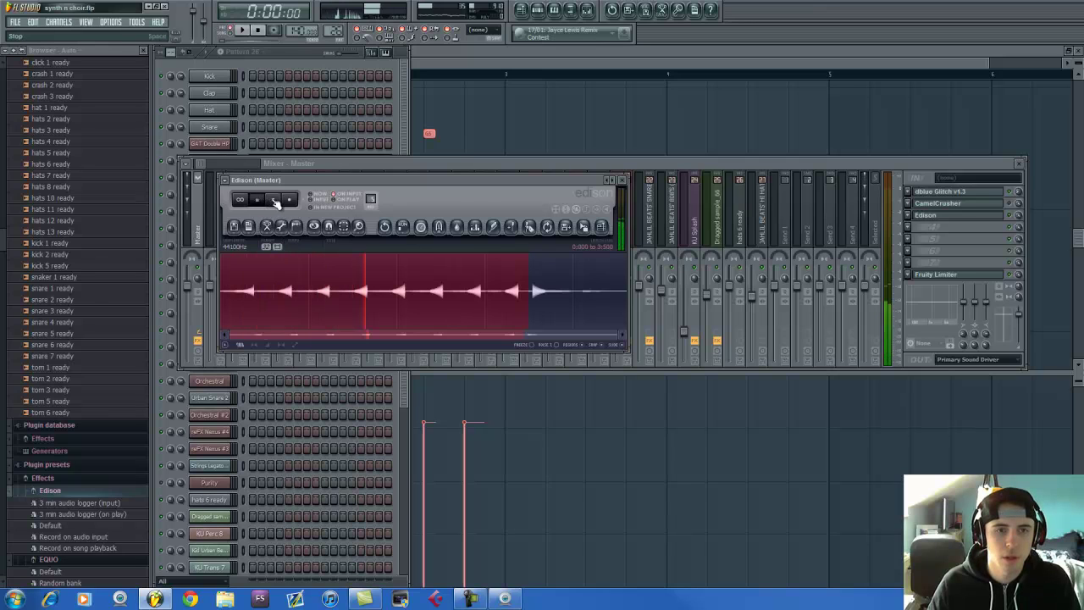
left_click(274, 201)
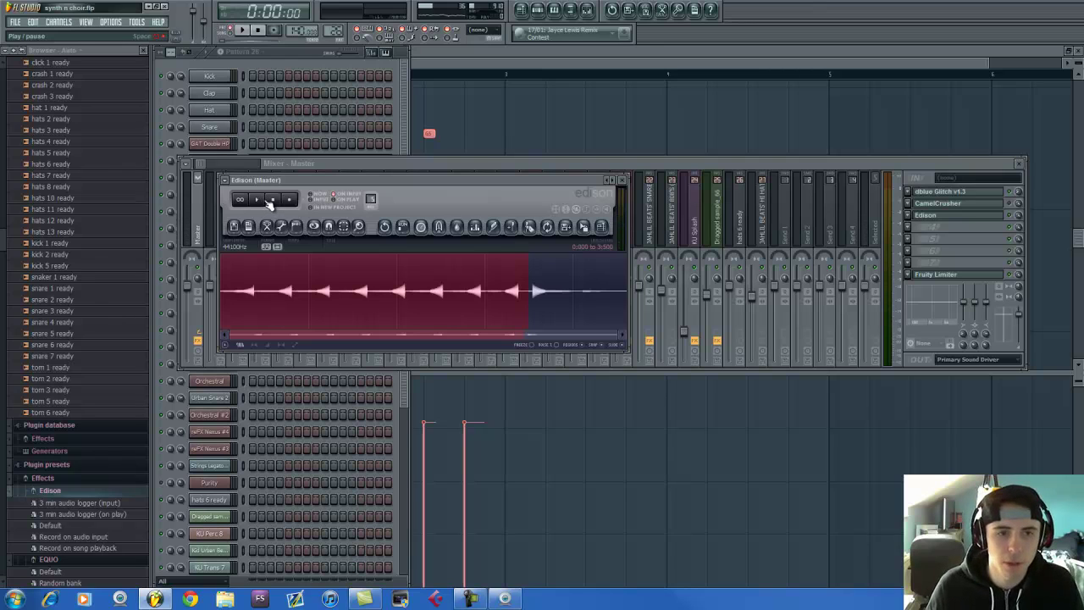
left_click(261, 204)
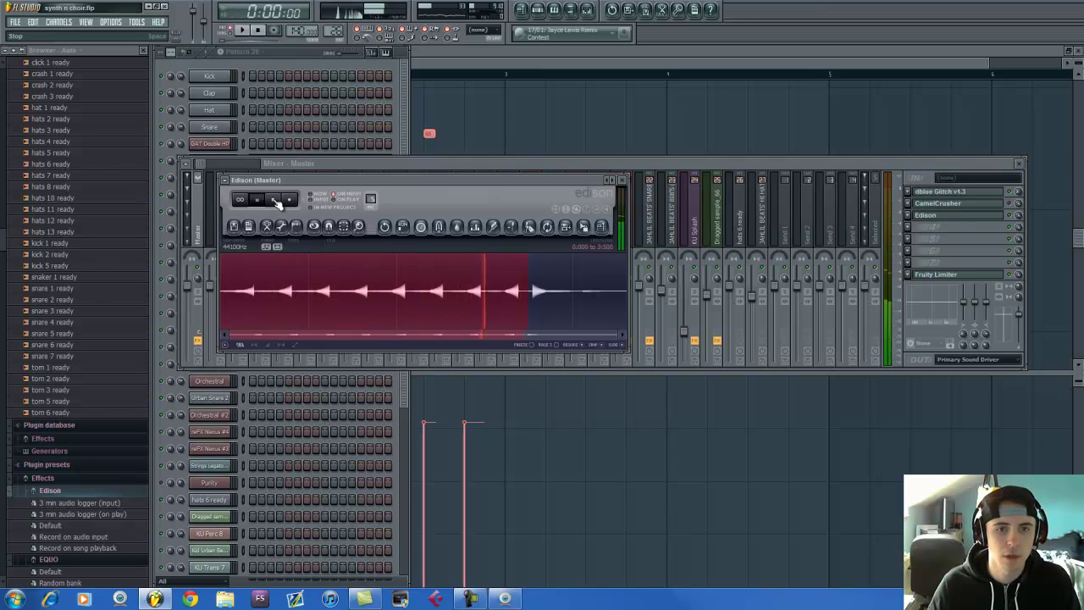
left_click(272, 204)
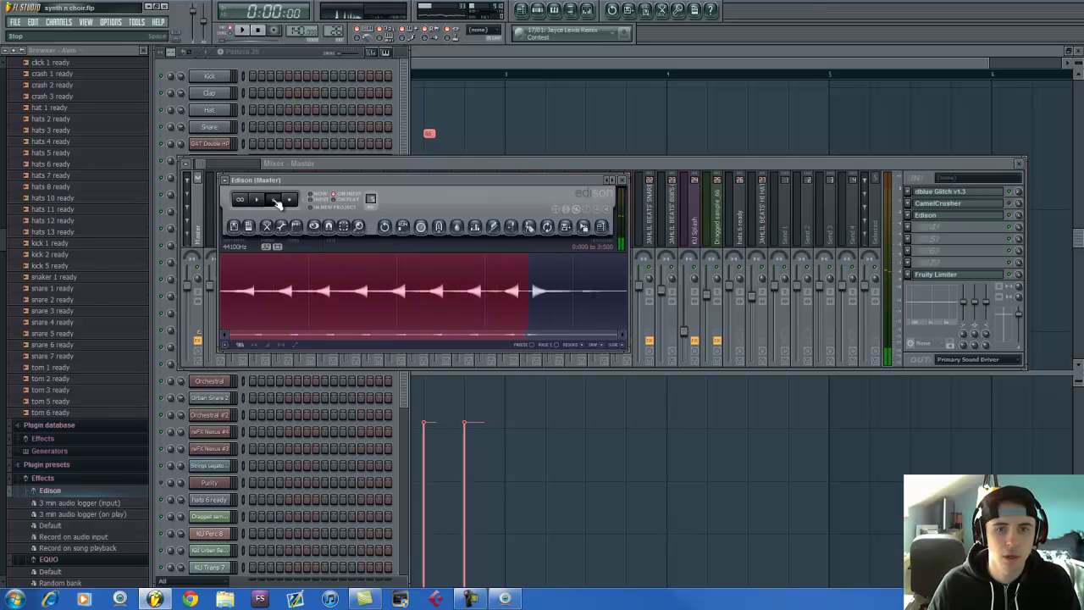
Step: Remove Edison from the Master track by setting its third effect slot to none
left_click(907, 216)
mouse_move(914, 228)
left_click(915, 71)
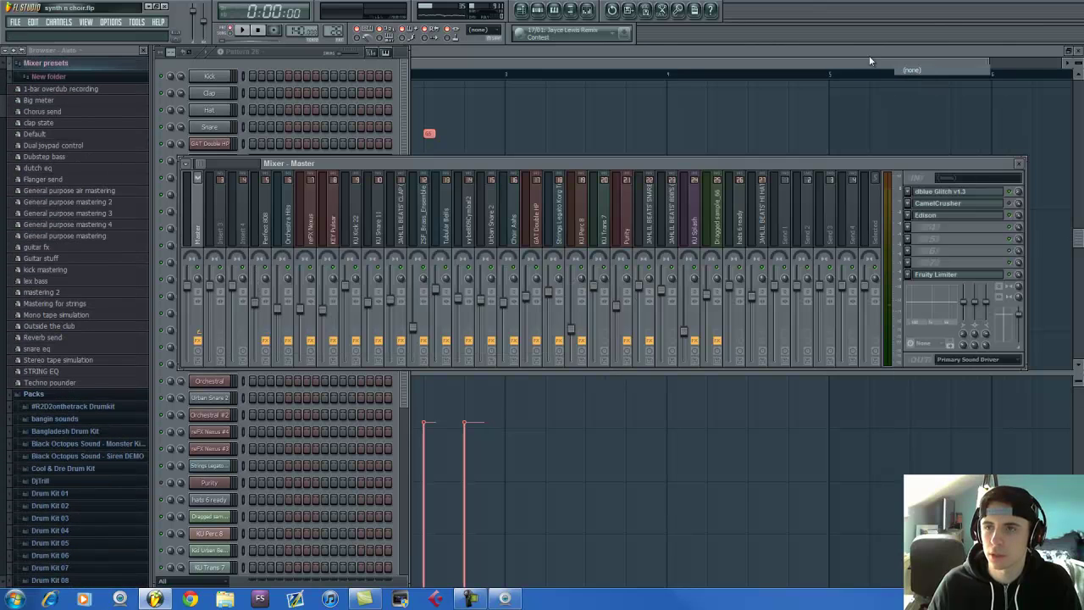
Step: Examine the dragged sample clips, the other clips and the automation envelopes across the whole playlist arrangement
left_click(522, 12)
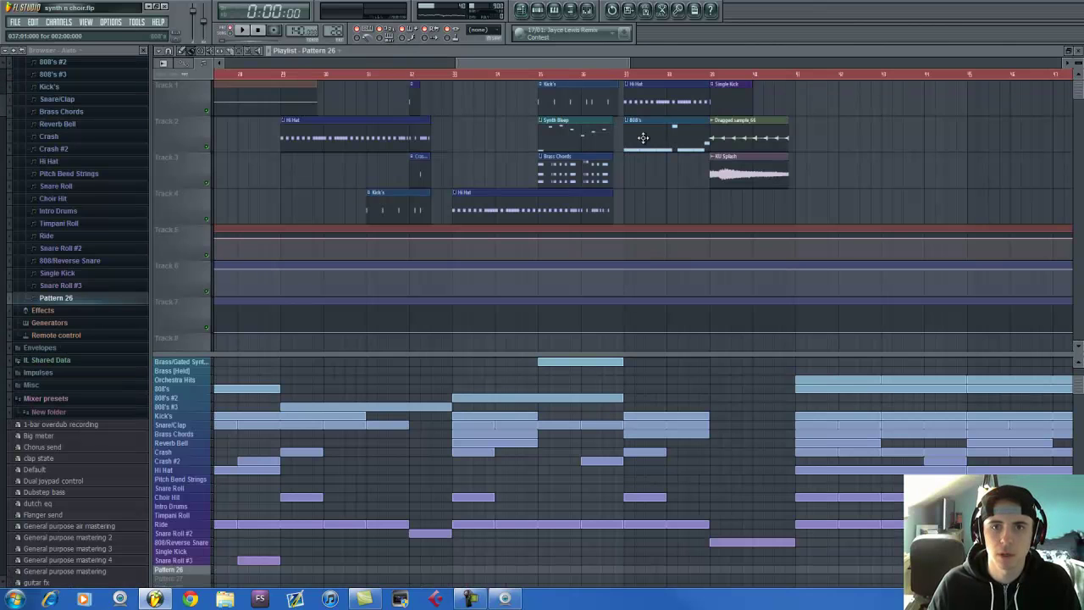
right_click(716, 128)
left_click(720, 137)
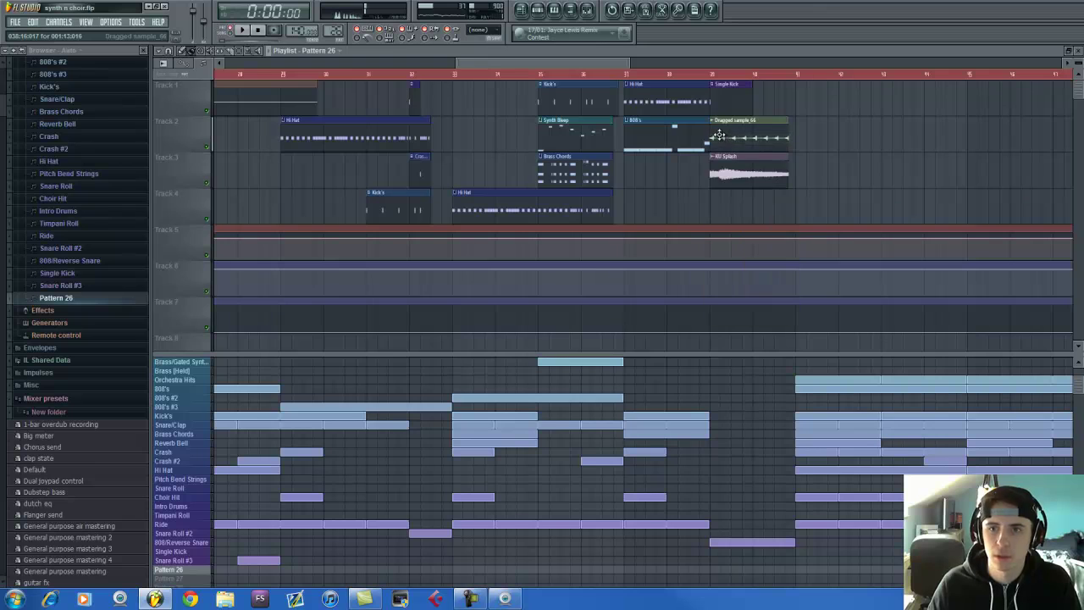
left_click_drag(577, 65, 611, 64)
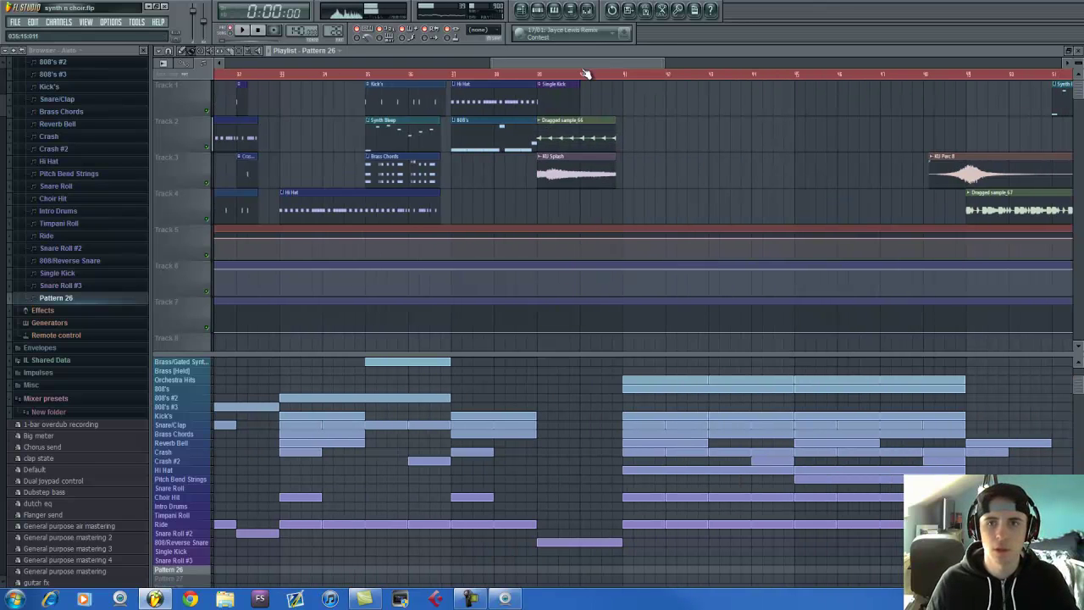
scroll(527, 78, "down", 6)
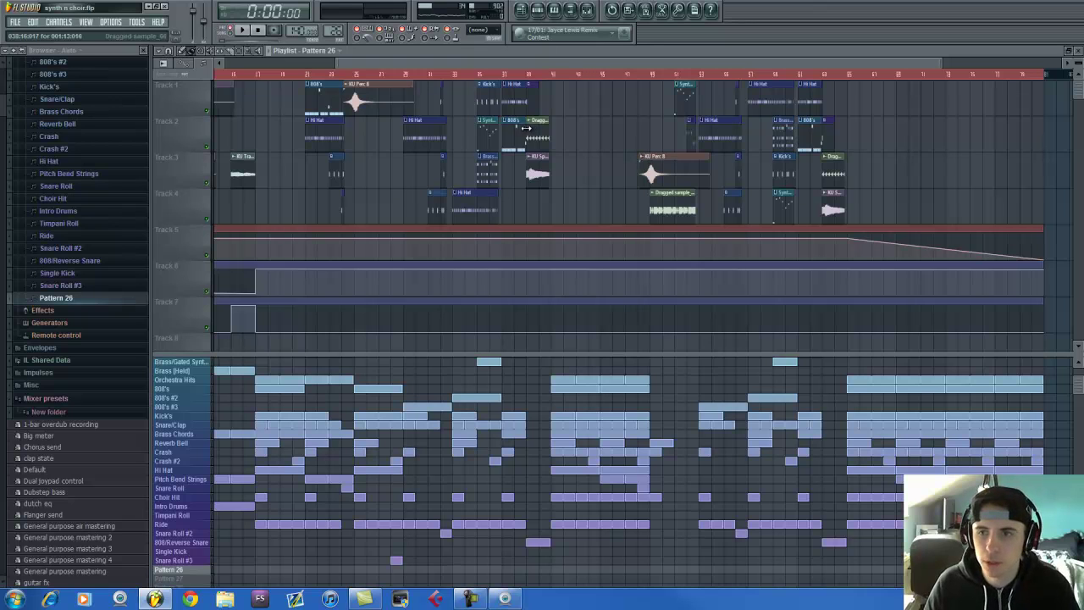
scroll(415, 82, "down", 3)
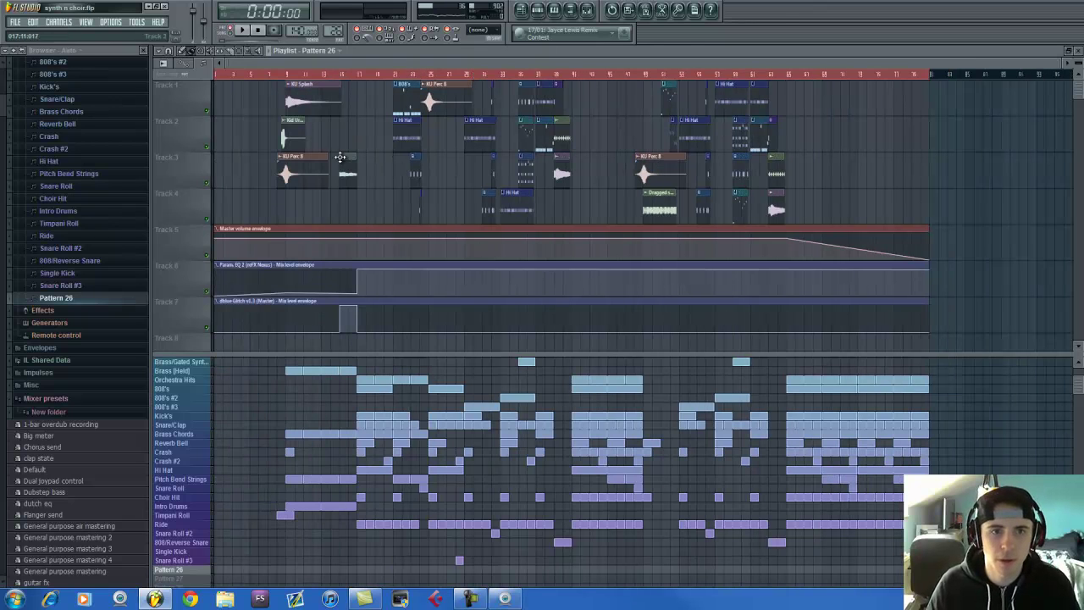
scroll(292, 160, "up", 3)
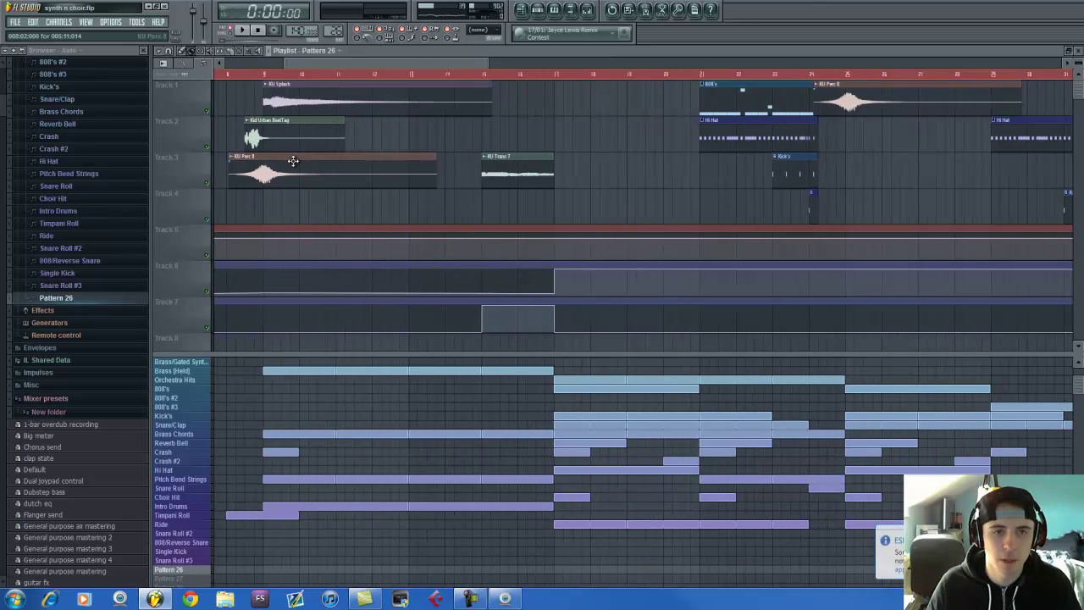
scroll(292, 160, "down", 2)
scroll(338, 169, "down", 3)
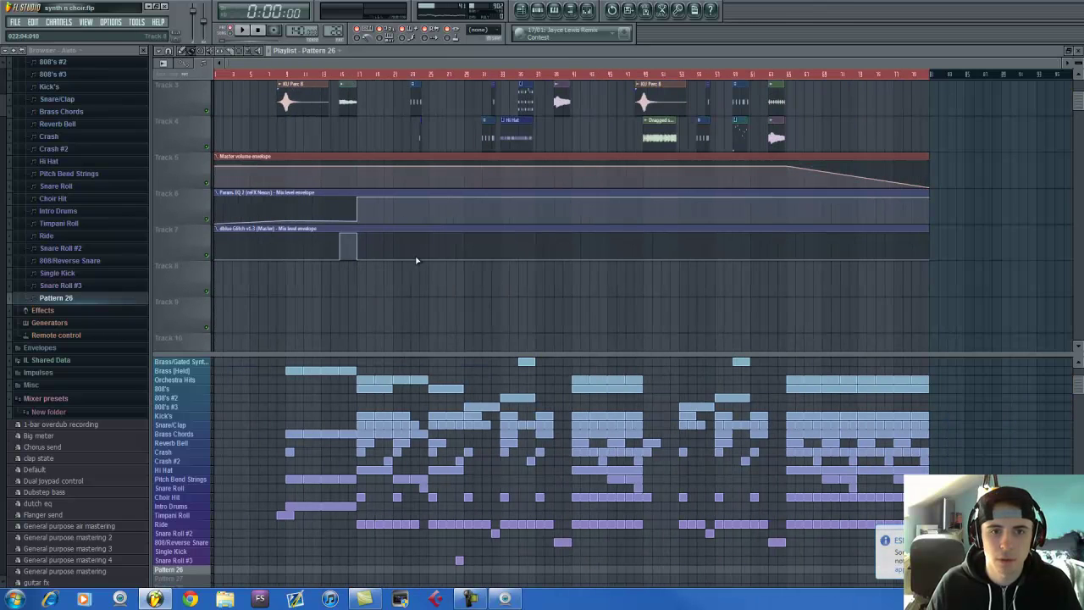
left_click(590, 11)
left_click(465, 77)
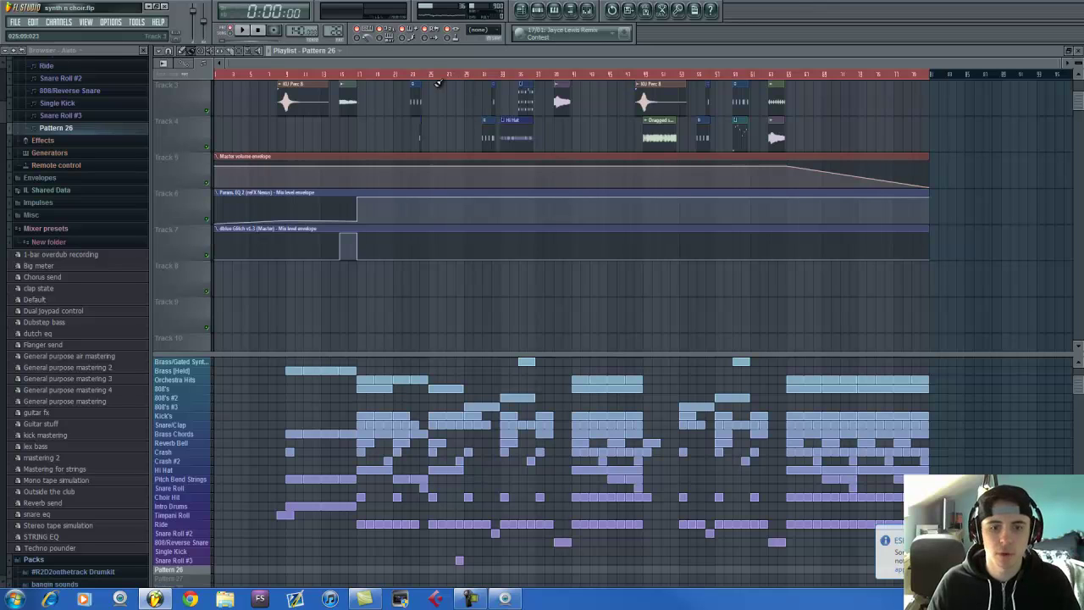
Step: Switch playback to song mode and play the arrangement from the start while viewing the top playlist tracks and patterns
left_click(231, 34)
left_click(242, 31)
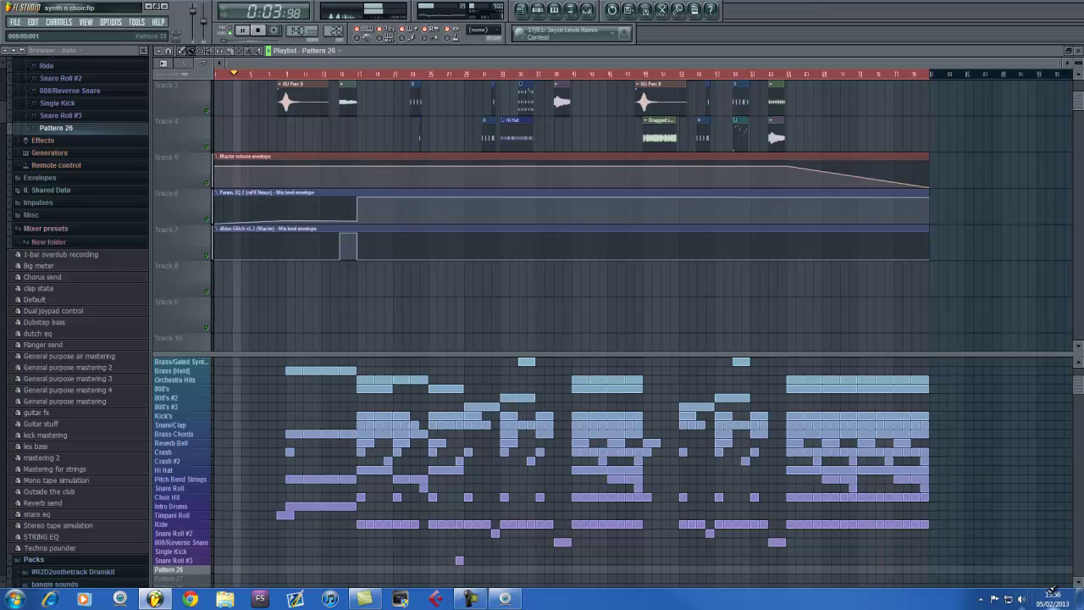
scroll(1048, 540, "up", 2)
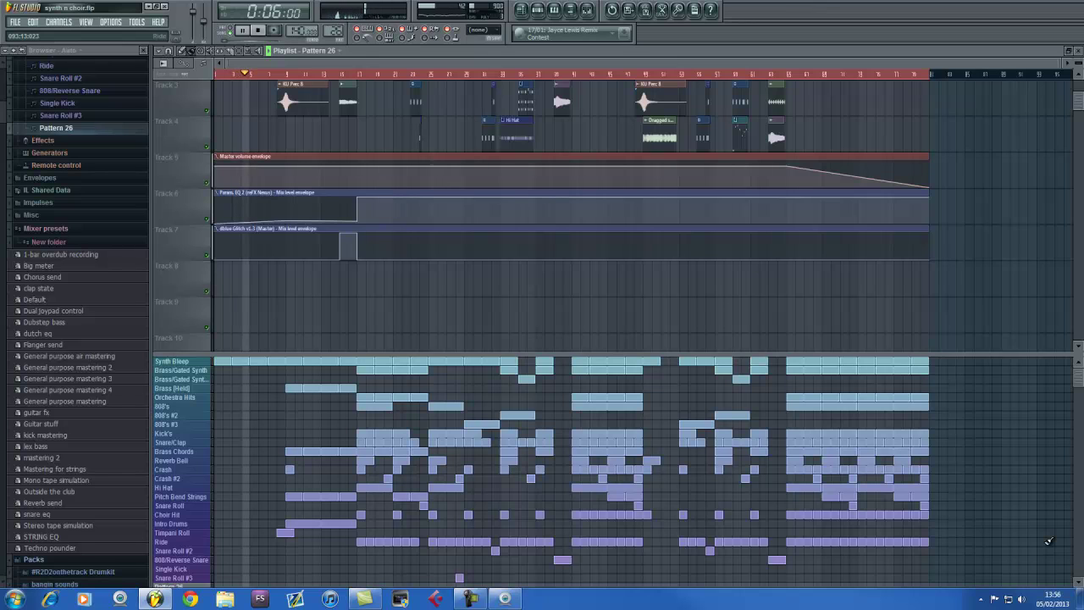
scroll(589, 215, "up", 2)
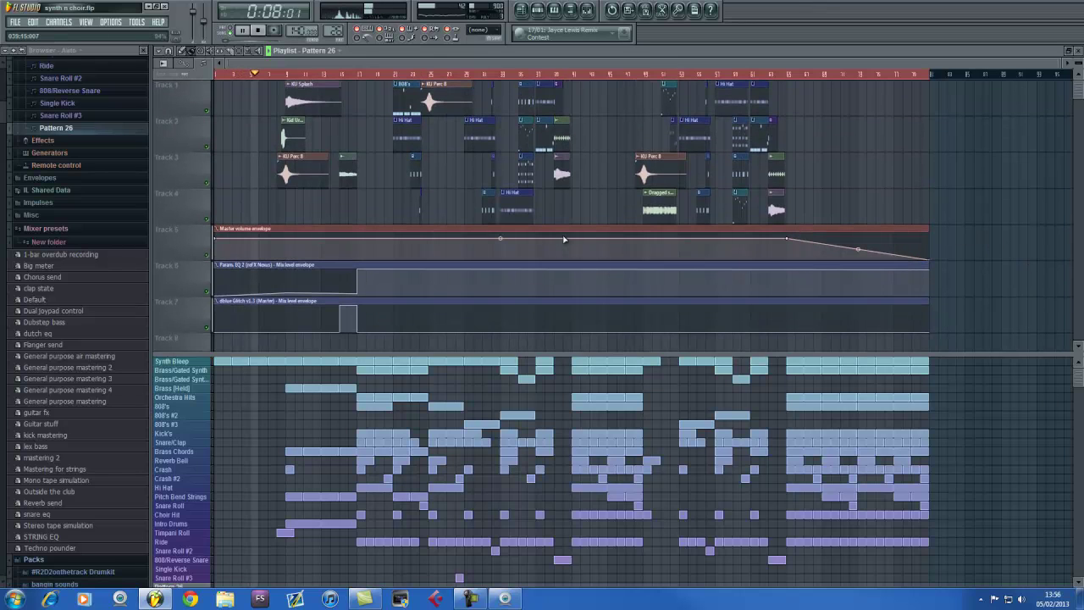